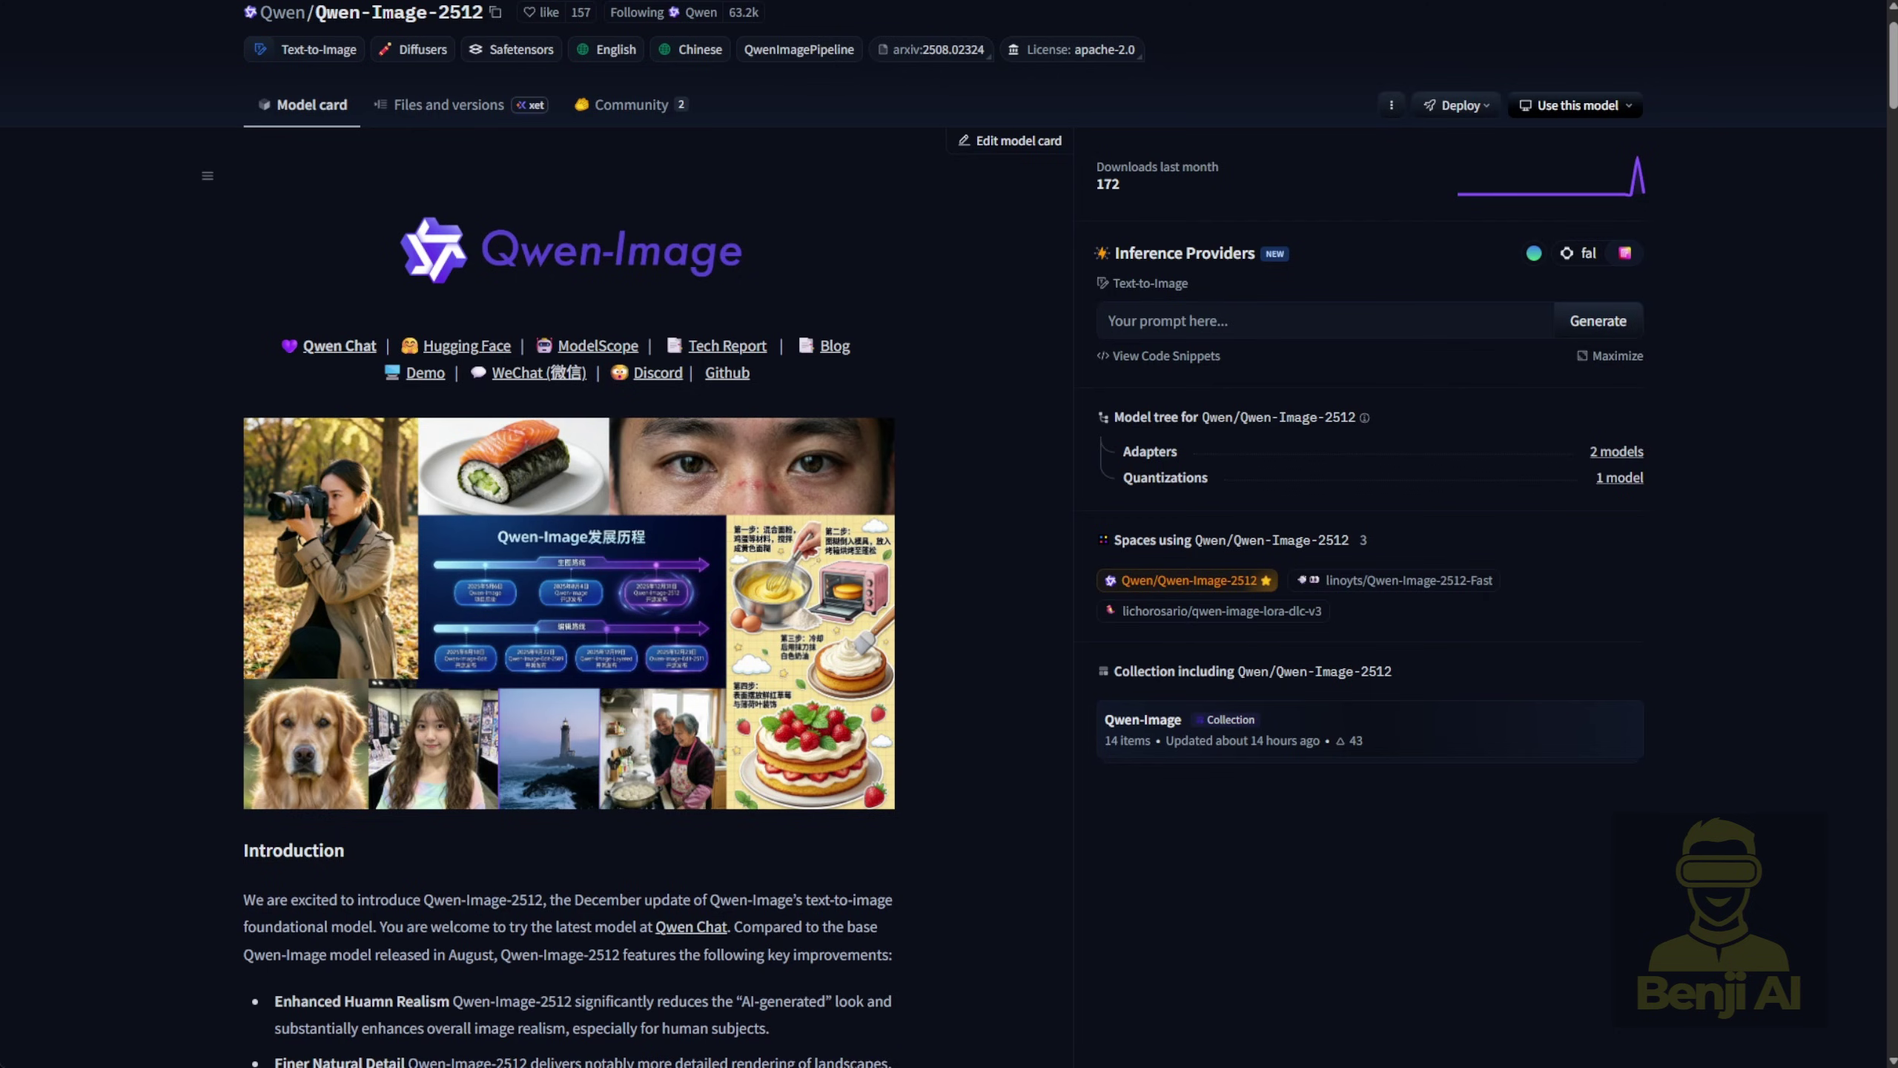
# Scroll down the Qwen-Image-2512 model card to the Introduction and Model Performance sections
pyautogui.scroll(-2, 977, 751)
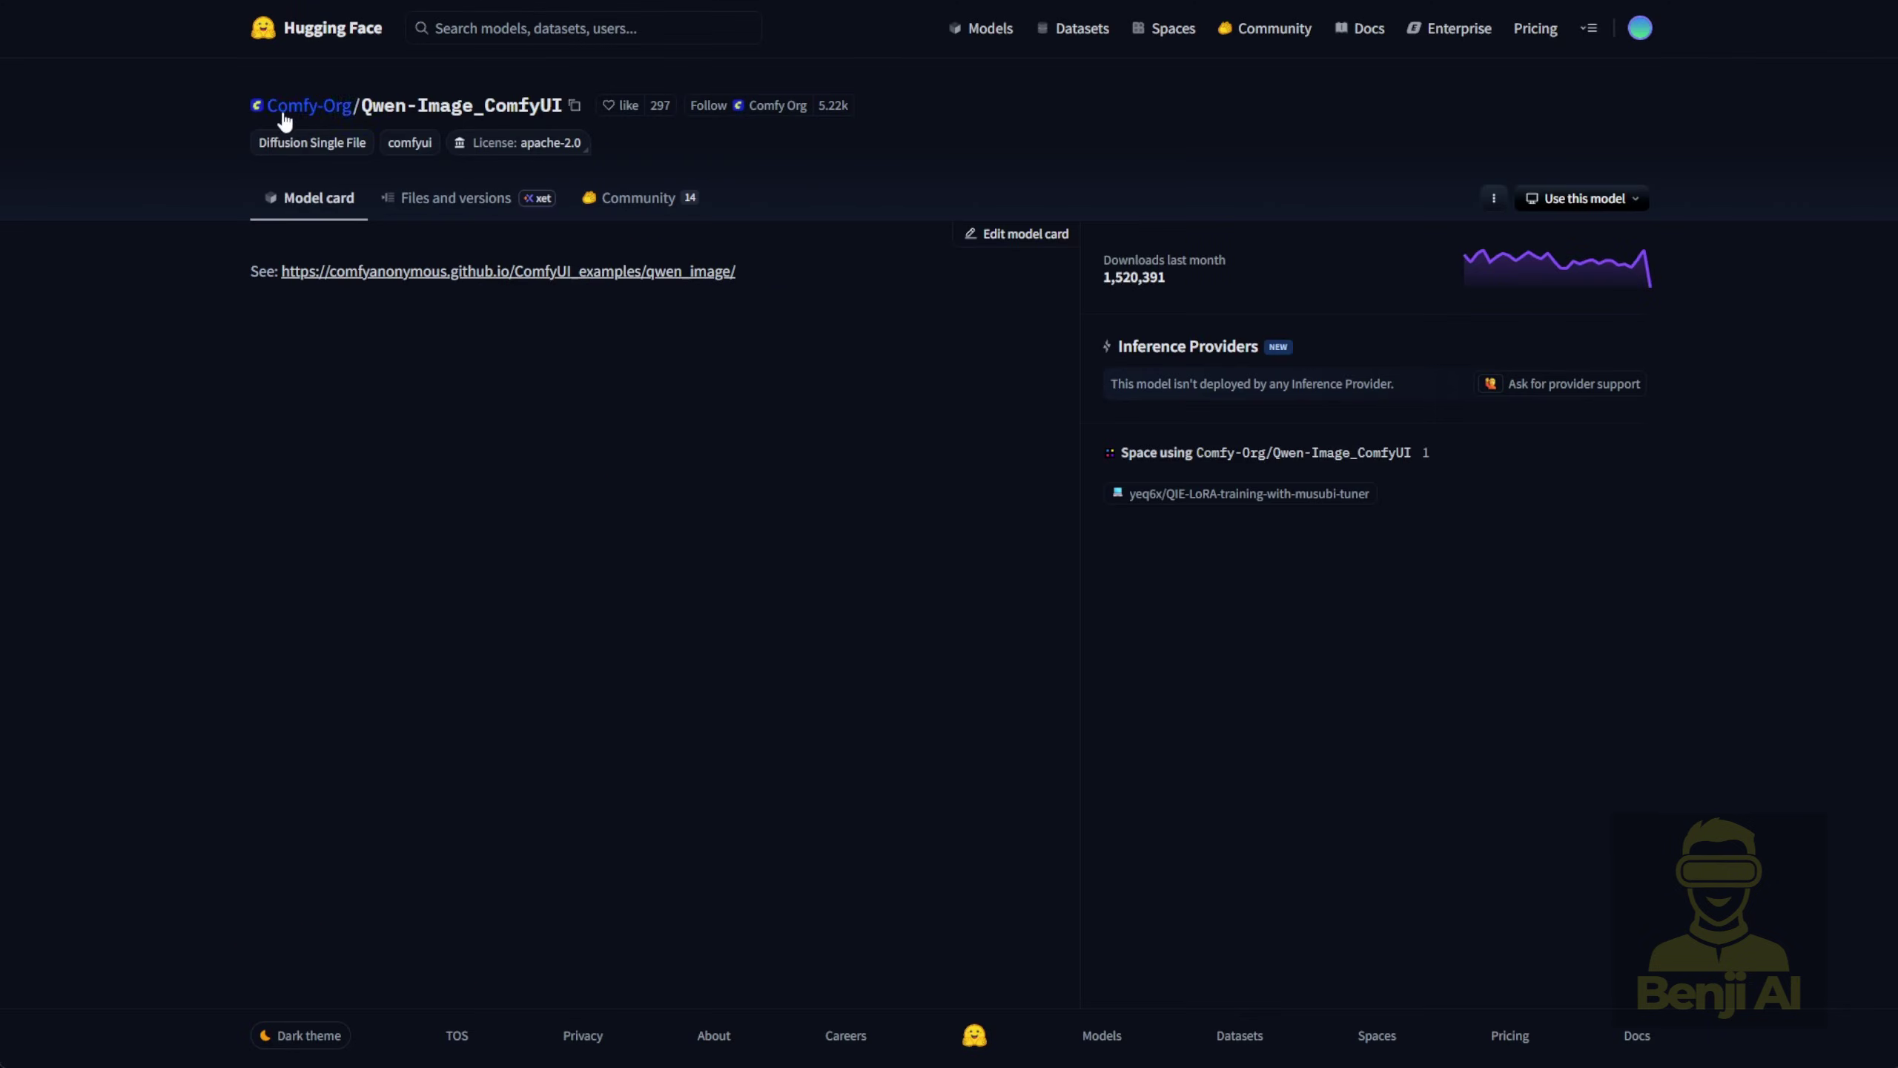
# Go through the repo files to split_files/diffusion_models and select the qwen_image_2512_fp8 file name
pyautogui.moveTo(284, 117)
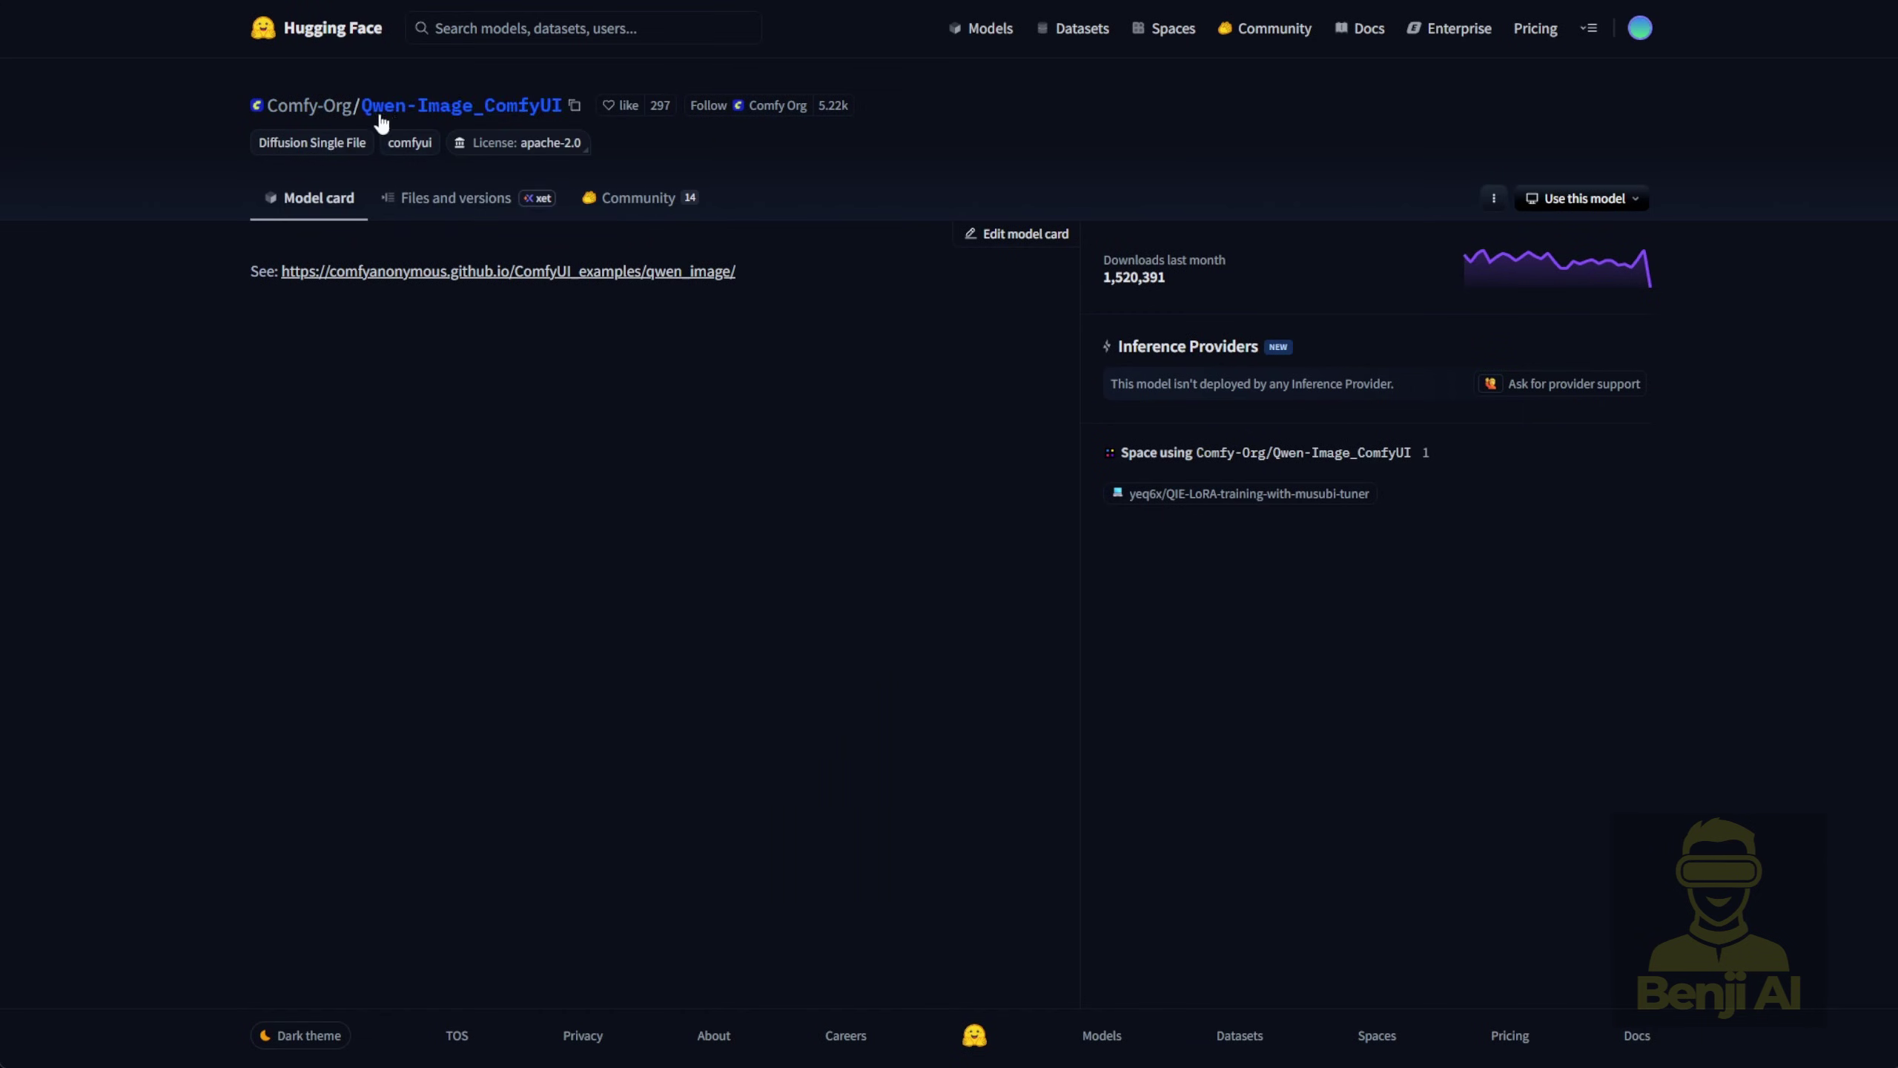
pyautogui.click(457, 204)
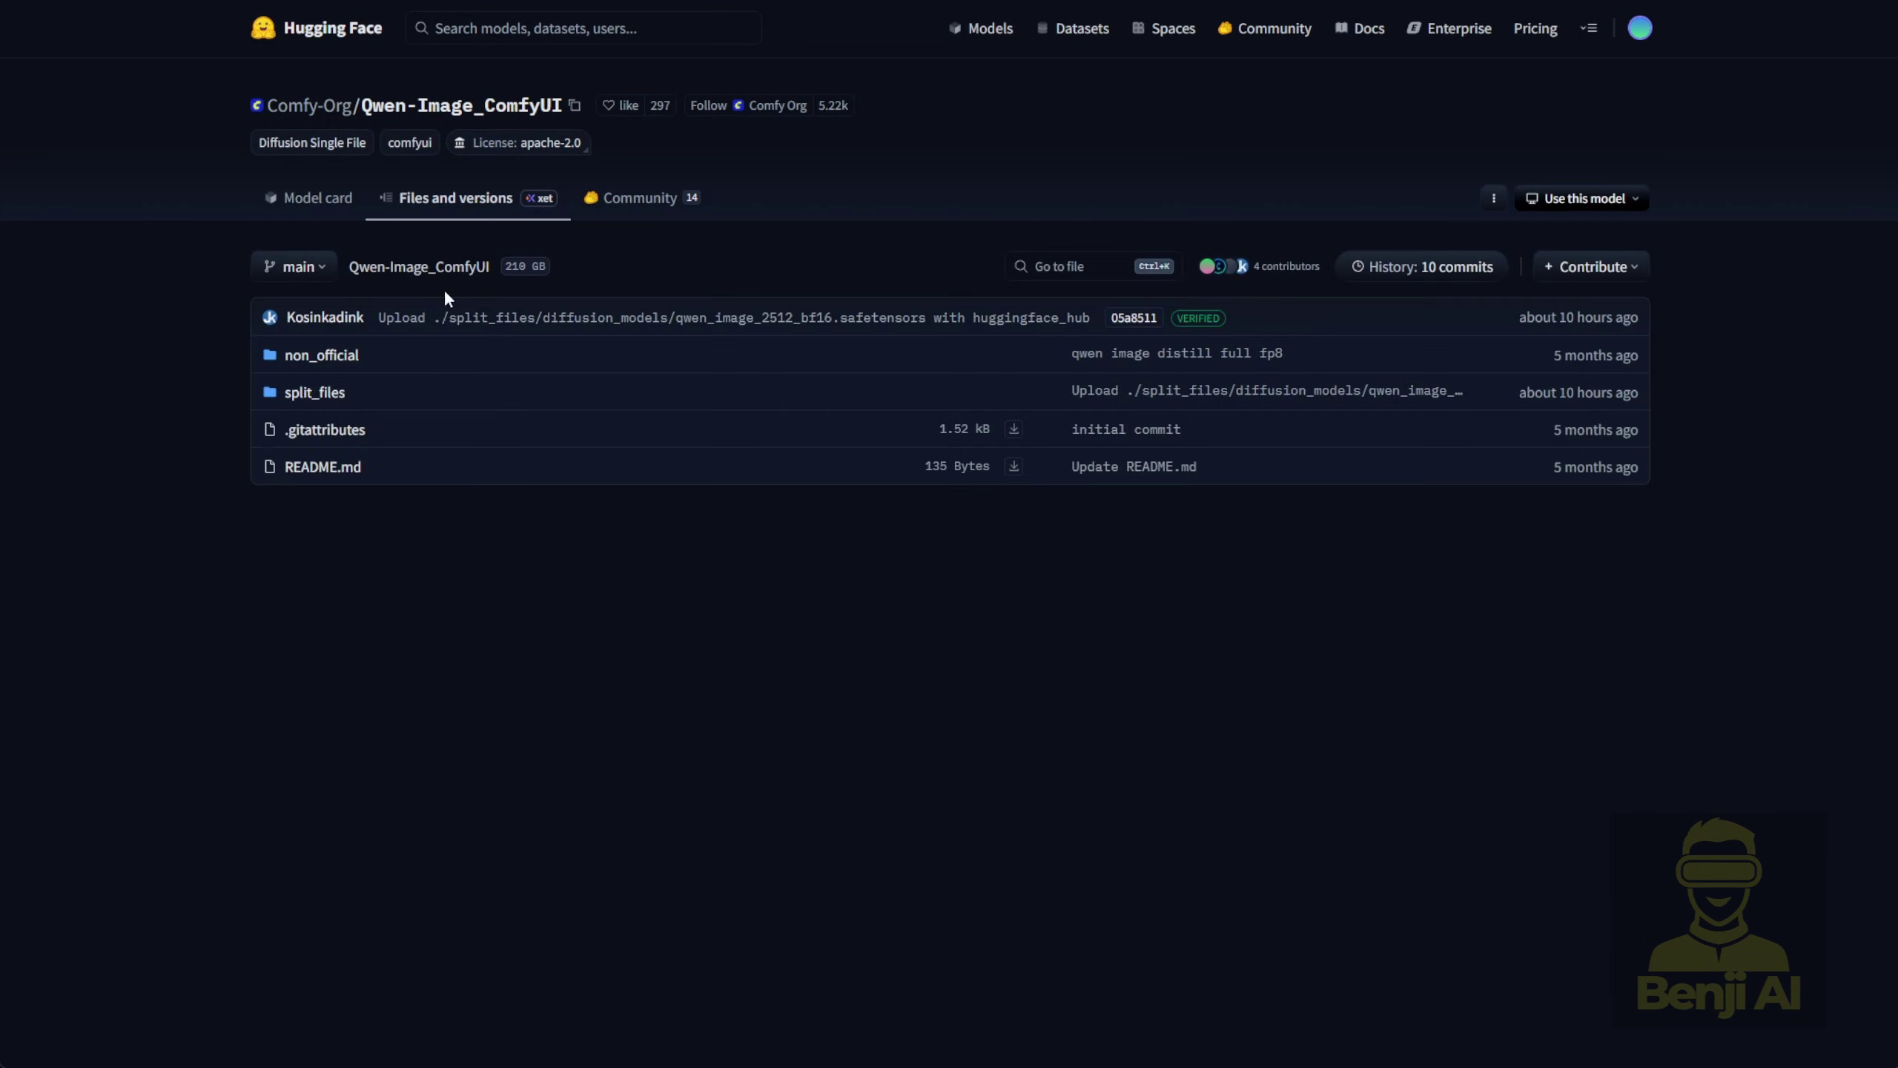
pyautogui.click(314, 396)
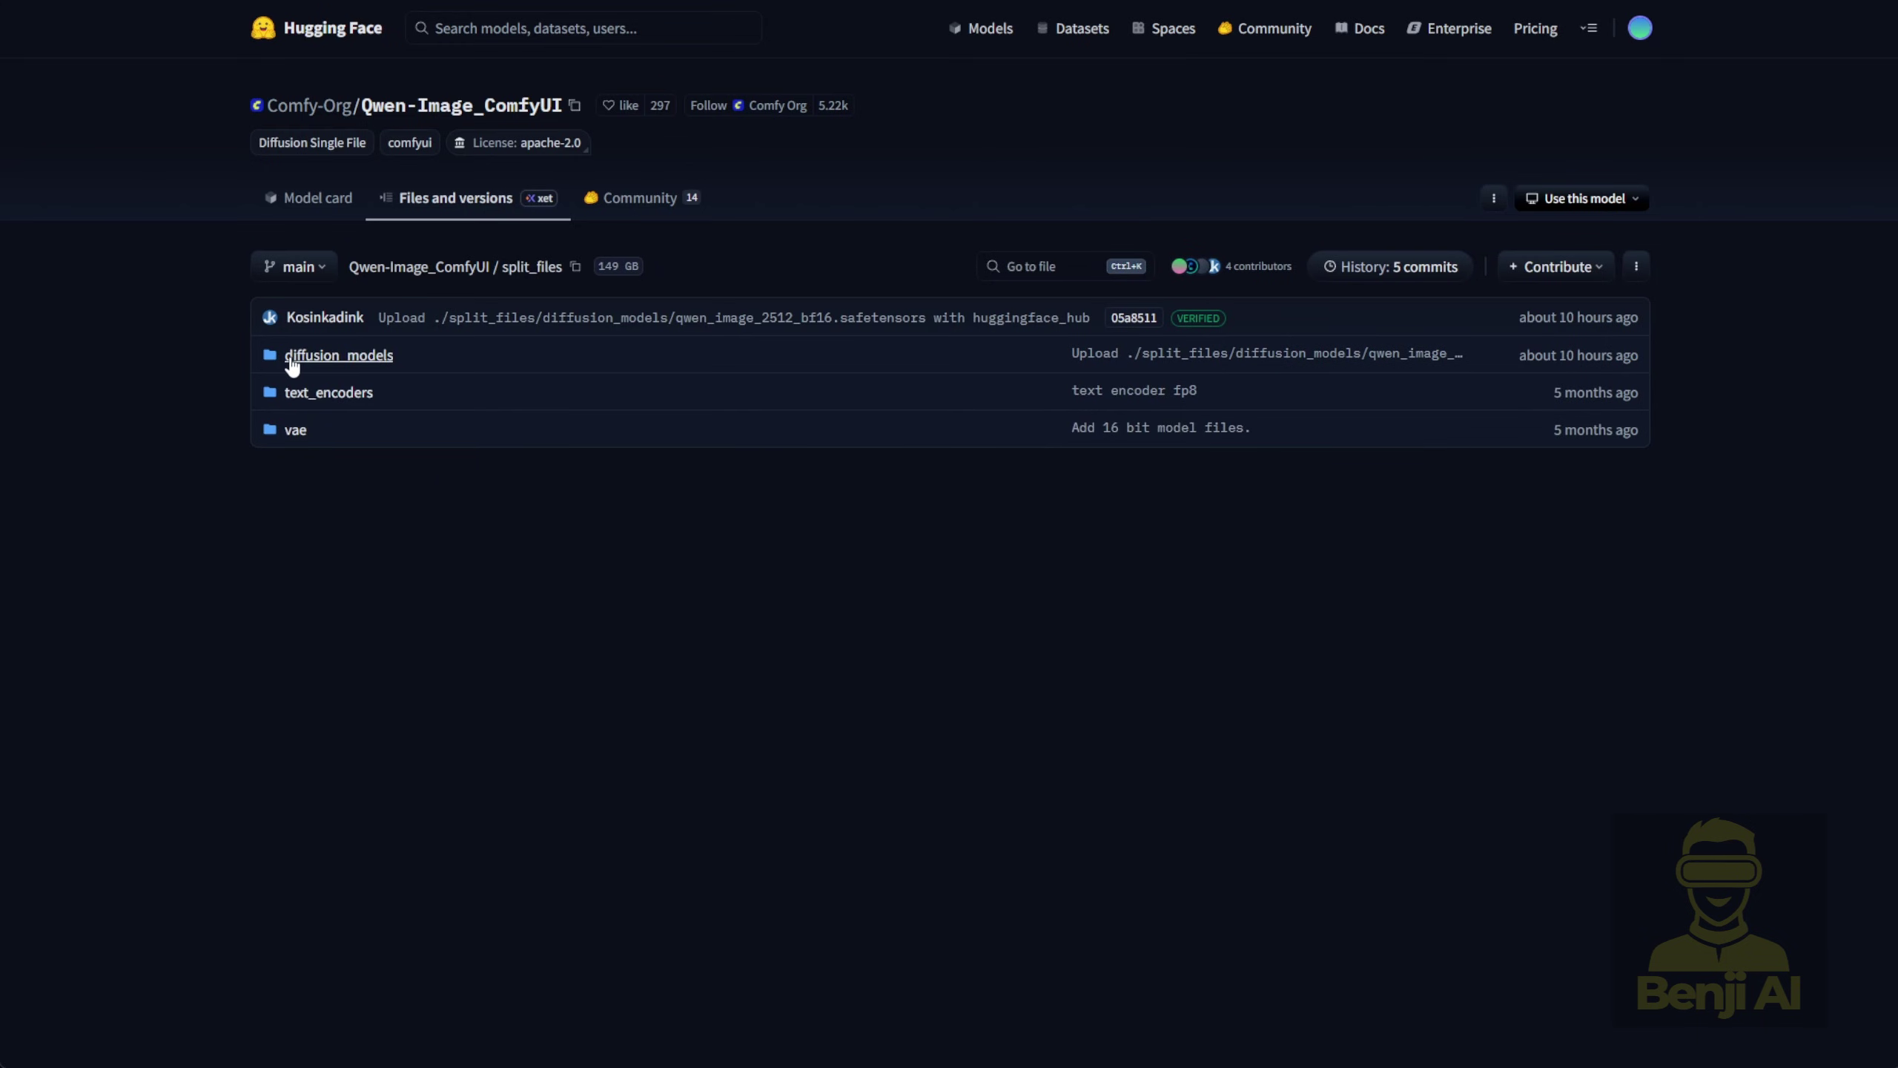
pyautogui.click(385, 362)
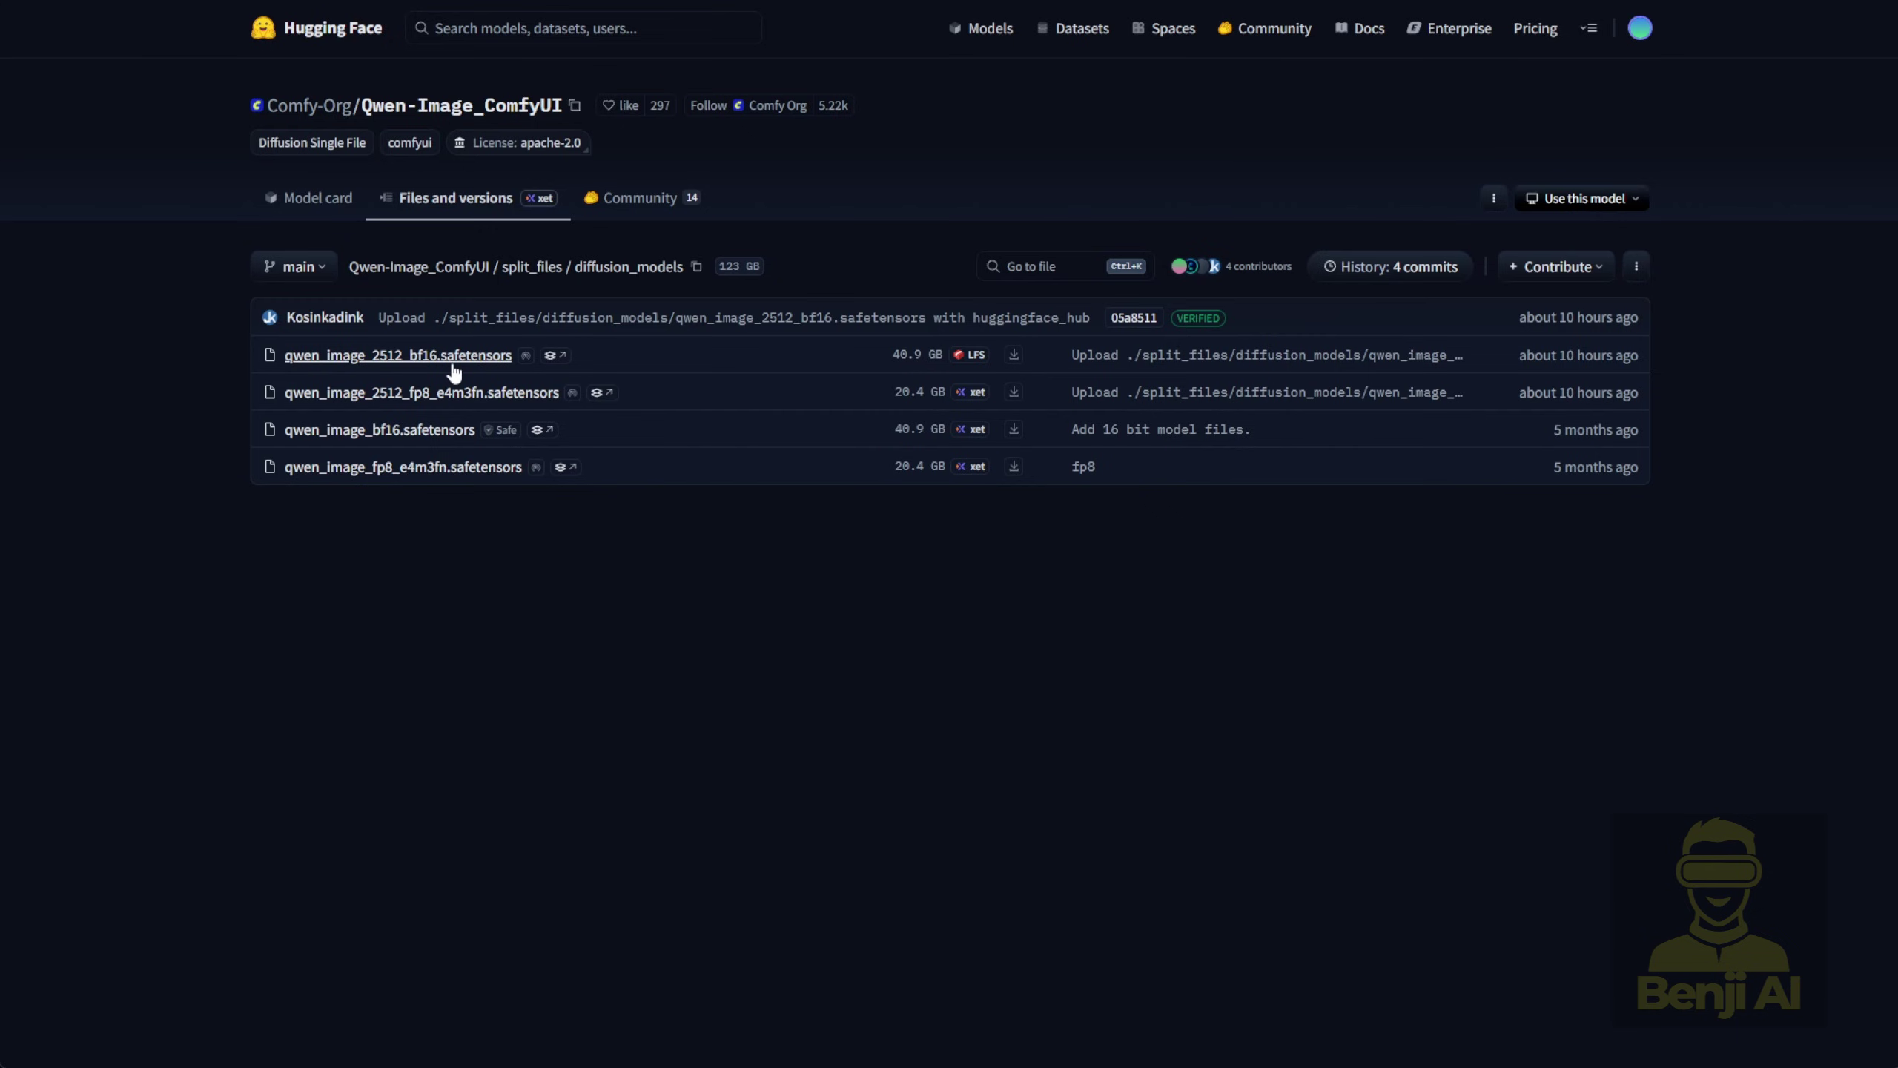
pyautogui.tripleClick(441, 391)
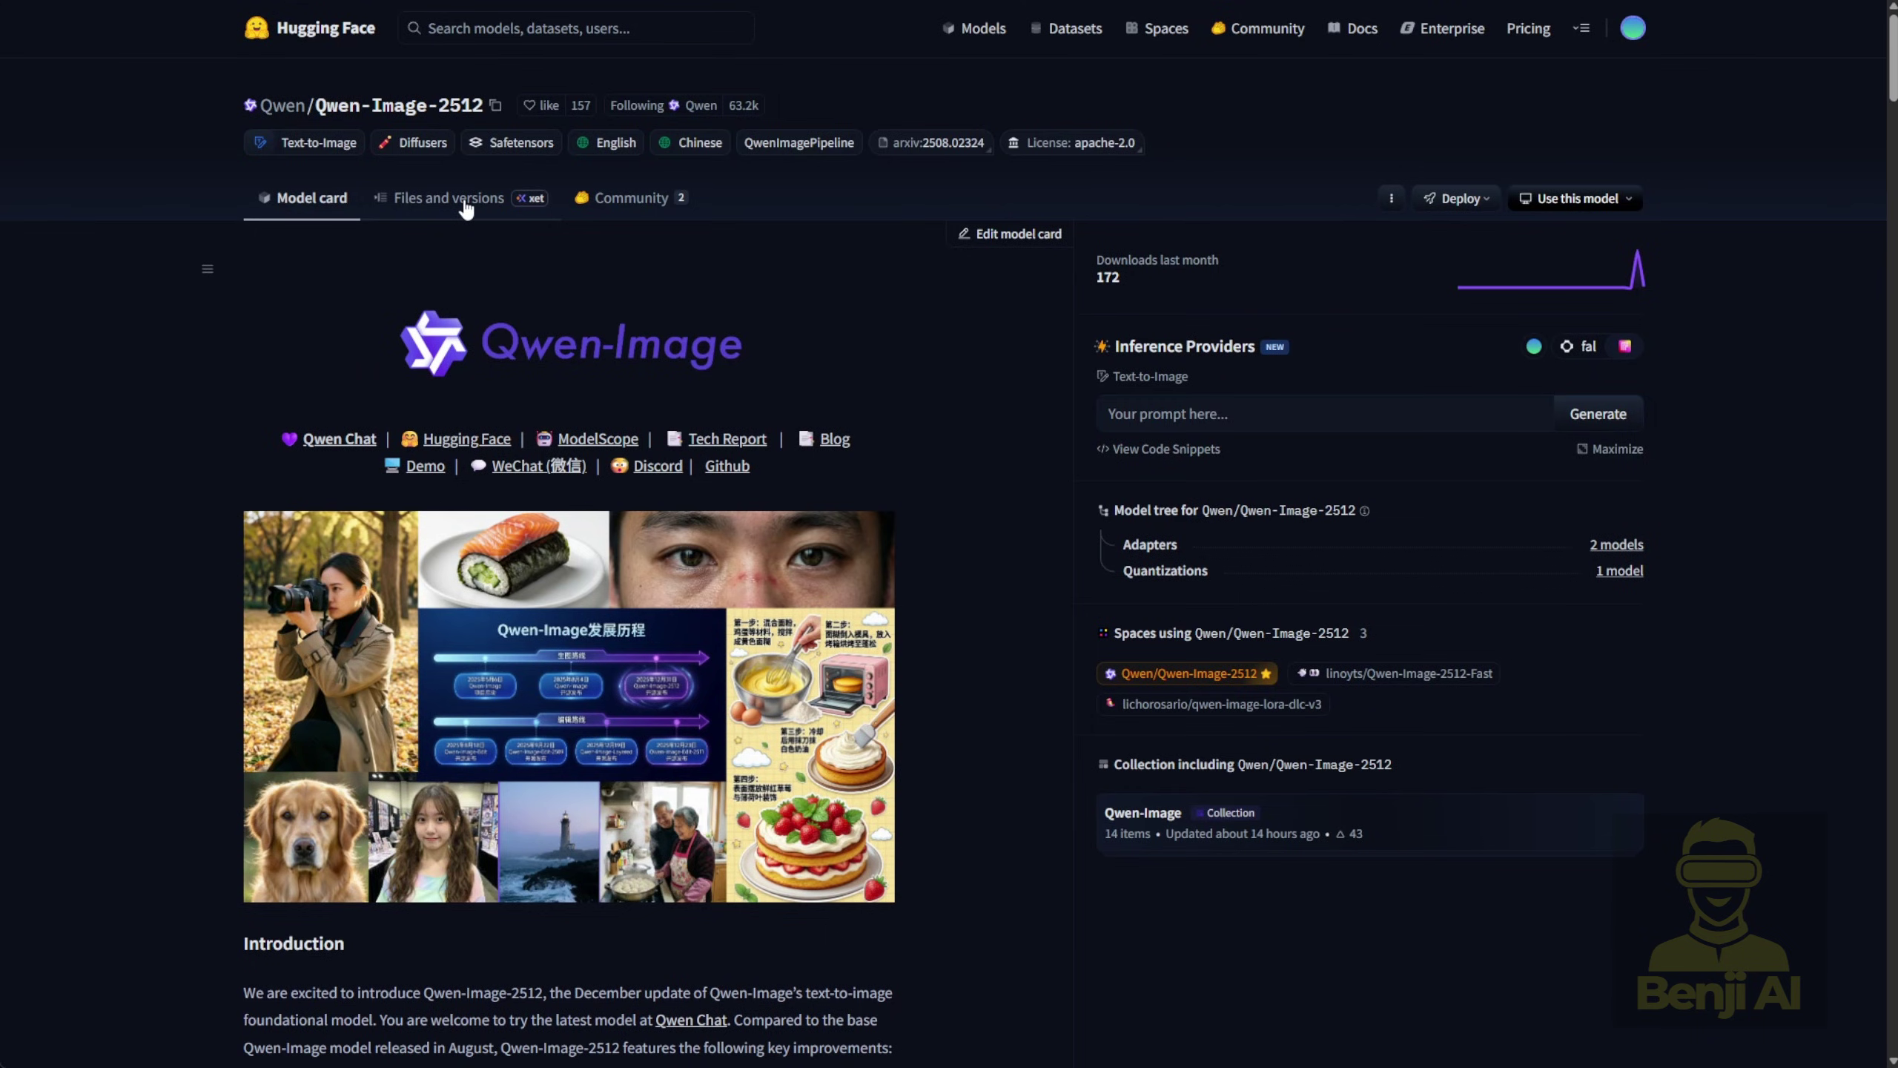
# Open the Qwen-Image-2512 repo's file list and its transformer folder
pyautogui.click(463, 206)
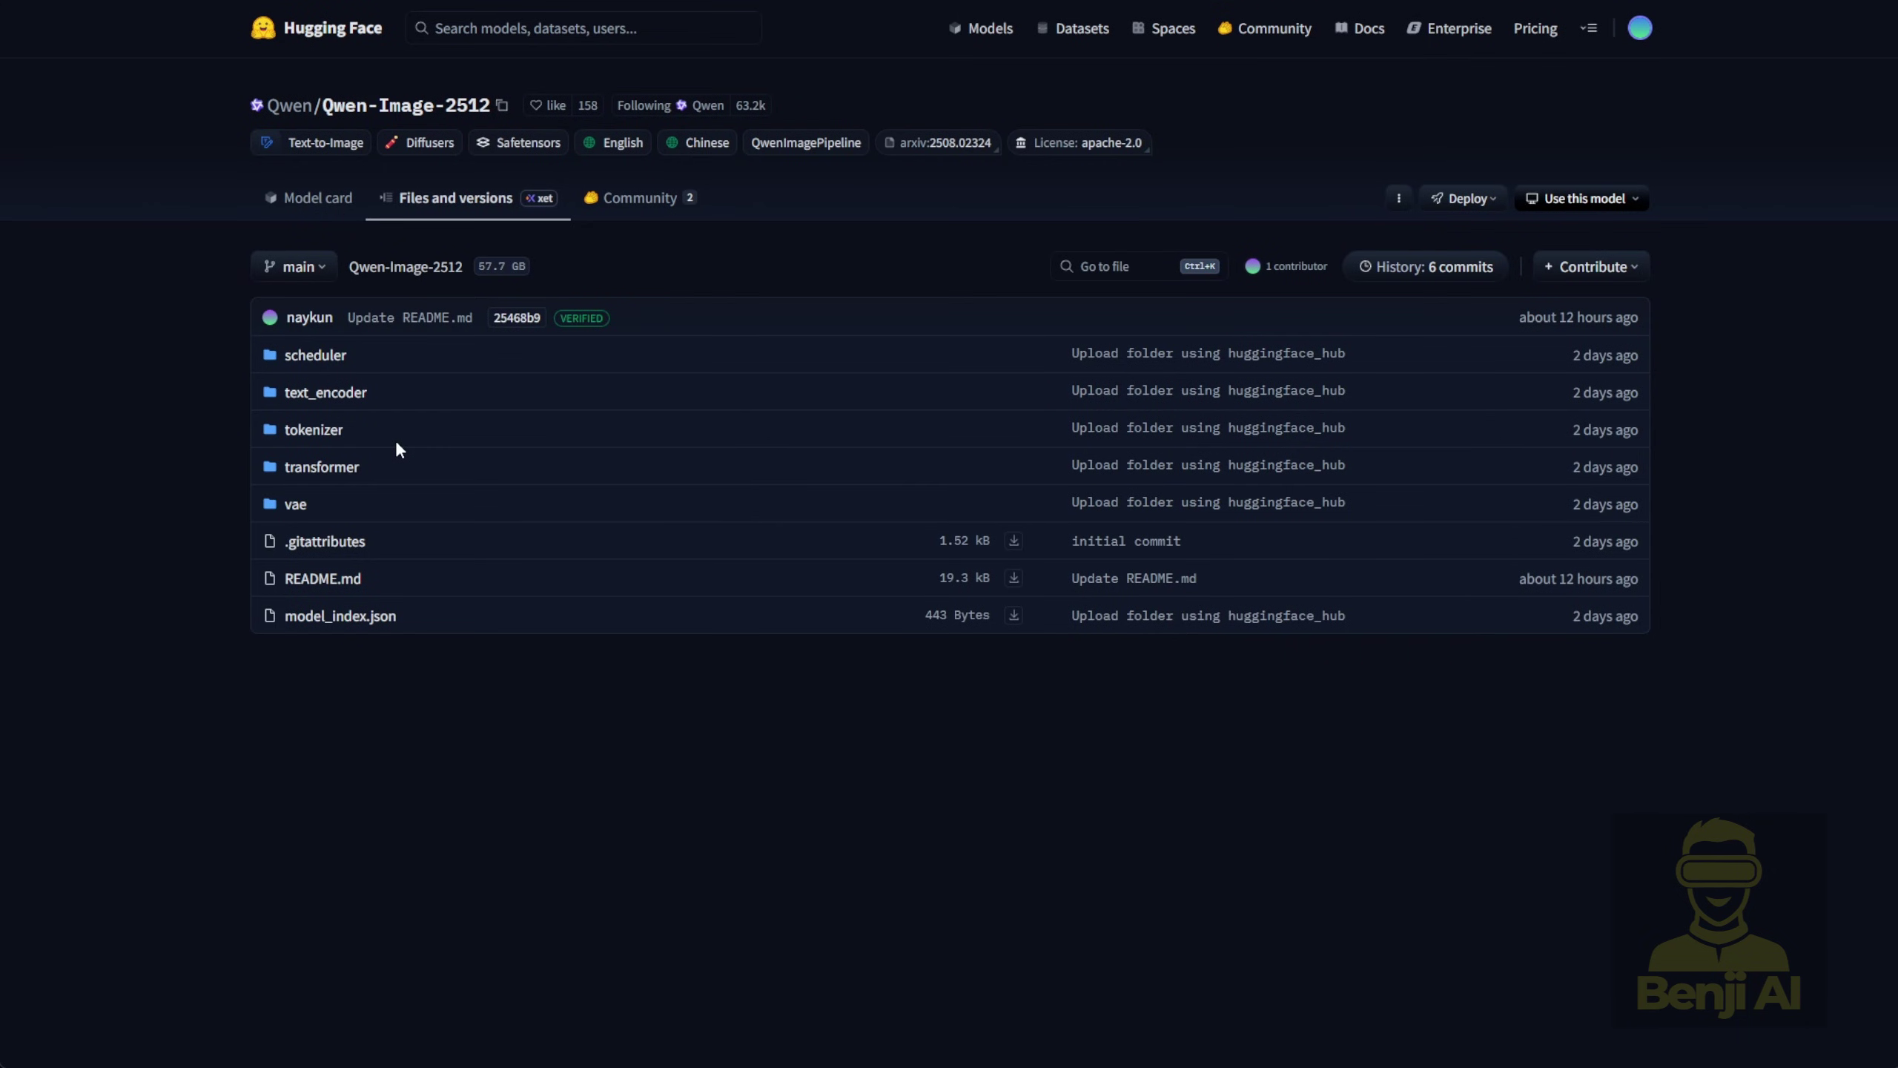
pyautogui.click(321, 468)
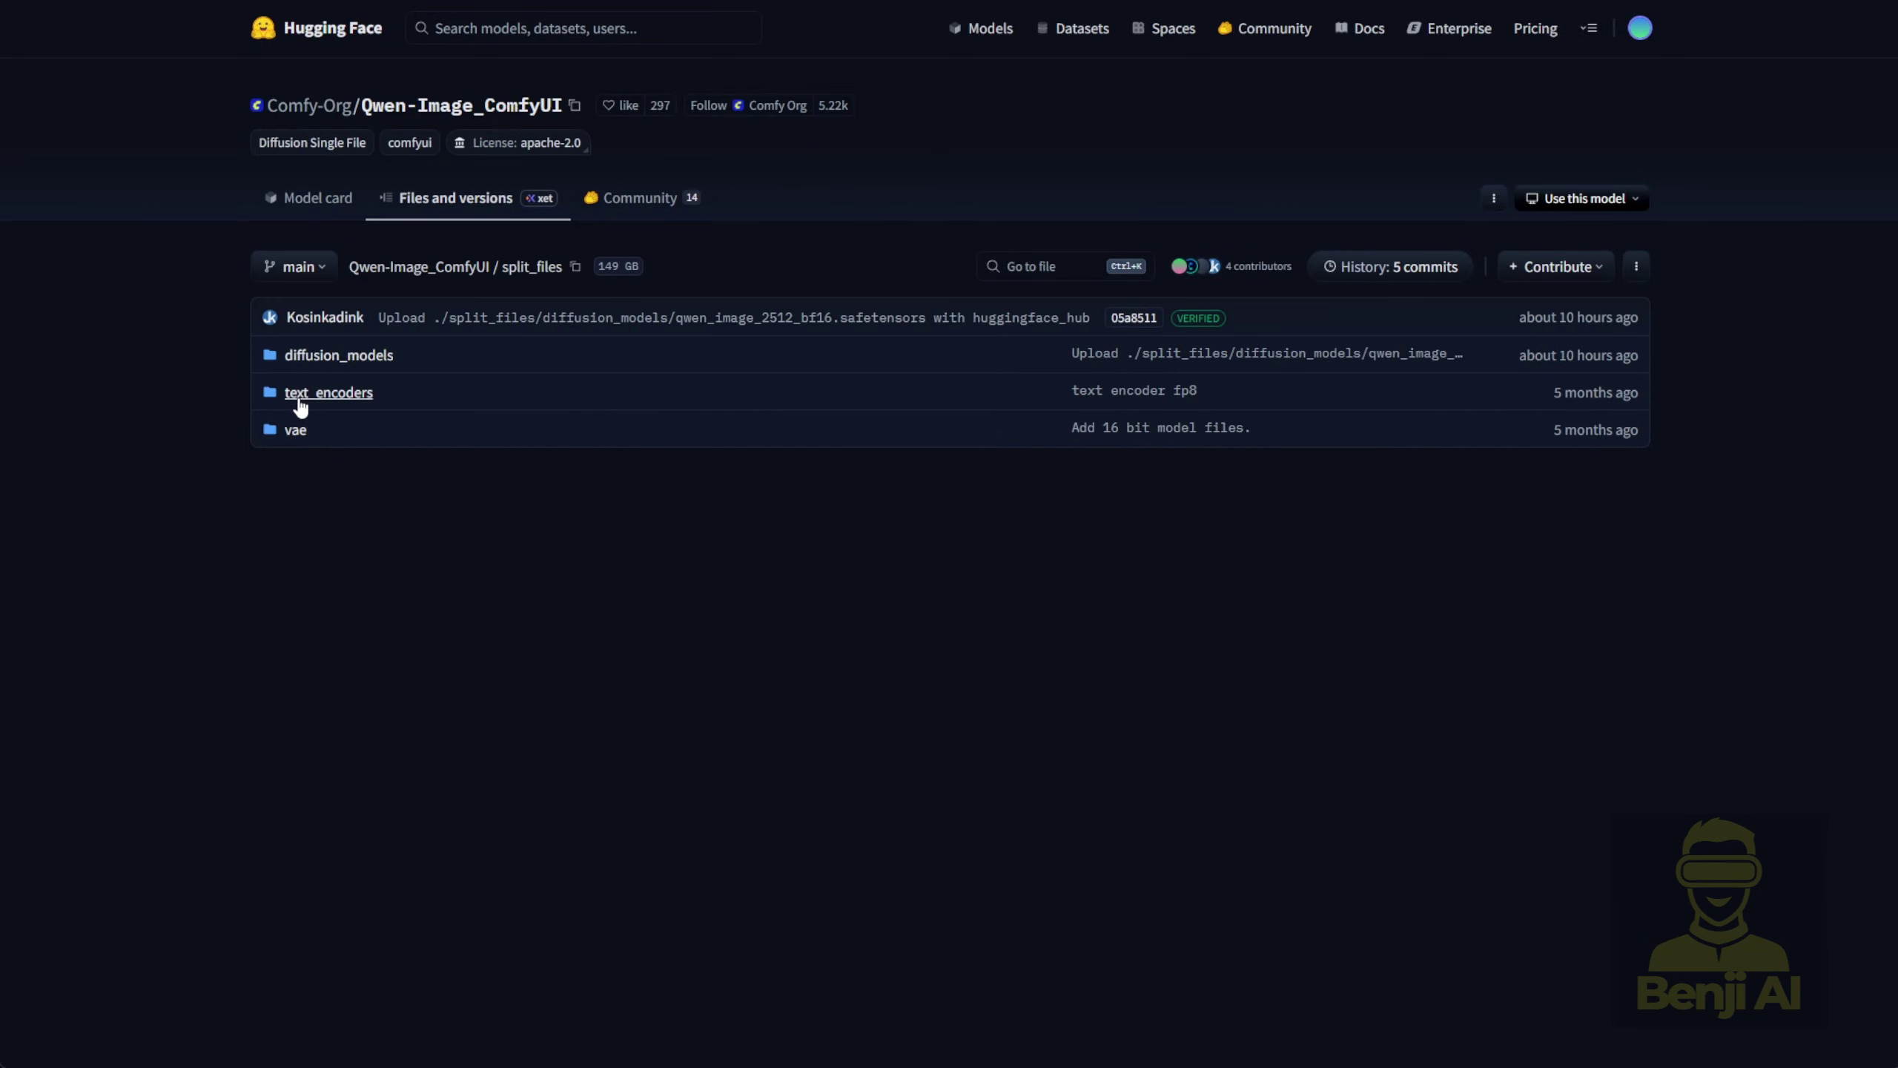
# Inspect the text_encoders and vae folders, returning to split_files after each
pyautogui.click(294, 395)
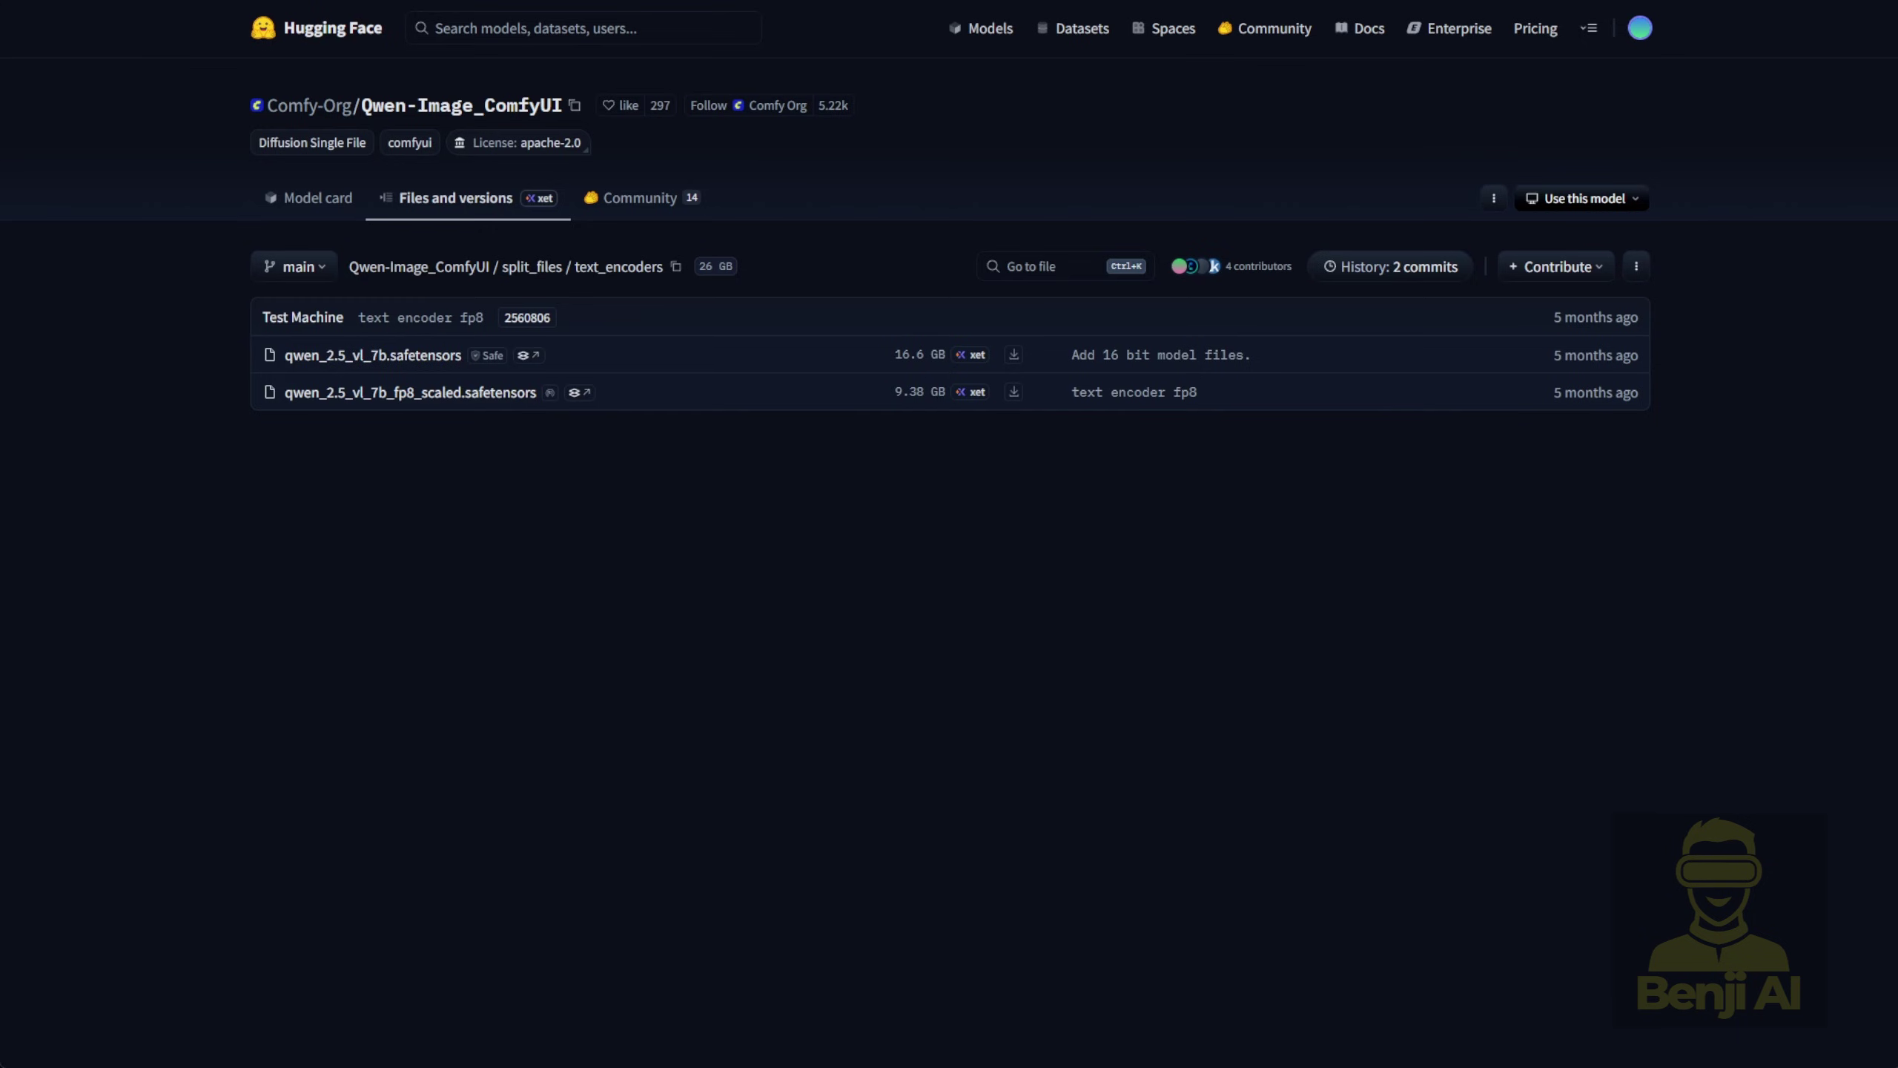
pyautogui.hotkey('alt', 'Left')
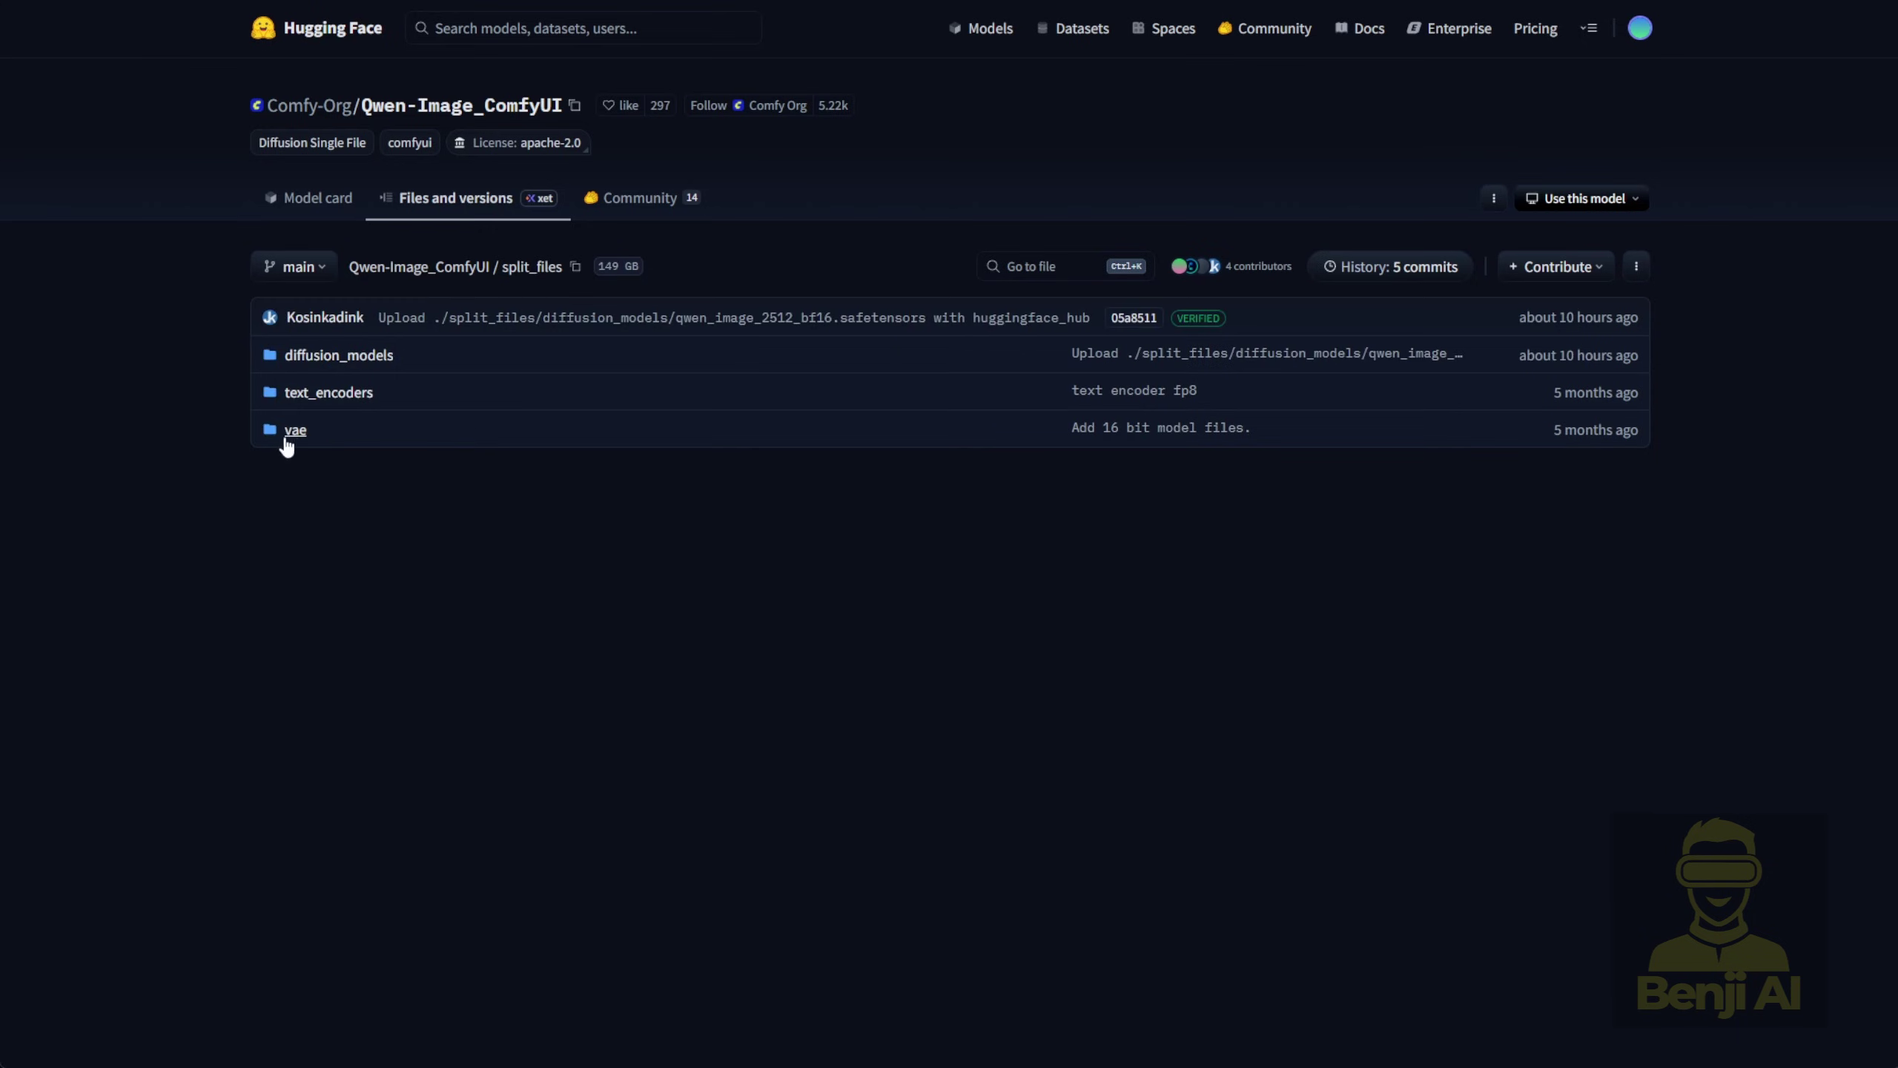
pyautogui.click(288, 431)
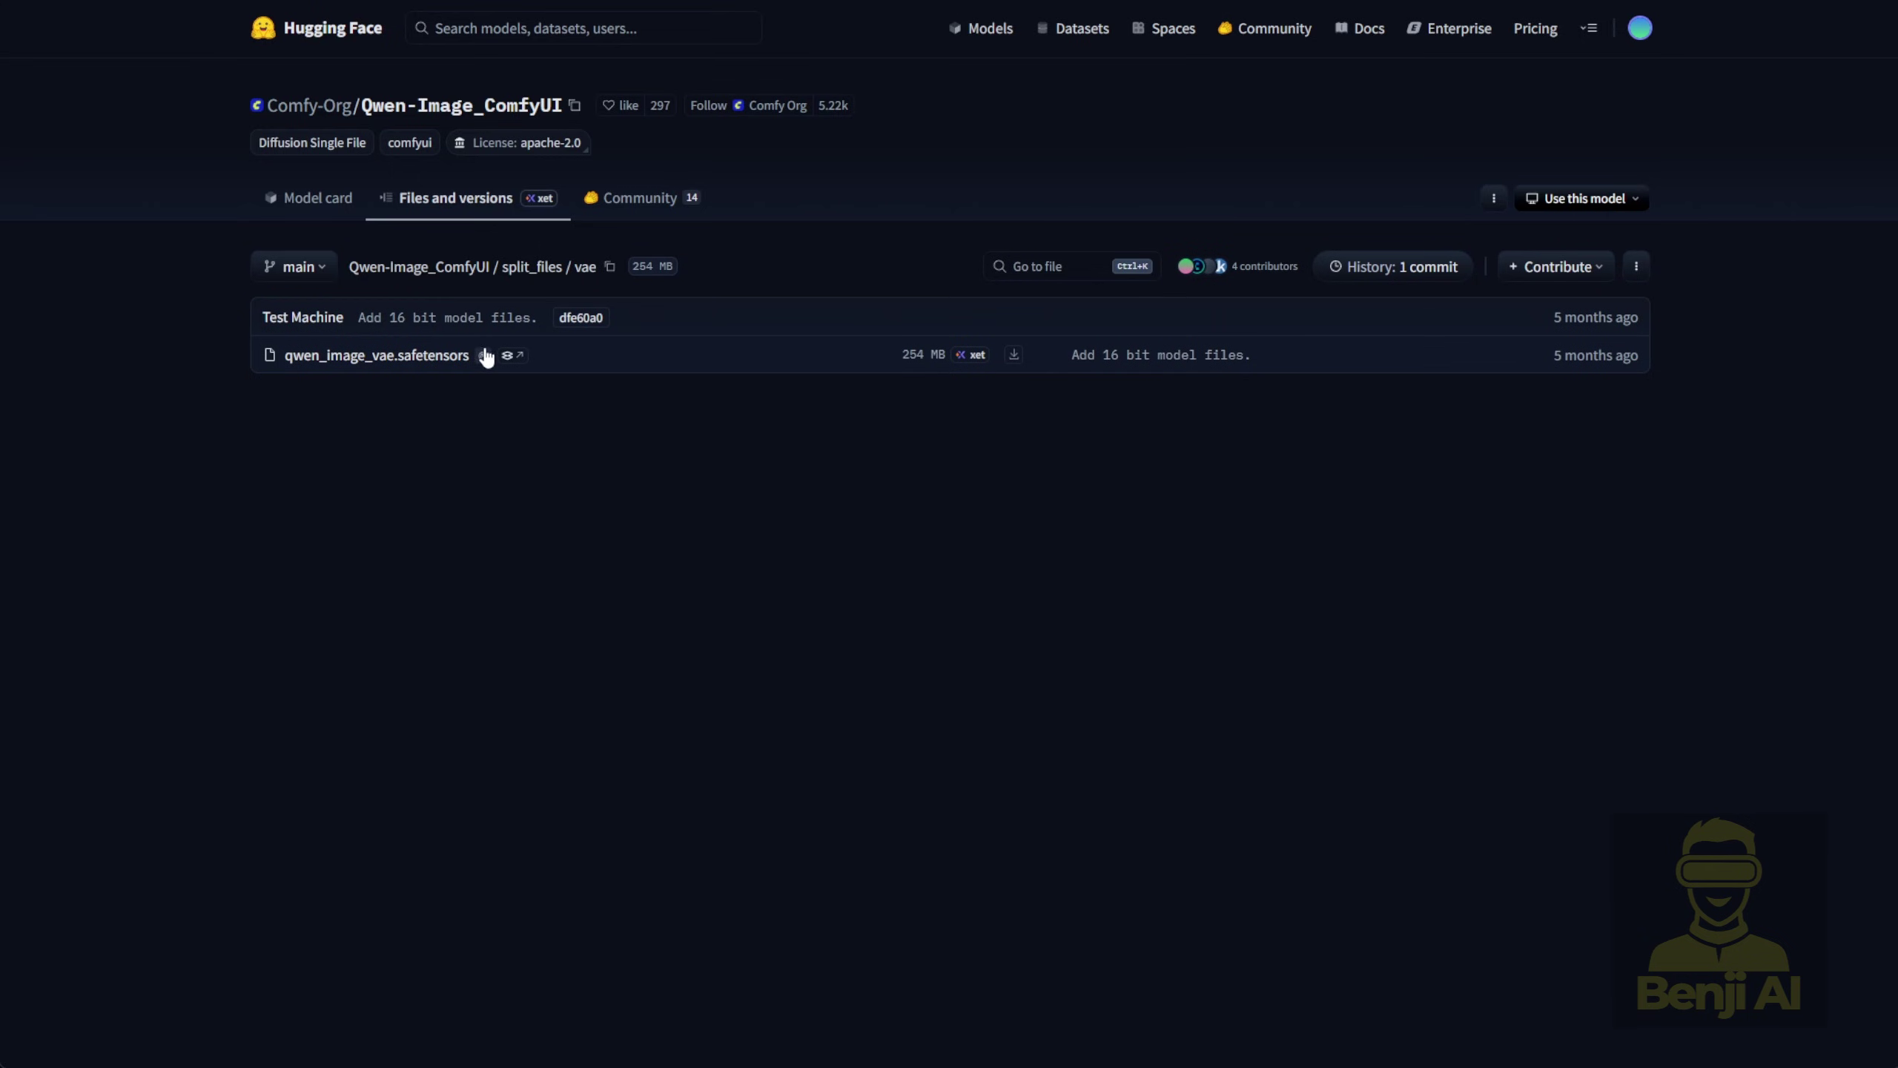
pyautogui.hotkey('alt', 'Left')
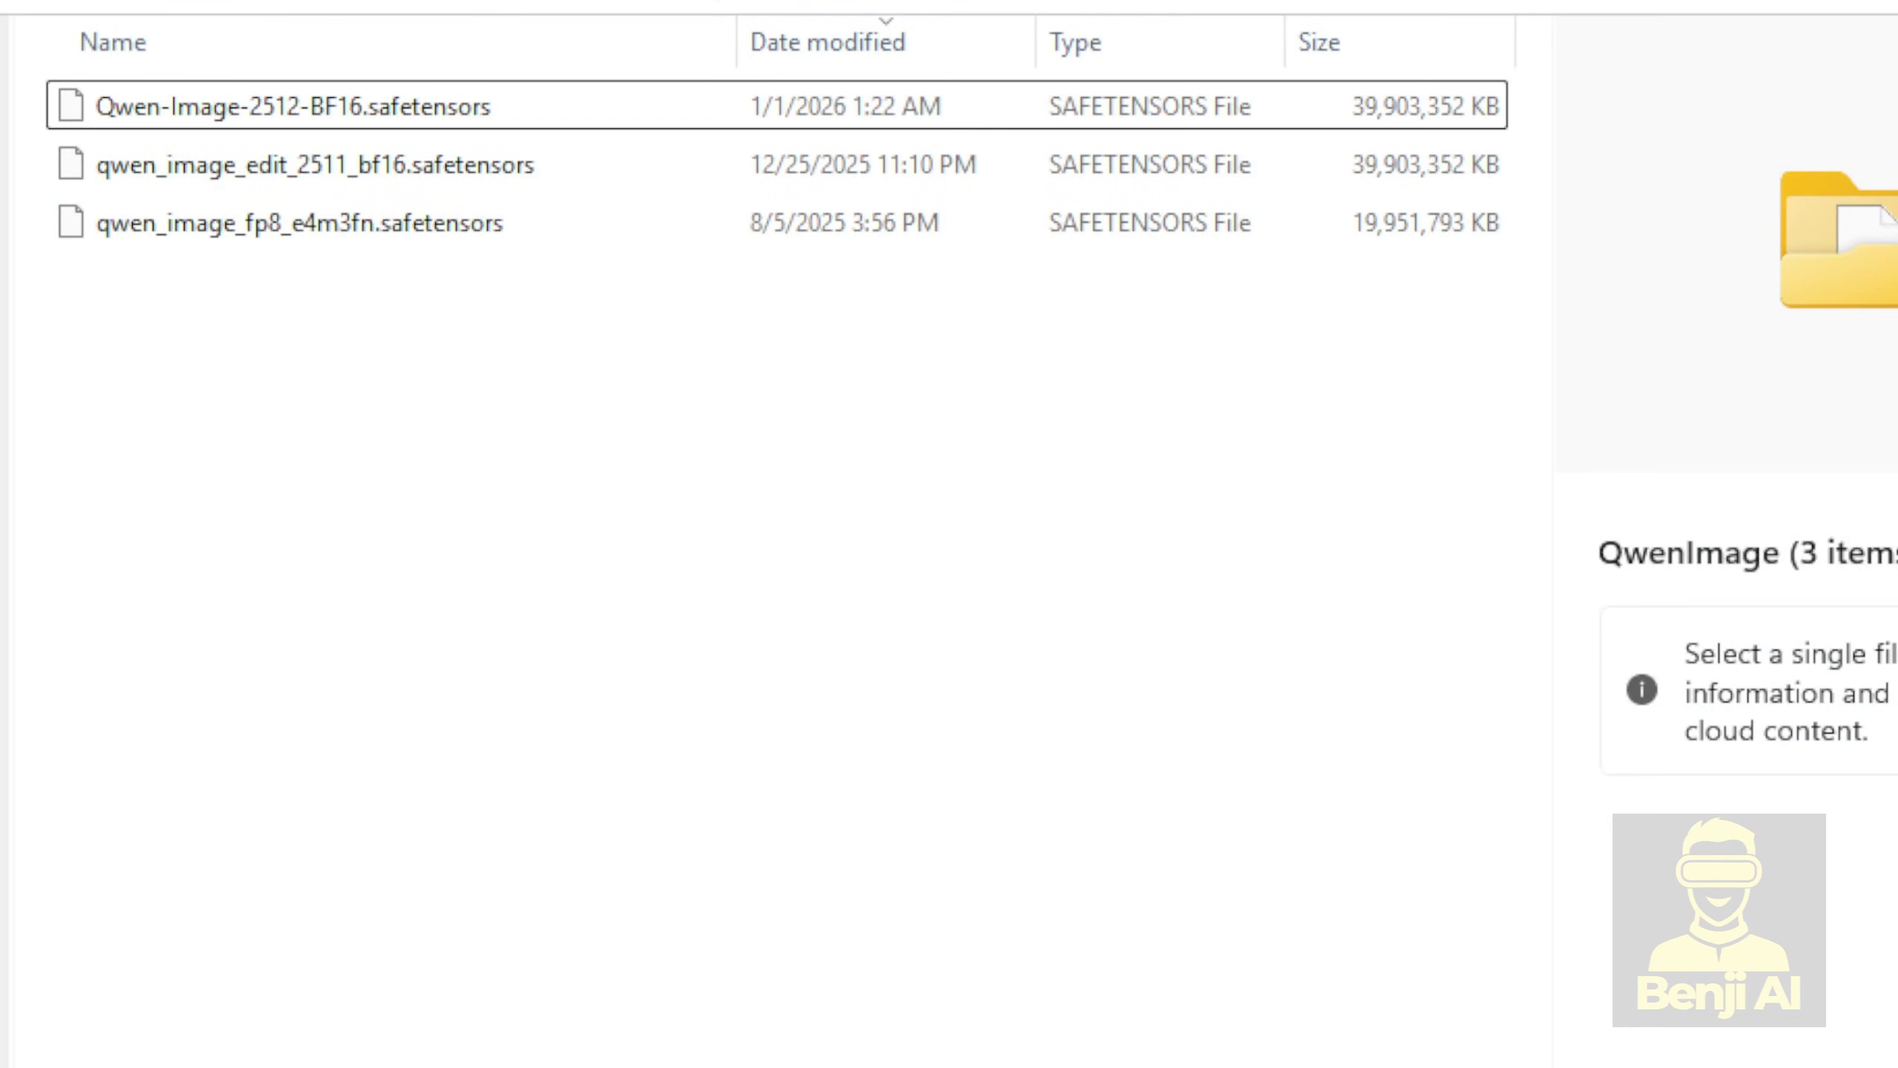
# Locate qwen_image_vae.safetensors in the local models/vae folder
pyautogui.hotkey('alt', 'Left')
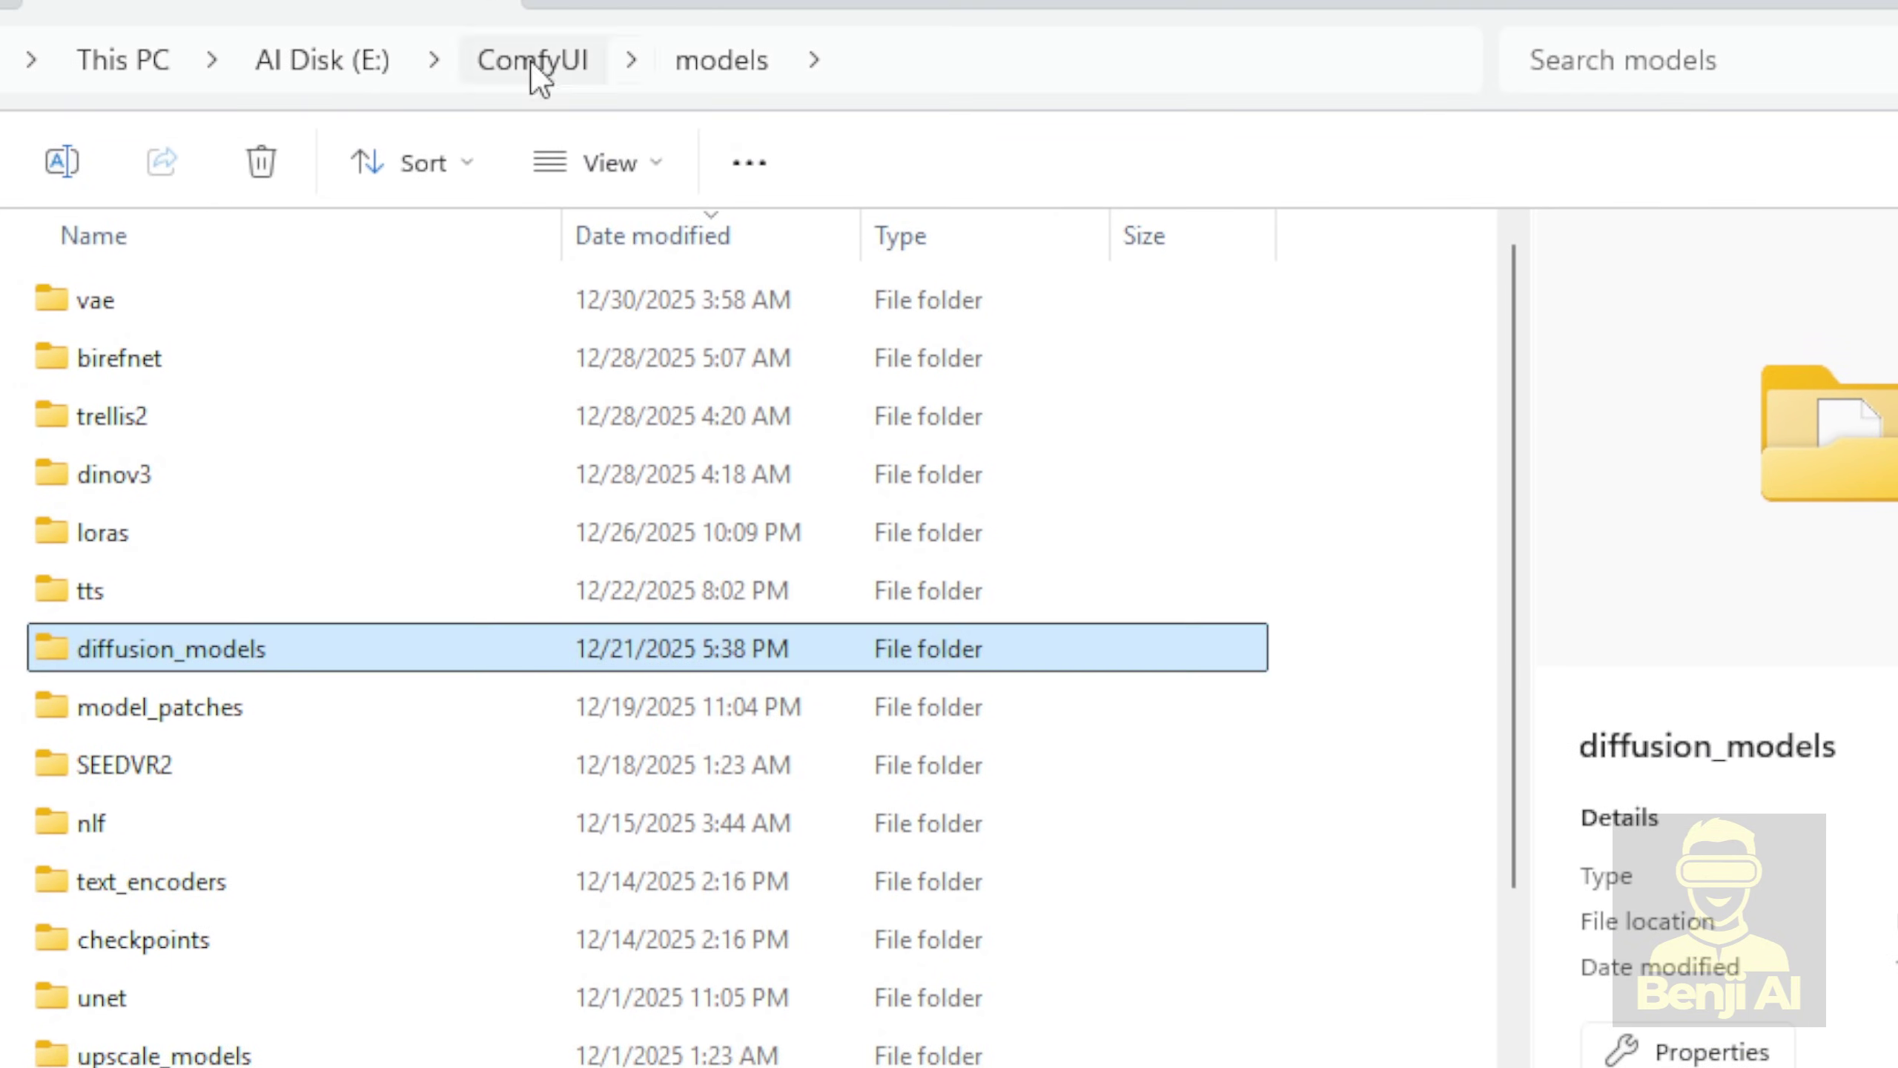
pyautogui.click(154, 306)
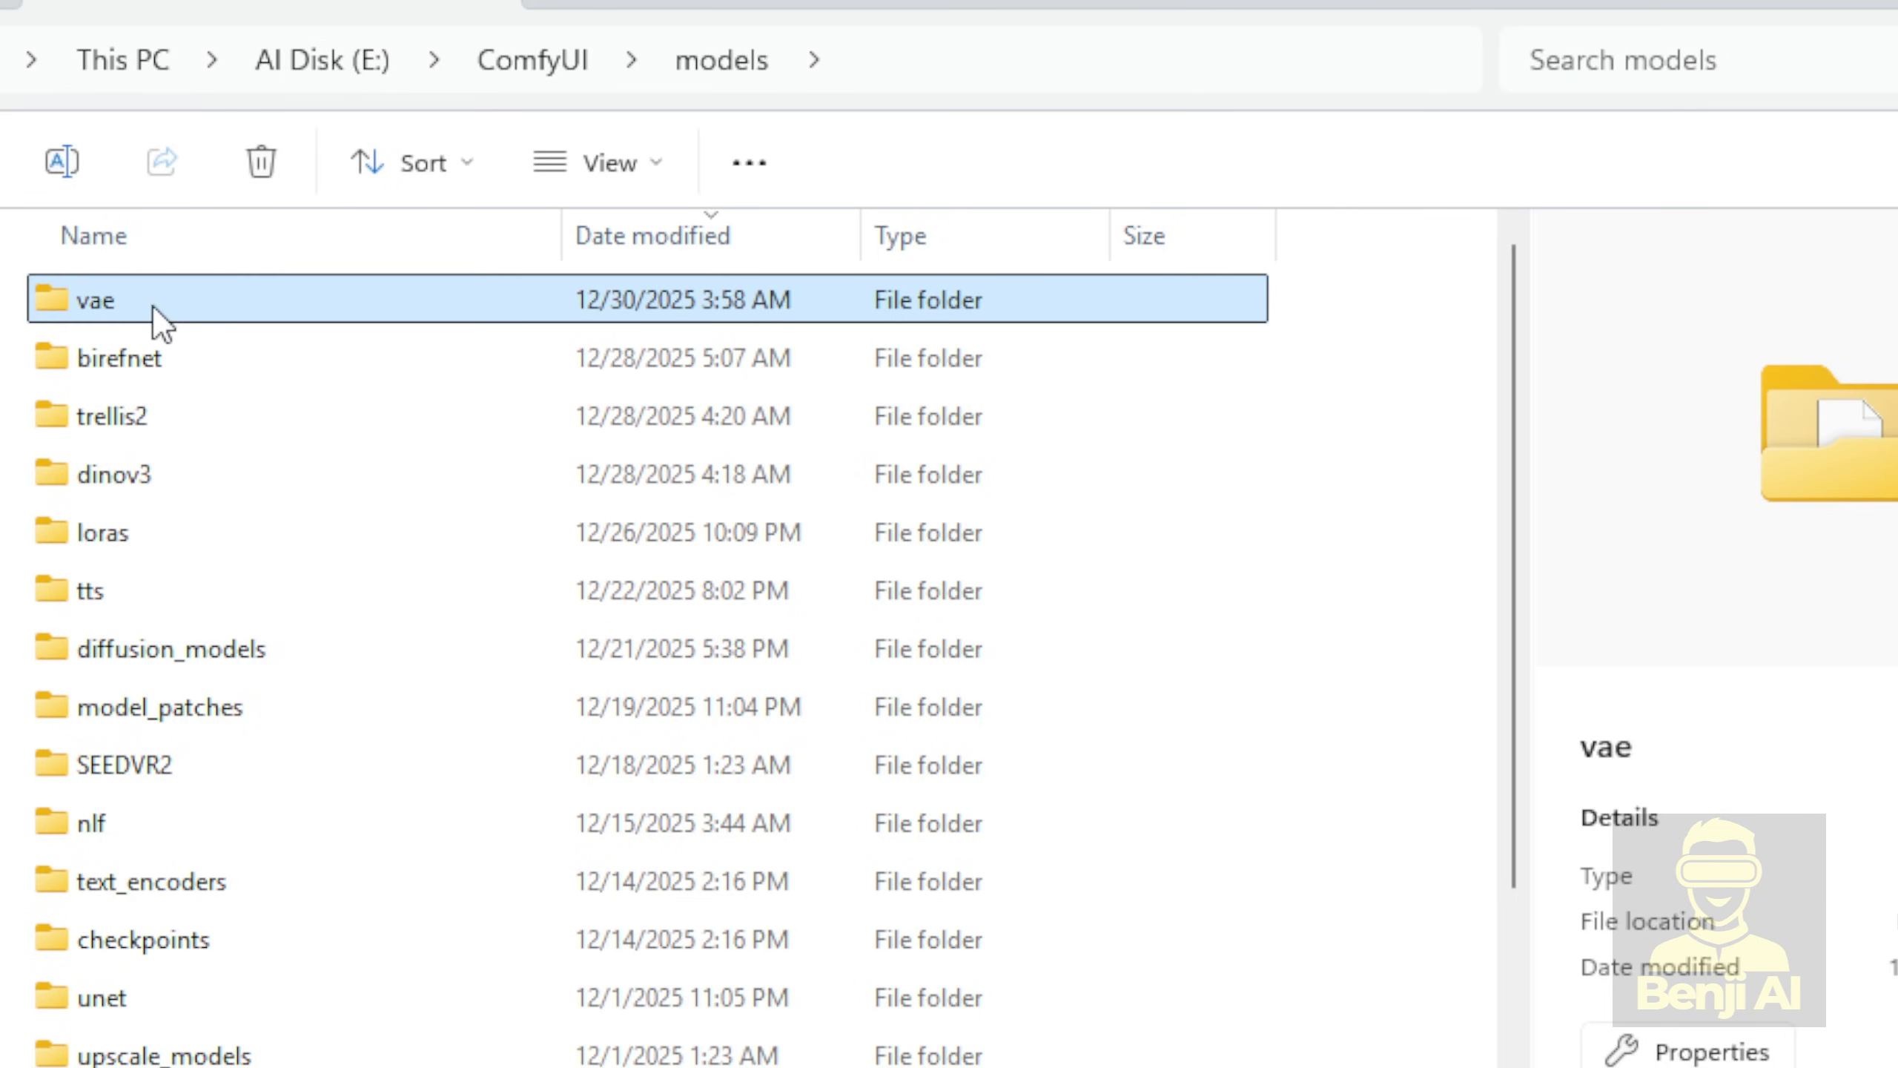
pyautogui.doubleClick(156, 308)
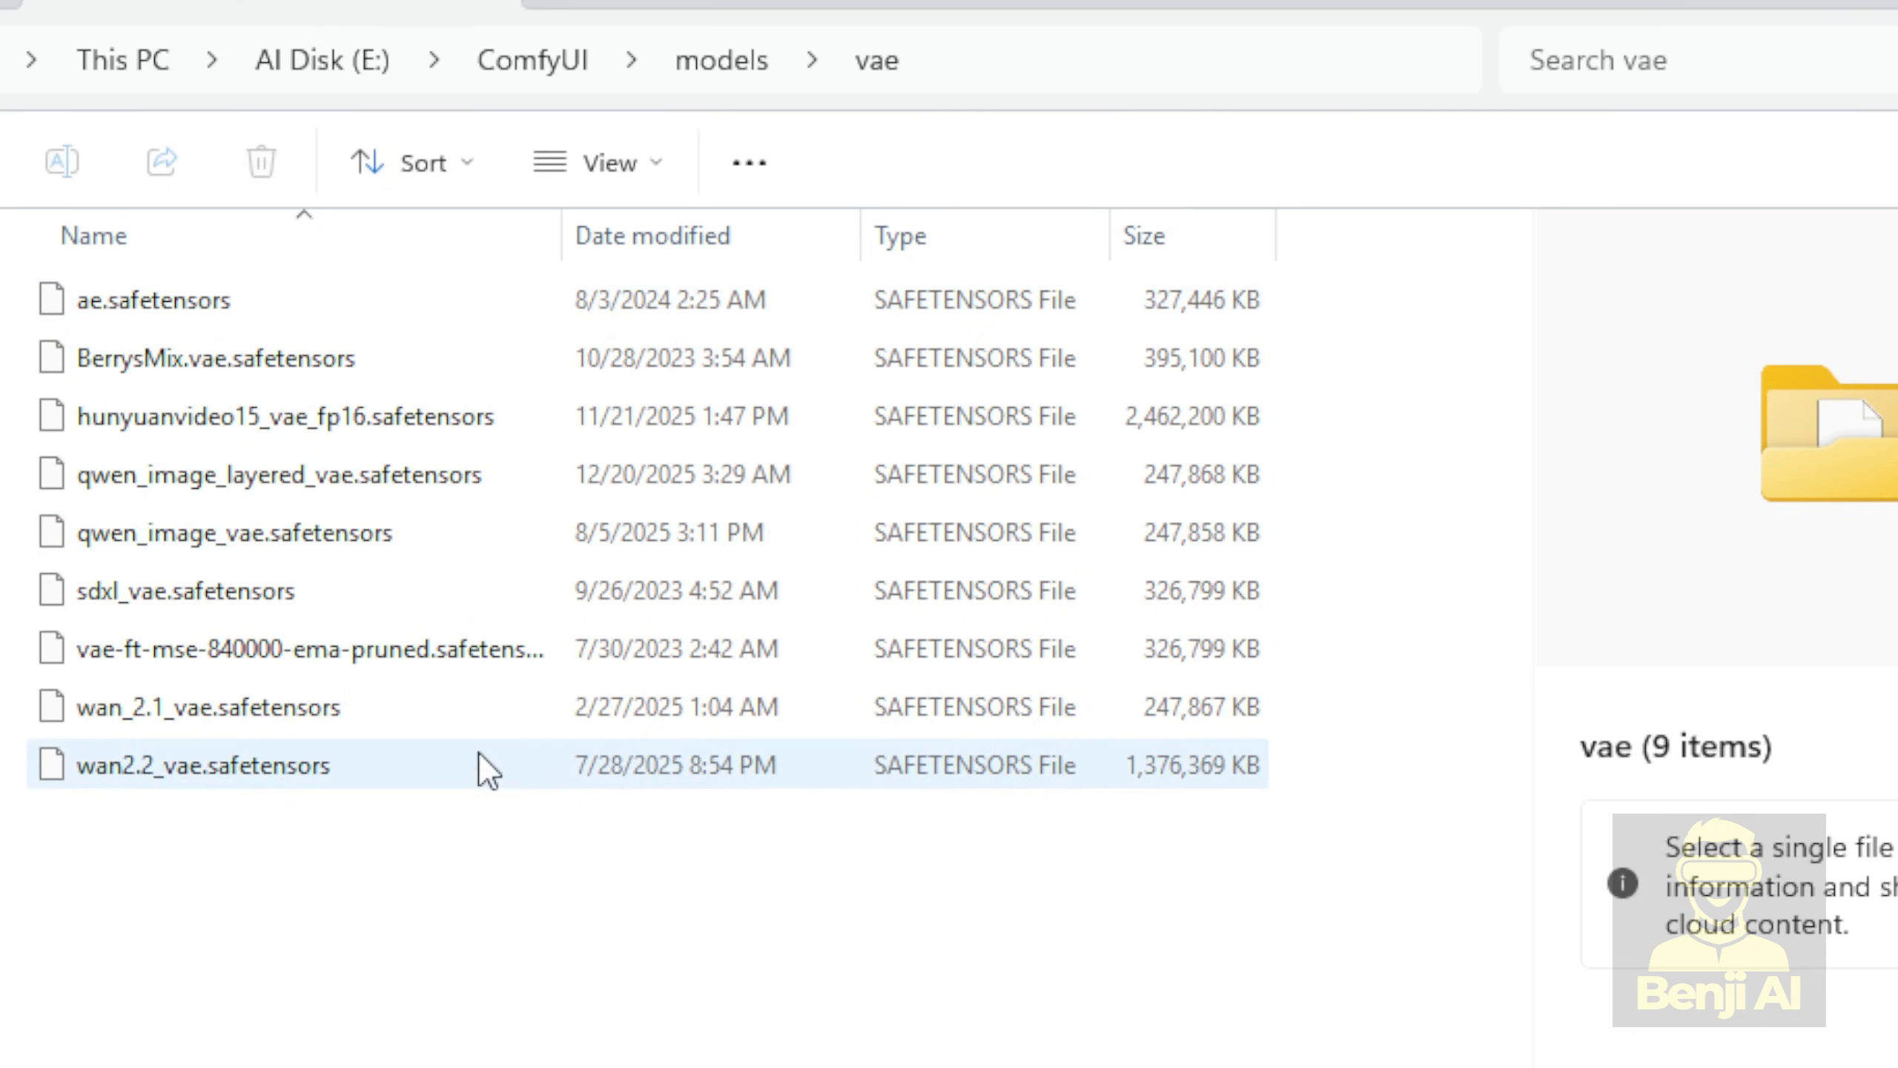
pyautogui.click(214, 536)
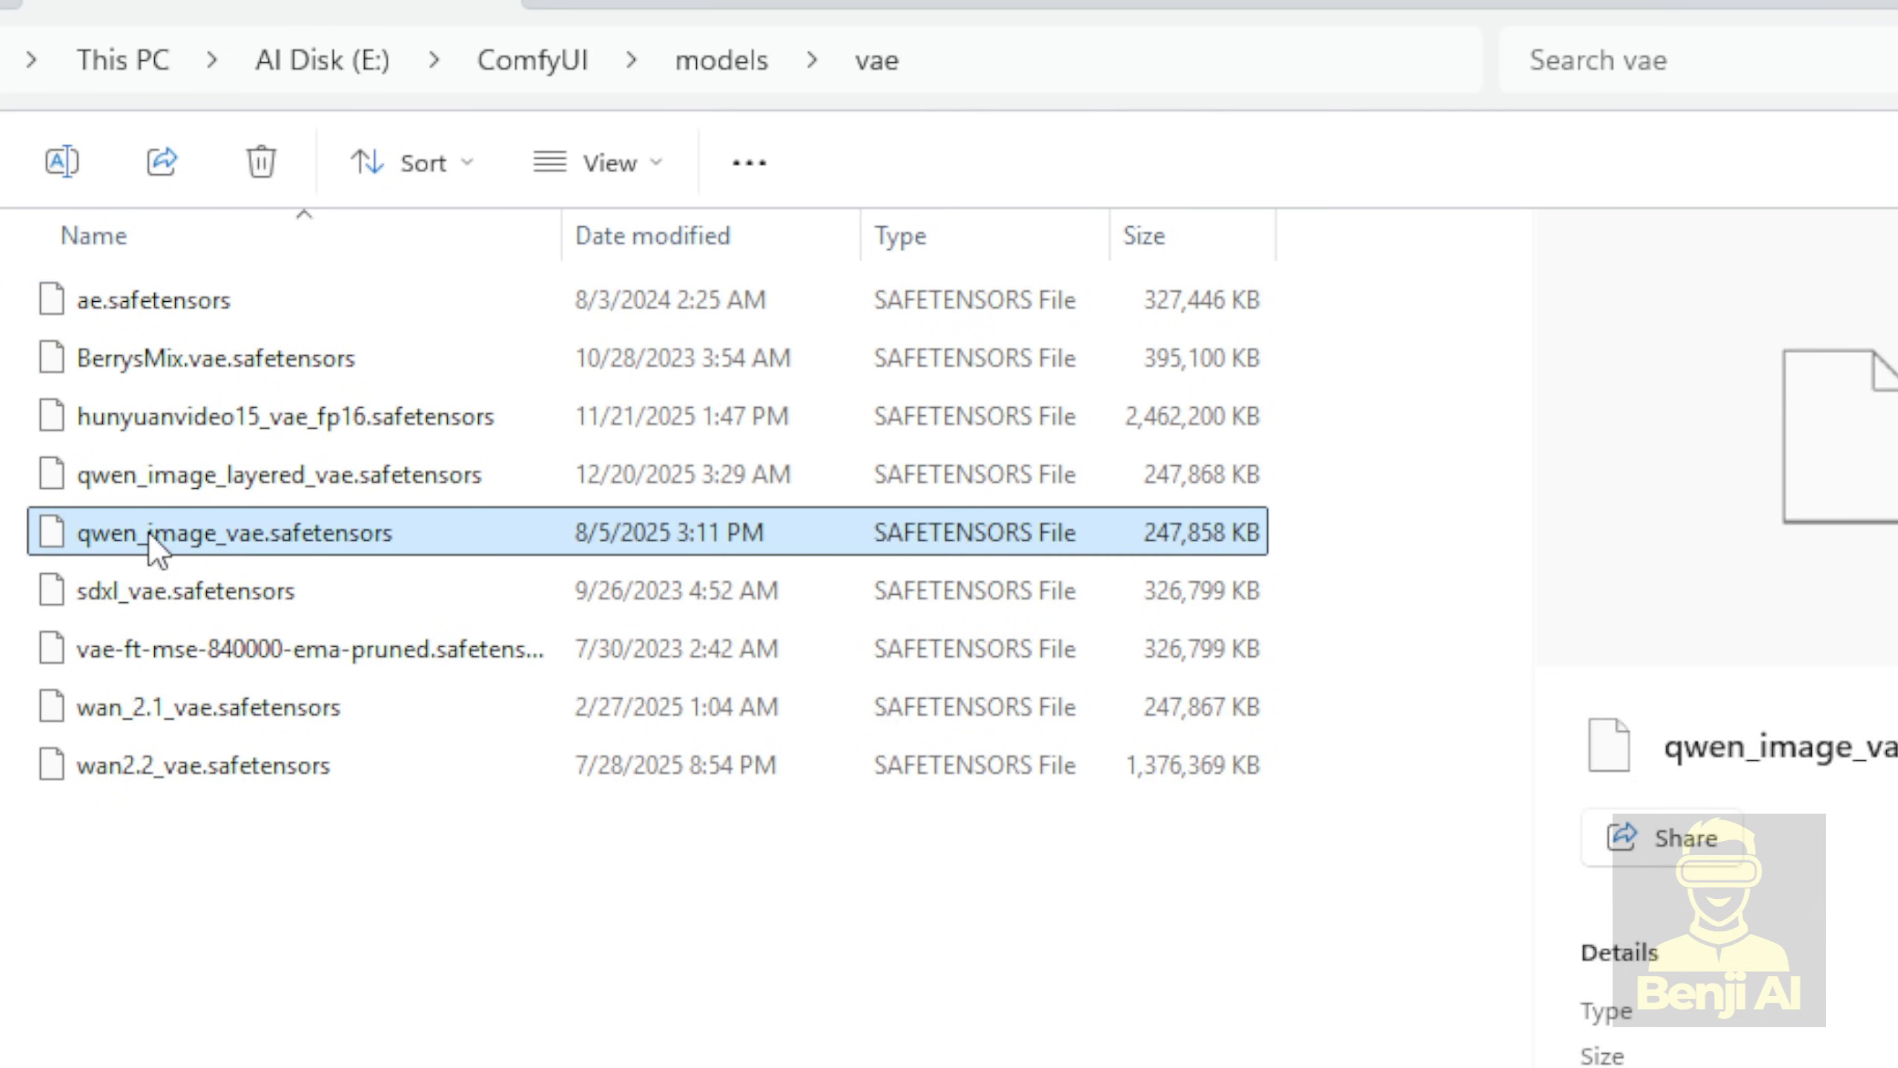
pyautogui.hotkey('alt', 'Left')
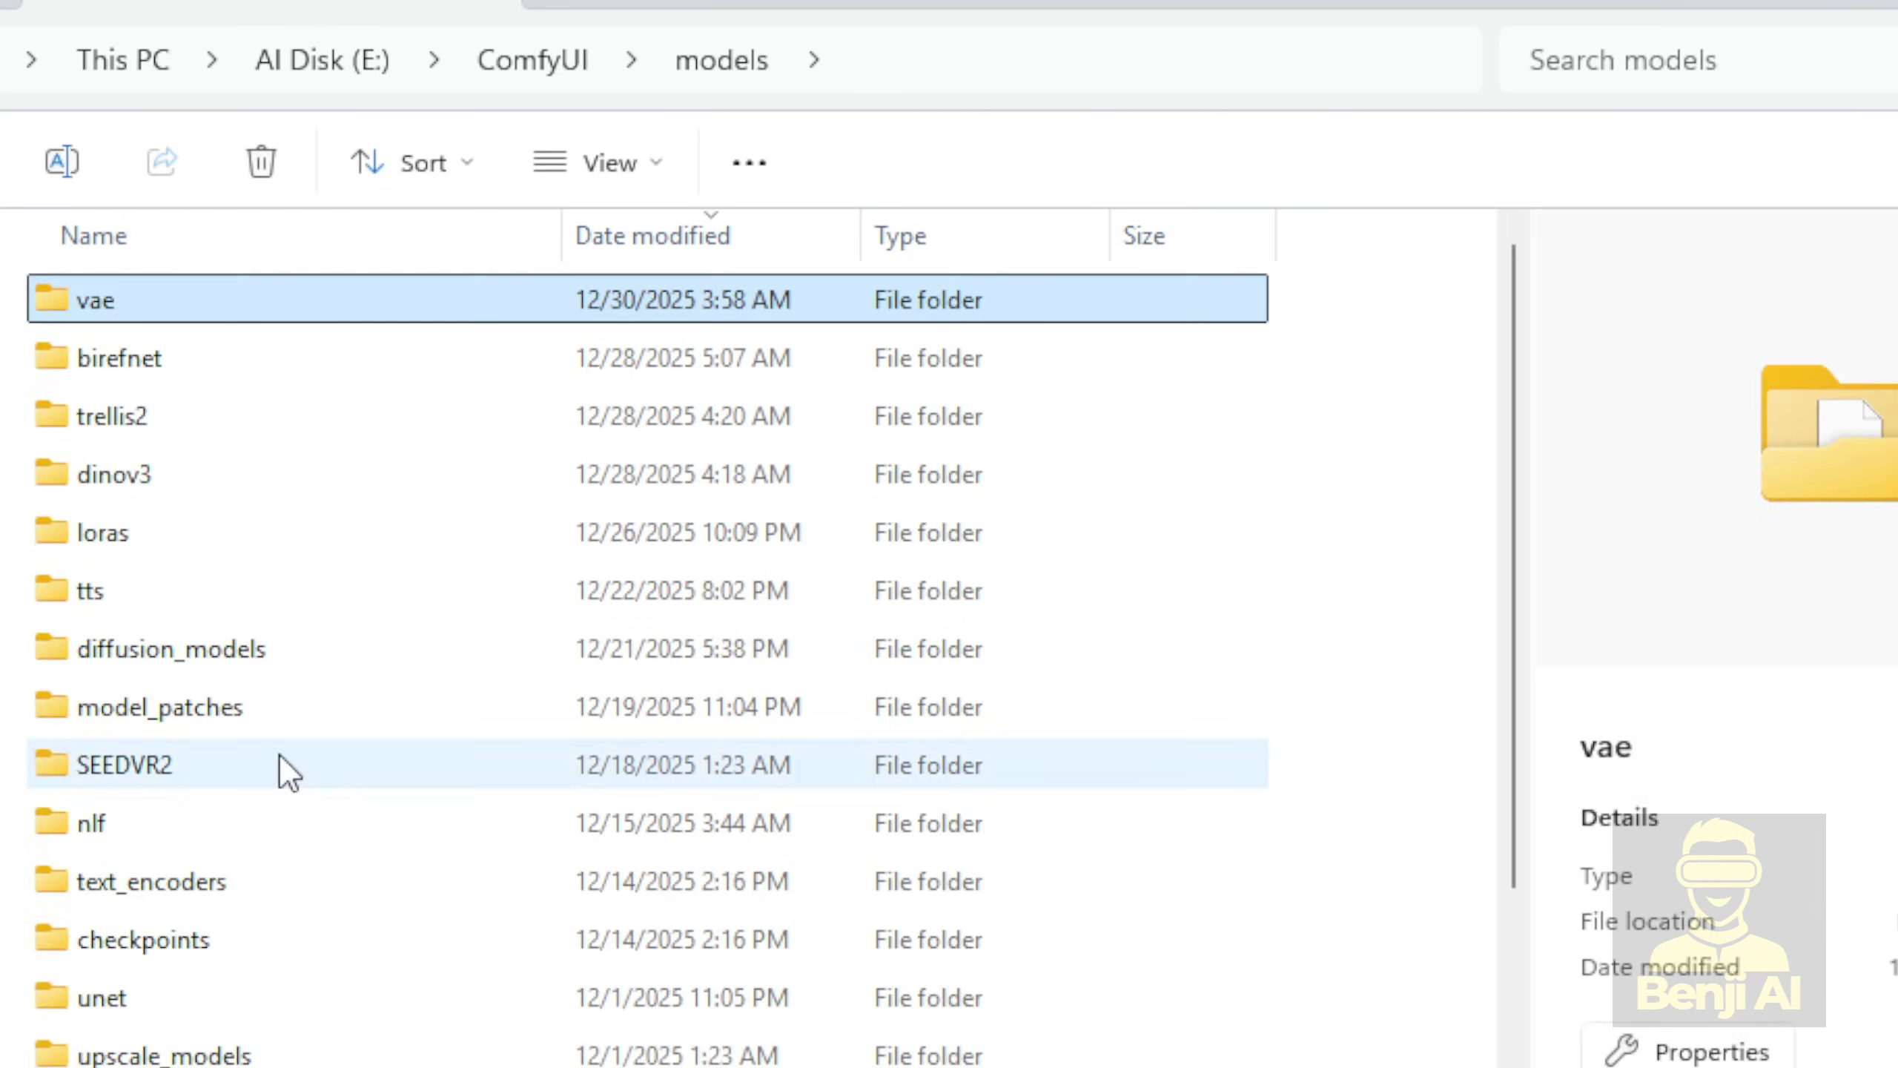
# Check text_encoders, then select Qwen-Image-2512-BF16 and qwen_image_fp8_e4m3fn in diffusion_models/QwenImage
pyautogui.click(105, 886)
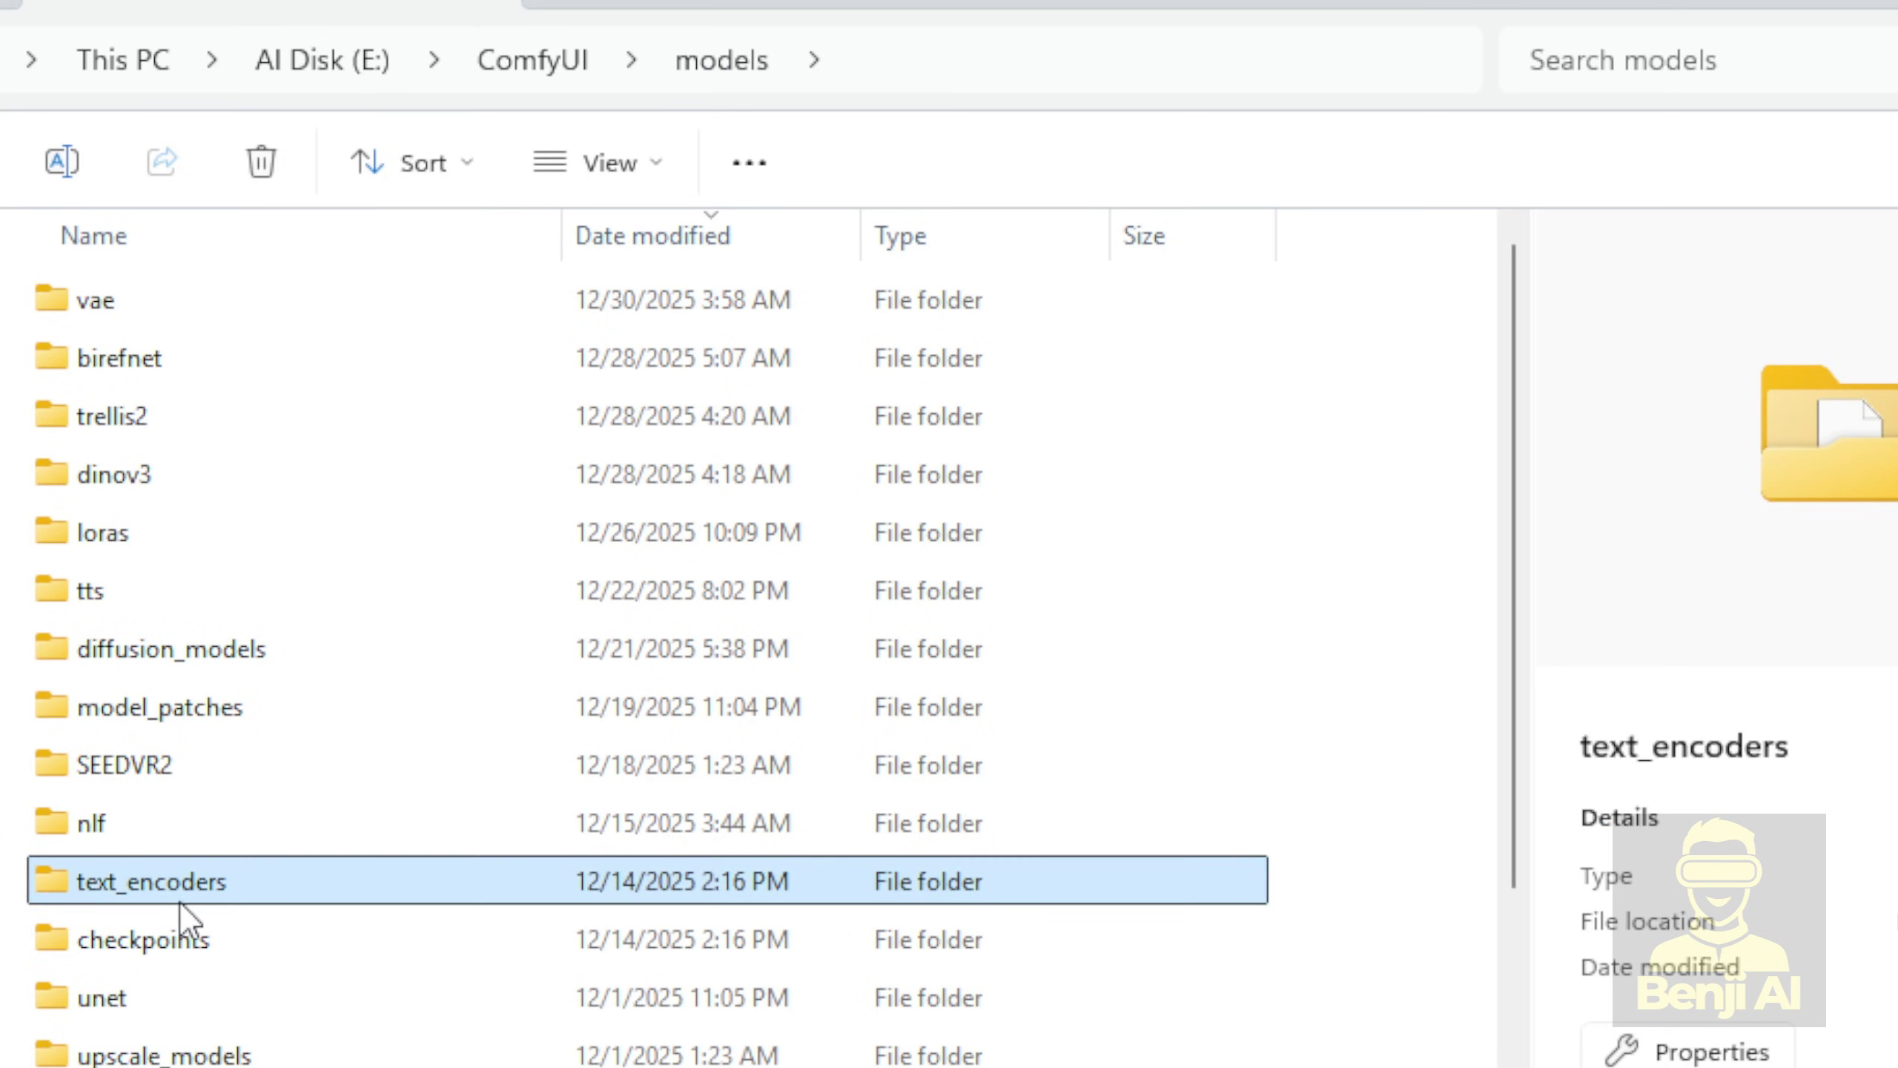
pyautogui.doubleClick(270, 886)
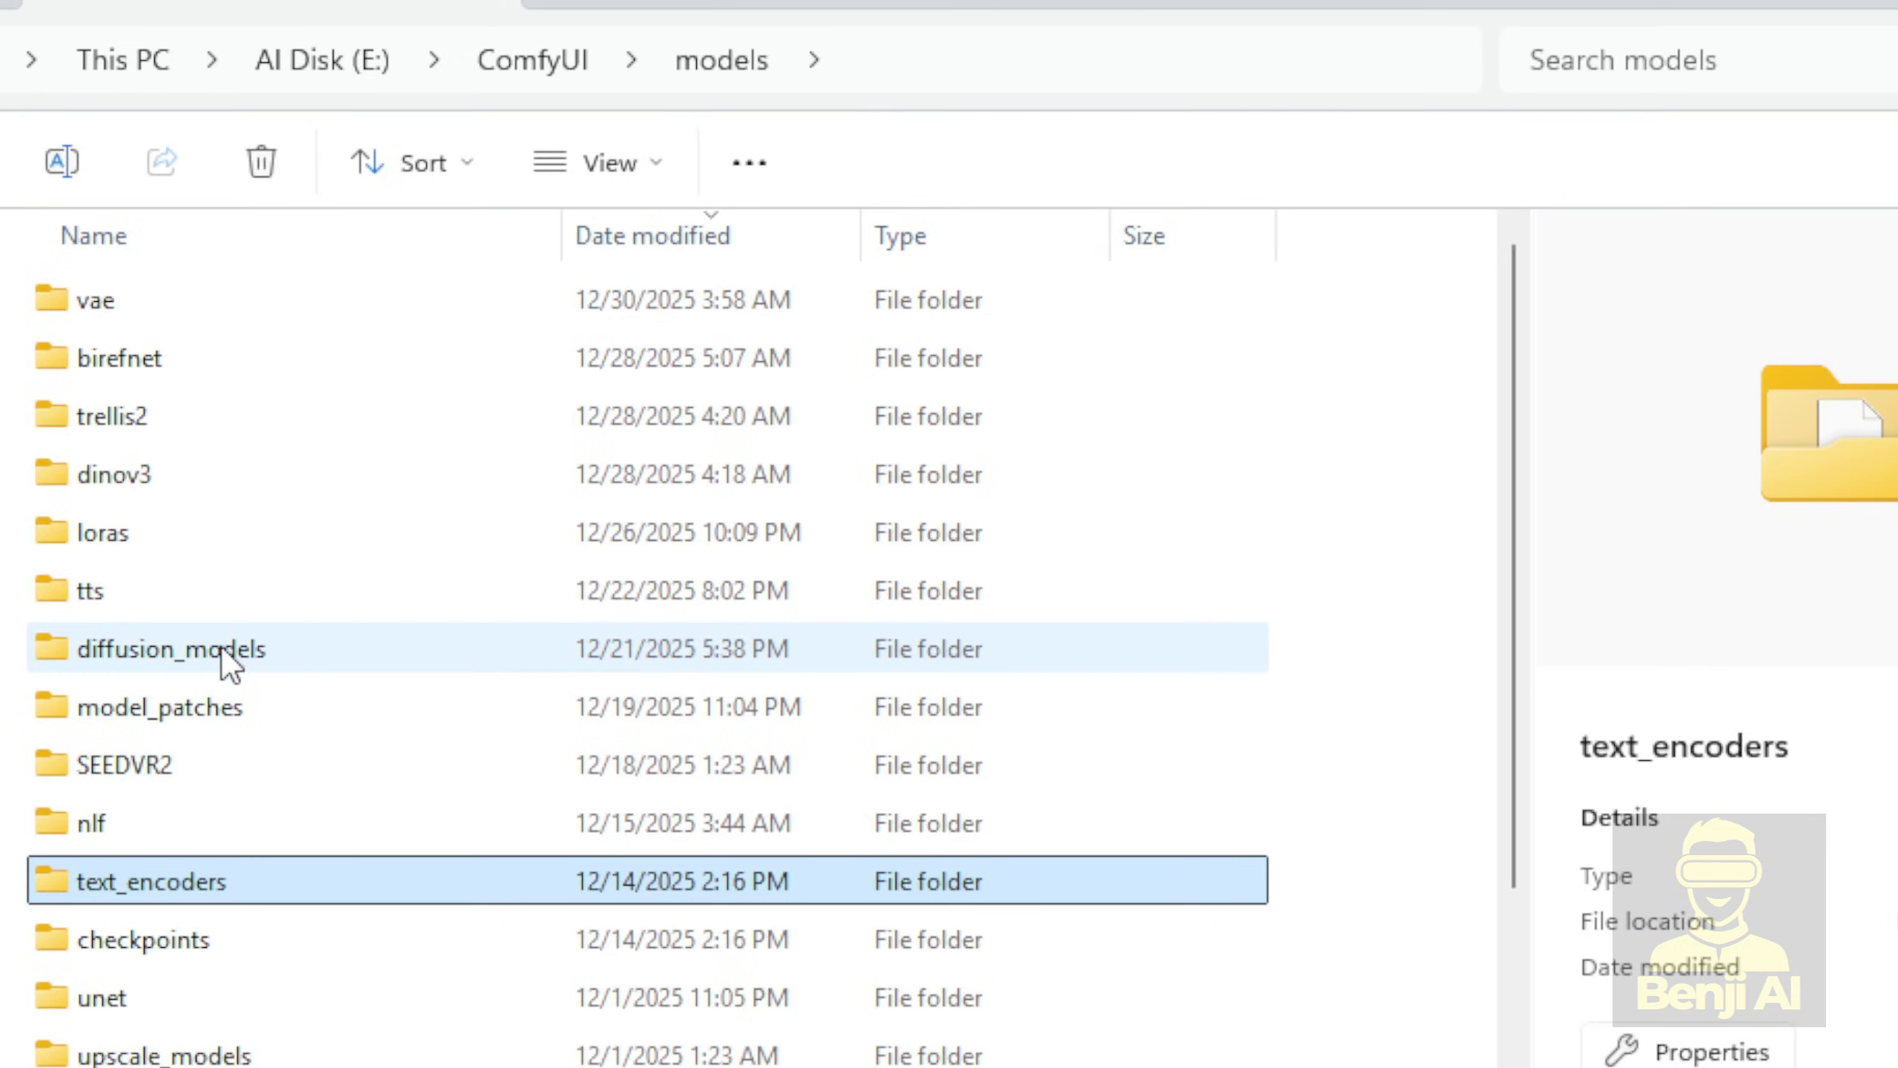
pyautogui.click(220, 649)
pyautogui.doubleClick(216, 648)
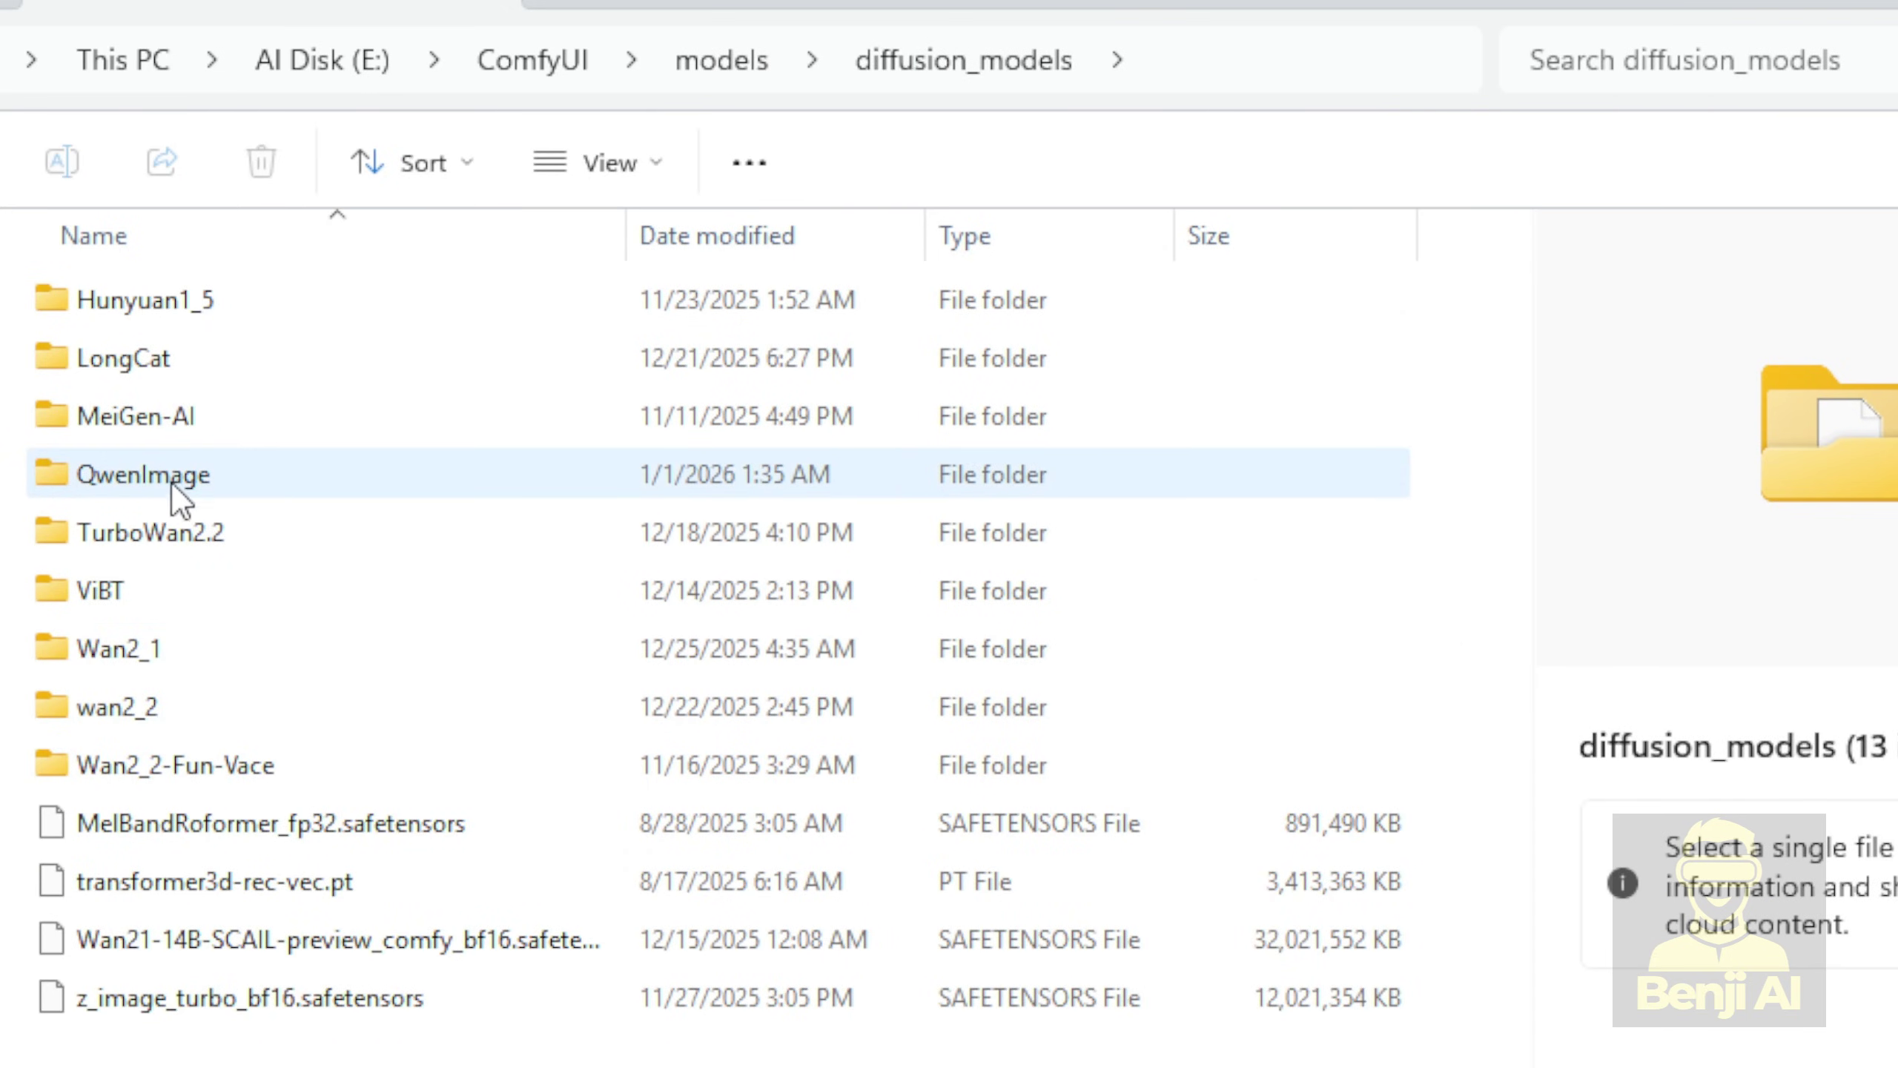
pyautogui.doubleClick(132, 477)
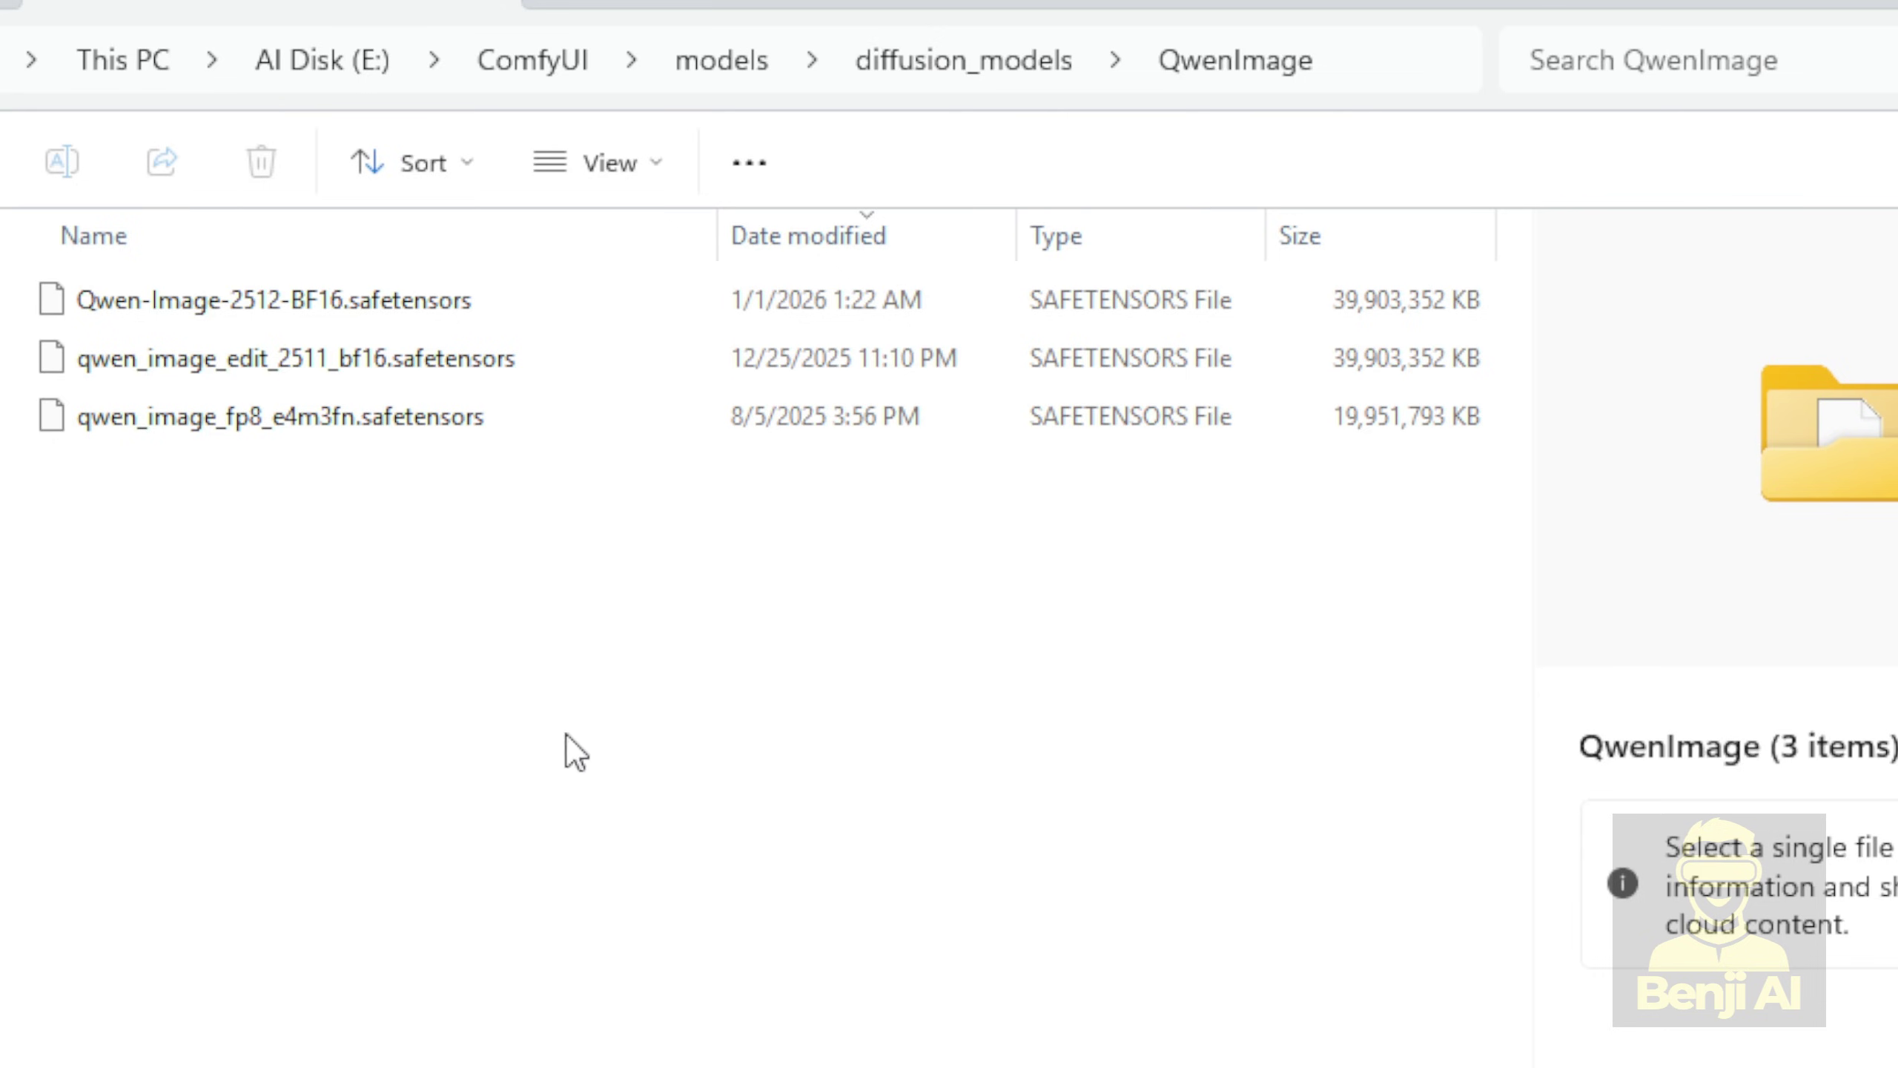
pyautogui.click(289, 306)
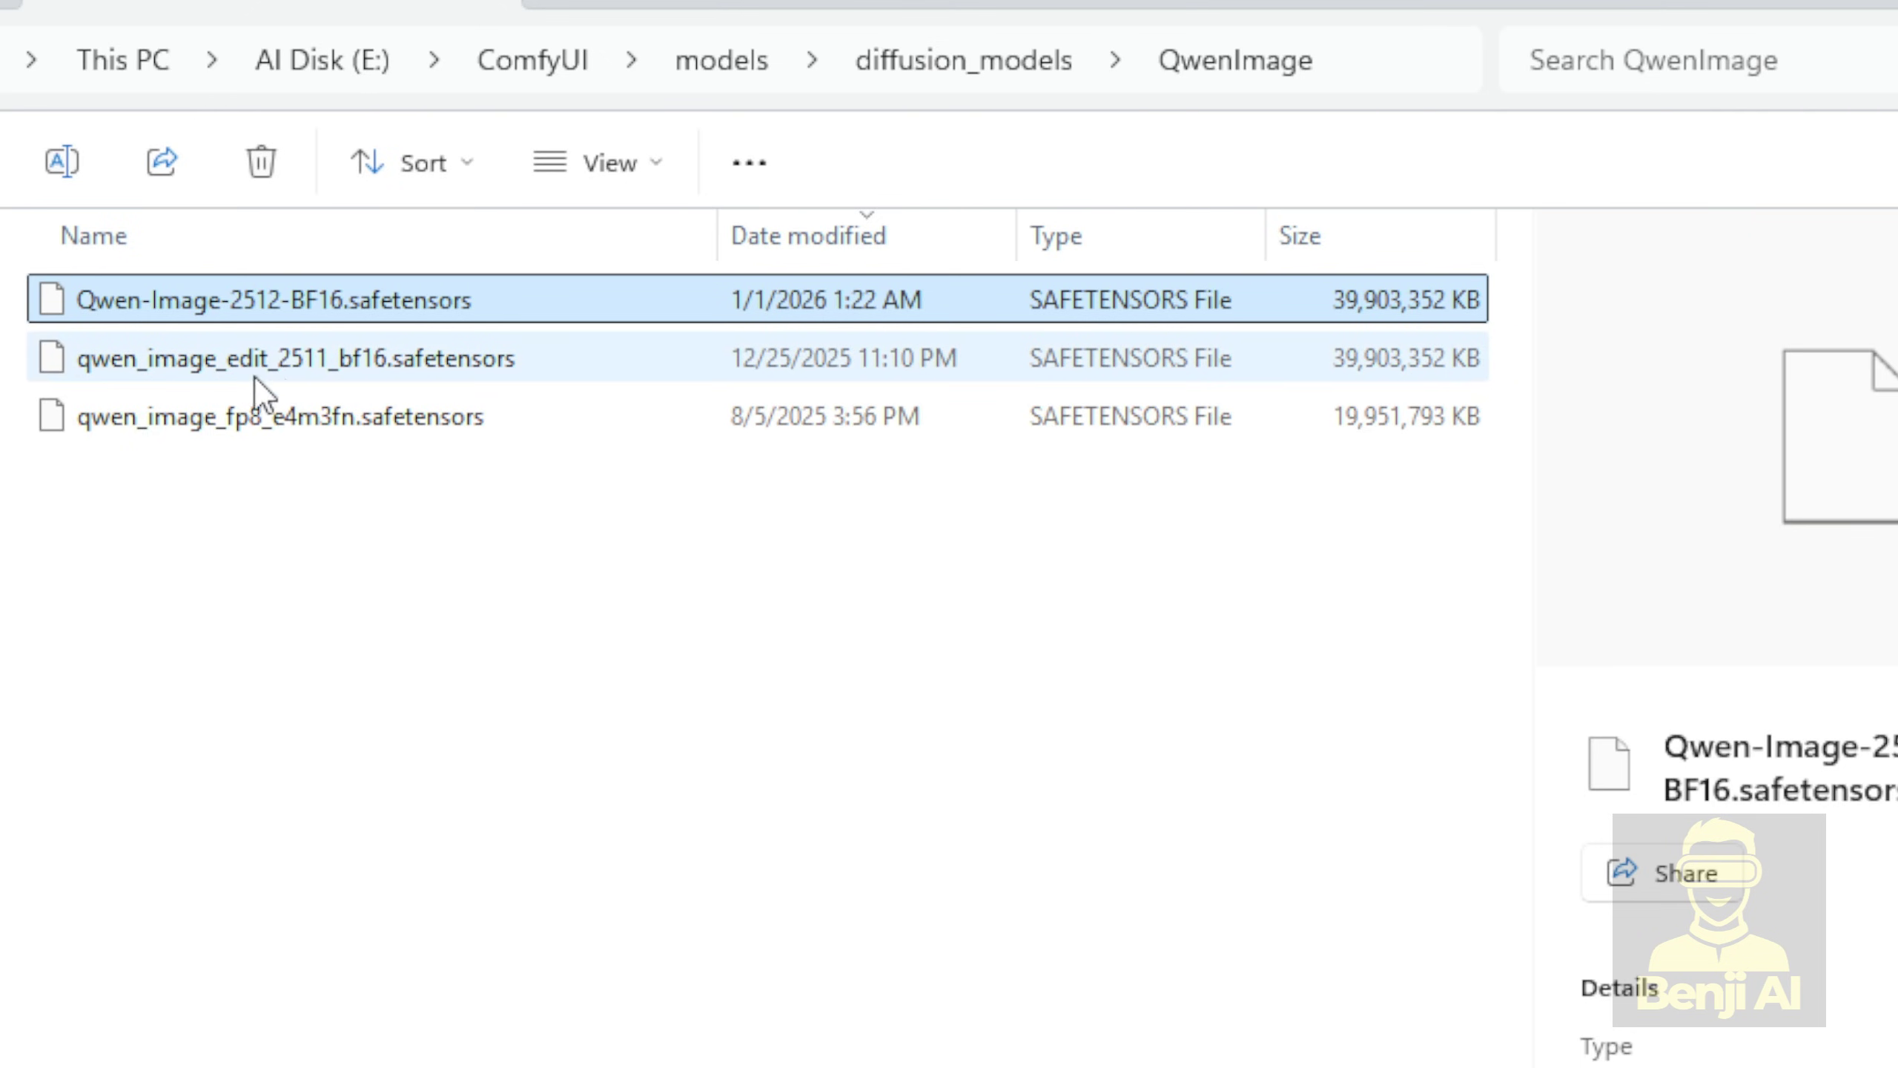
pyautogui.click(193, 420)
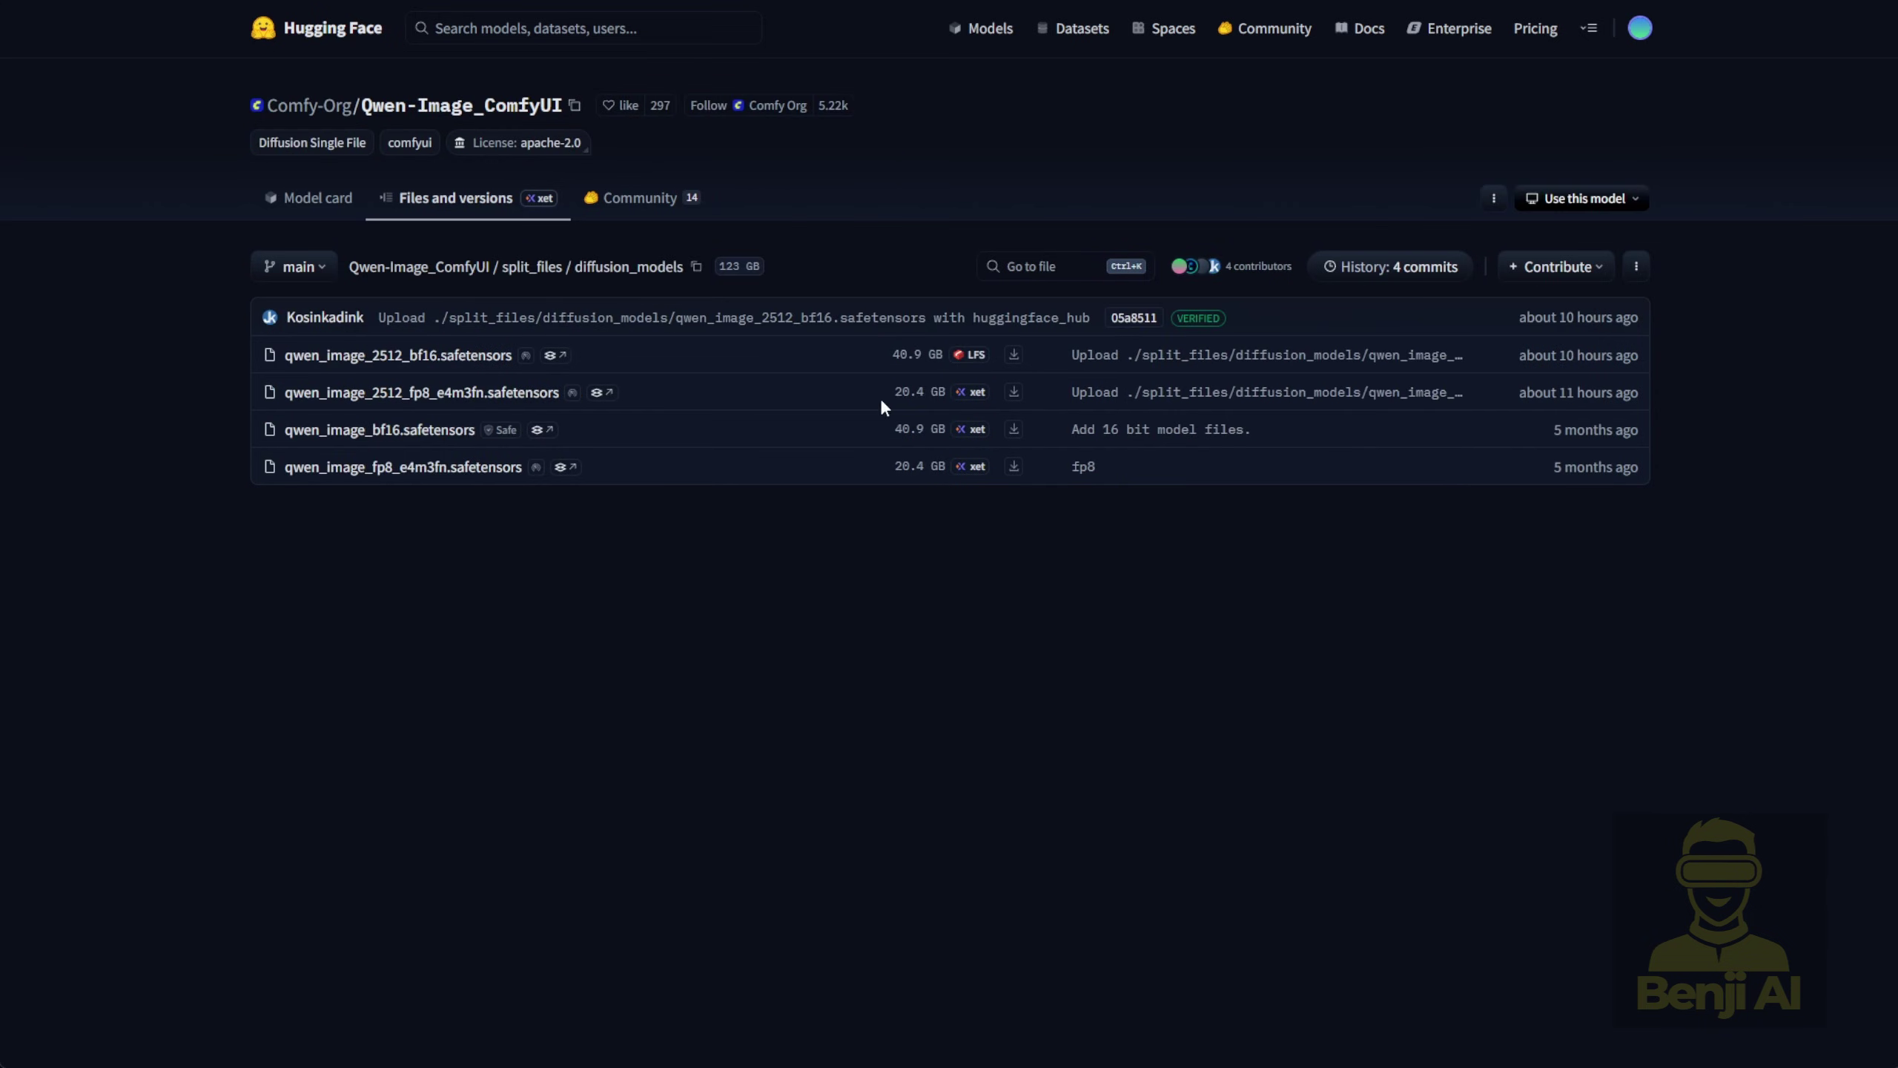
# Highlight the fp8 checkpoint's 20.4 GB file size
pyautogui.moveTo(894, 393); pyautogui.dragTo(946, 393)
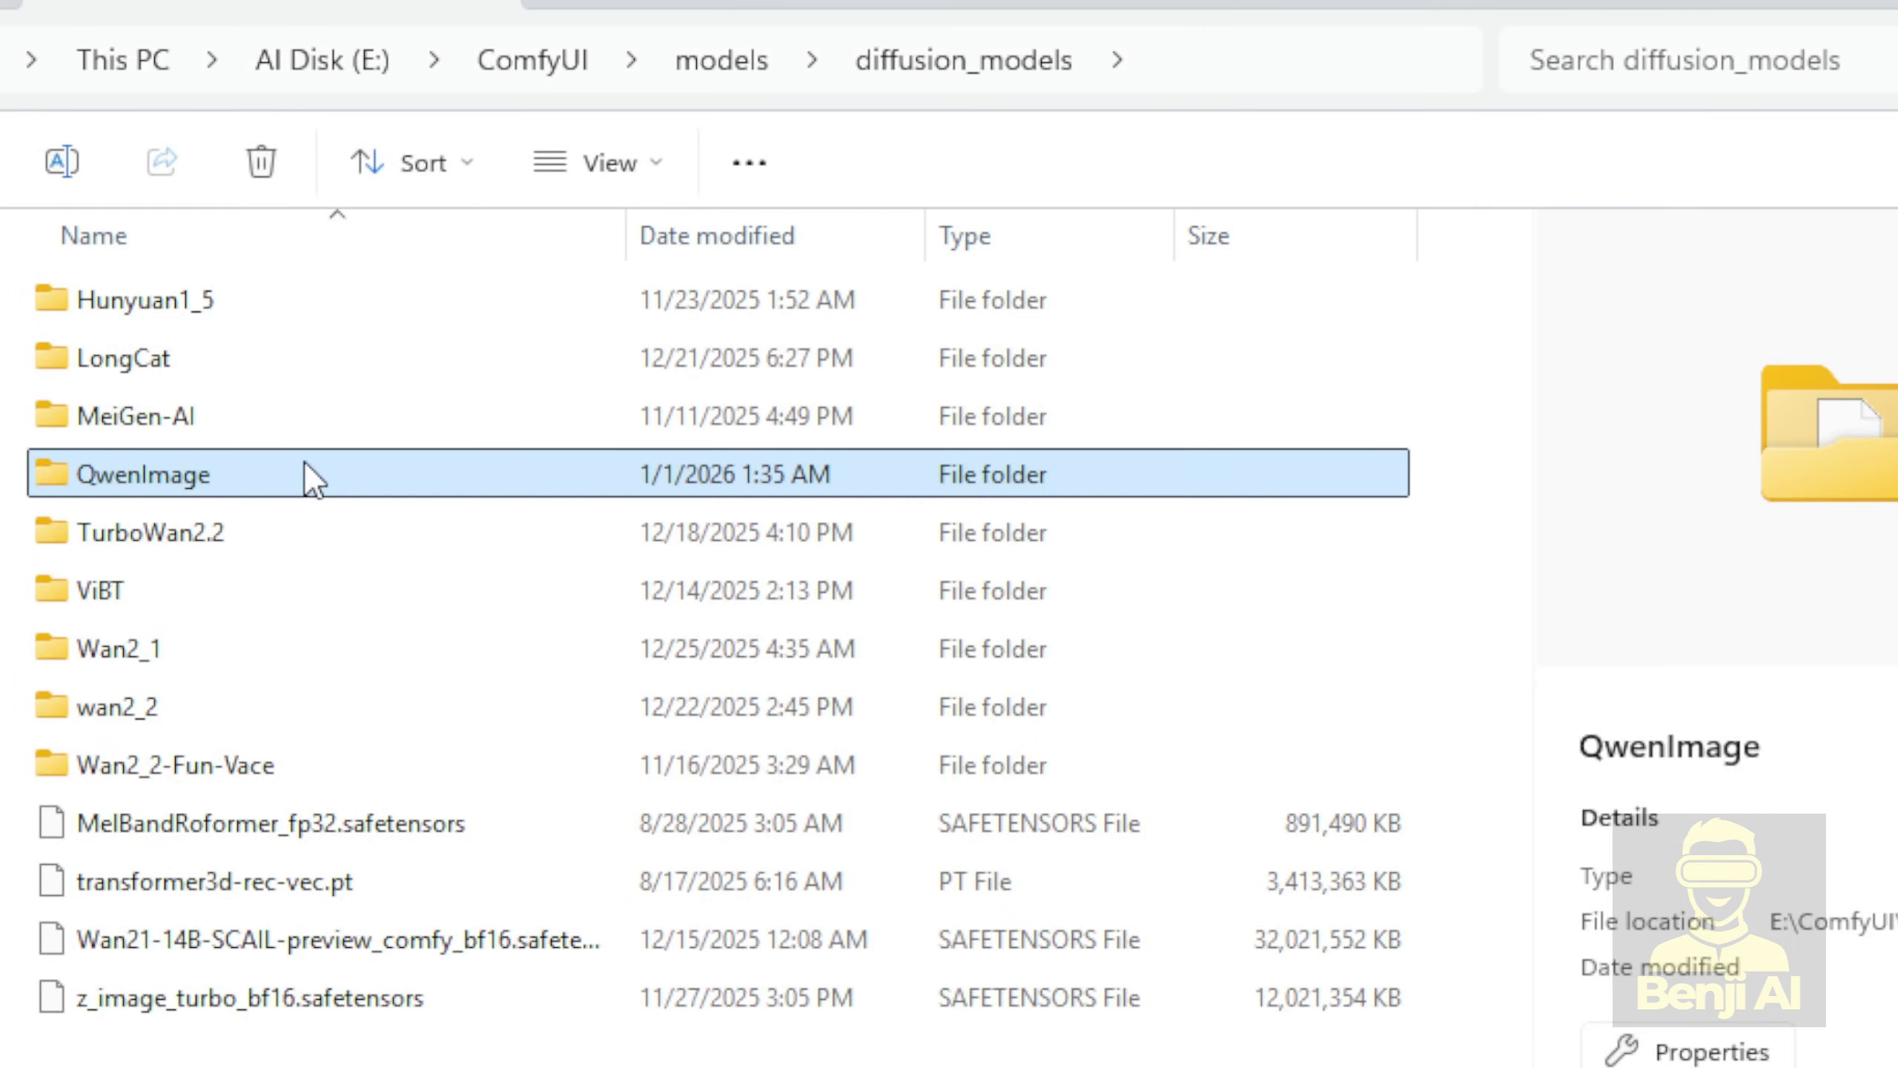
# Go up to the models folder and open the unet folder
pyautogui.click(723, 61)
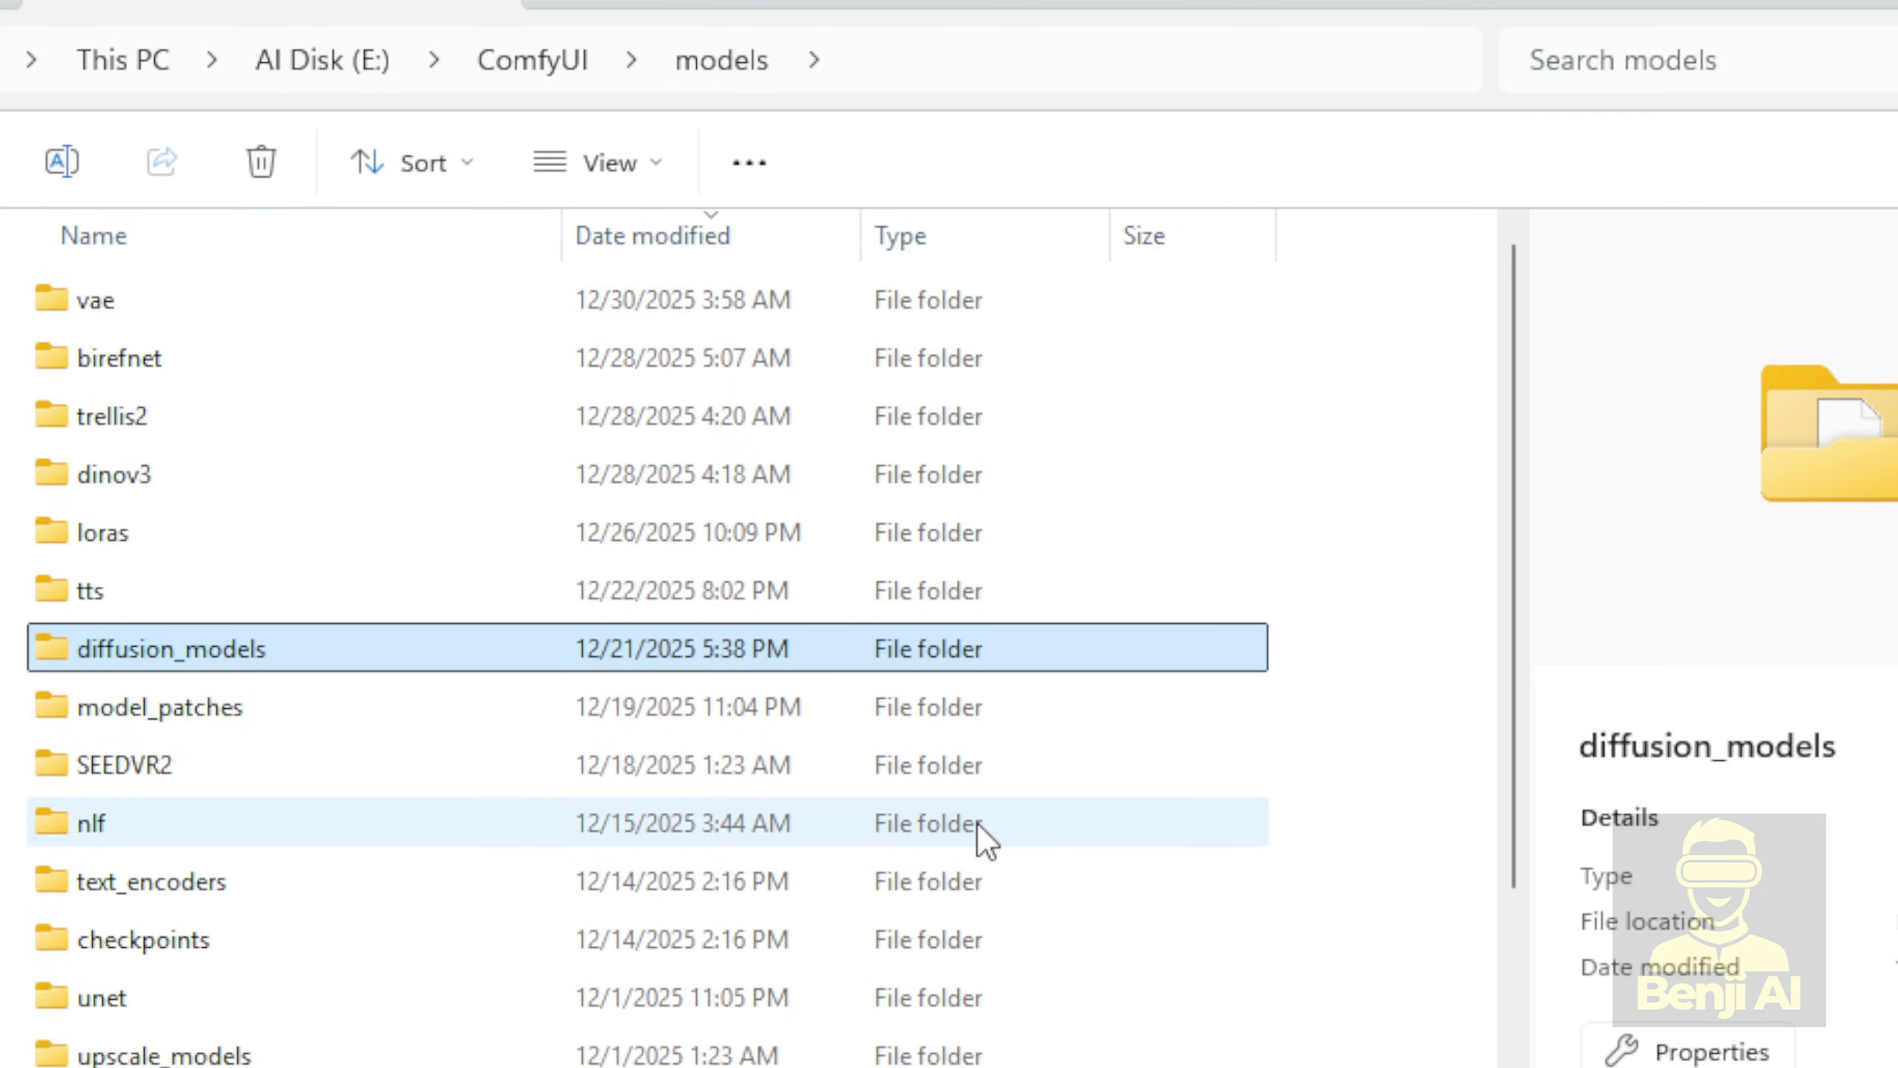
pyautogui.doubleClick(493, 997)
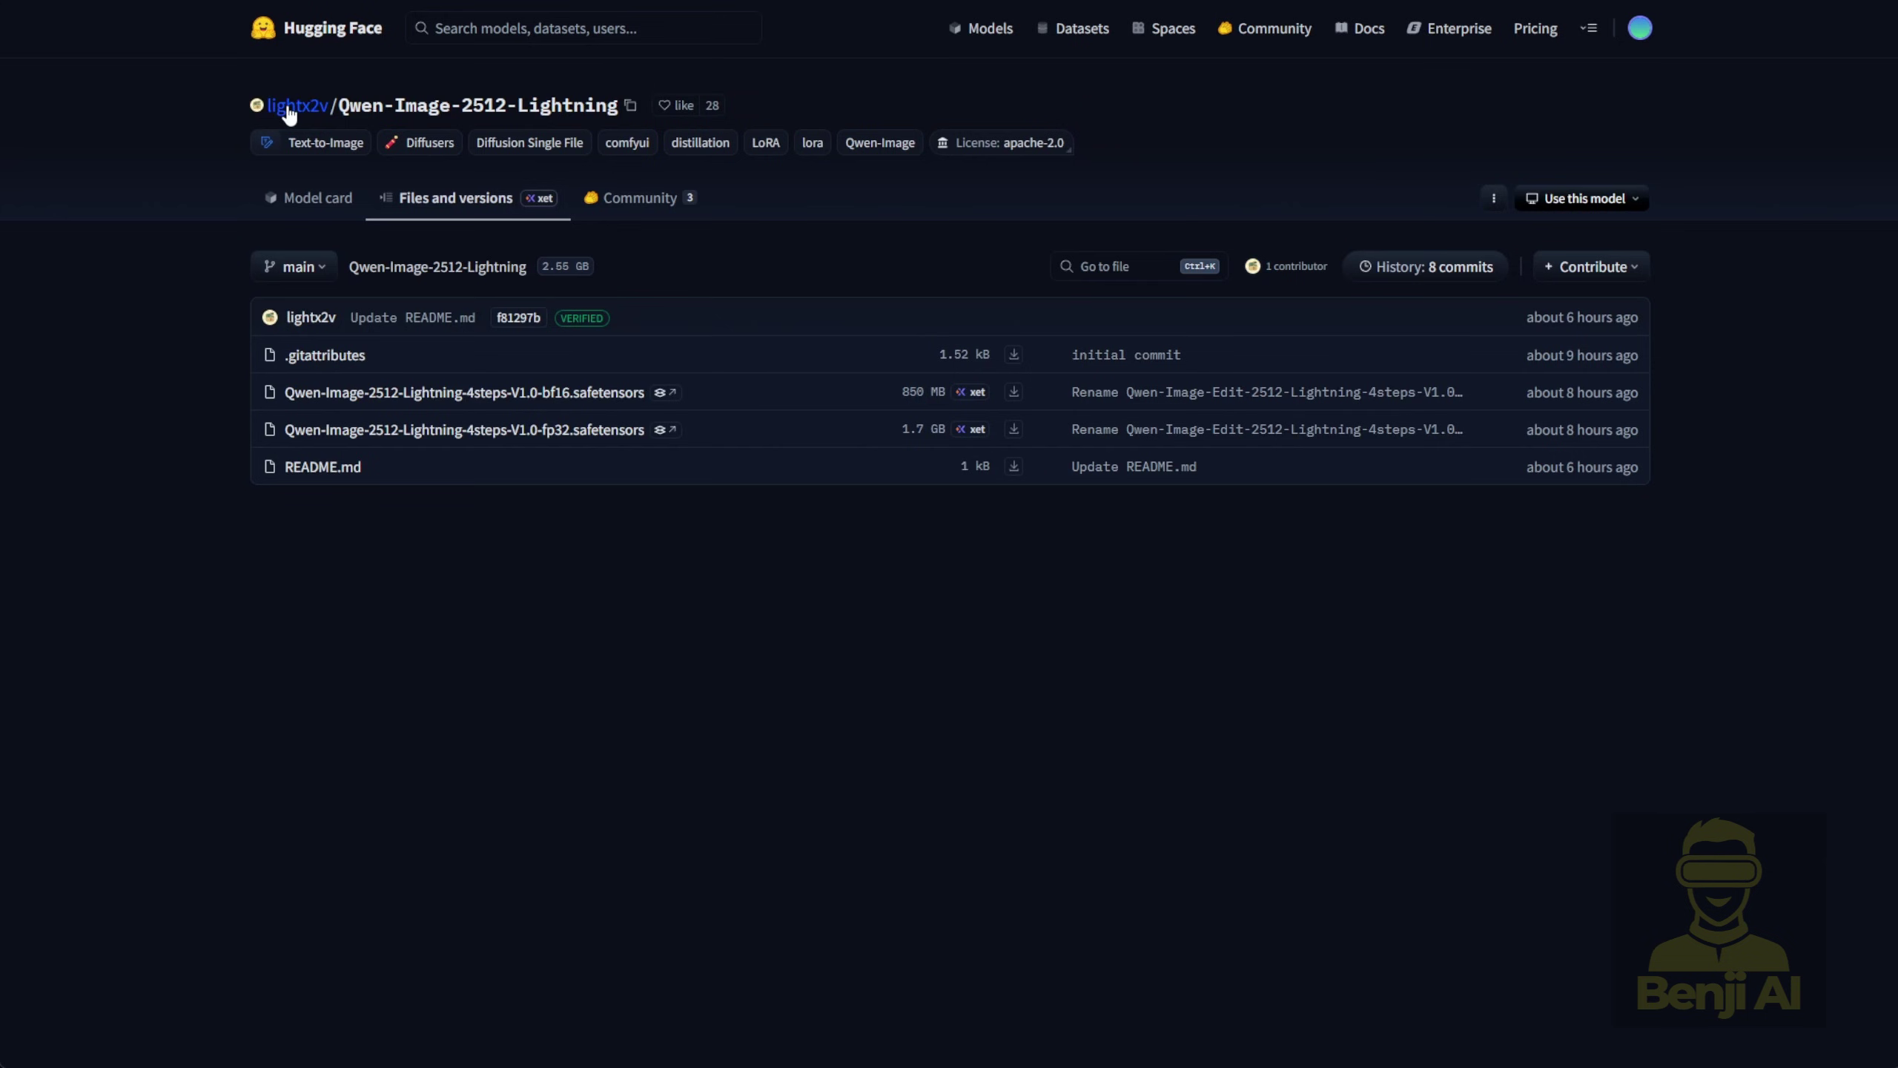
# Open lightx2v's Qwen-Image-2512-Lightning model page, then the local loras folder
pyautogui.click(268, 112)
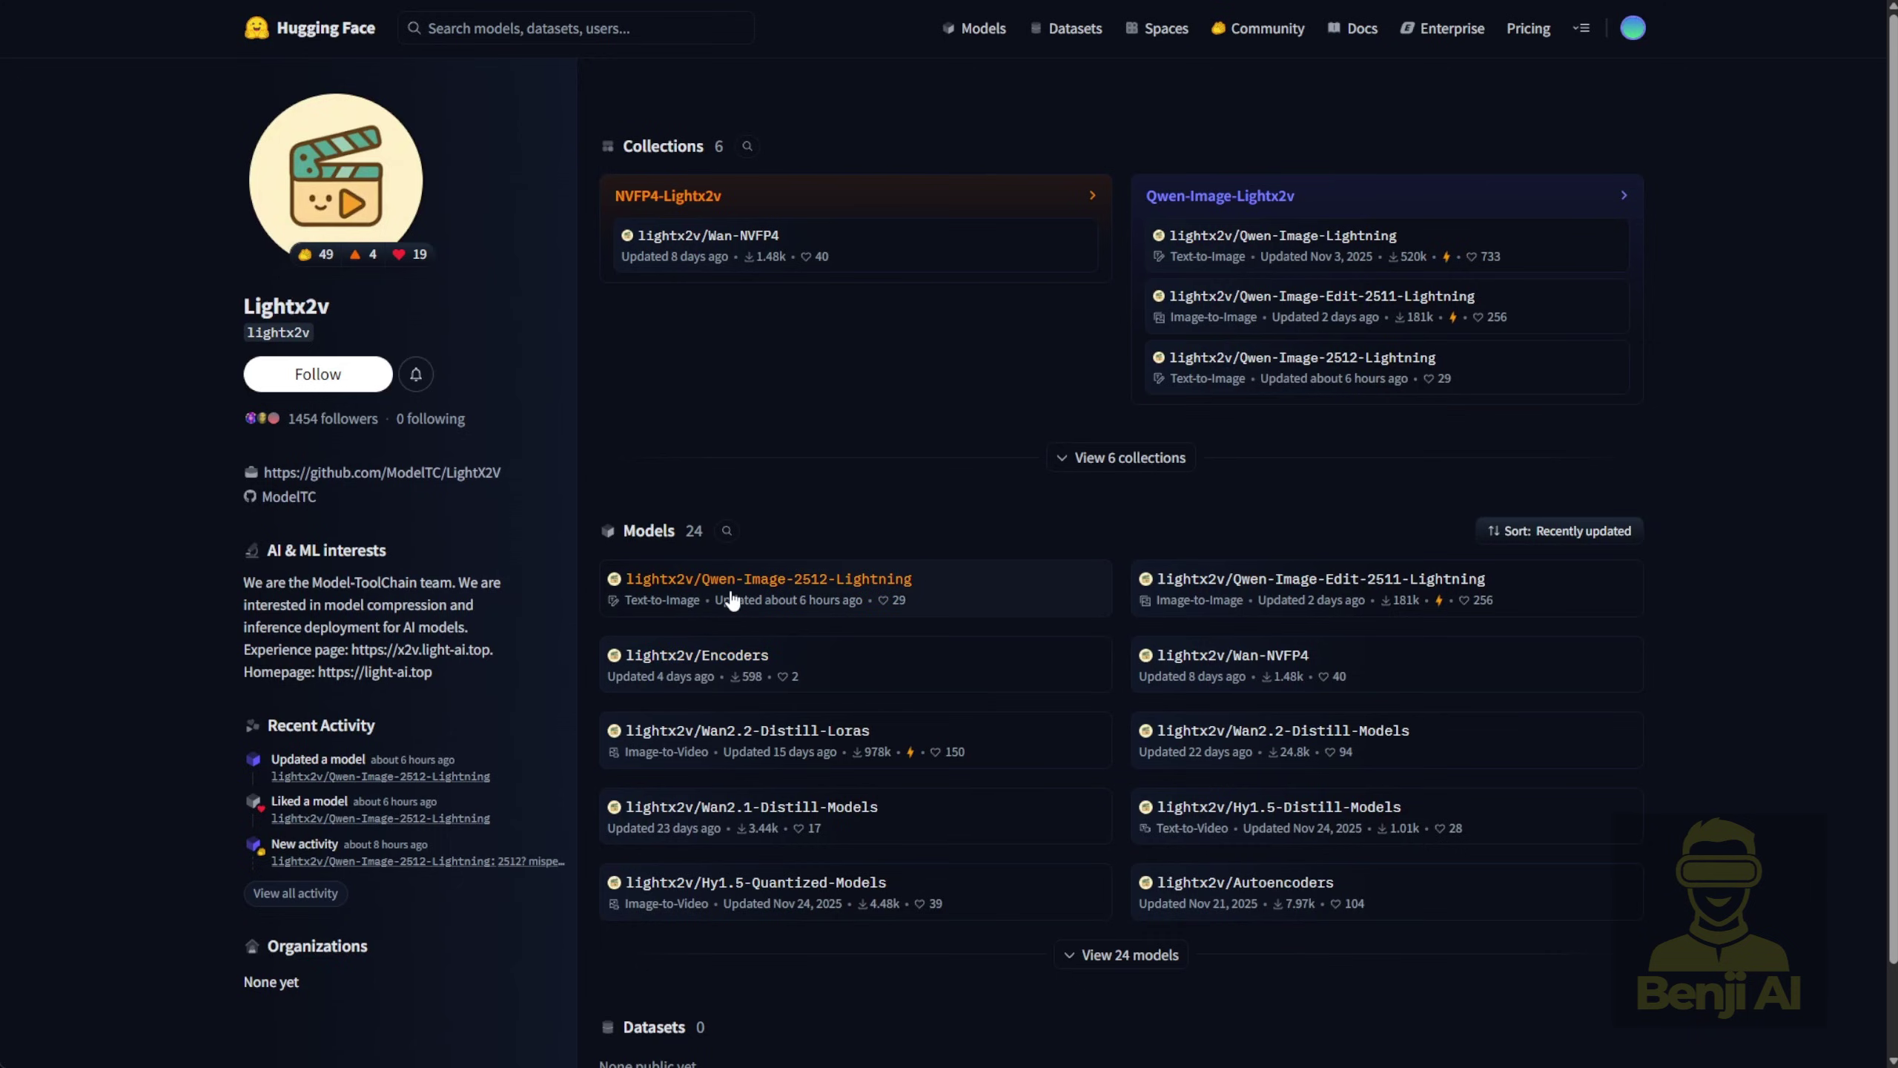
pyautogui.click(808, 591)
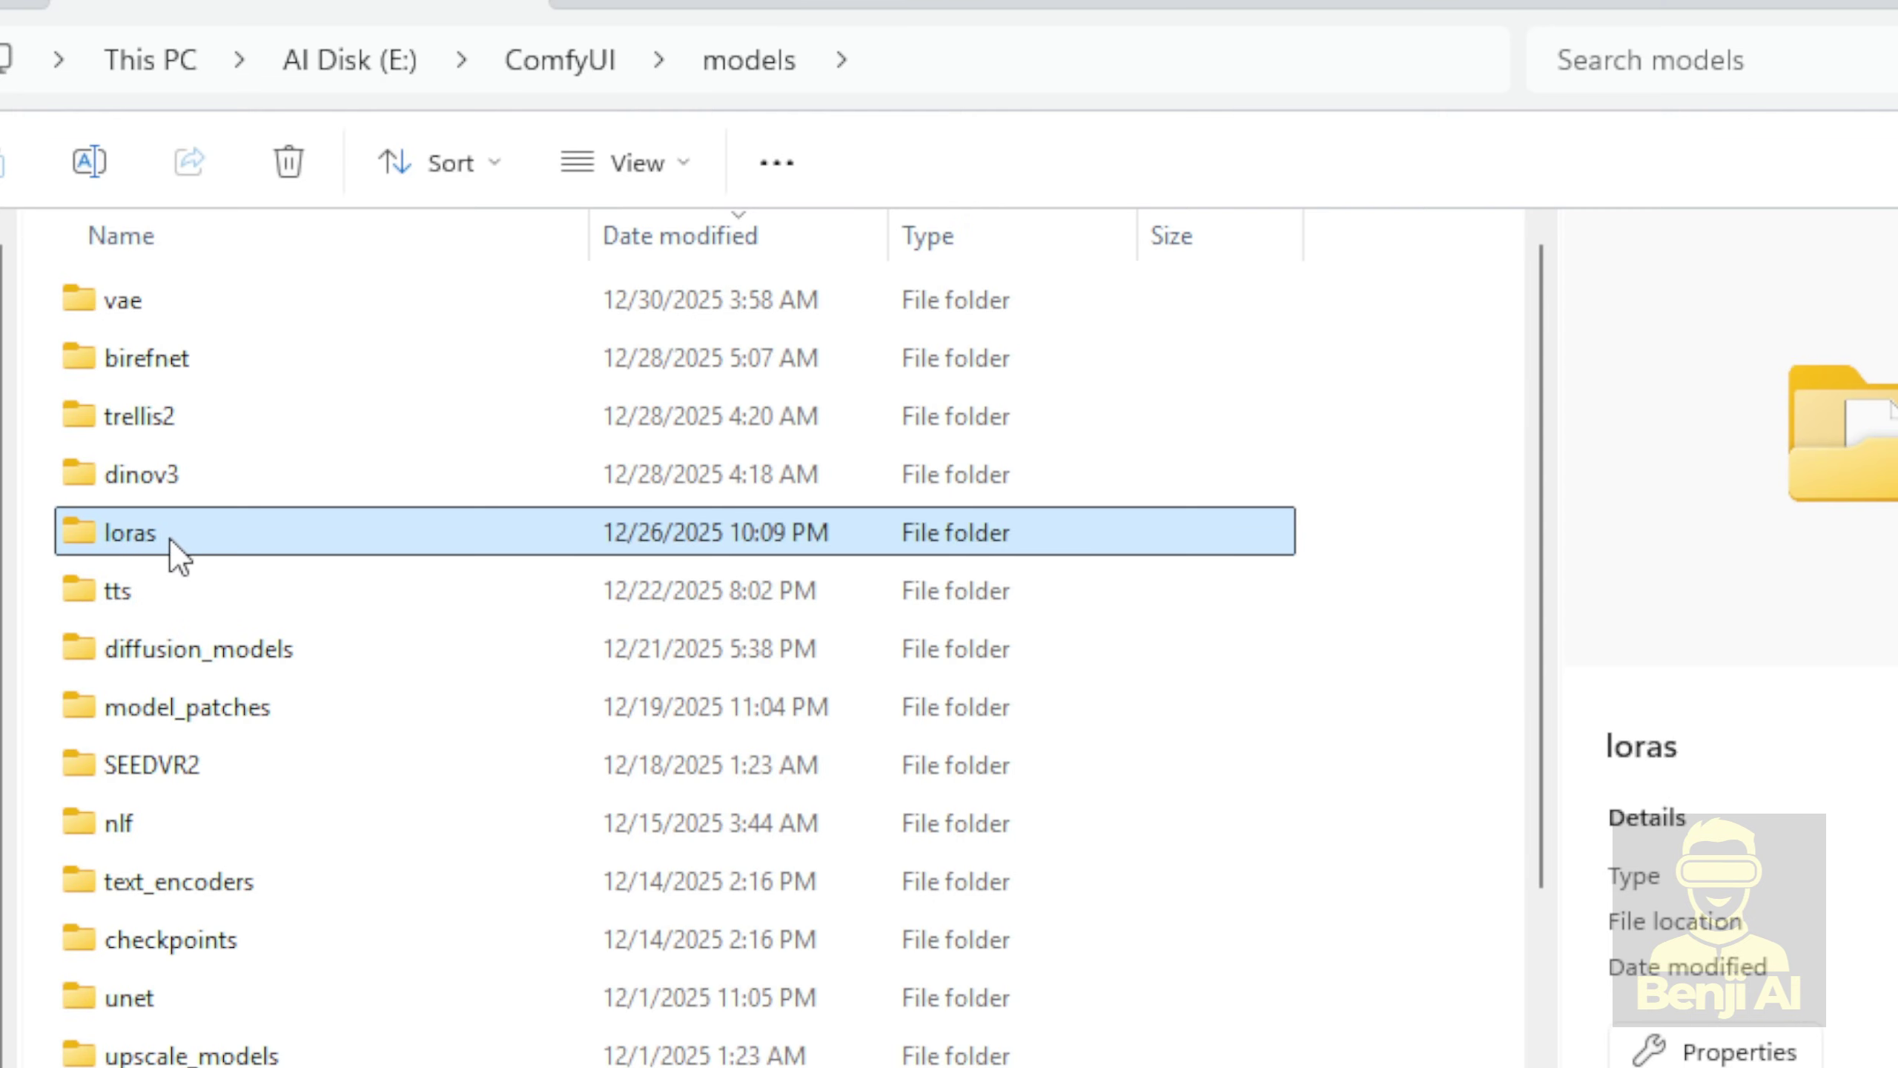
pyautogui.doubleClick(171, 540)
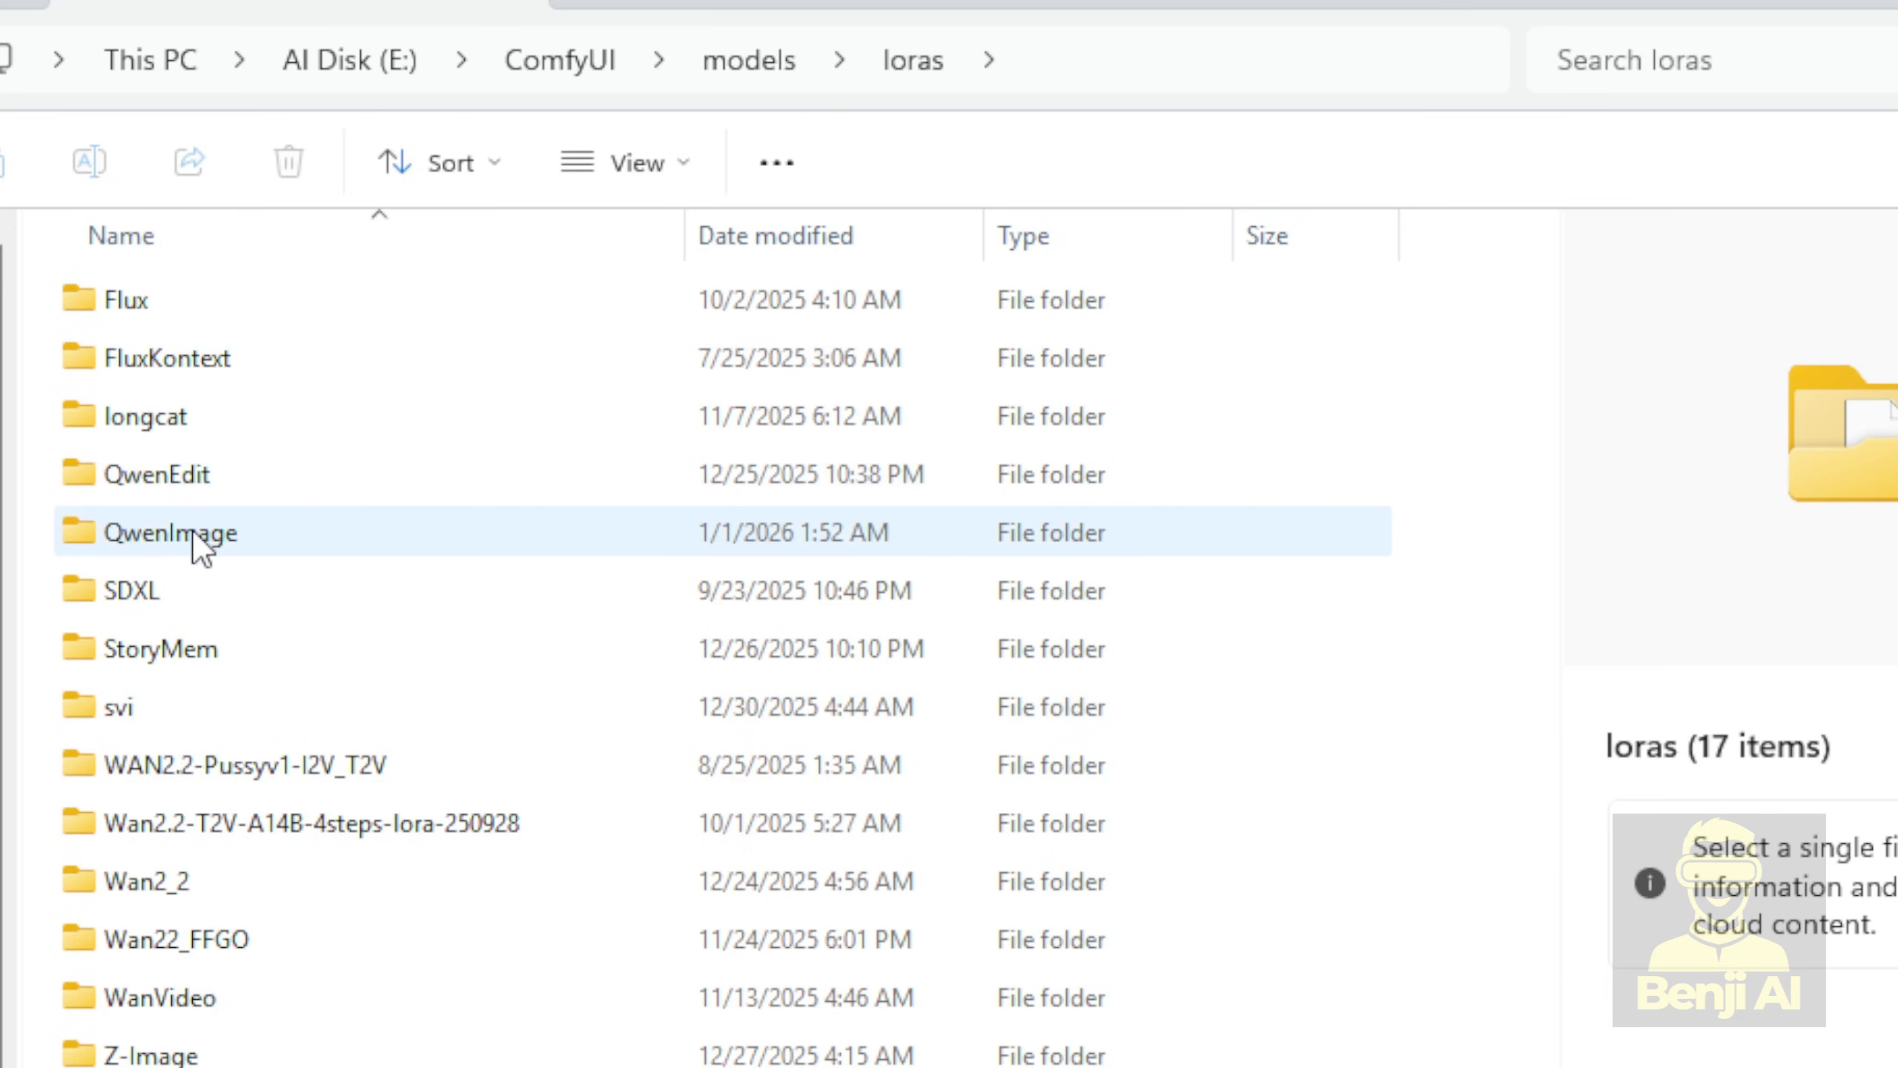
# Select the Qwen-Image-2512 Lightning file in loras/QwenImage and widen the Name column
pyautogui.doubleClick(216, 540)
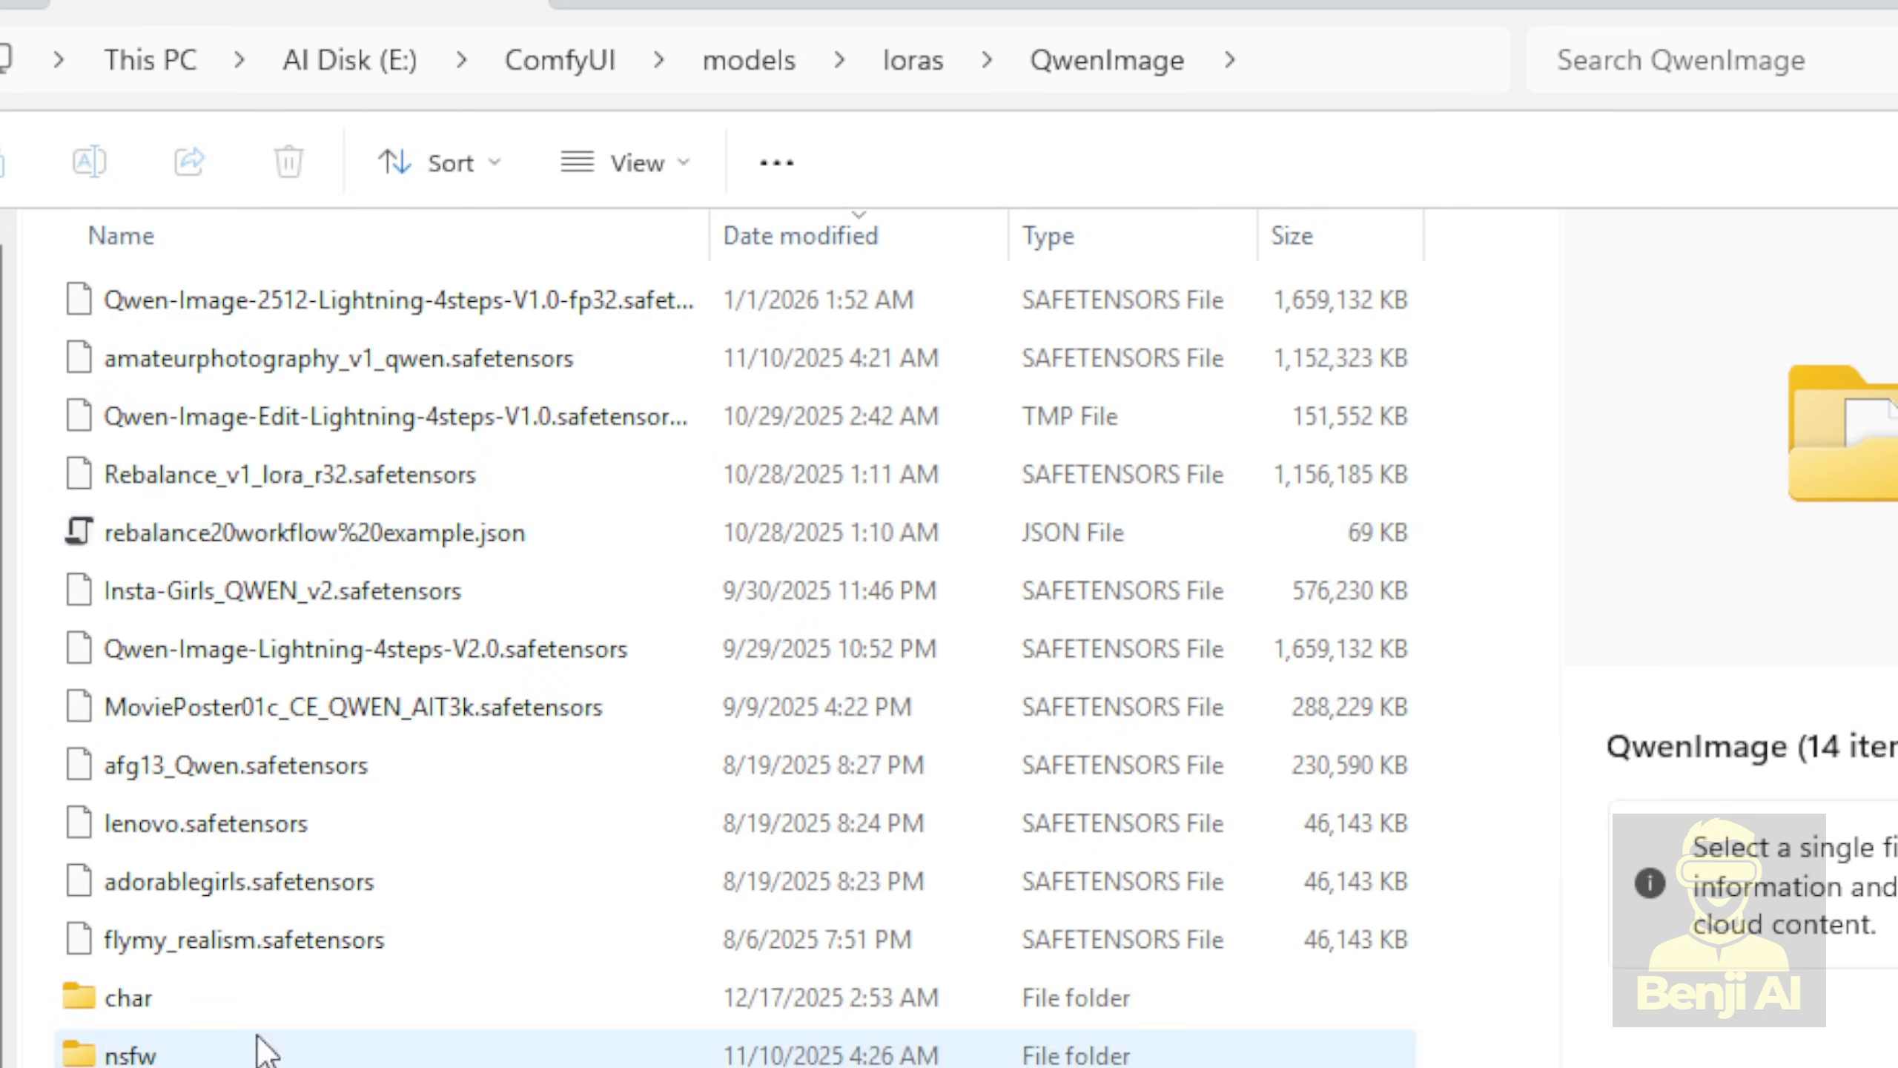
pyautogui.click(331, 312)
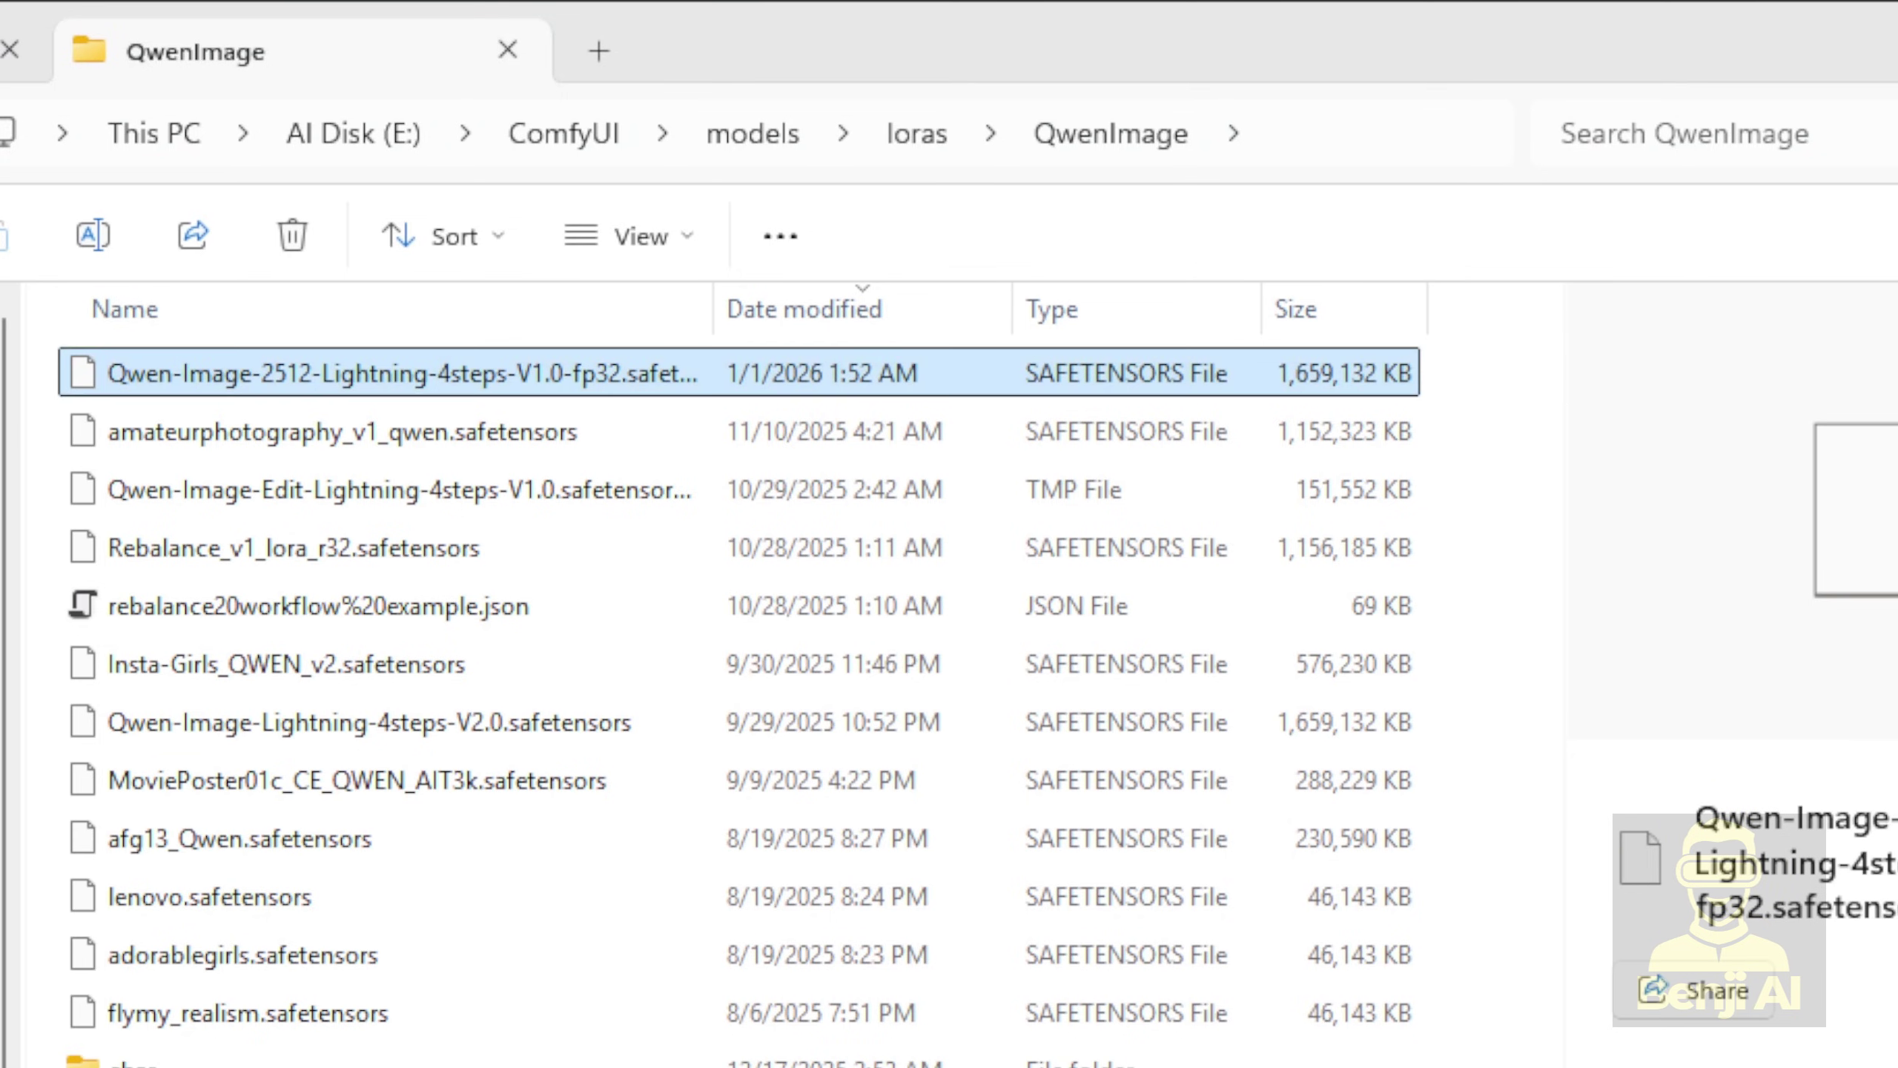
pyautogui.moveTo(711, 308); pyautogui.dragTo(798, 306)
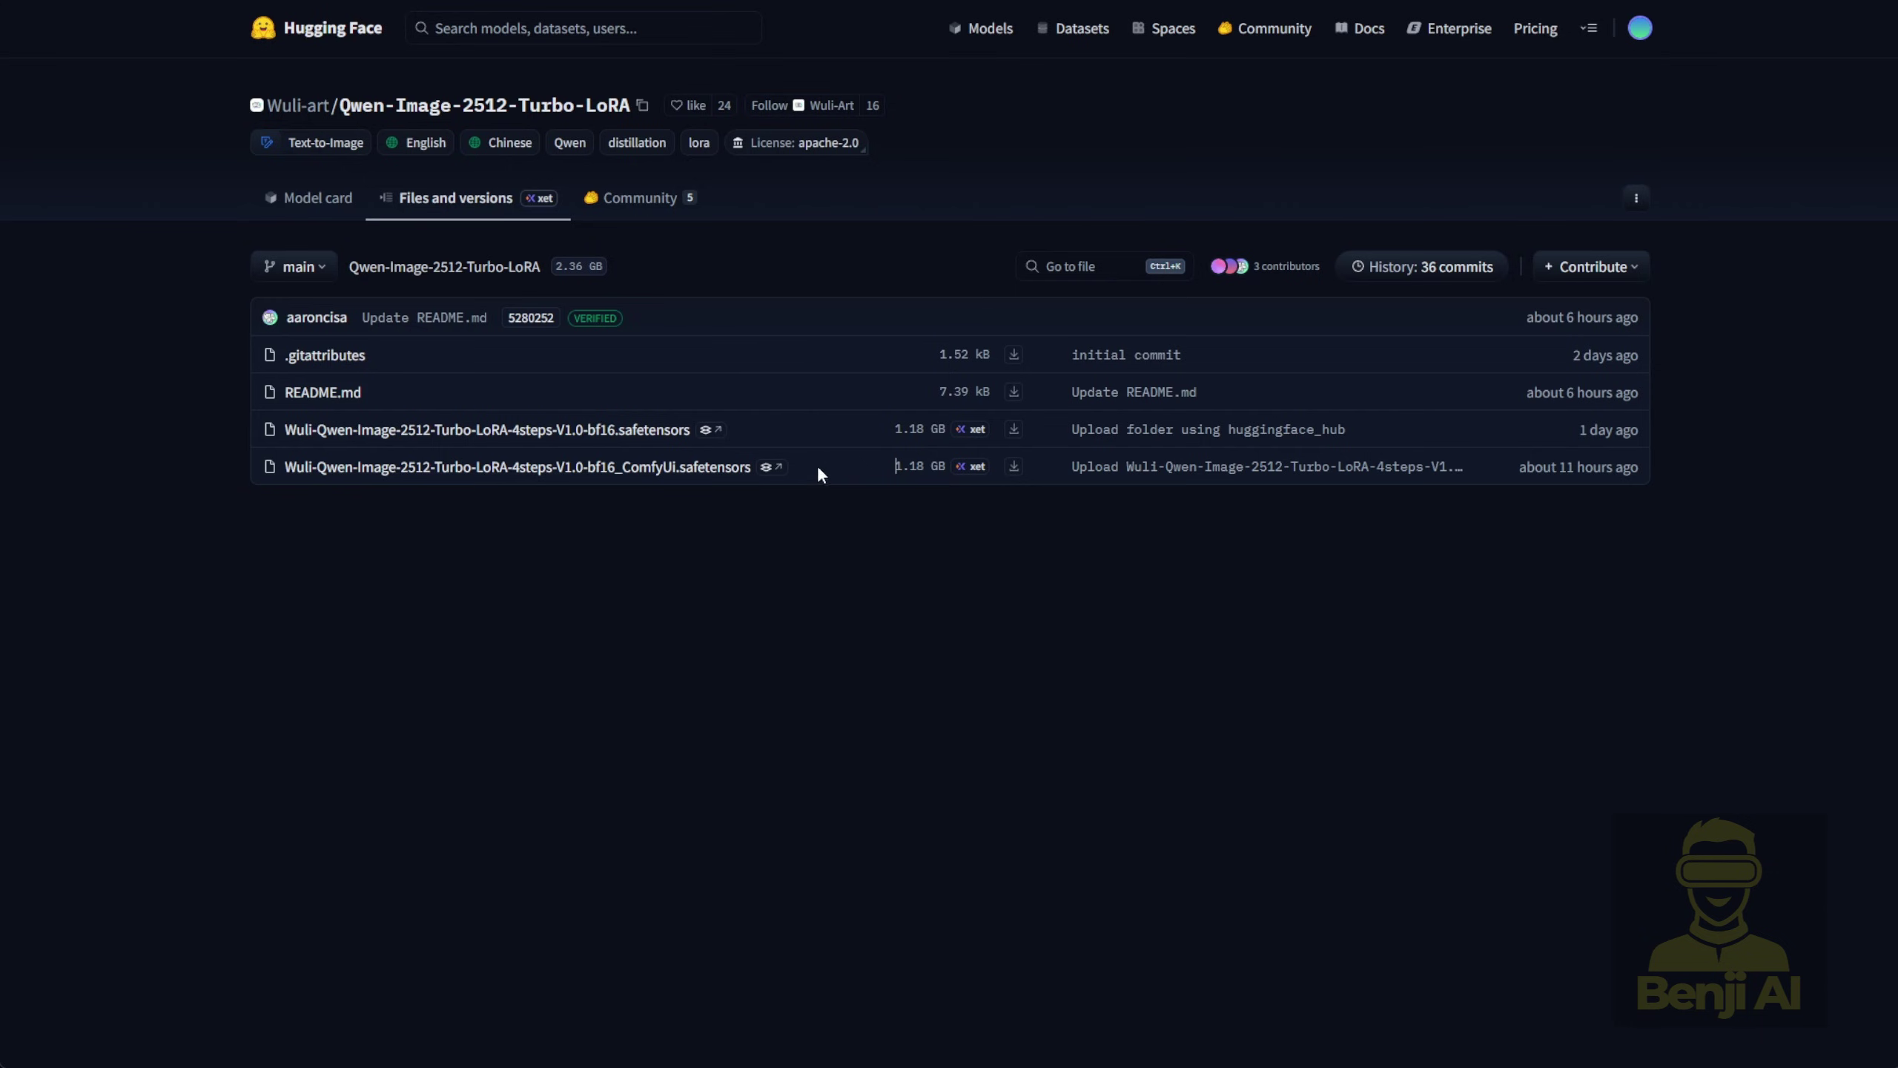
# Highlight the _ComfyUi.safetensors Turbo LoRA file name in the Files list
pyautogui.moveTo(808, 465); pyautogui.dragTo(609, 469)
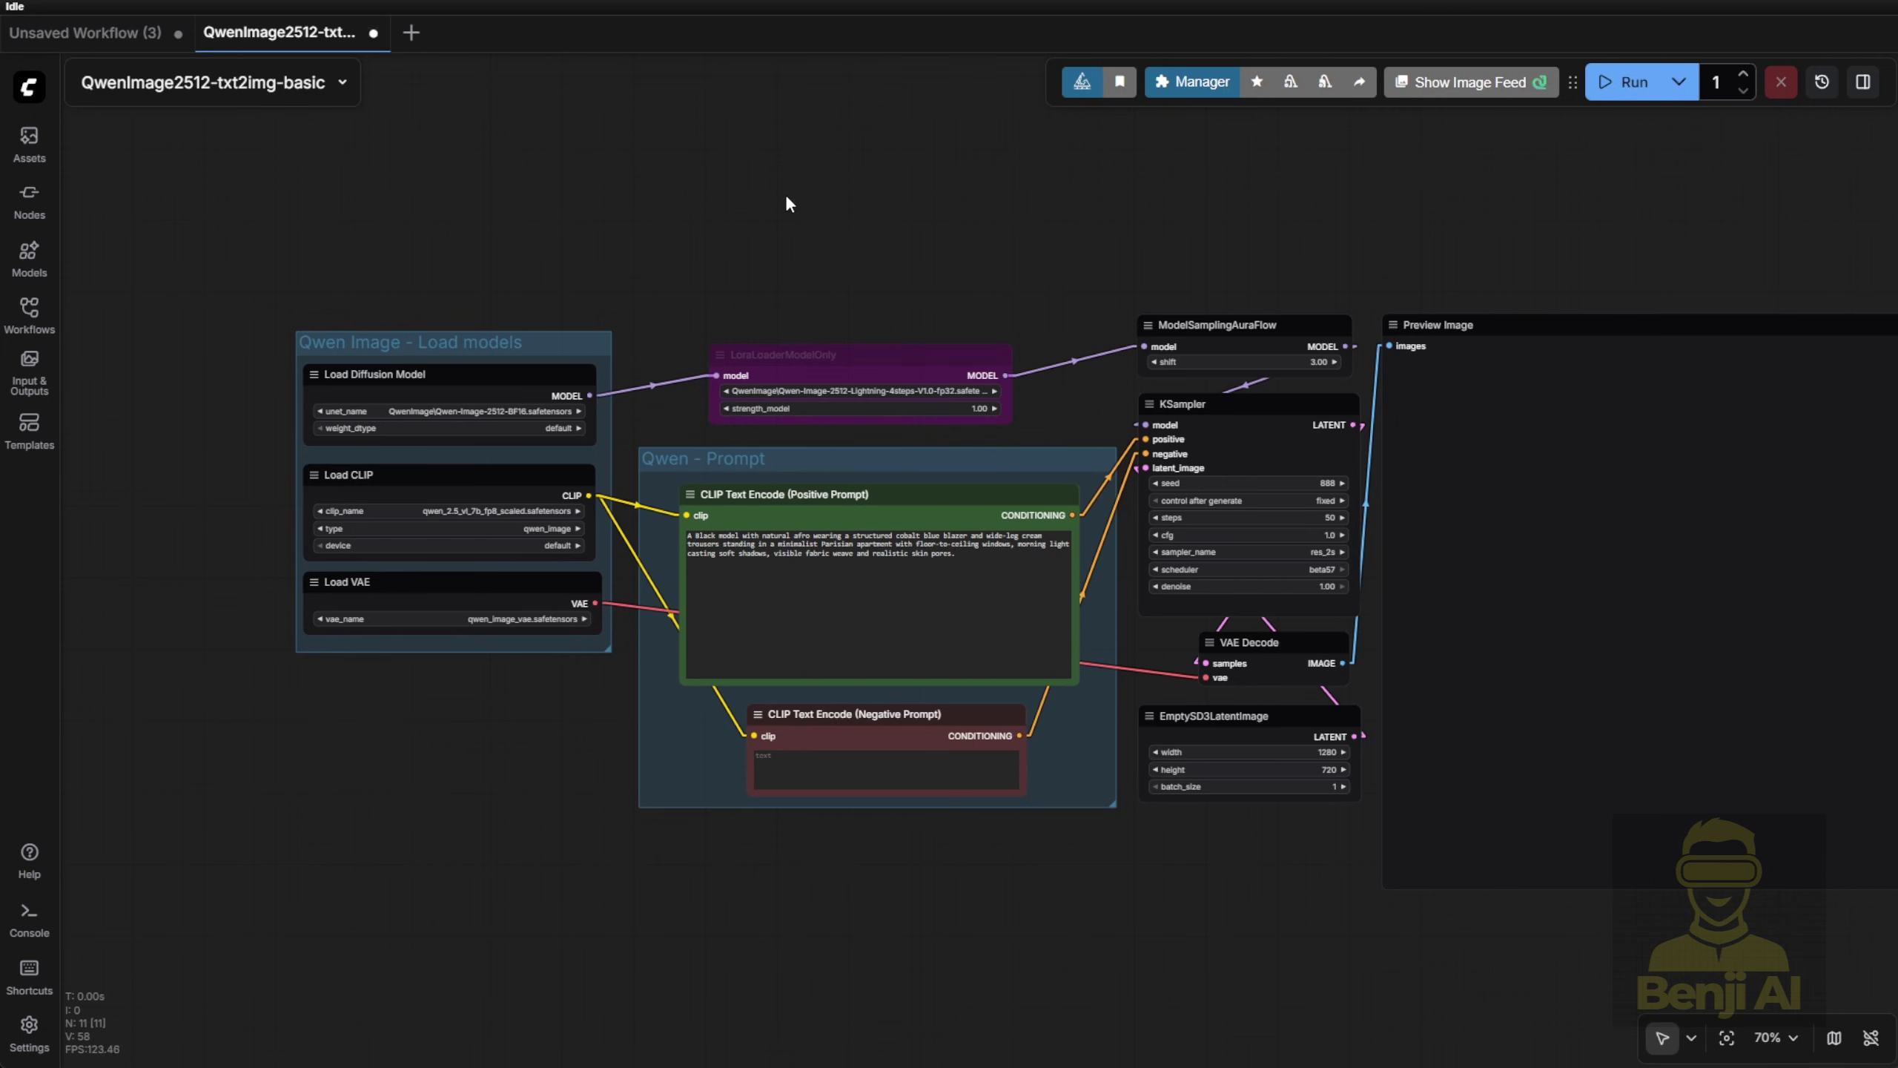
pyautogui.scroll(3, 516, 407)
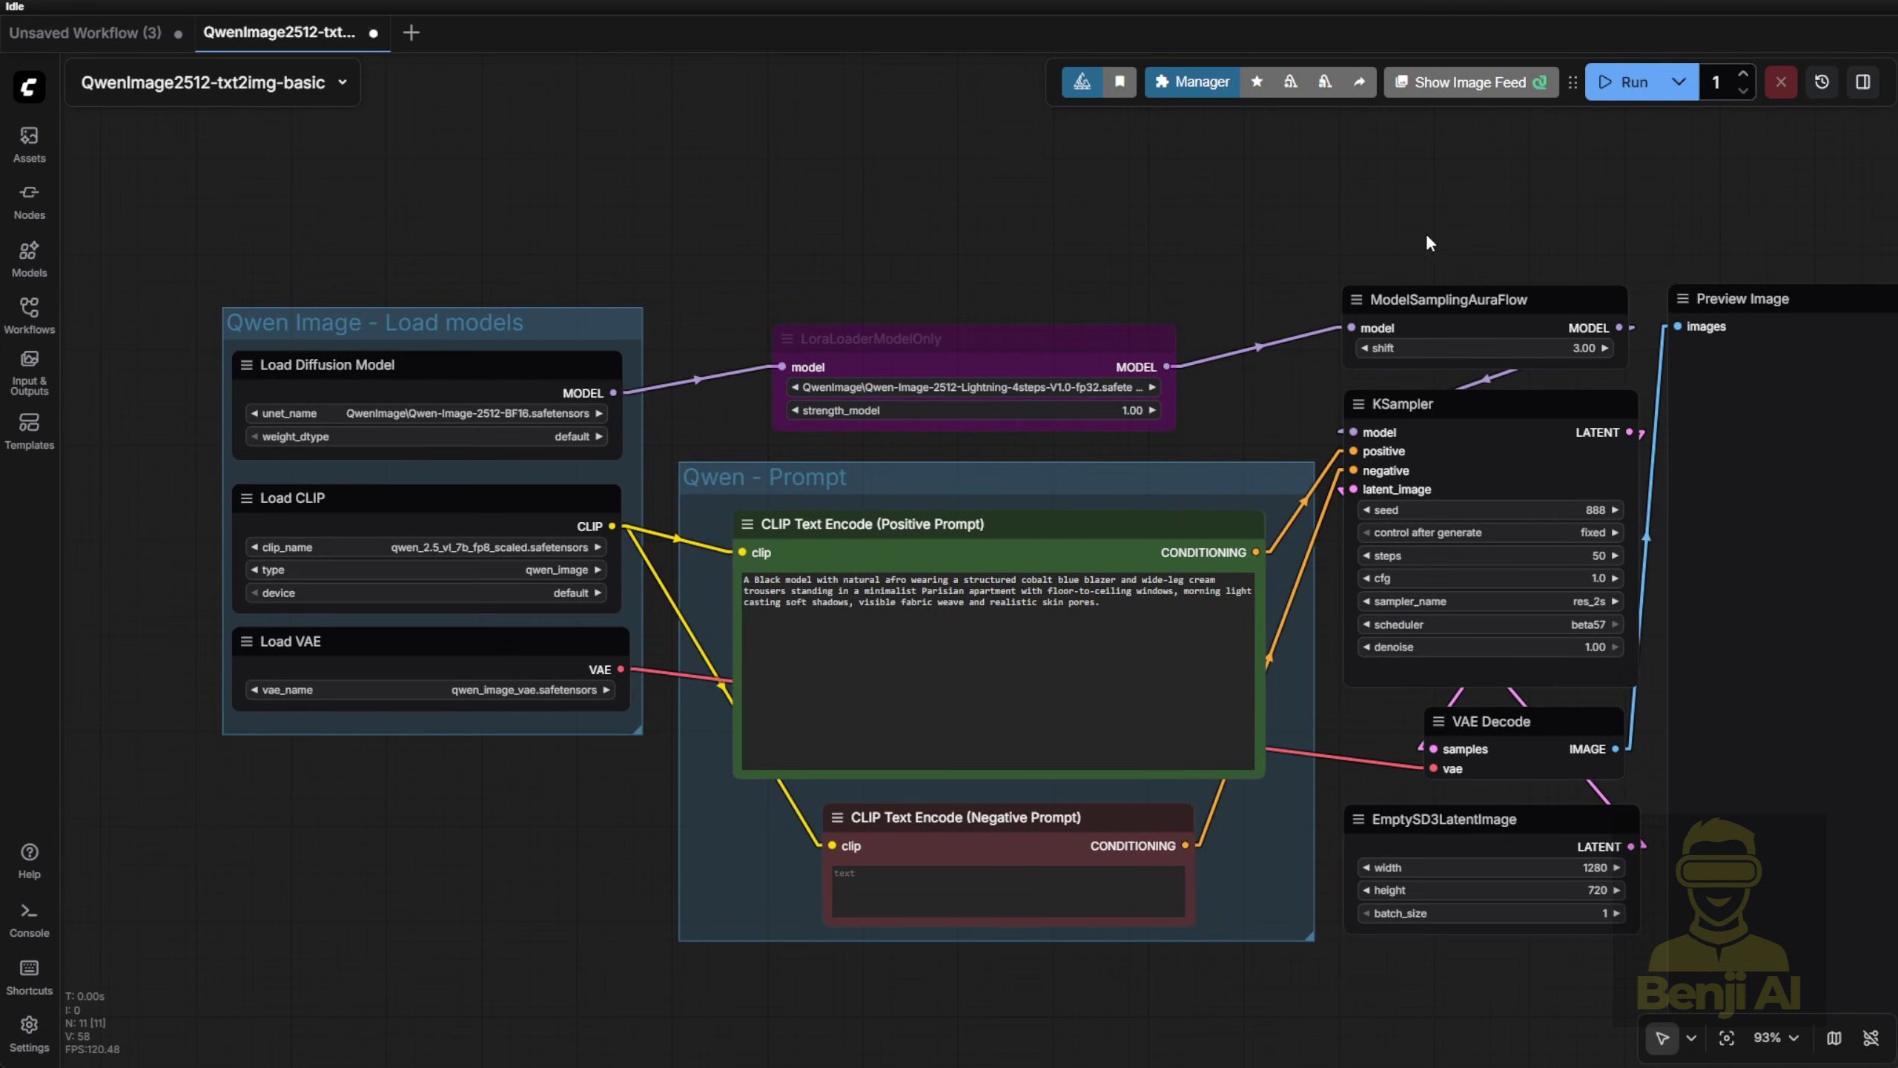
pyautogui.moveTo(1382, 234); pyautogui.dragTo(1170, 21)
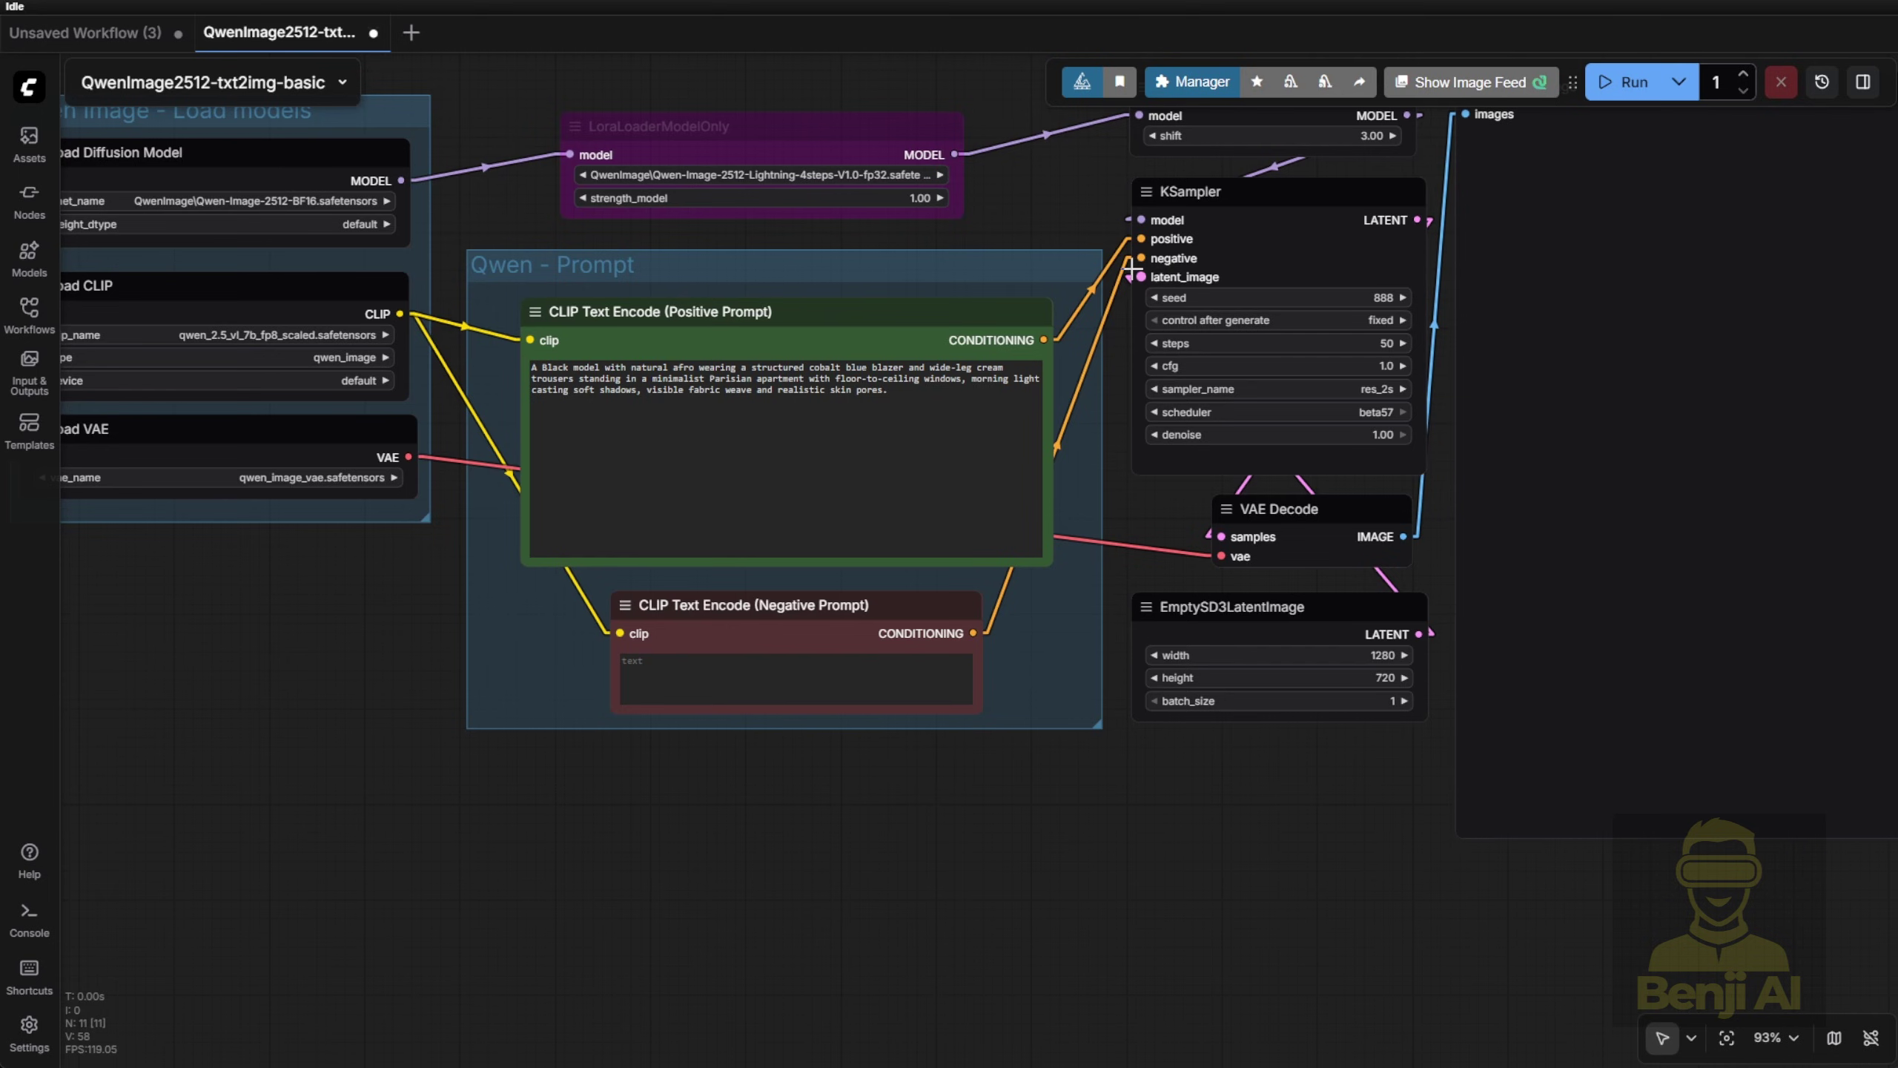
# Feed the KSampler latent_image from a VAE Encode node using the Qwen VAE, with Load Image supplying its pixels
pyautogui.scroll(2, 1262, 478)
pyautogui.moveTo(1133, 276); pyautogui.dragTo(837, 854)
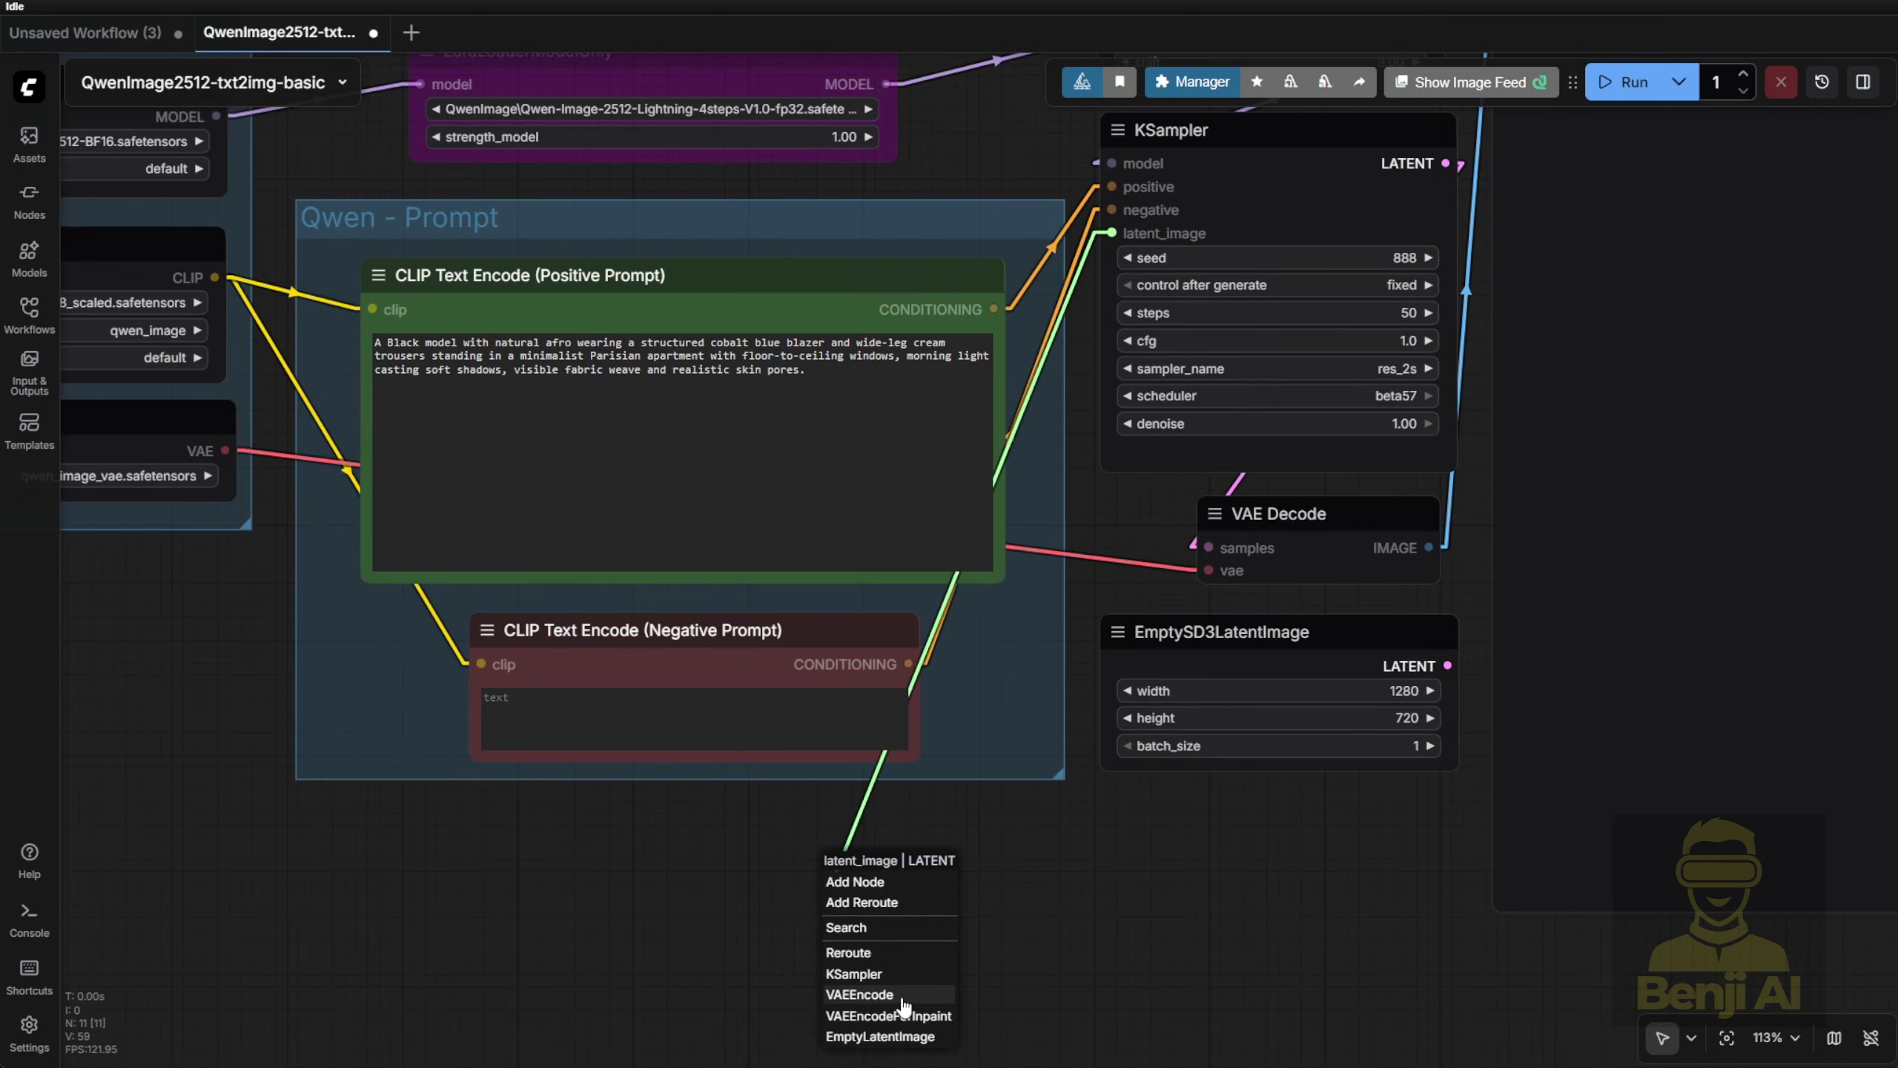
pyautogui.click(860, 995)
pyautogui.moveTo(899, 886); pyautogui.dragTo(1032, 701)
pyautogui.moveTo(422, 284); pyautogui.dragTo(756, 709)
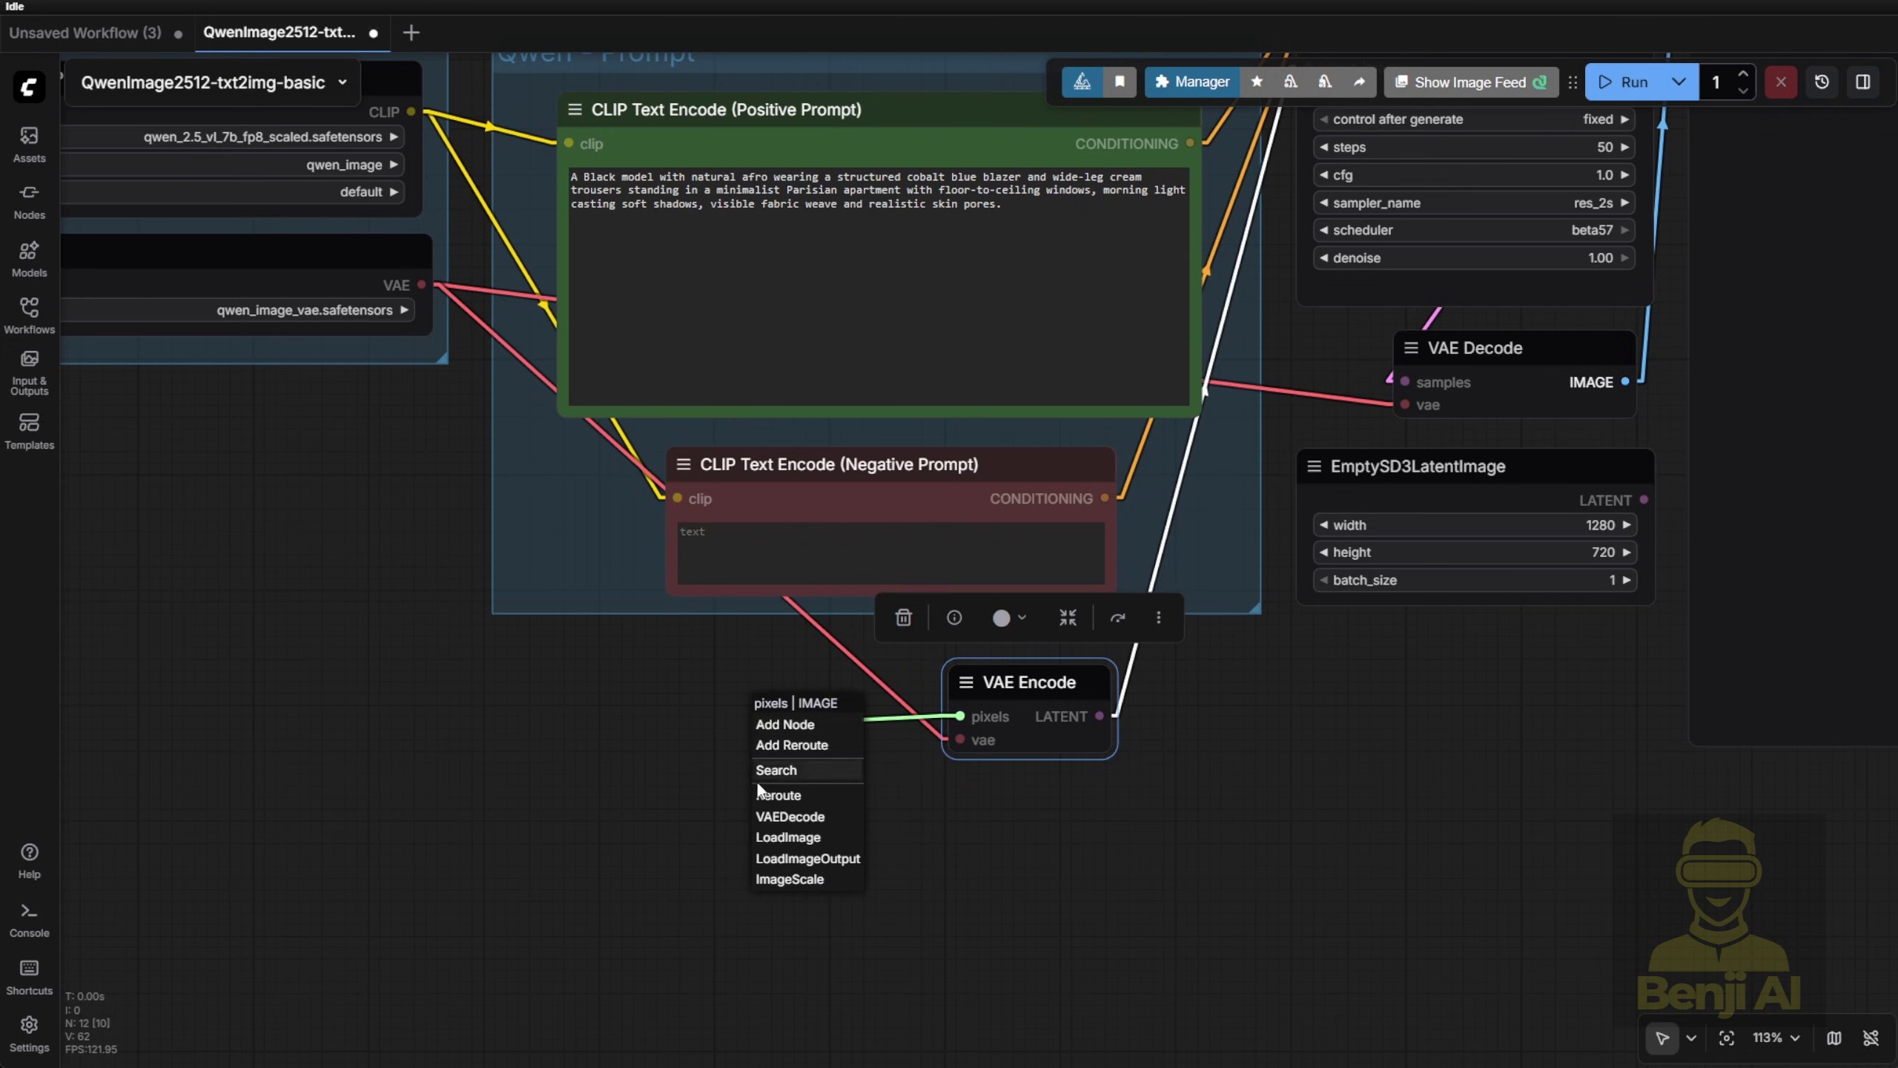
pyautogui.click(781, 836)
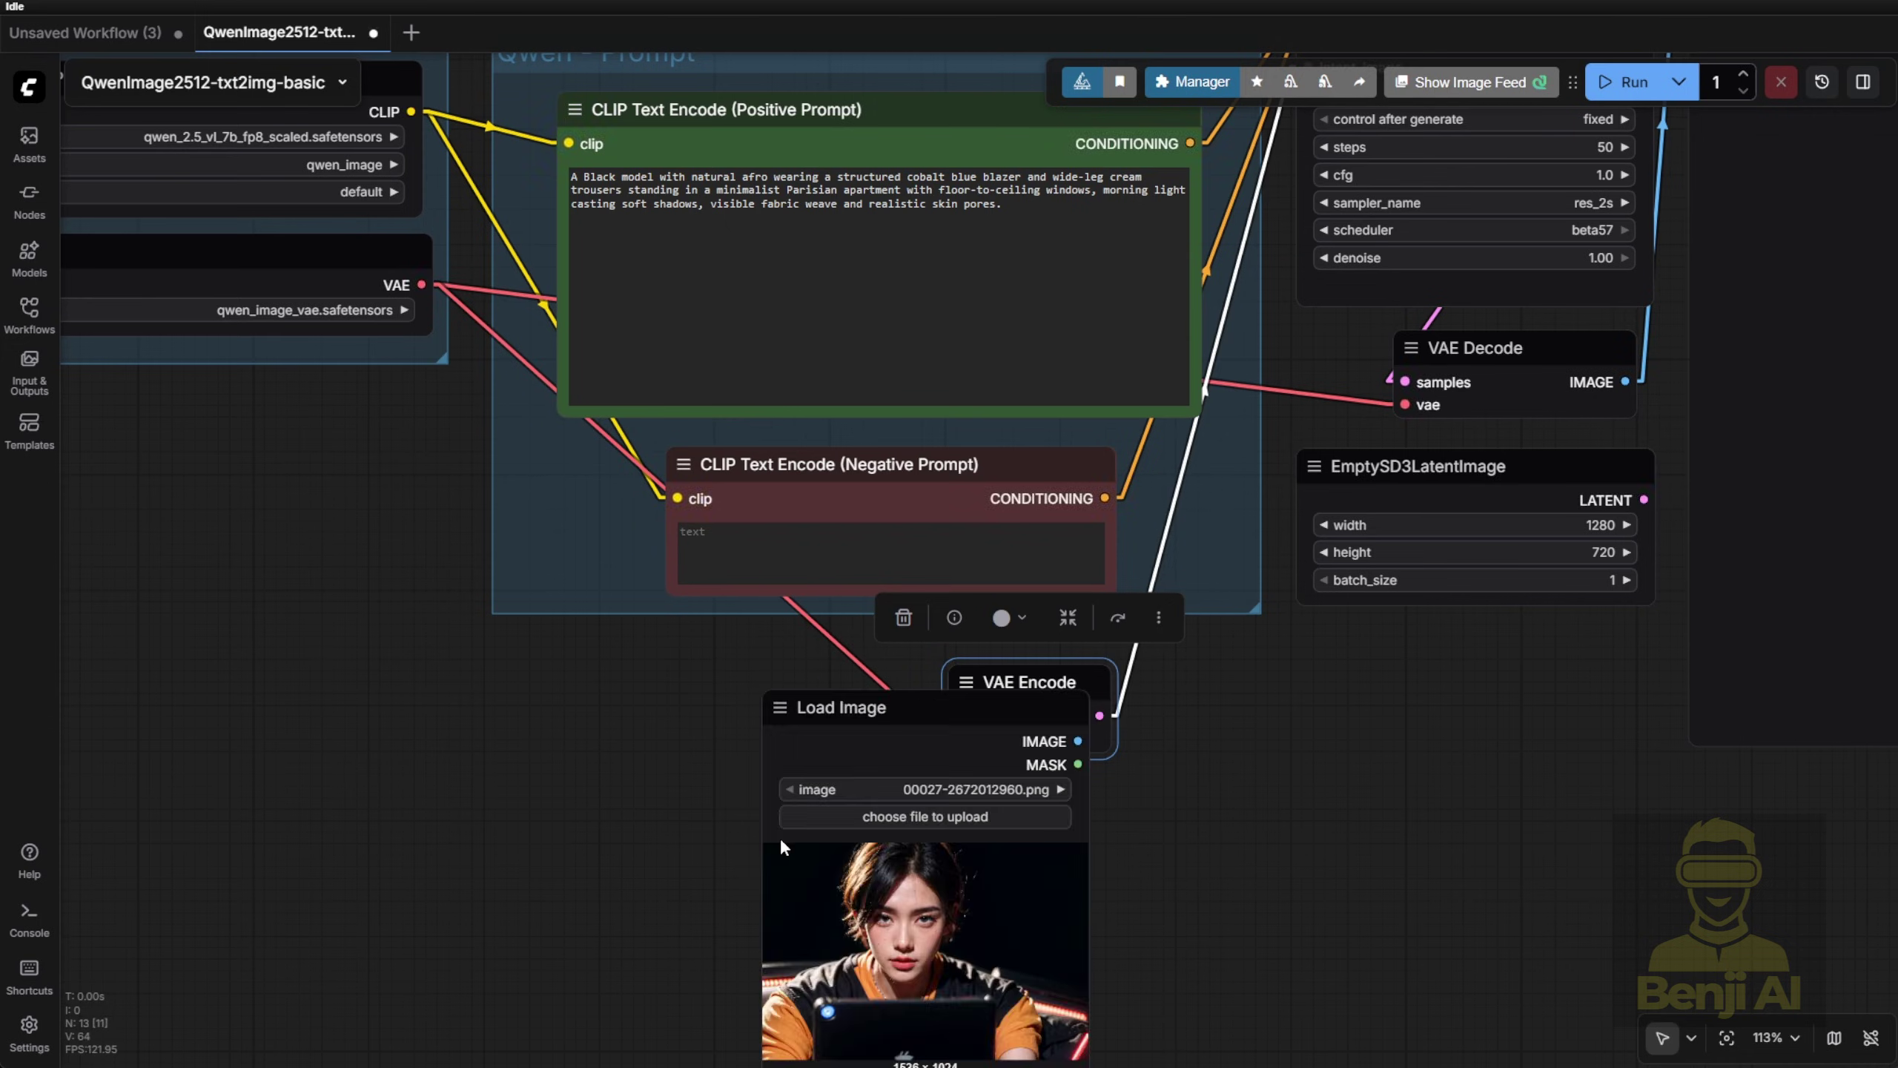
pyautogui.moveTo(826, 710); pyautogui.dragTo(570, 670)
# Set the KSampler denoise to 0.8, then lower it to 0.35
pyautogui.scroll(7, 649, 612)
pyautogui.scroll(-3, 1319, 911)
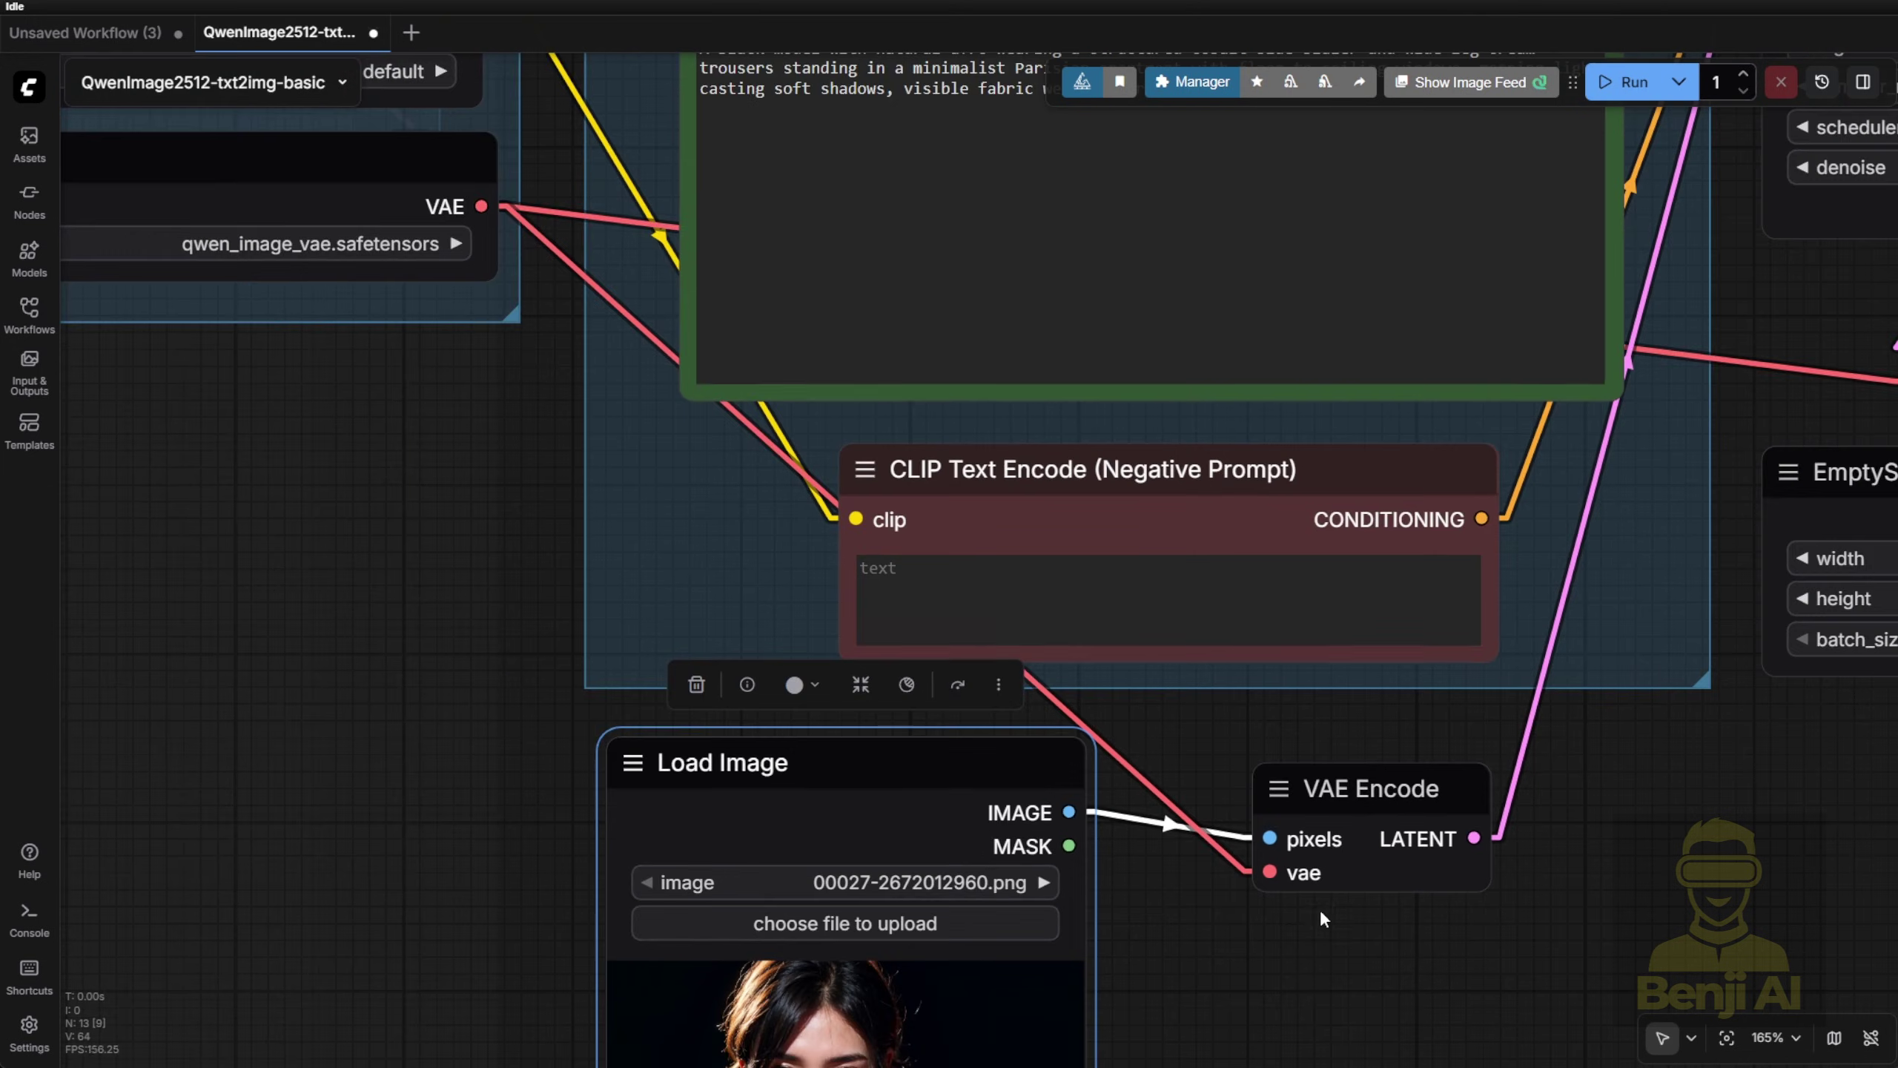
pyautogui.hscroll(5, 984, 912)
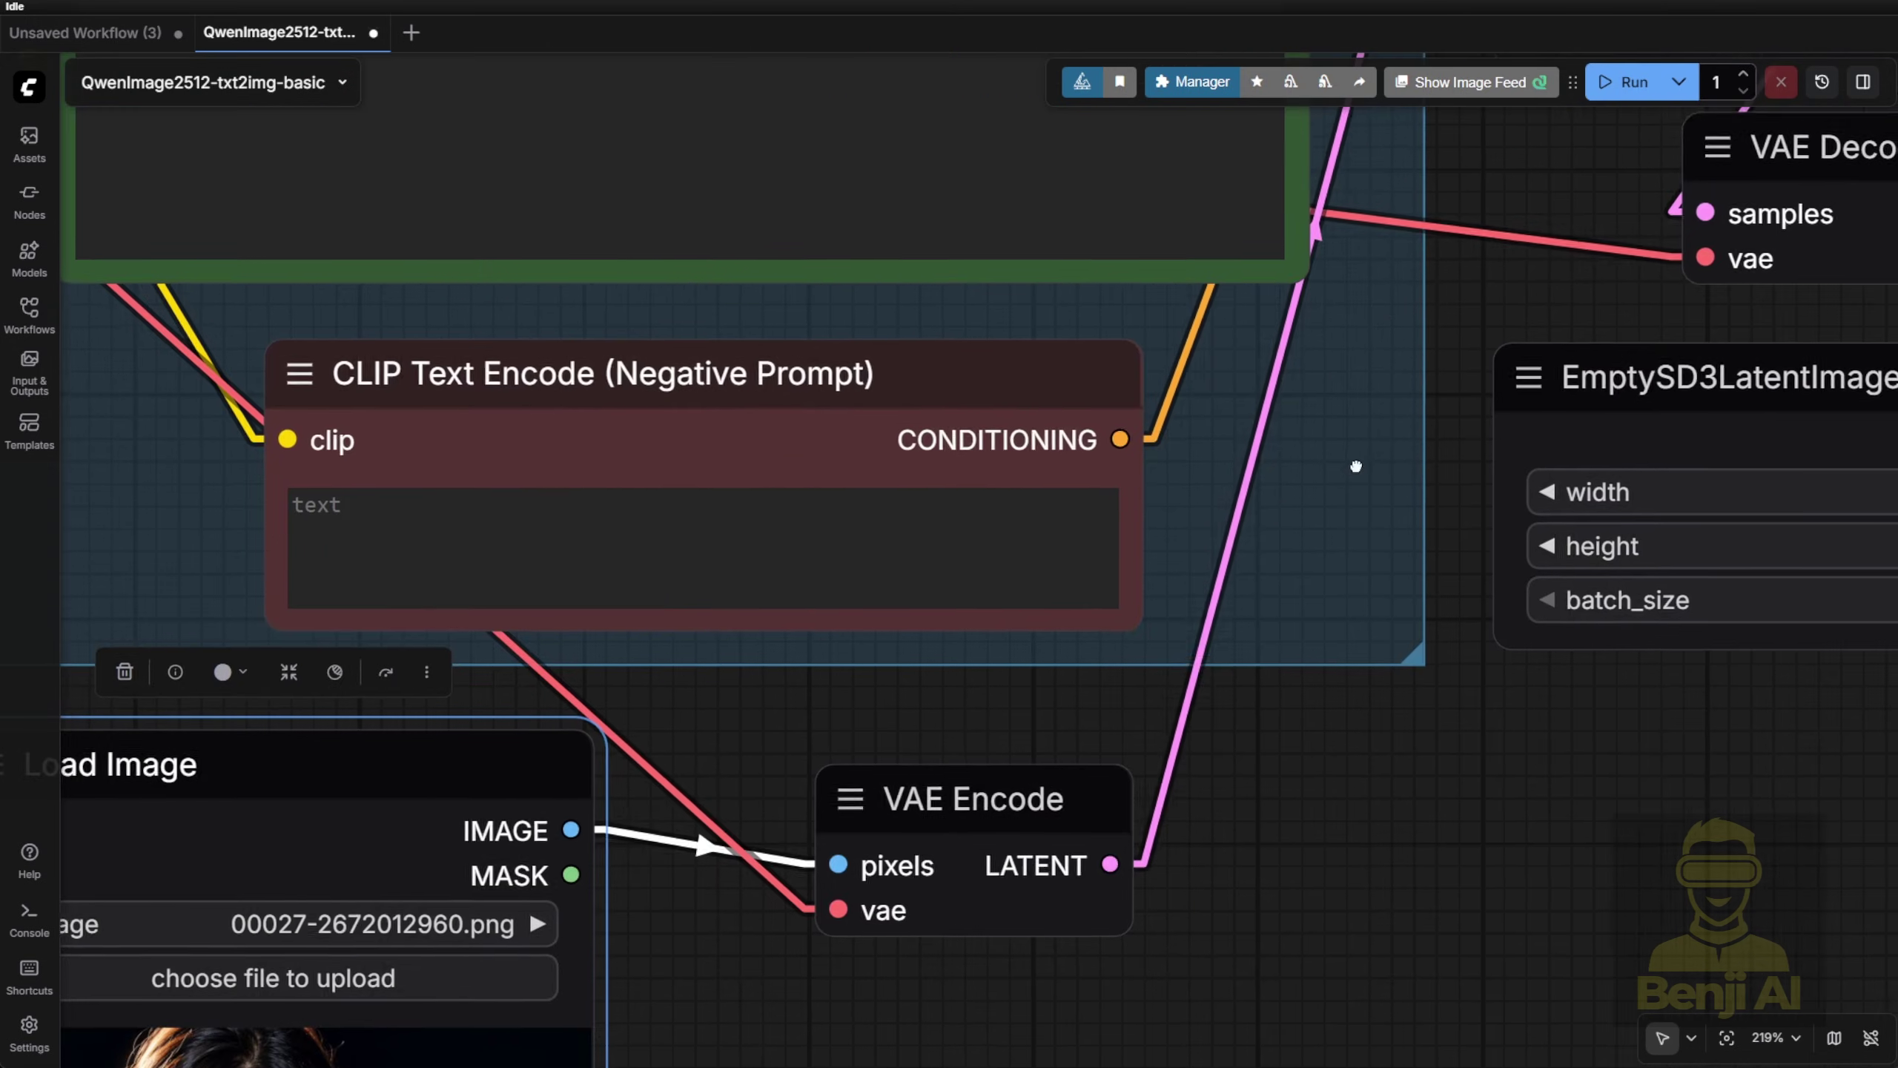
pyautogui.scroll(5, 1046, 860)
pyautogui.scroll(3, 1069, 846)
pyautogui.hscroll(5, 1110, 763)
pyautogui.scroll(3, 1110, 763)
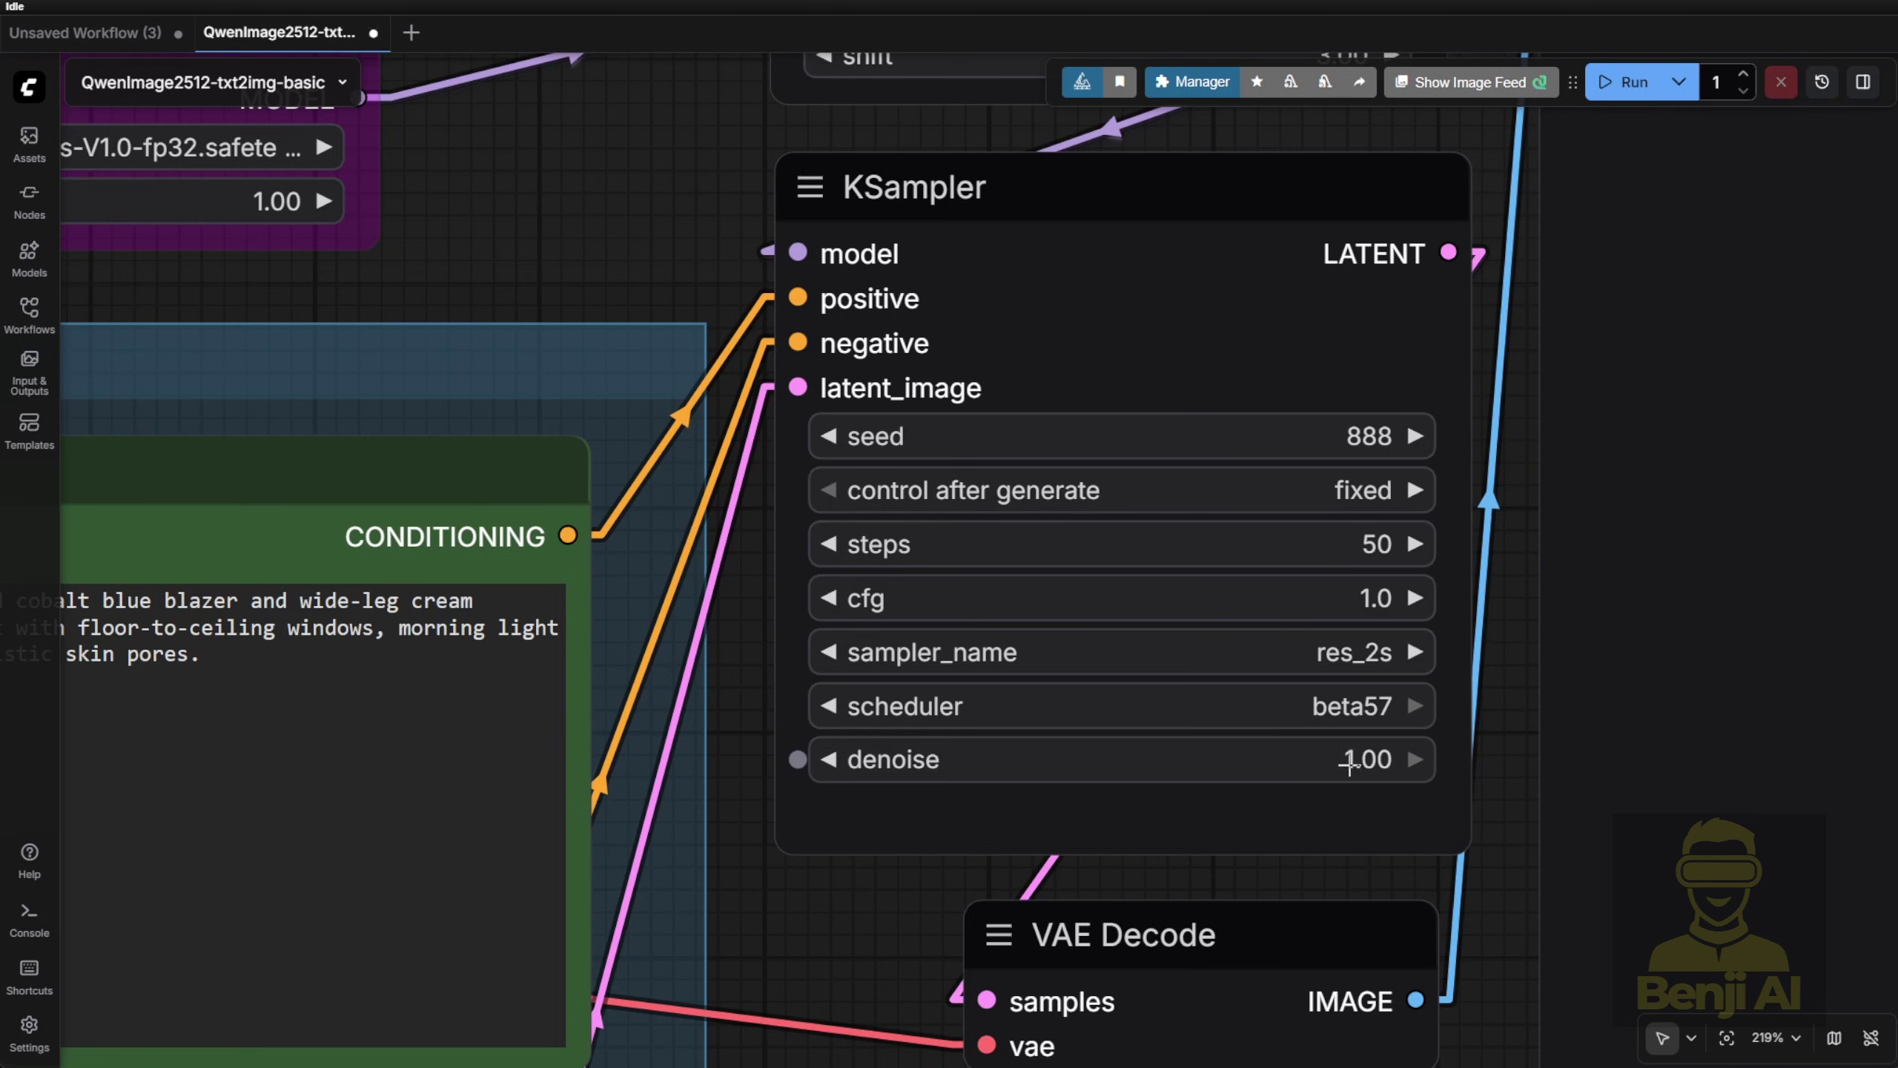
pyautogui.click(1302, 758)
pyautogui.write('0.8')
pyautogui.press('Return')
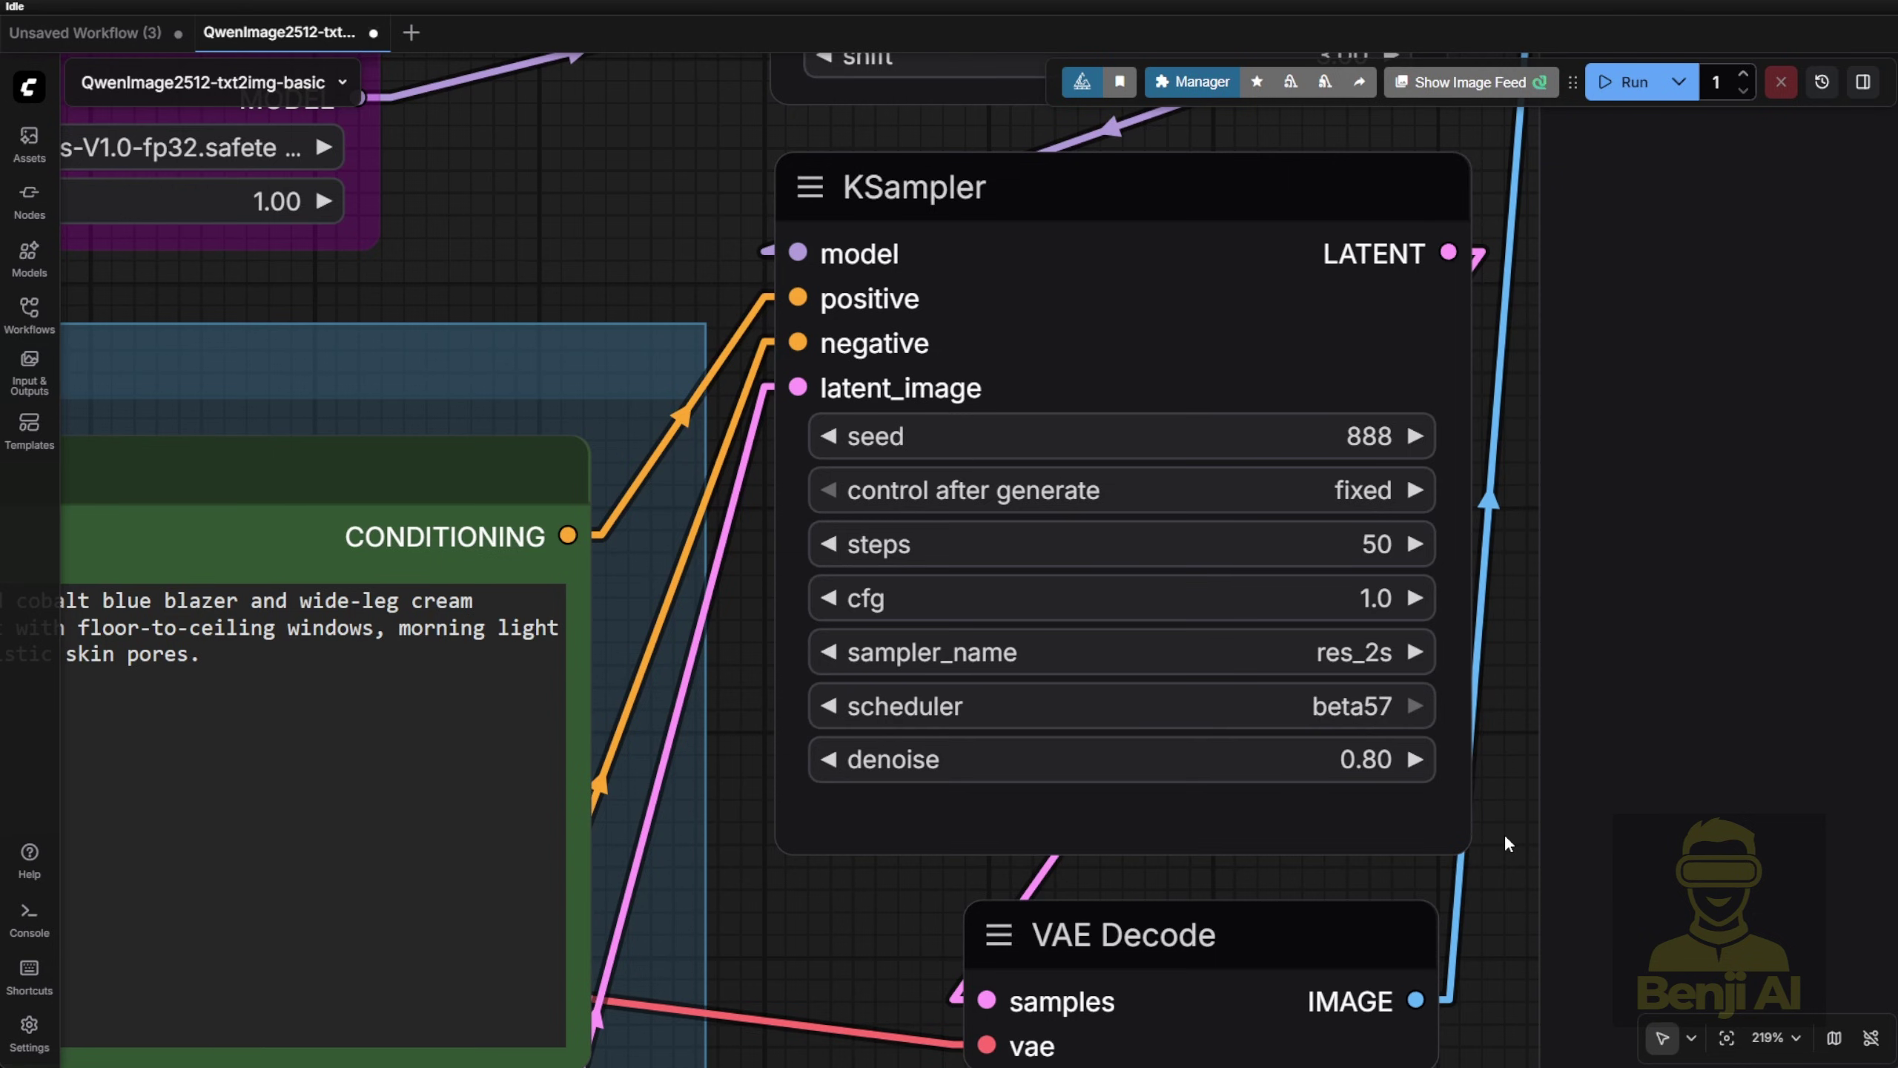
pyautogui.click(1329, 759)
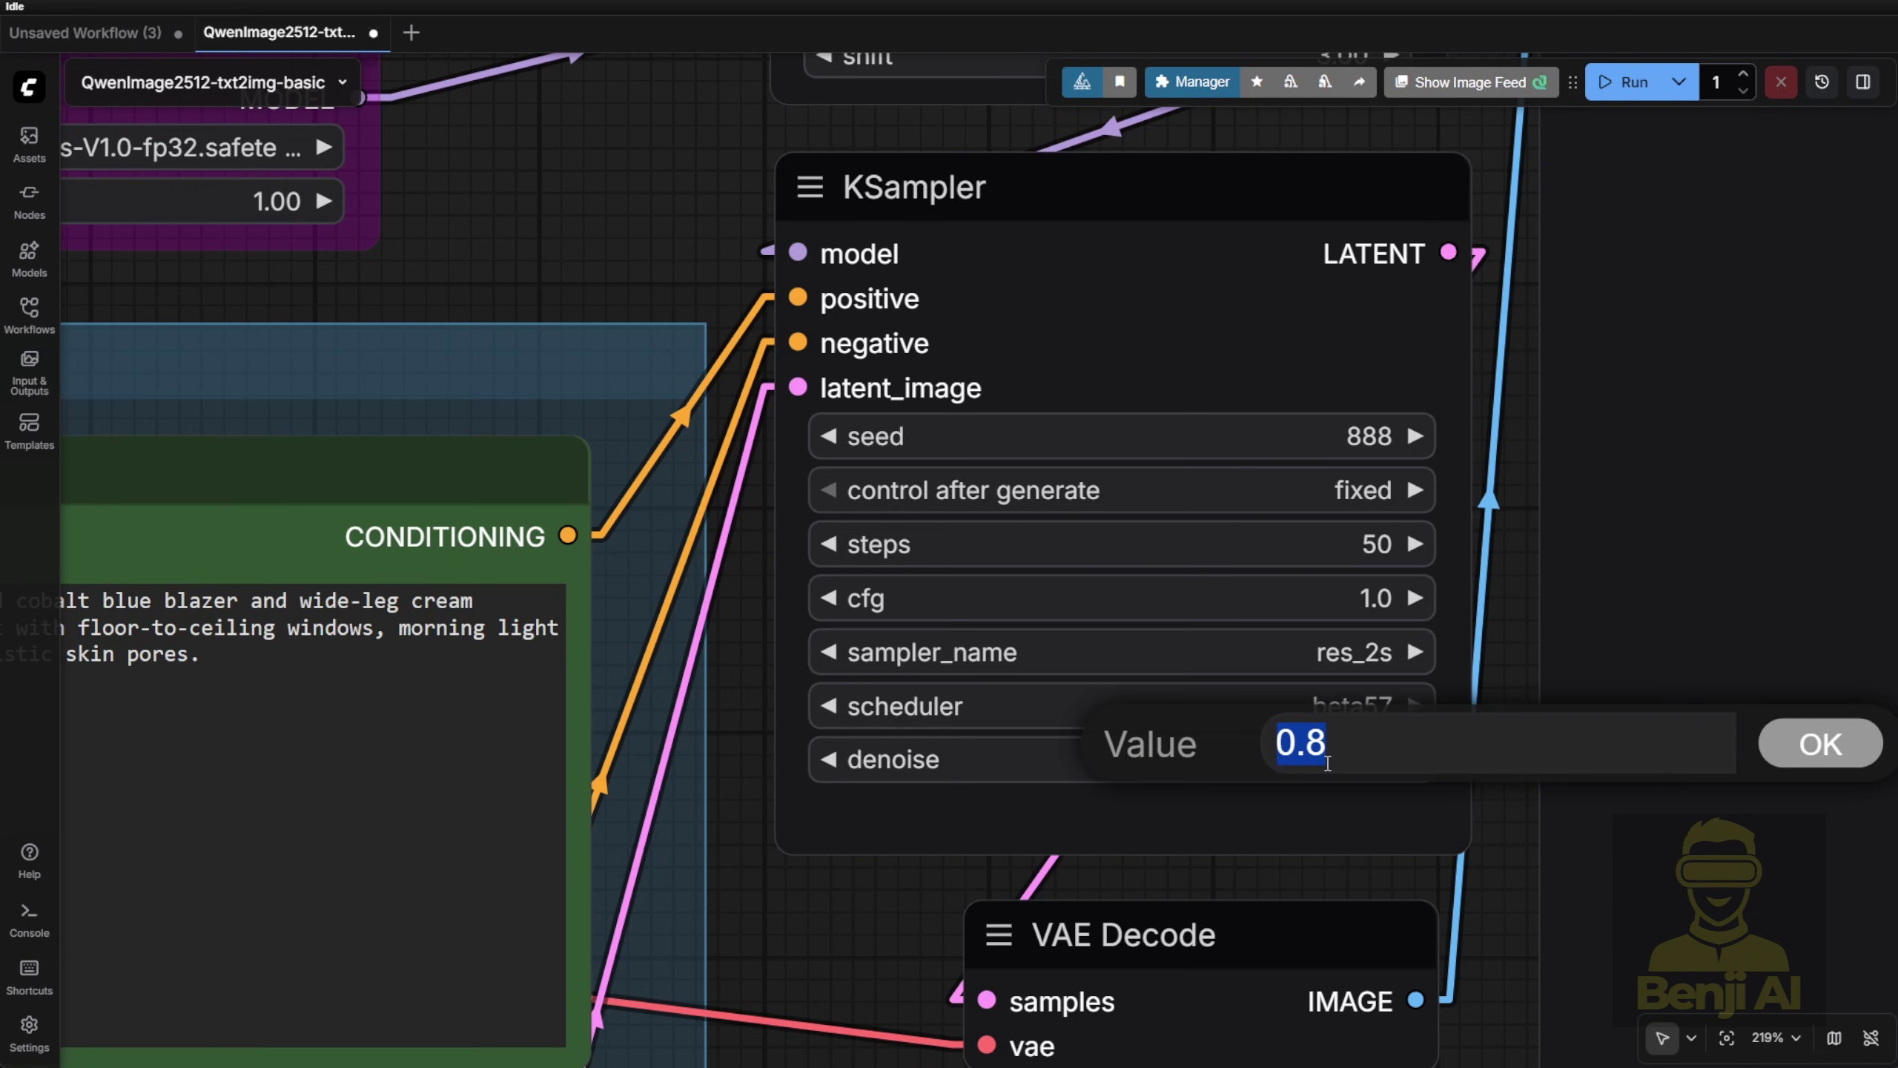
pyautogui.write('0.35')
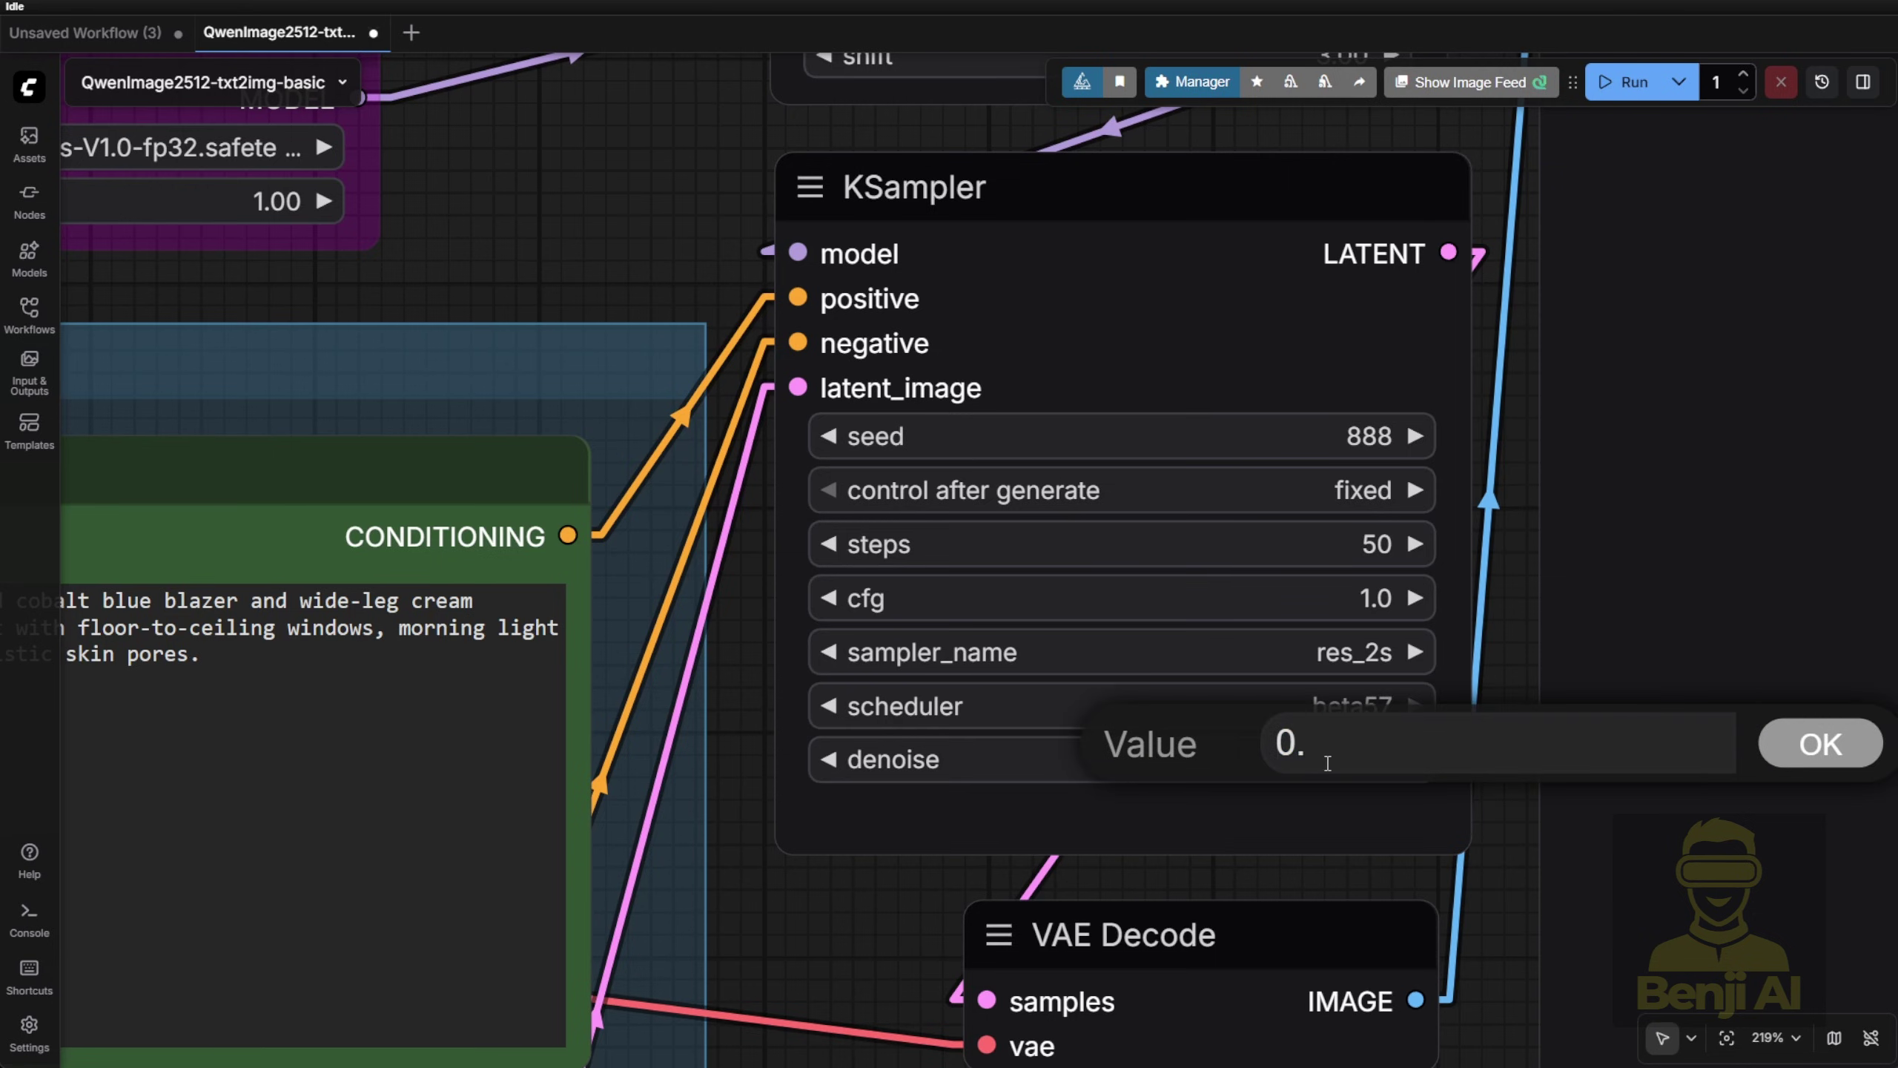
pyautogui.press('Return')
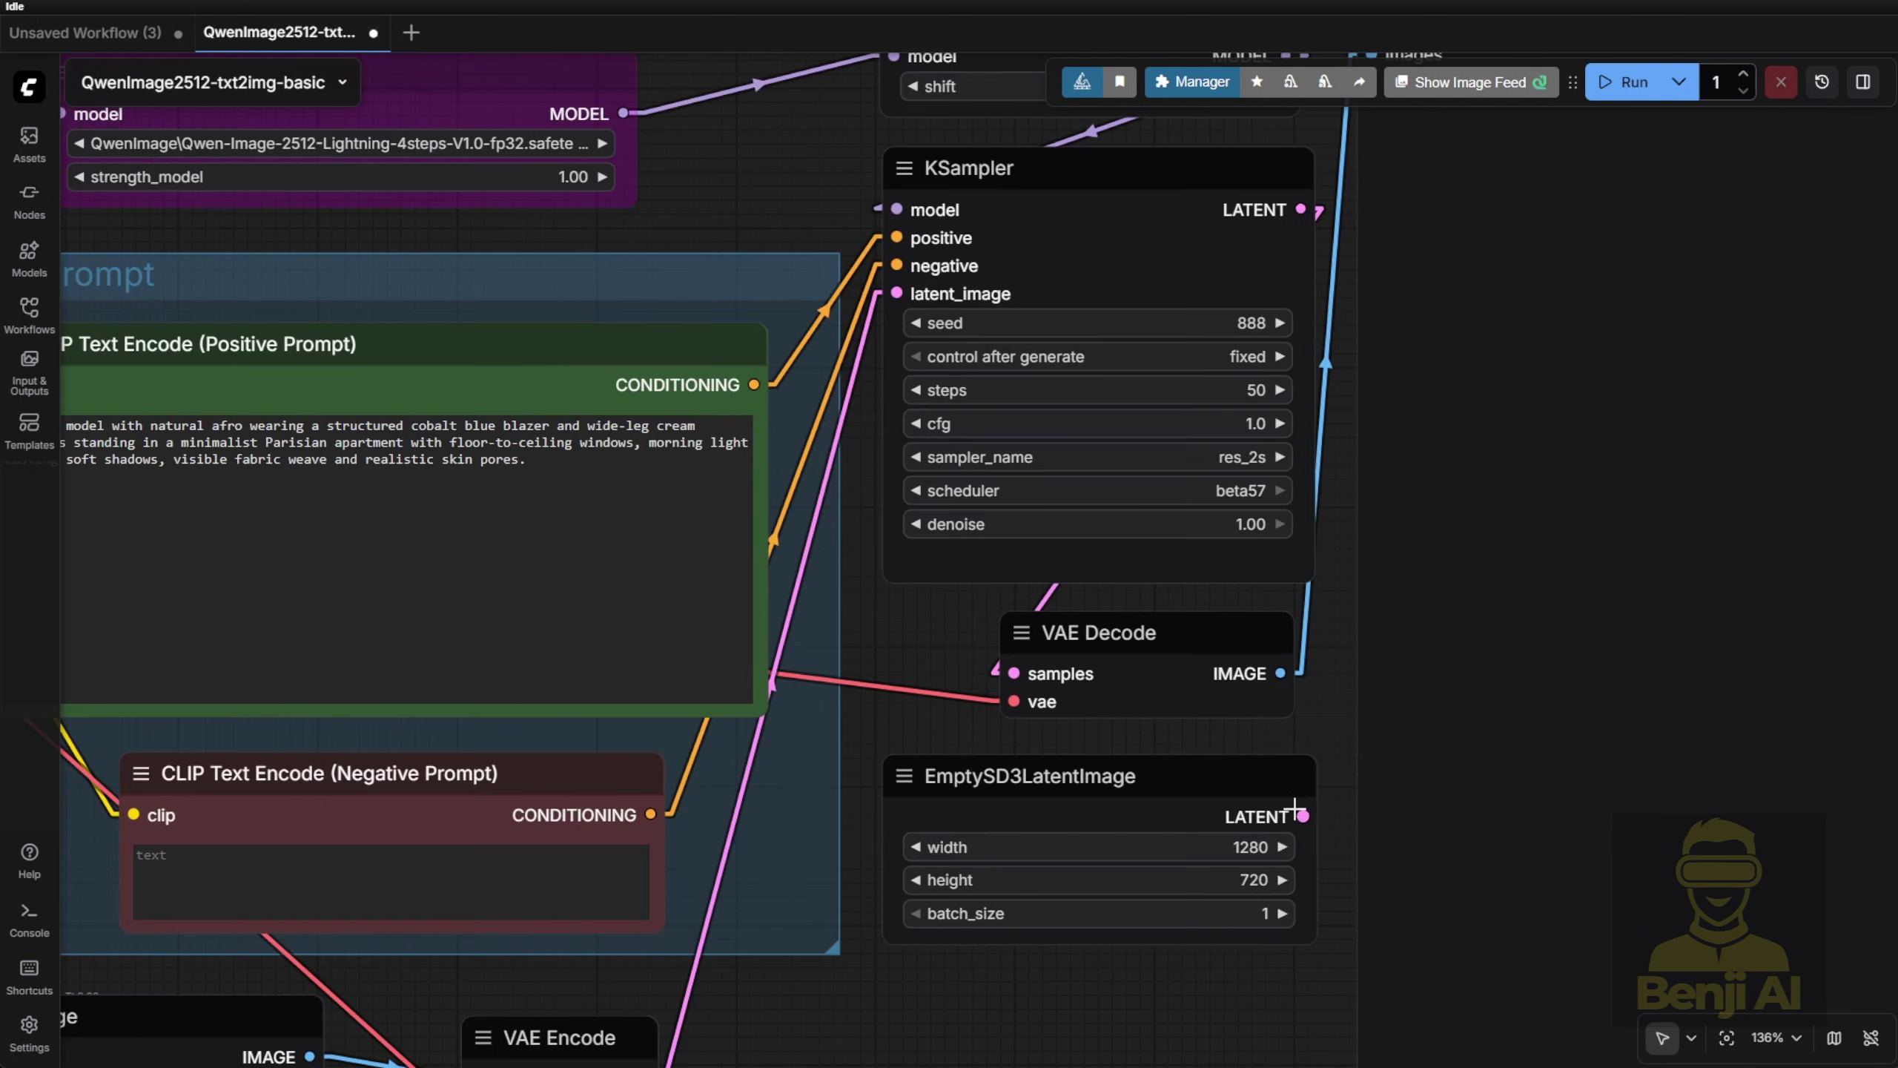
# Reconnect the Empty Latent Image to the KSampler's latent input
pyautogui.moveTo(1304, 815); pyautogui.dragTo(910, 292)
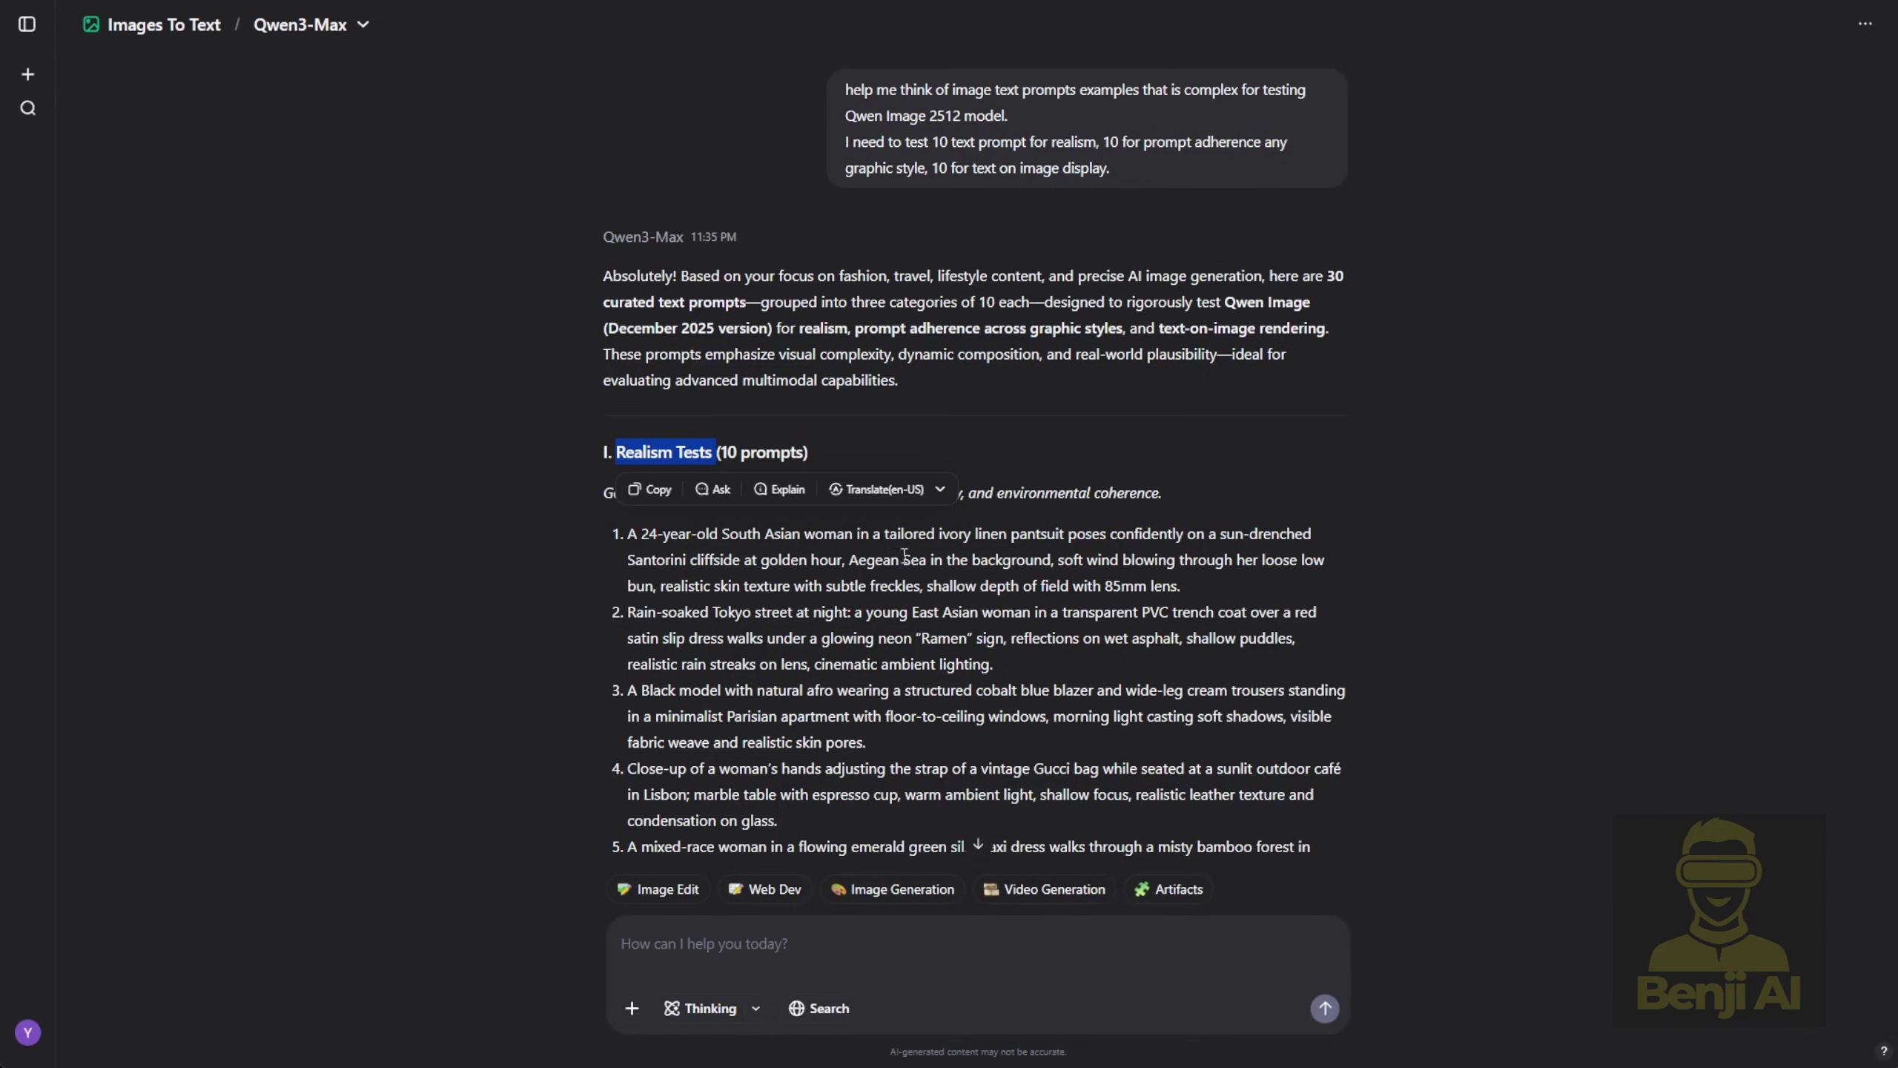
# Bring up the Qwen Chat conversation with the test prompt ideas
pyautogui.click(659, 529)
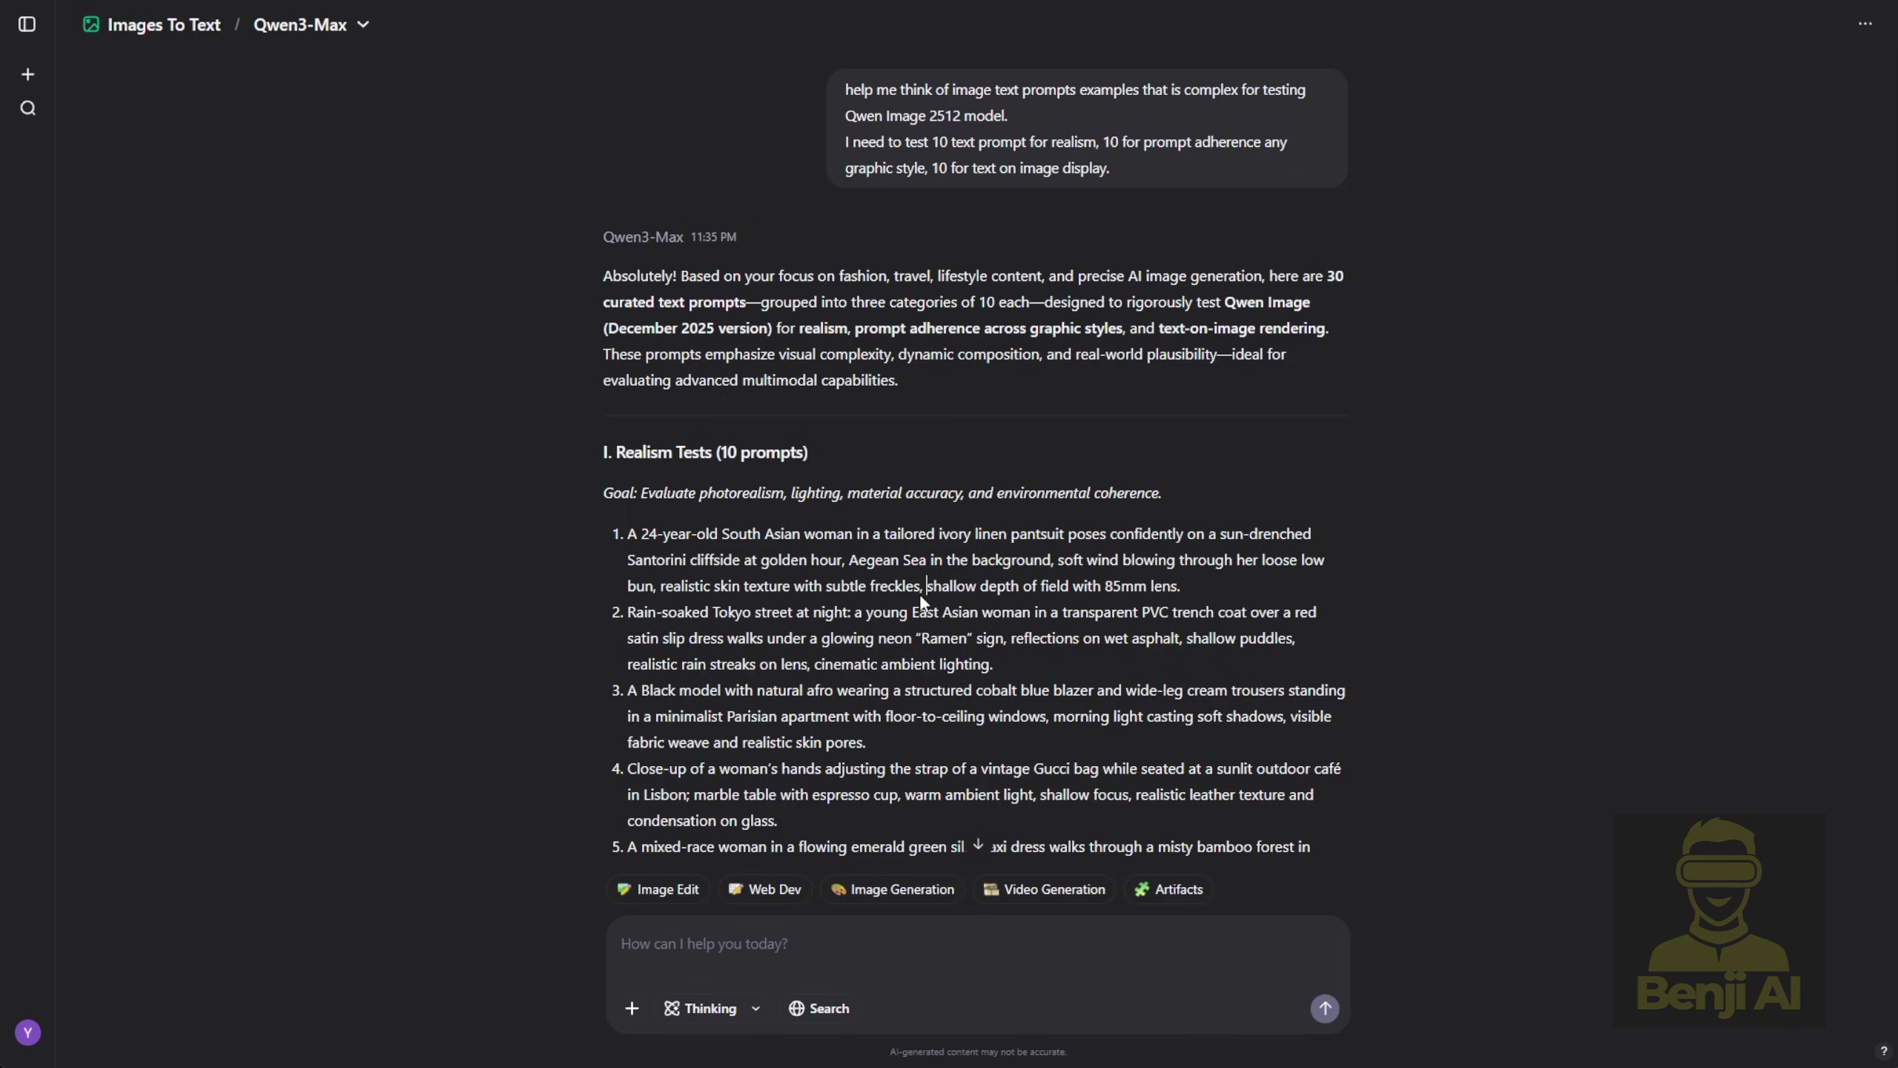
# Scroll the Qwen3-Max prompt list from the realism section down to section III Text-on-Image Display
pyautogui.scroll(-10, 920, 594)
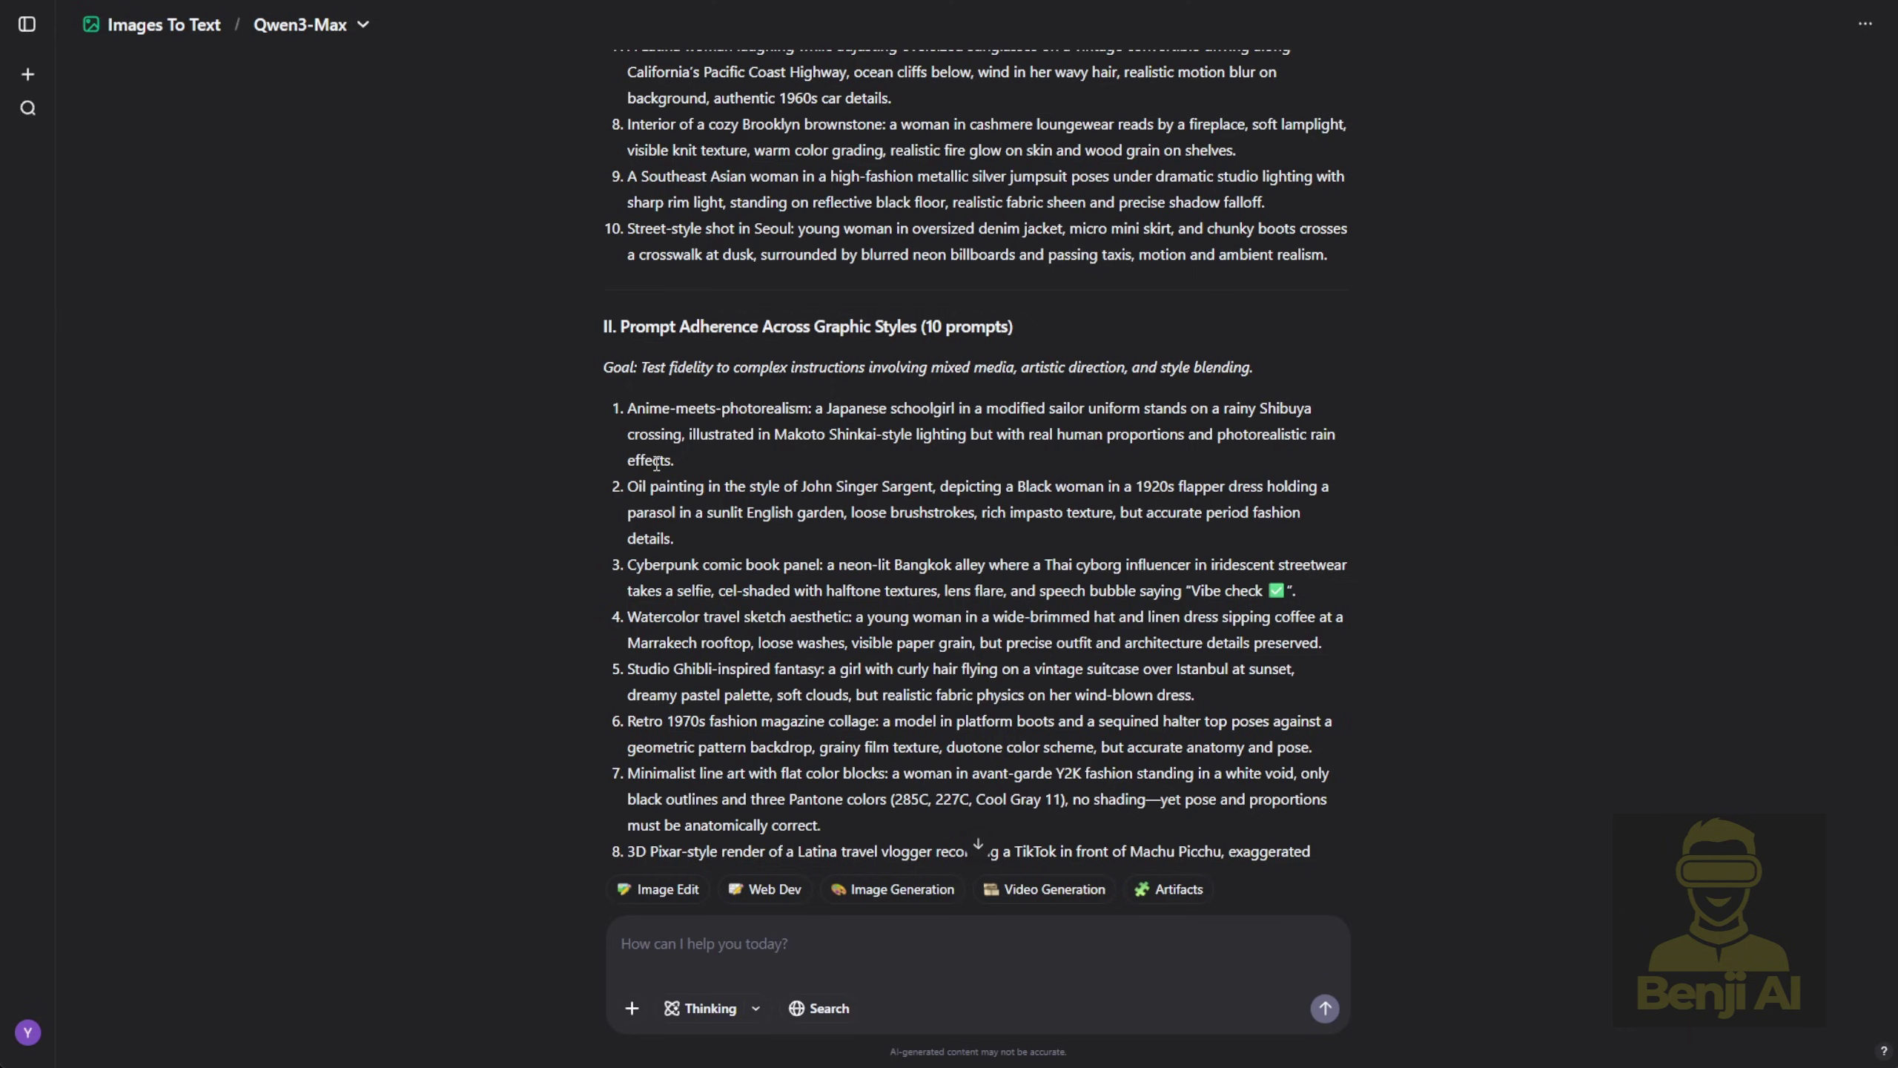
pyautogui.scroll(-10, 657, 463)
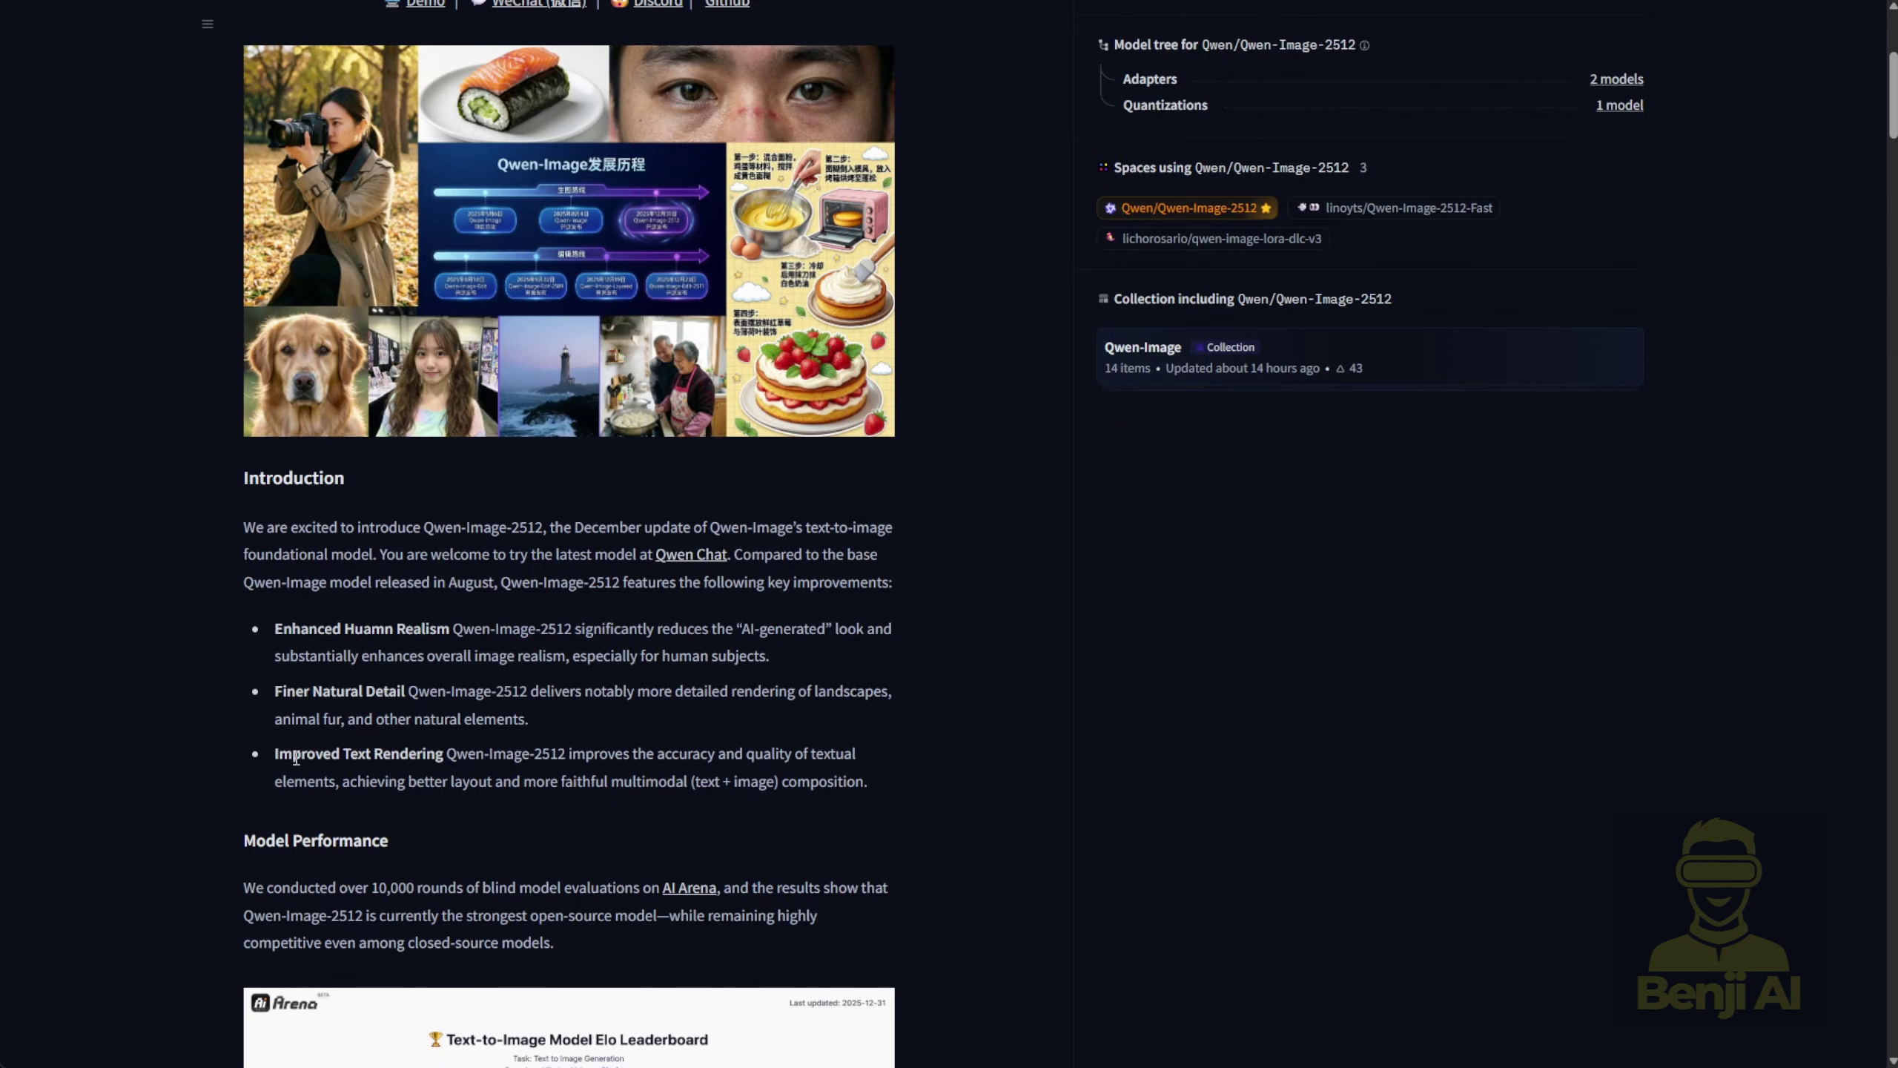
# Highlight the Improved Text Rendering bullet heading on the Qwen-Image-2512 model card
pyautogui.moveTo(292, 753); pyautogui.dragTo(388, 751)
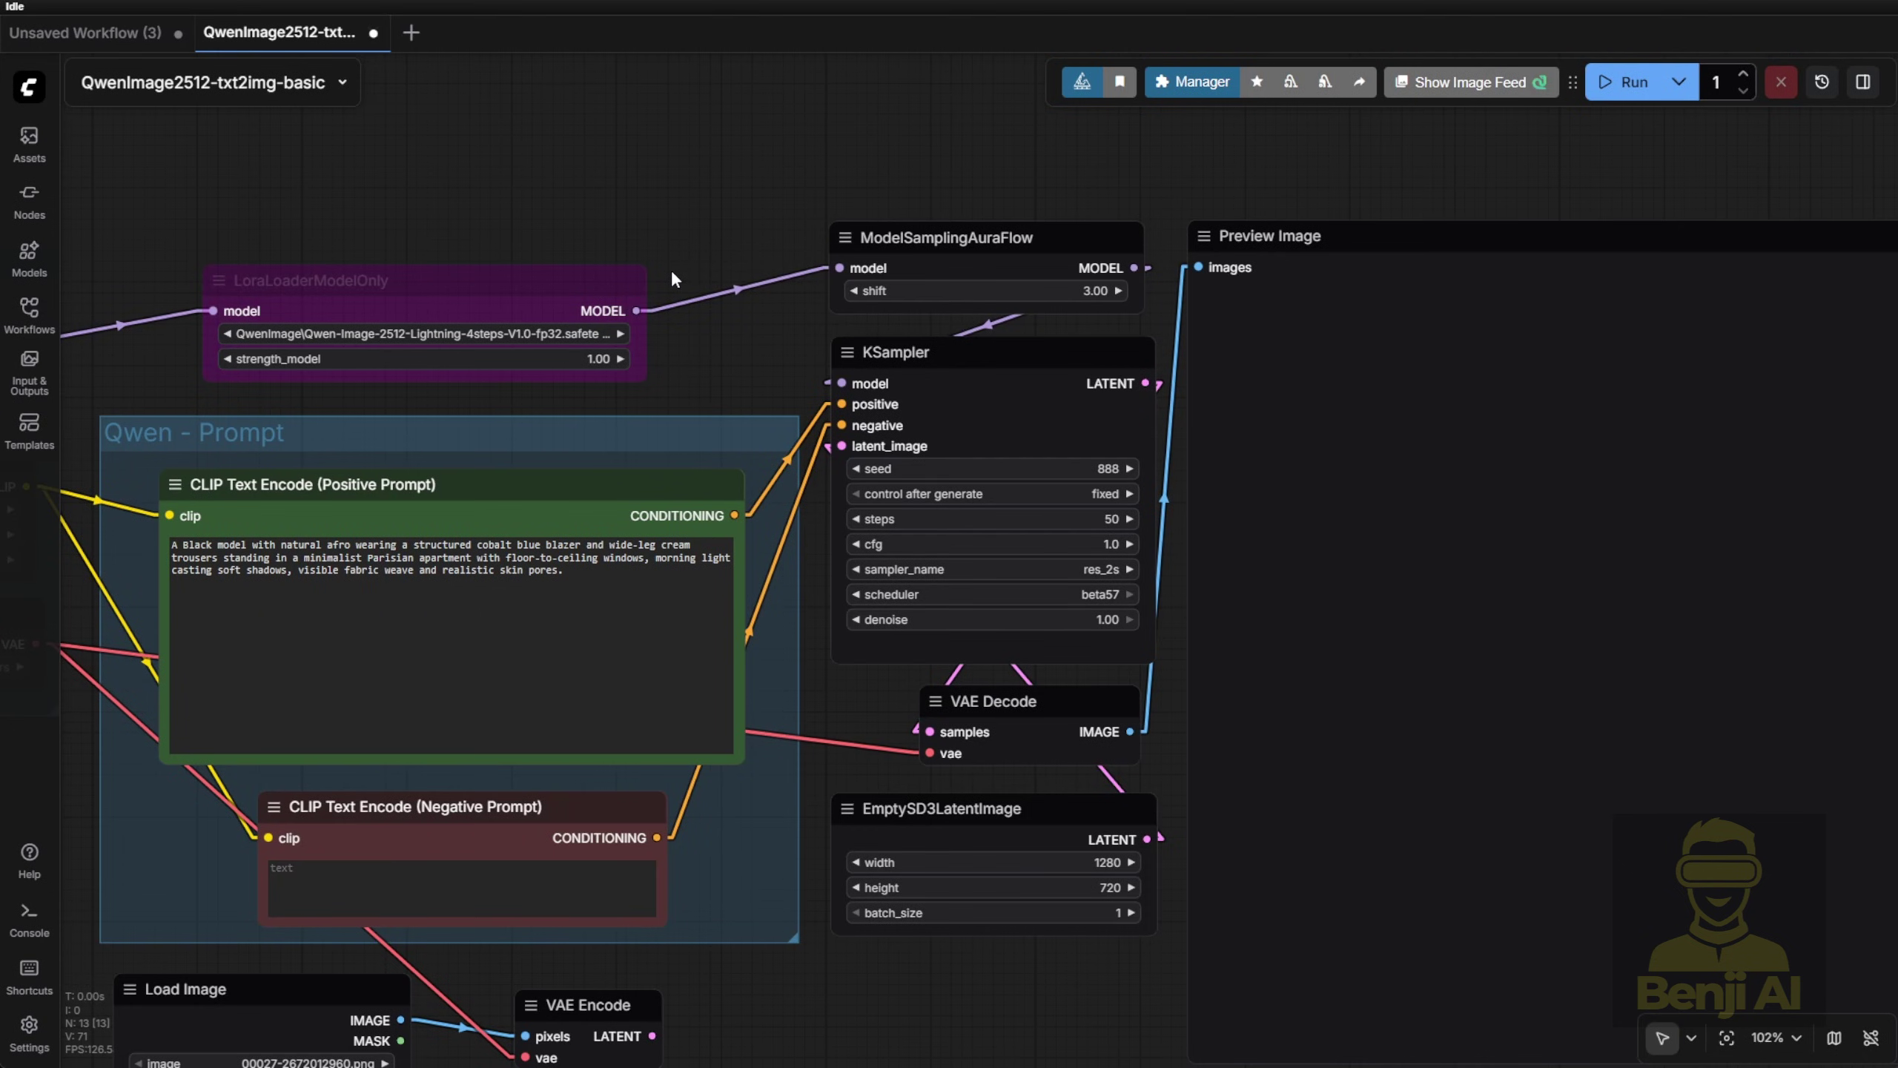
pyautogui.moveTo(670, 280); pyautogui.dragTo(1206, 296)
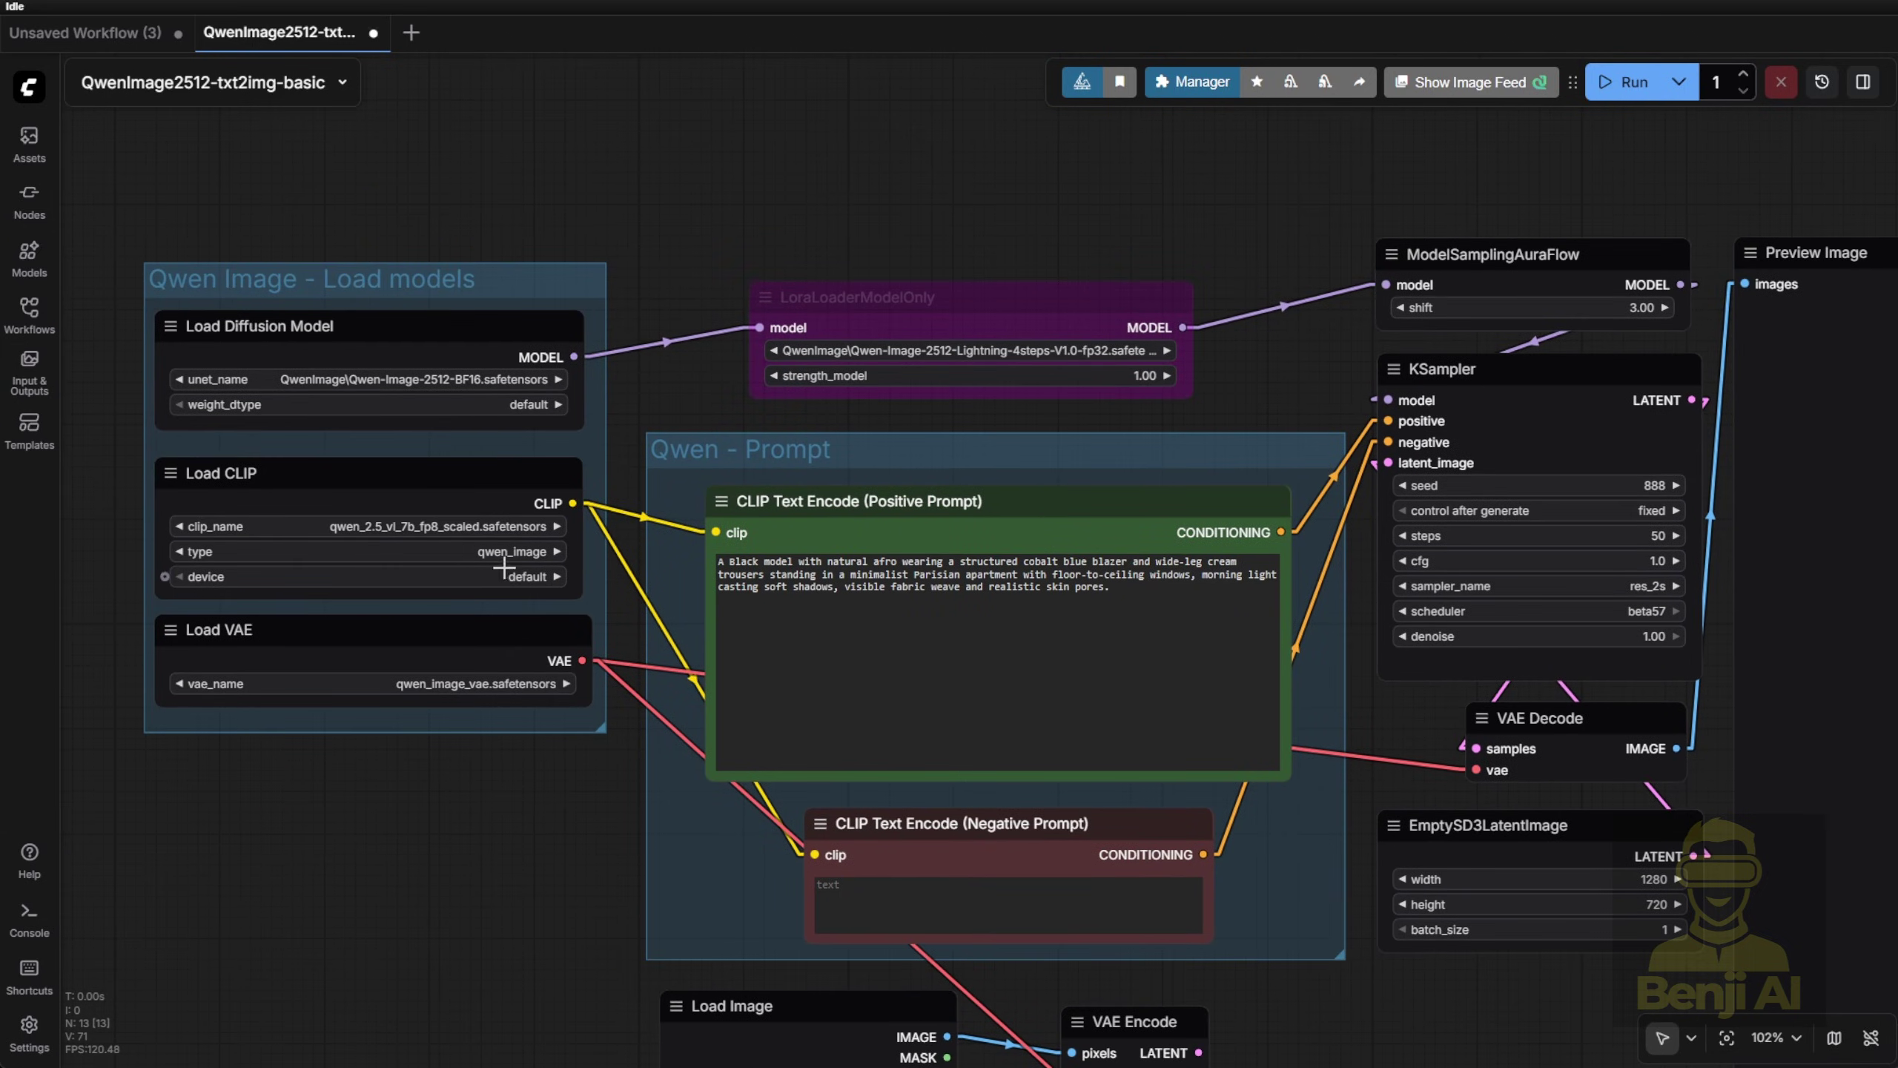
pyautogui.scroll(6, 249, 404)
pyautogui.scroll(1, 476, 519)
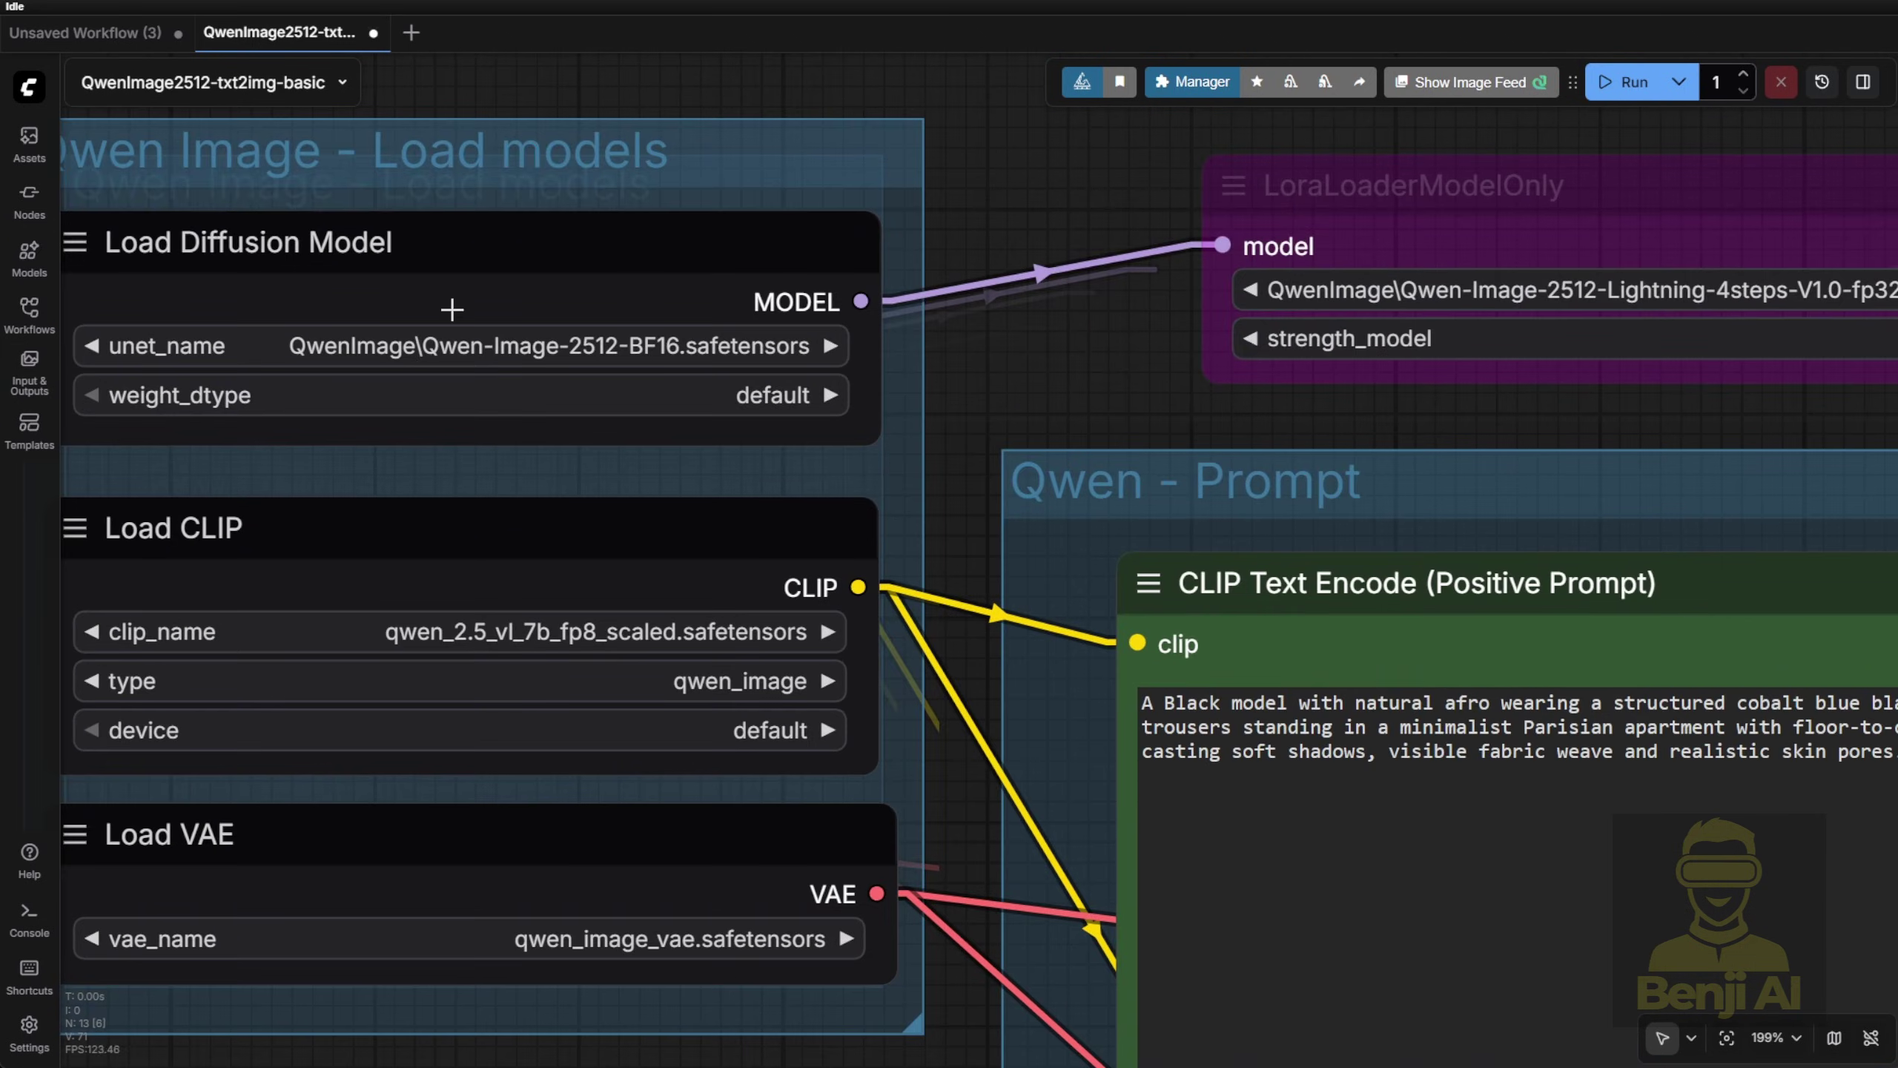
pyautogui.moveTo(187, 535); pyautogui.dragTo(310, 393)
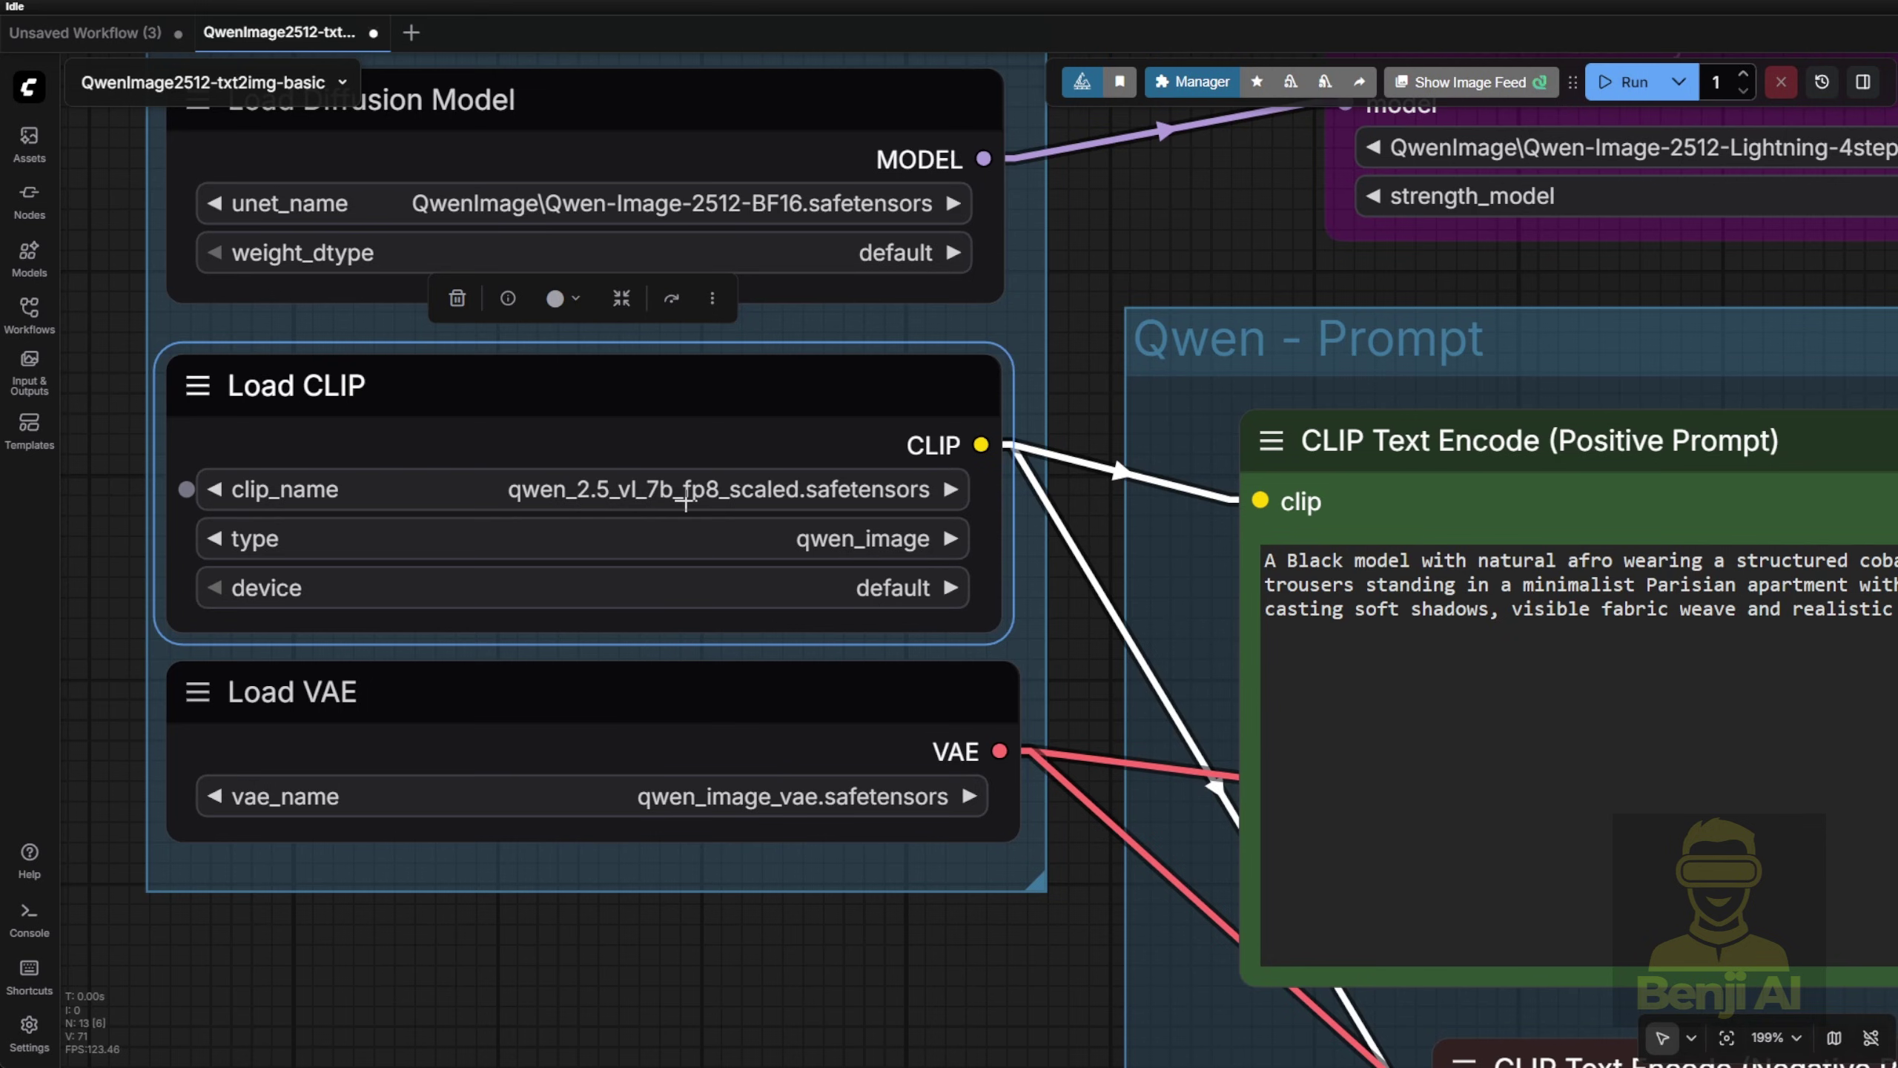
pyautogui.scroll(-3, 408, 577)
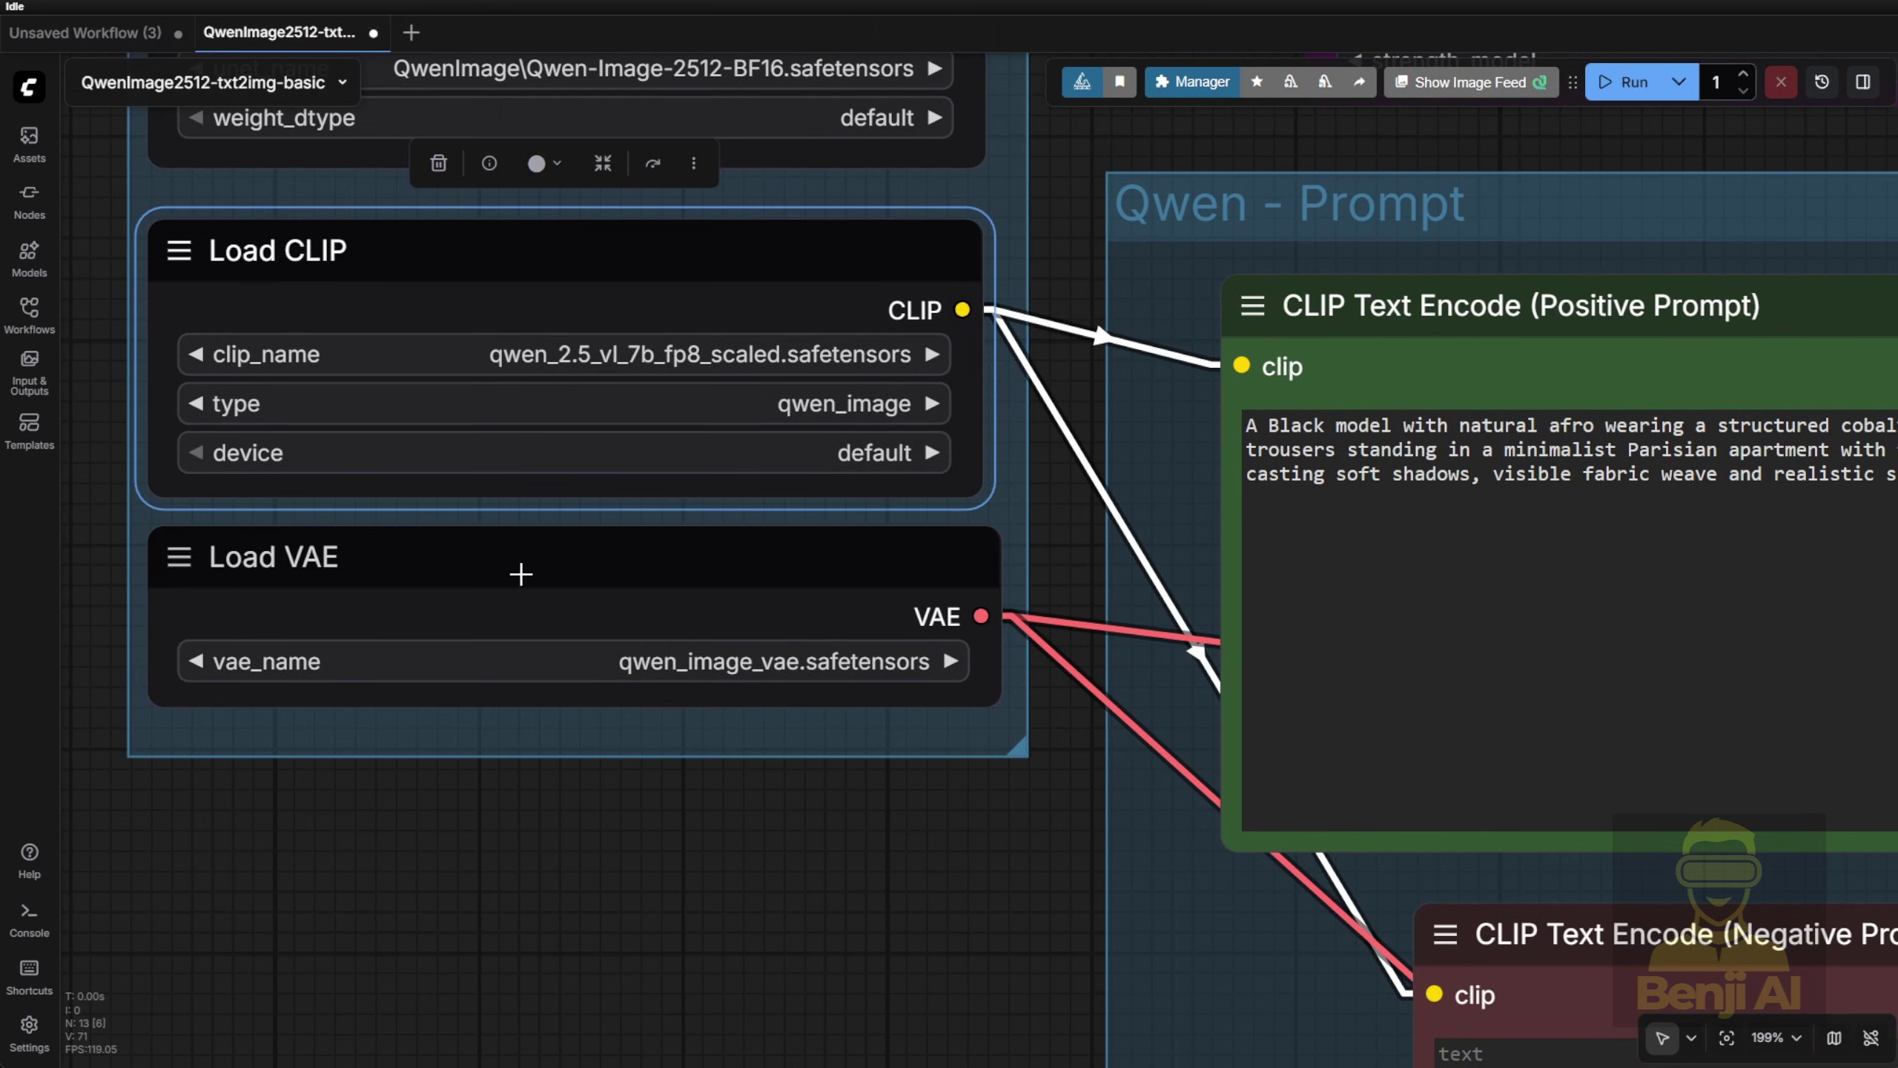
pyautogui.scroll(-4, 837, 769)
pyautogui.moveTo(895, 829); pyautogui.dragTo(367, 1050)
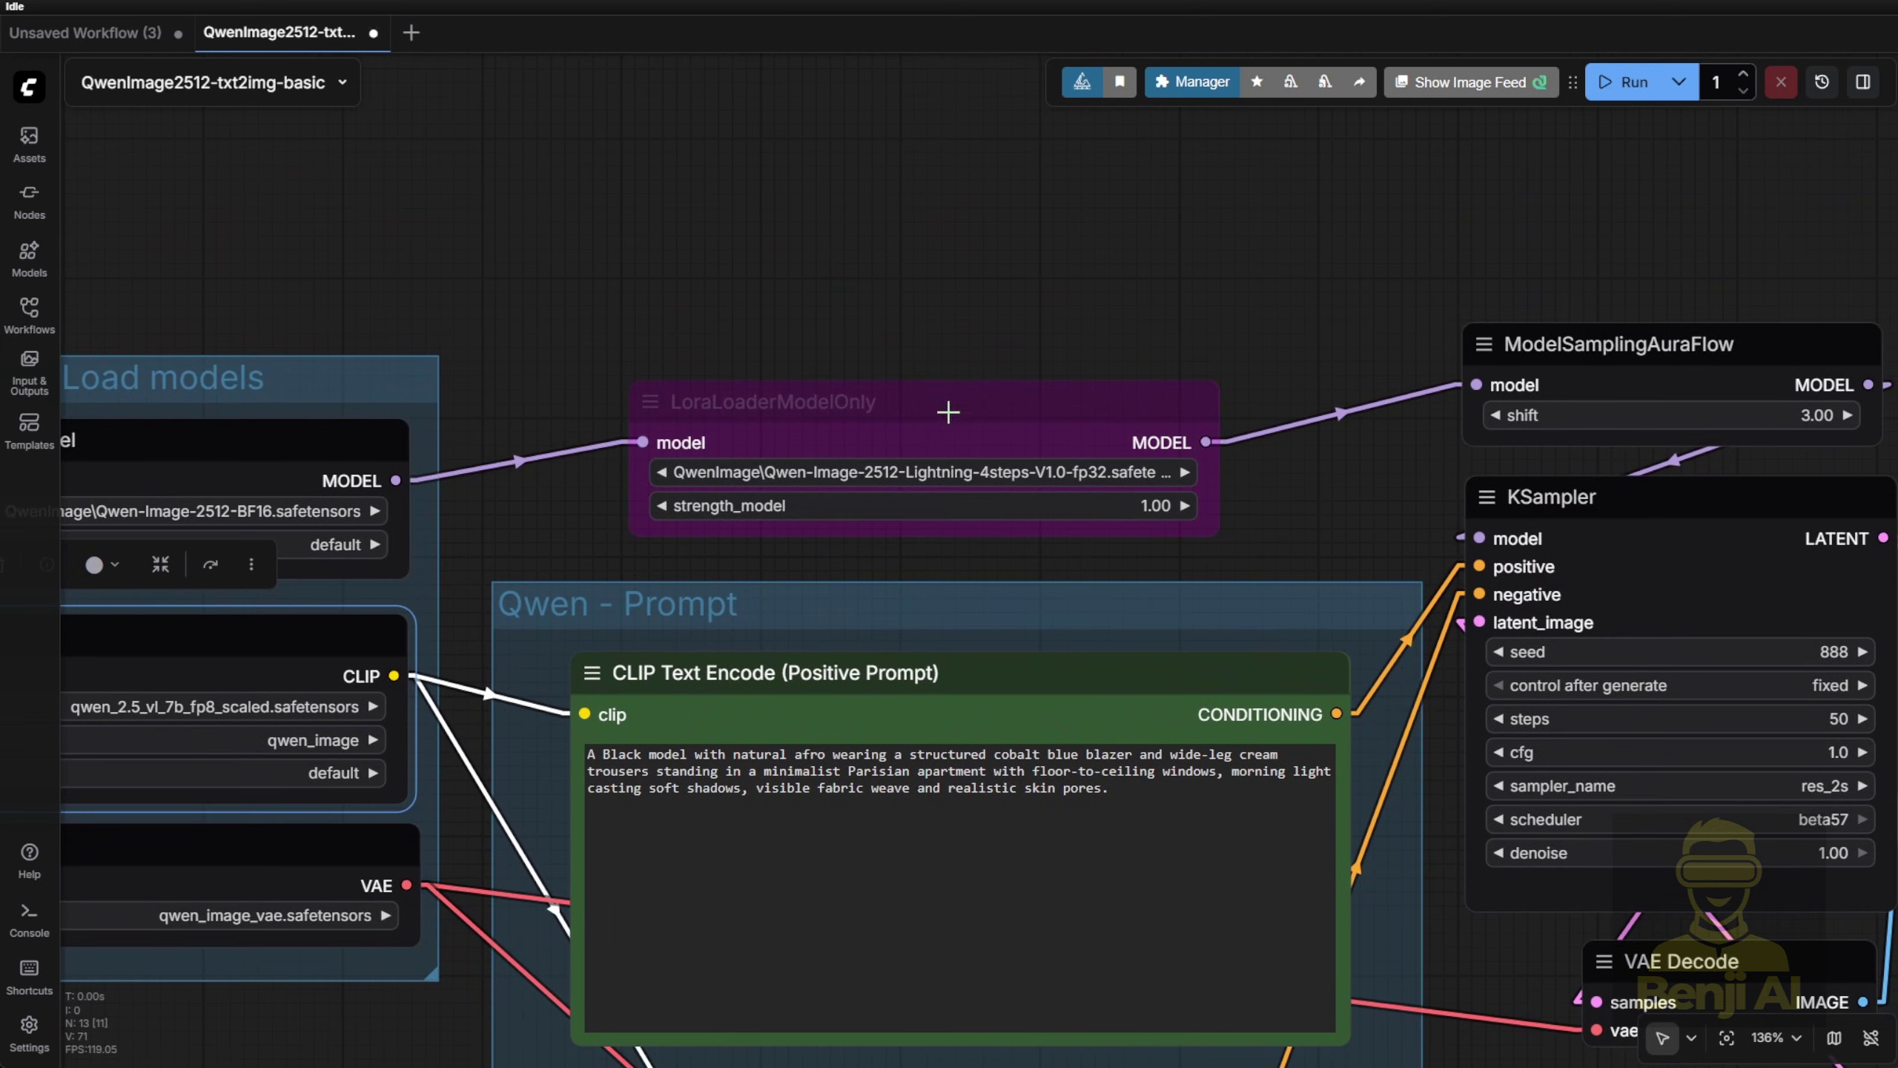
pyautogui.click(946, 410)
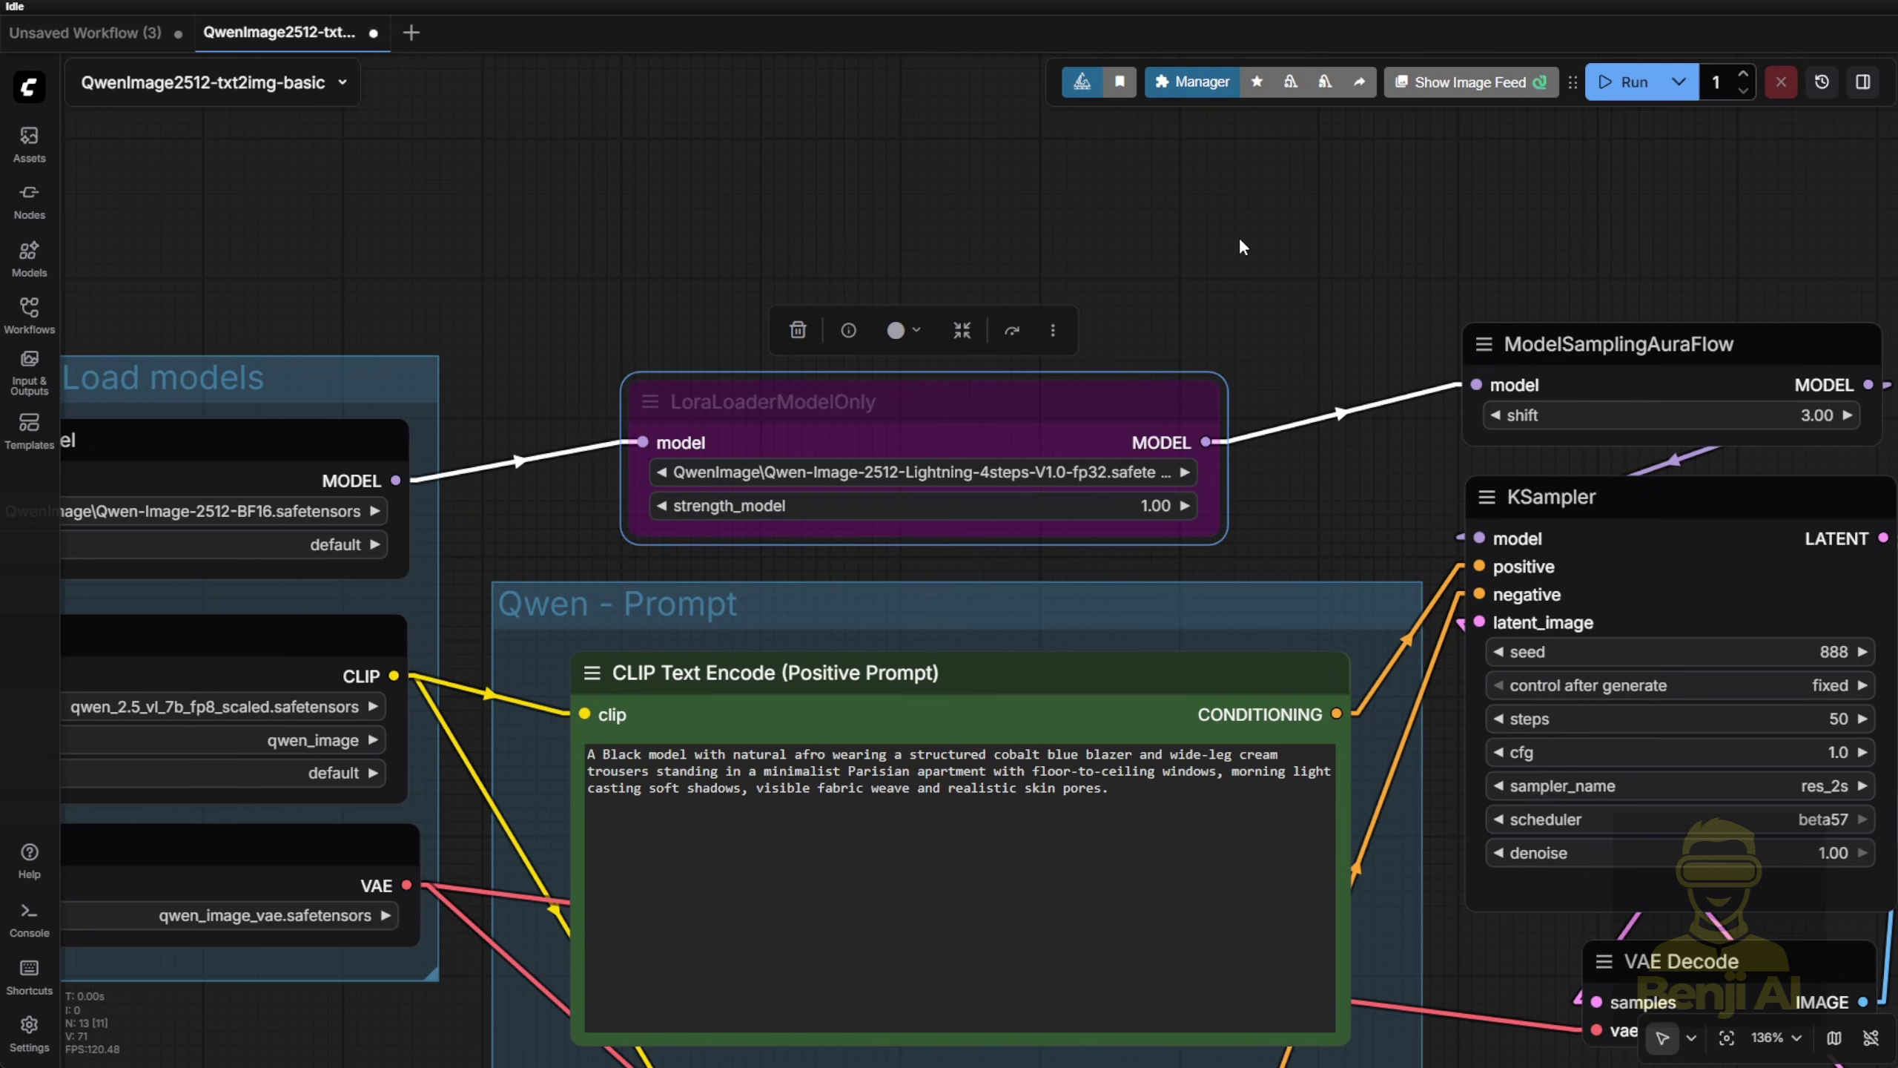
# Select the KSampler and check its steps, entering 4 and then 12
pyautogui.scroll(3, 1004, 390)
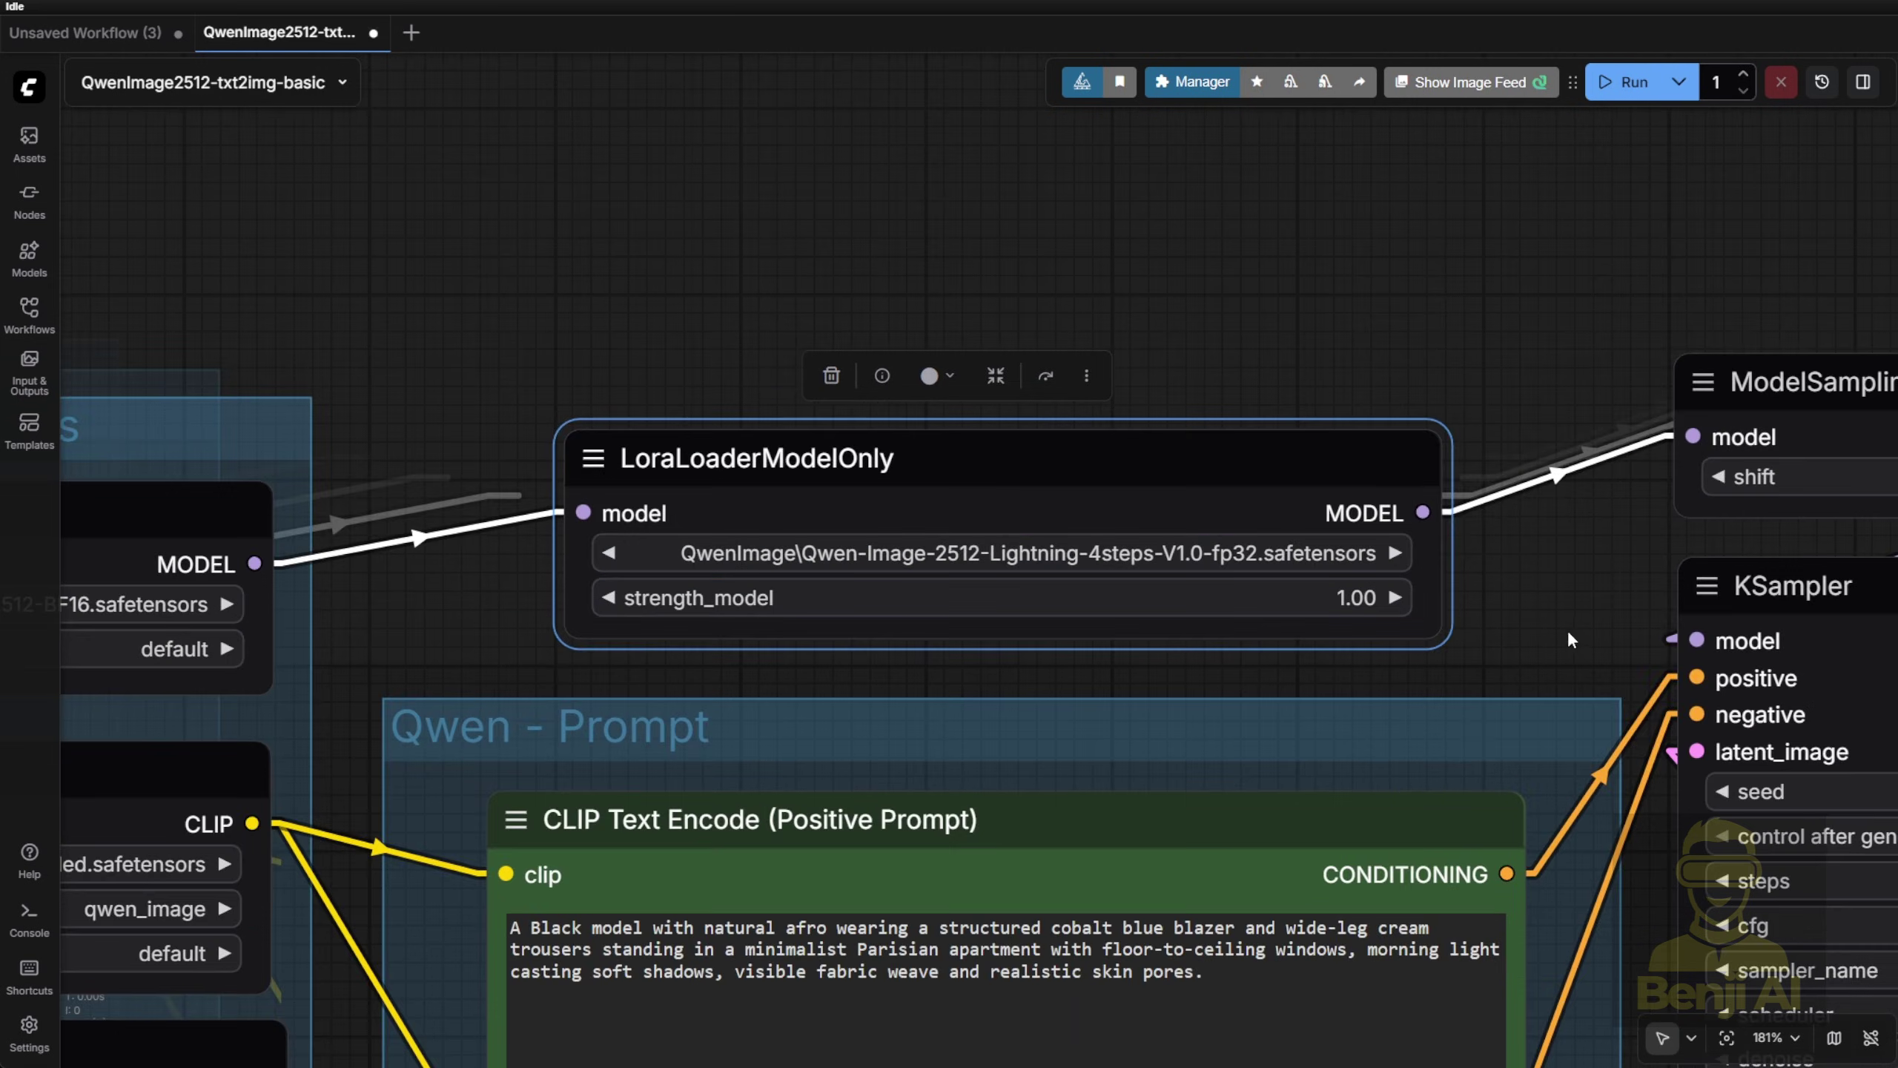
pyautogui.moveTo(1567, 628); pyautogui.dragTo(934, 361)
pyautogui.hscroll(5, 942, 352)
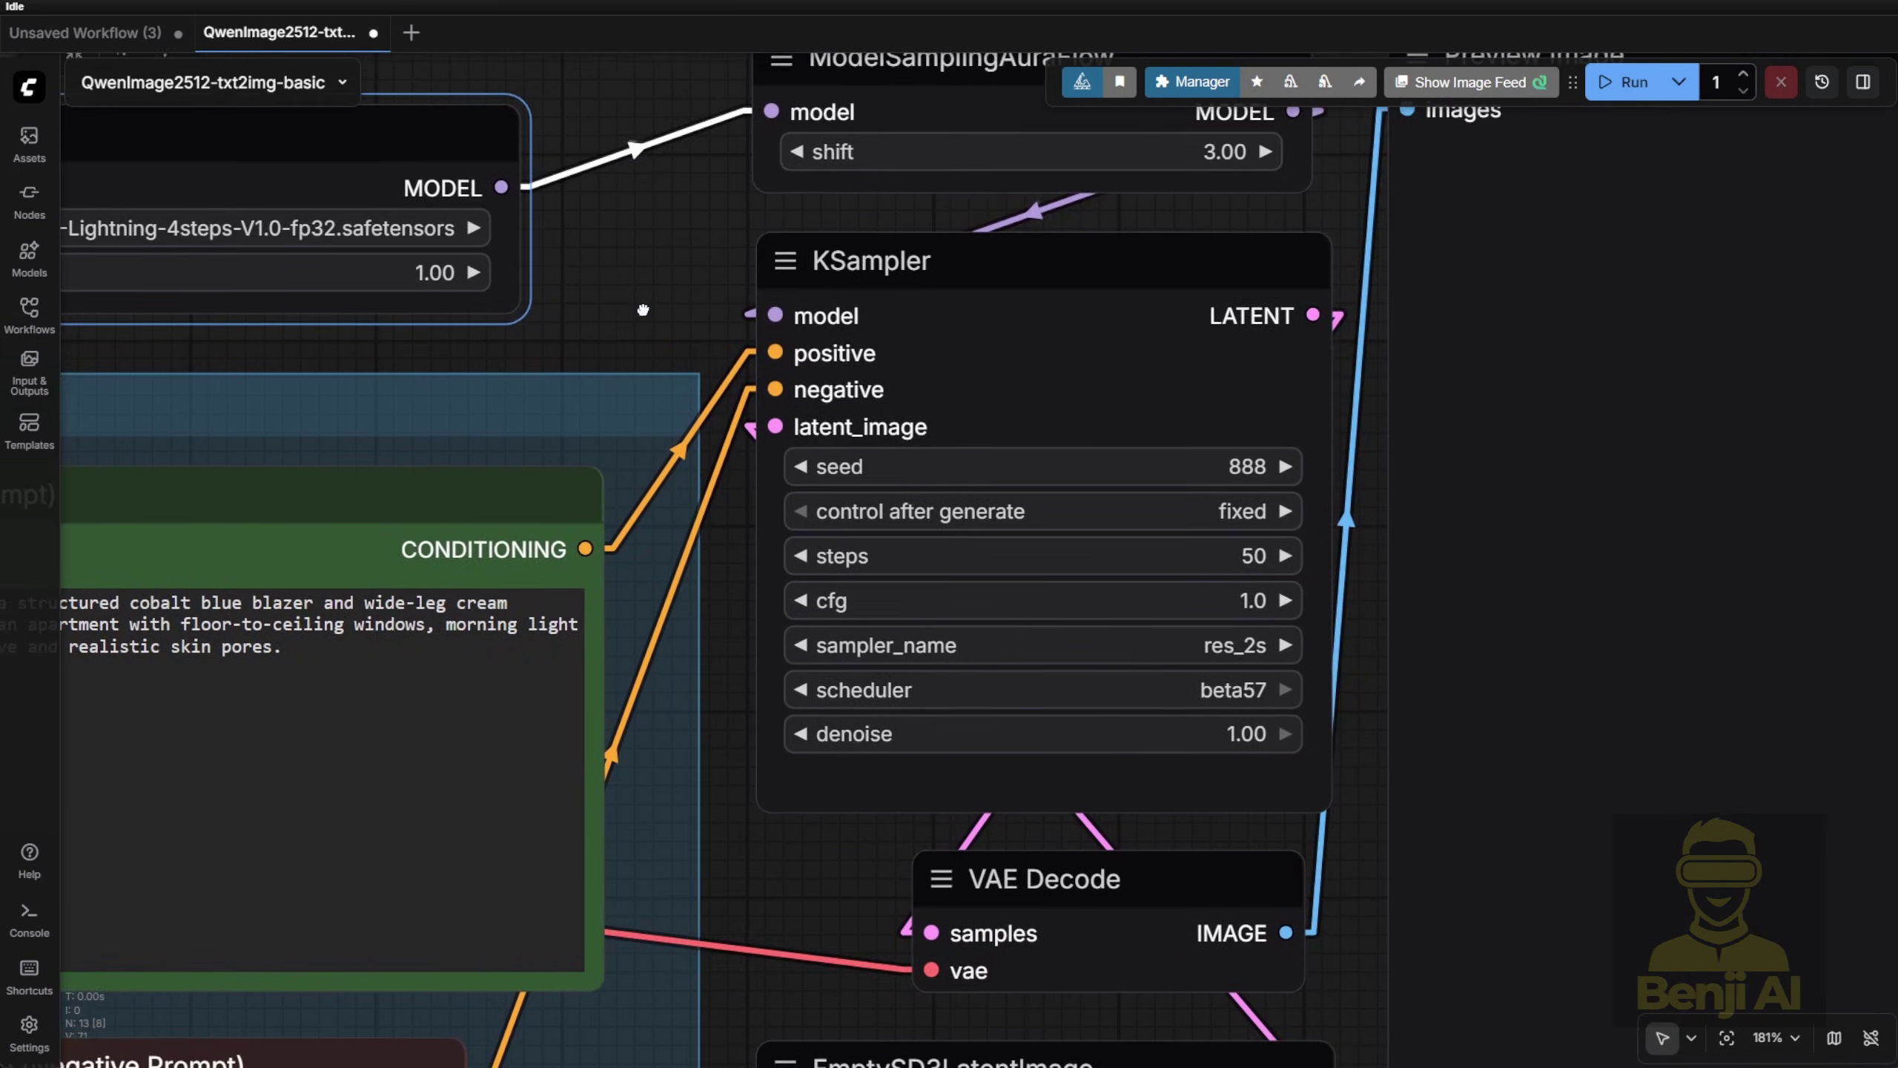
pyautogui.click(969, 323)
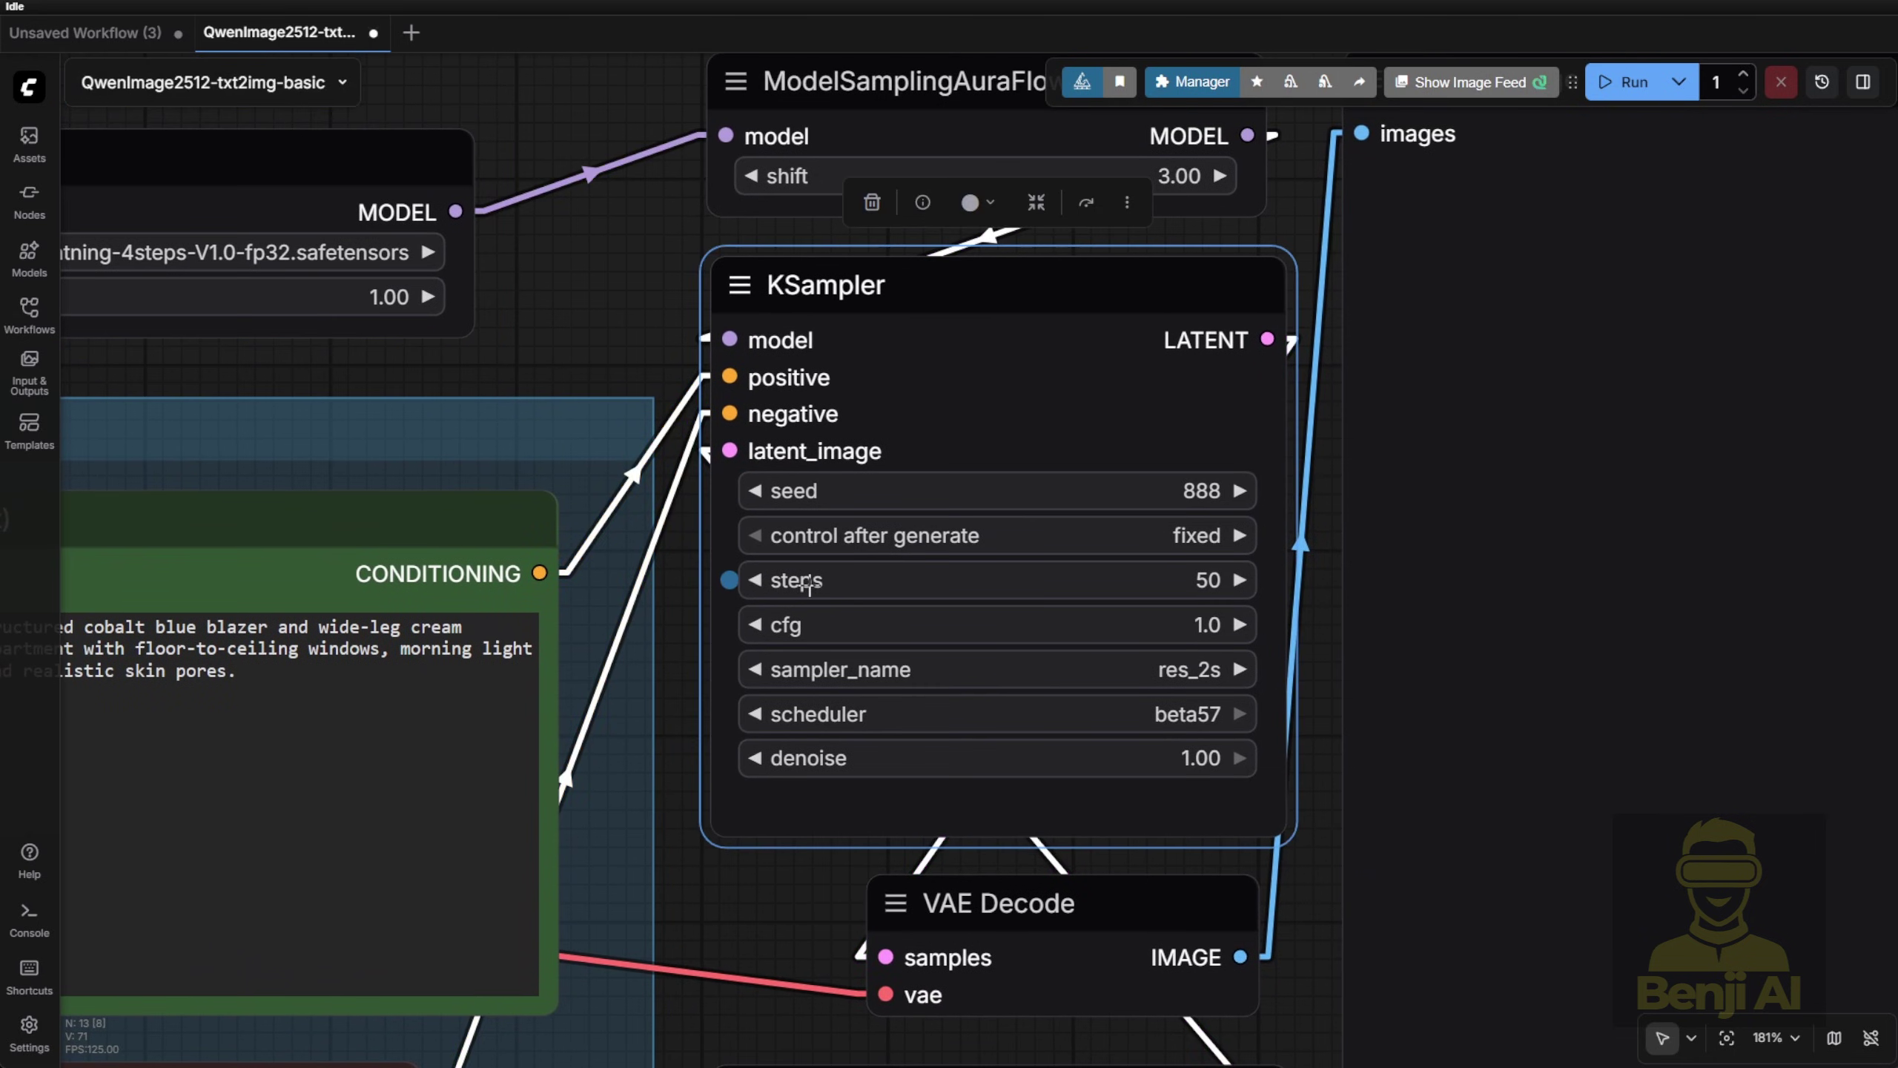
pyautogui.click(1196, 580)
pyautogui.write('4')
pyautogui.press('Return')
pyautogui.scroll(1, 1105, 582)
pyautogui.click(1105, 582)
pyautogui.write('12')
pyautogui.press('Return')
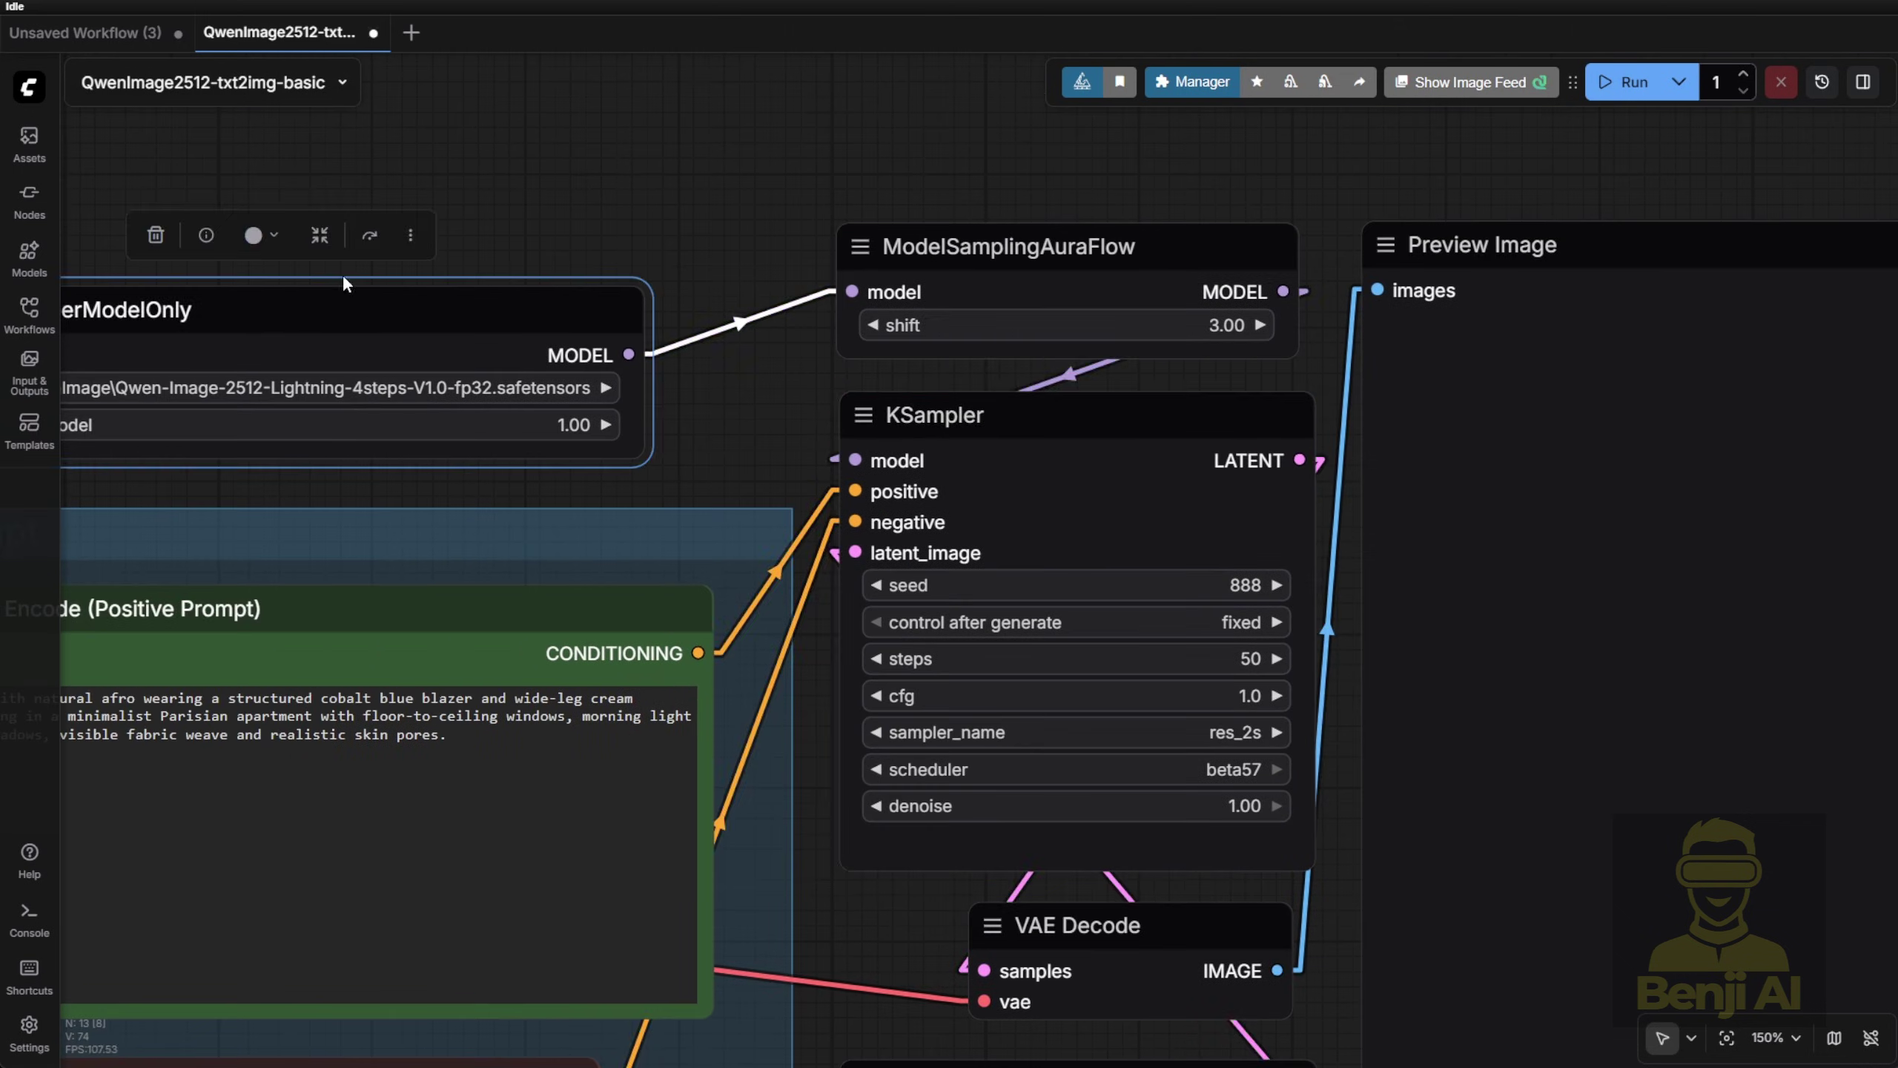
# Bypass the Lightning 4-steps LoRA node and select the Load Diffusion Model node
pyautogui.click(369, 236)
pyautogui.scroll(-3, 1021, 168)
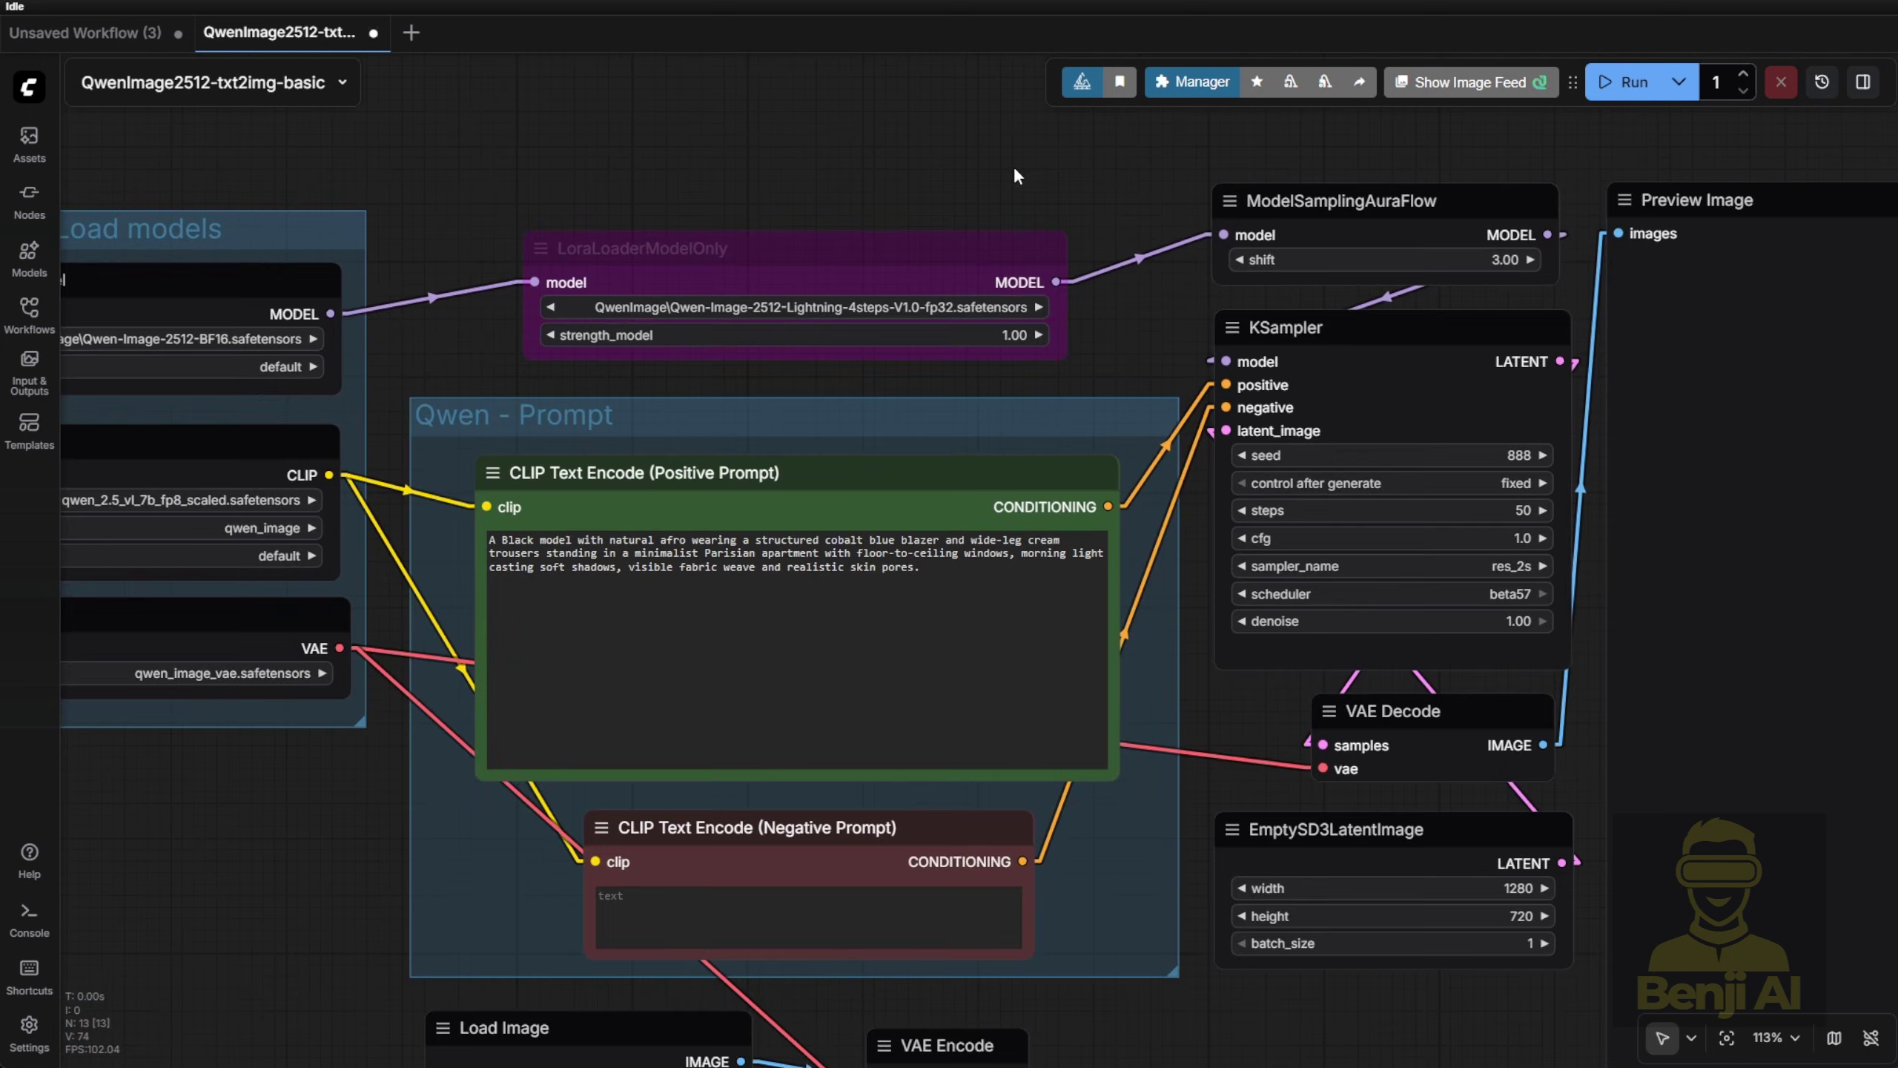
pyautogui.moveTo(456, 202); pyautogui.dragTo(576, 210)
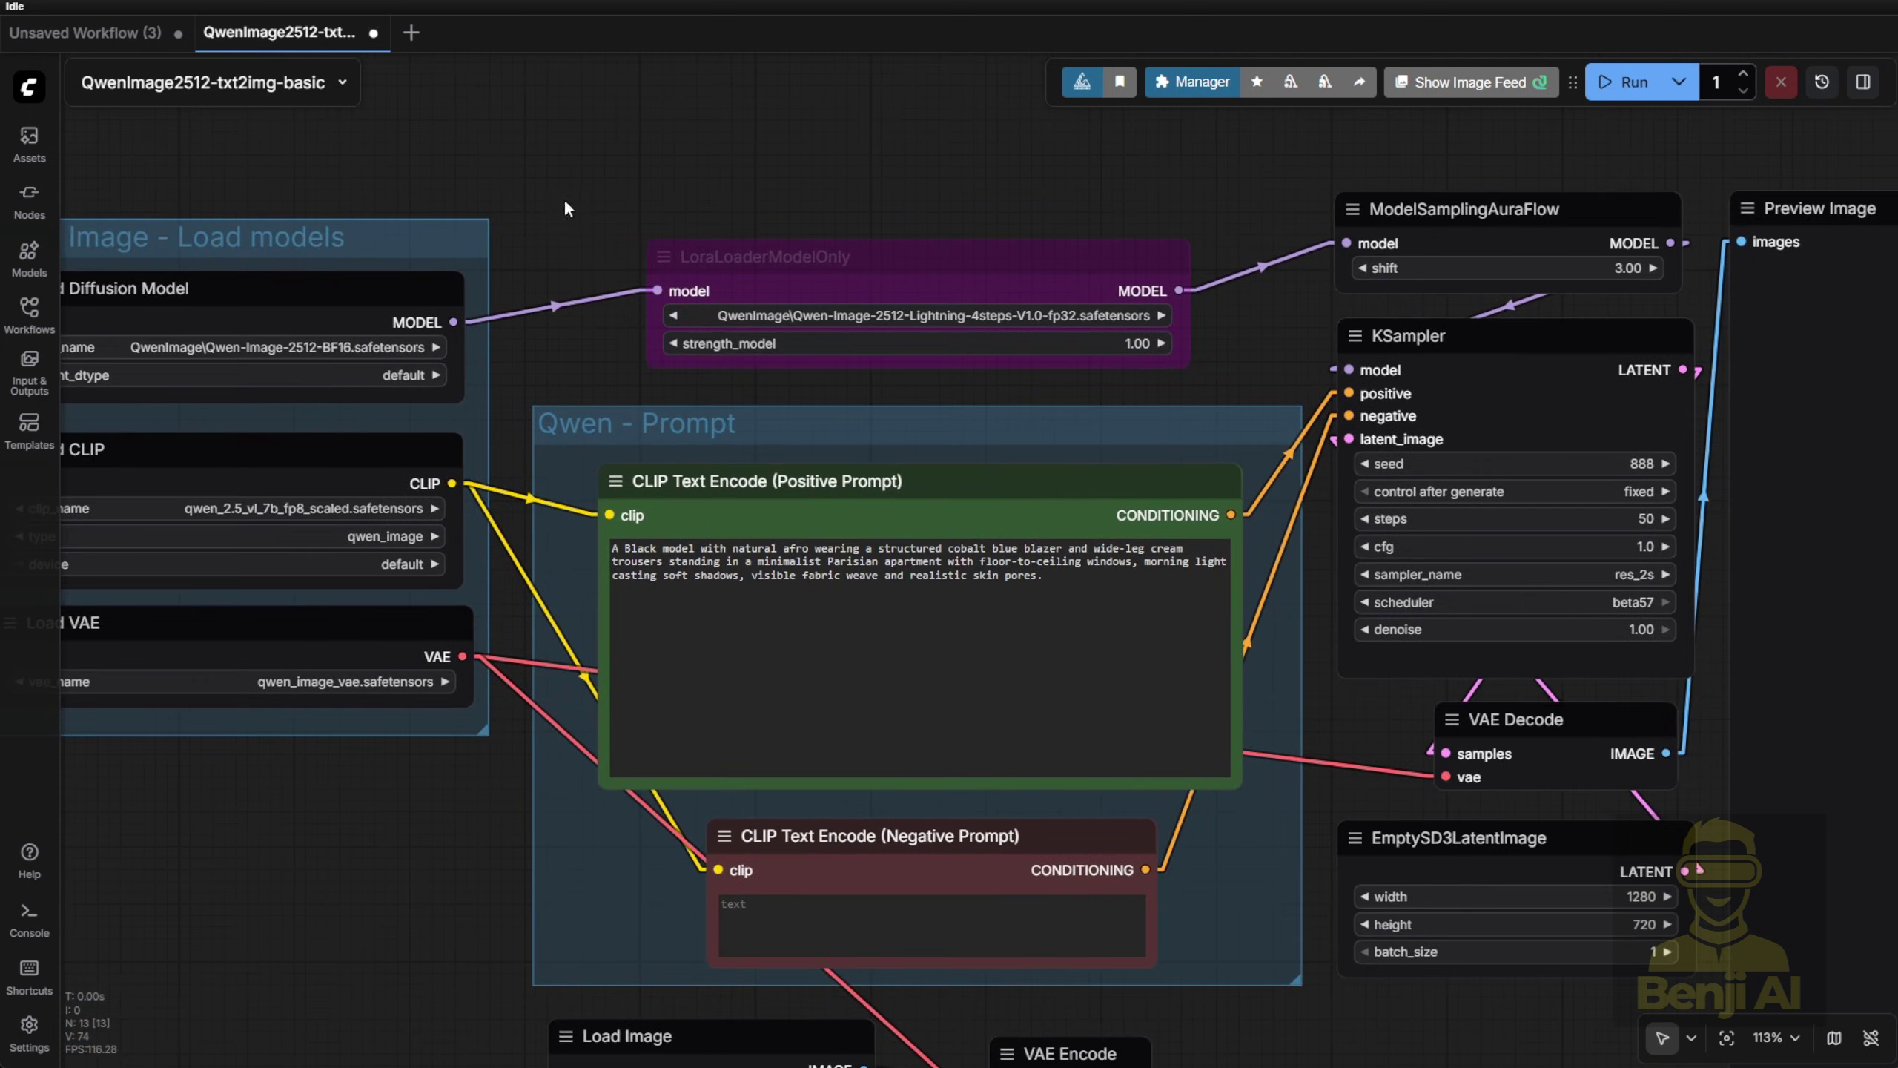
pyautogui.click(258, 304)
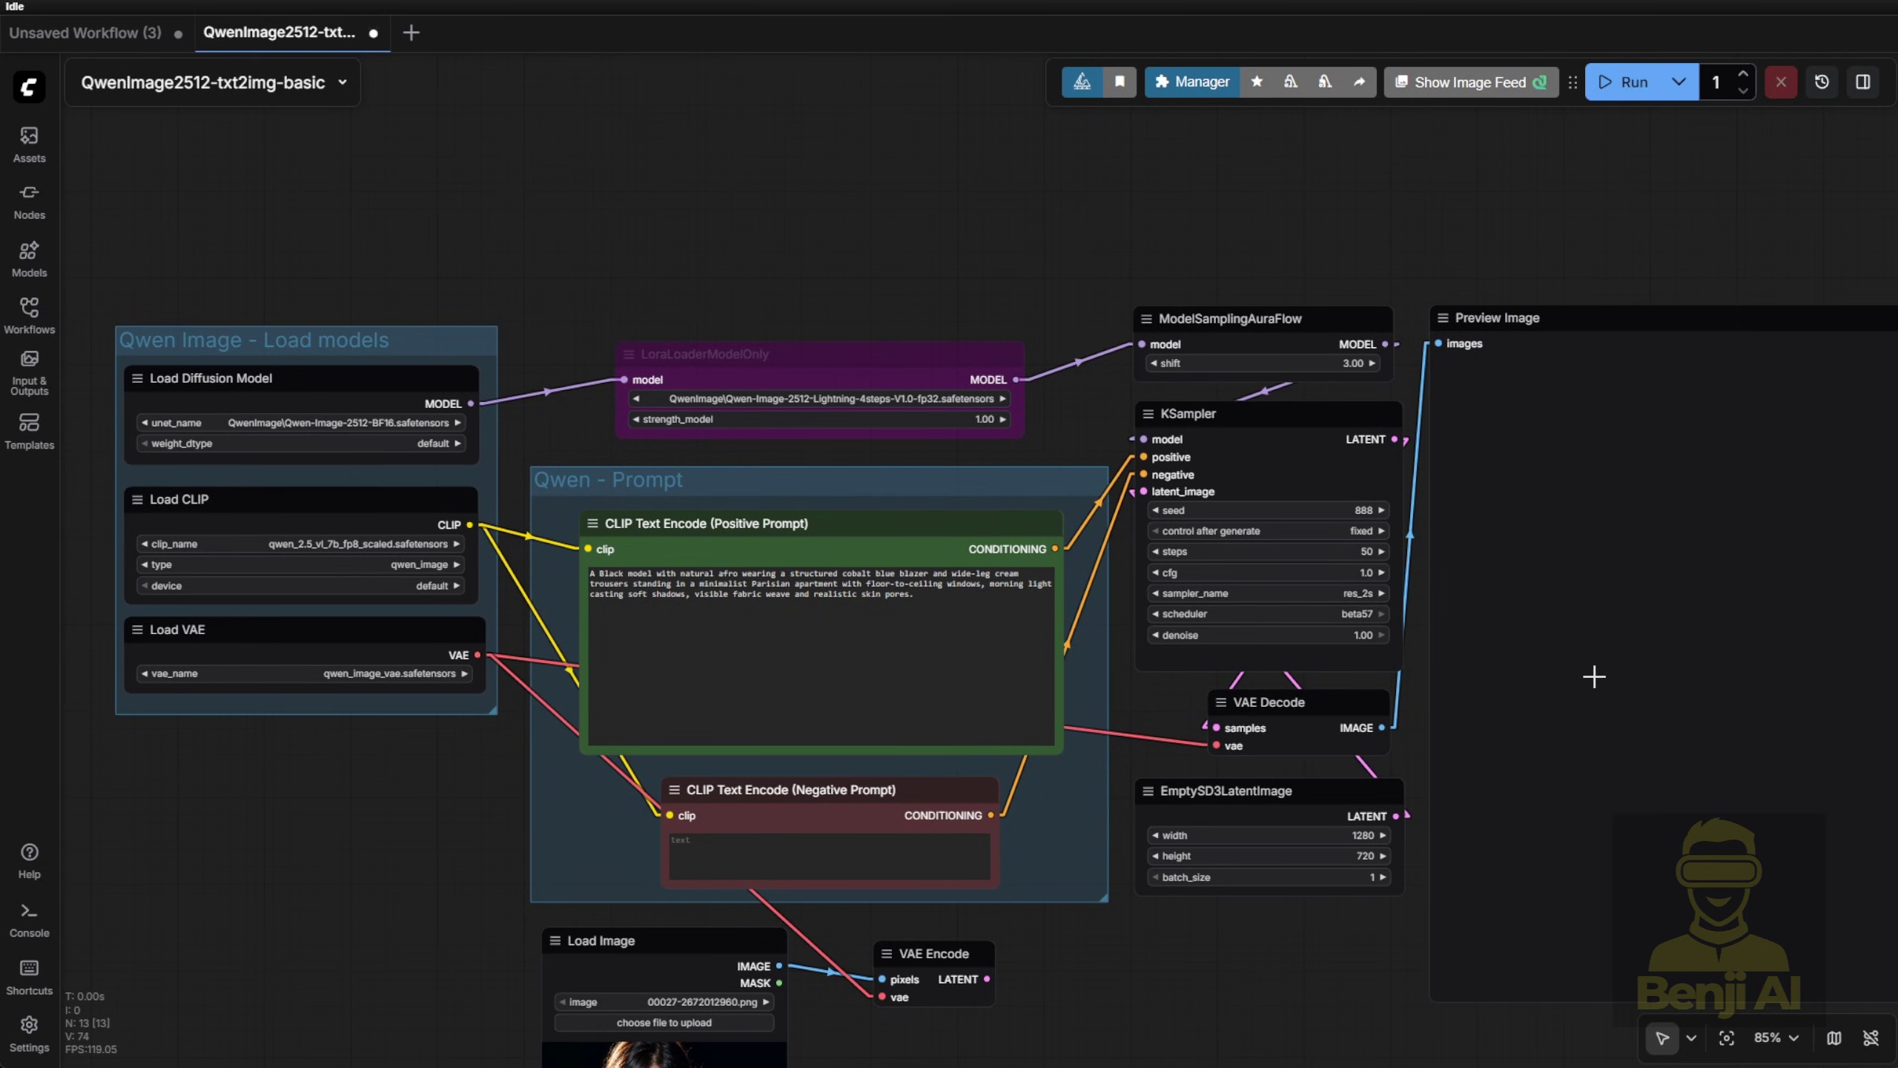
# Undo the Load Image and VAE Encode nodes, view the fireplace comparison, and return to the 2512 workflow
pyautogui.hotkey('ctrl', 'z')
pyautogui.click(102, 33)
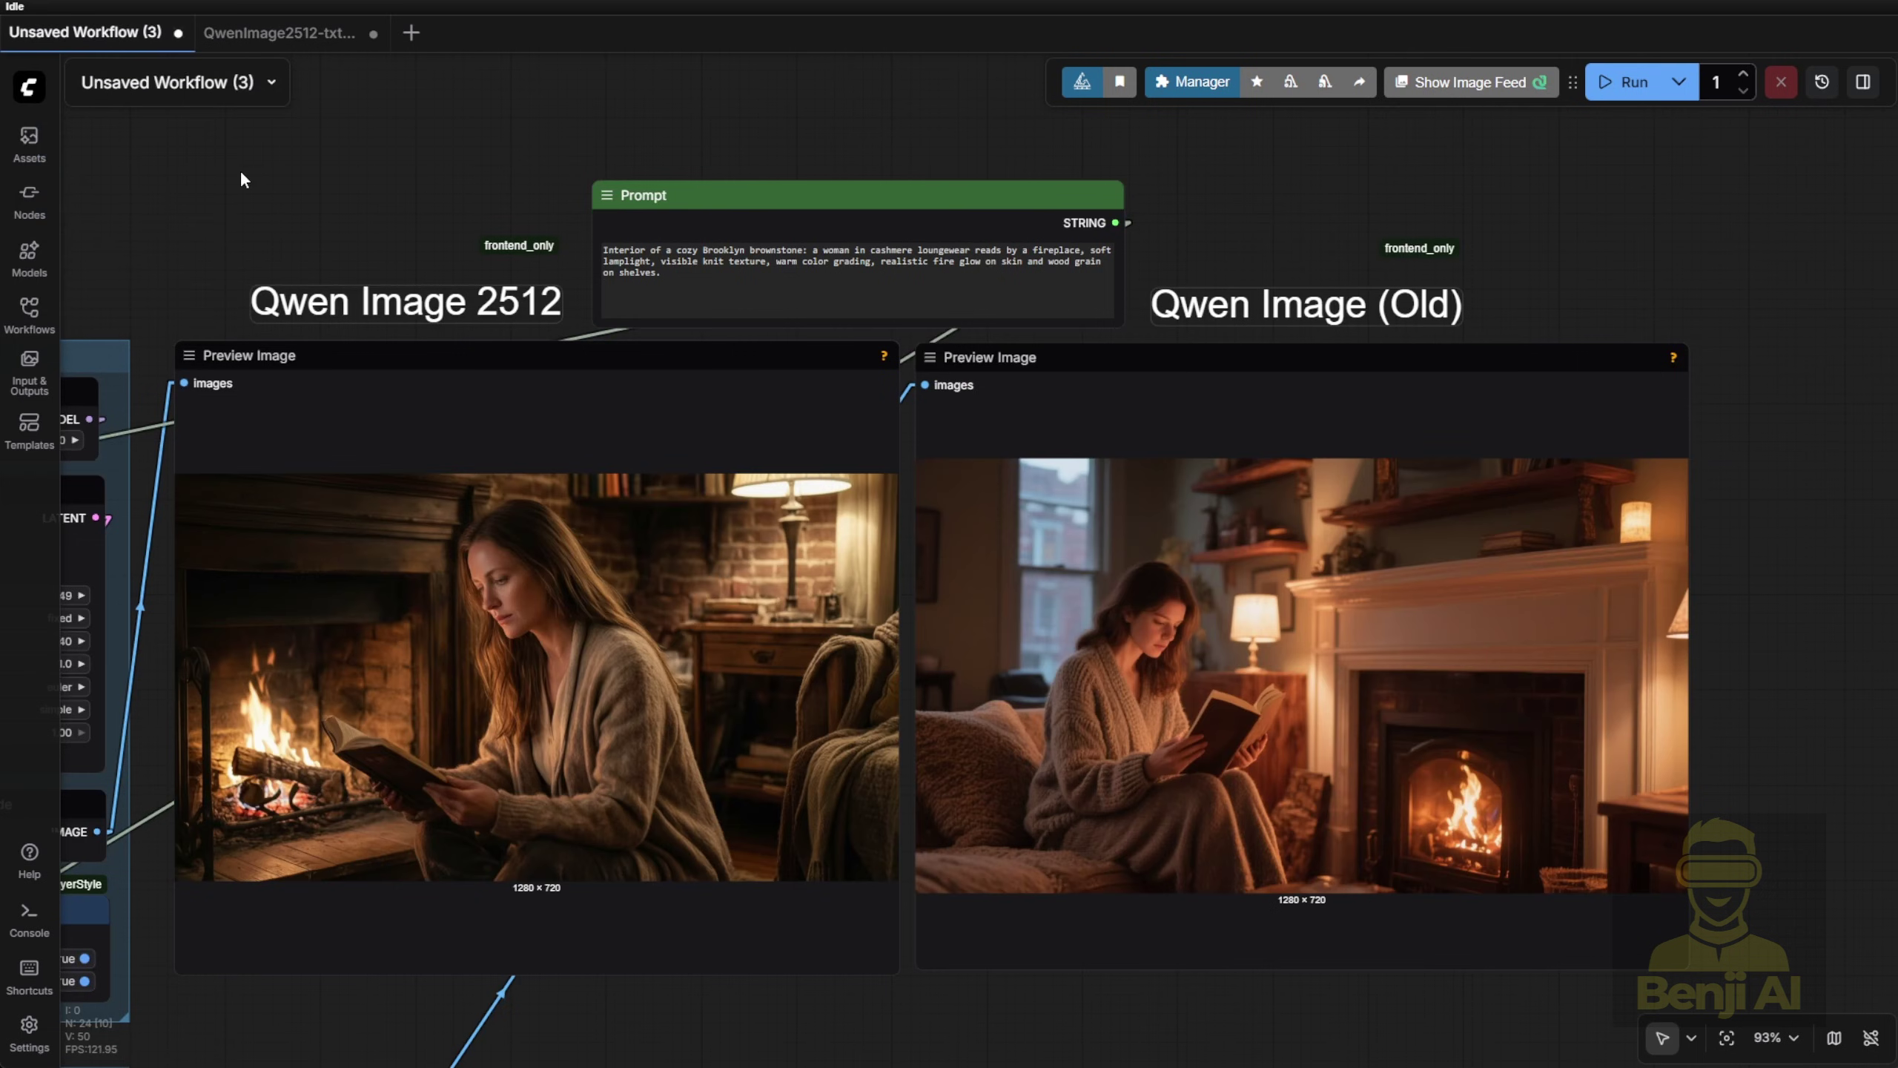
pyautogui.scroll(-3, 239, 169)
pyautogui.scroll(3, 238, 172)
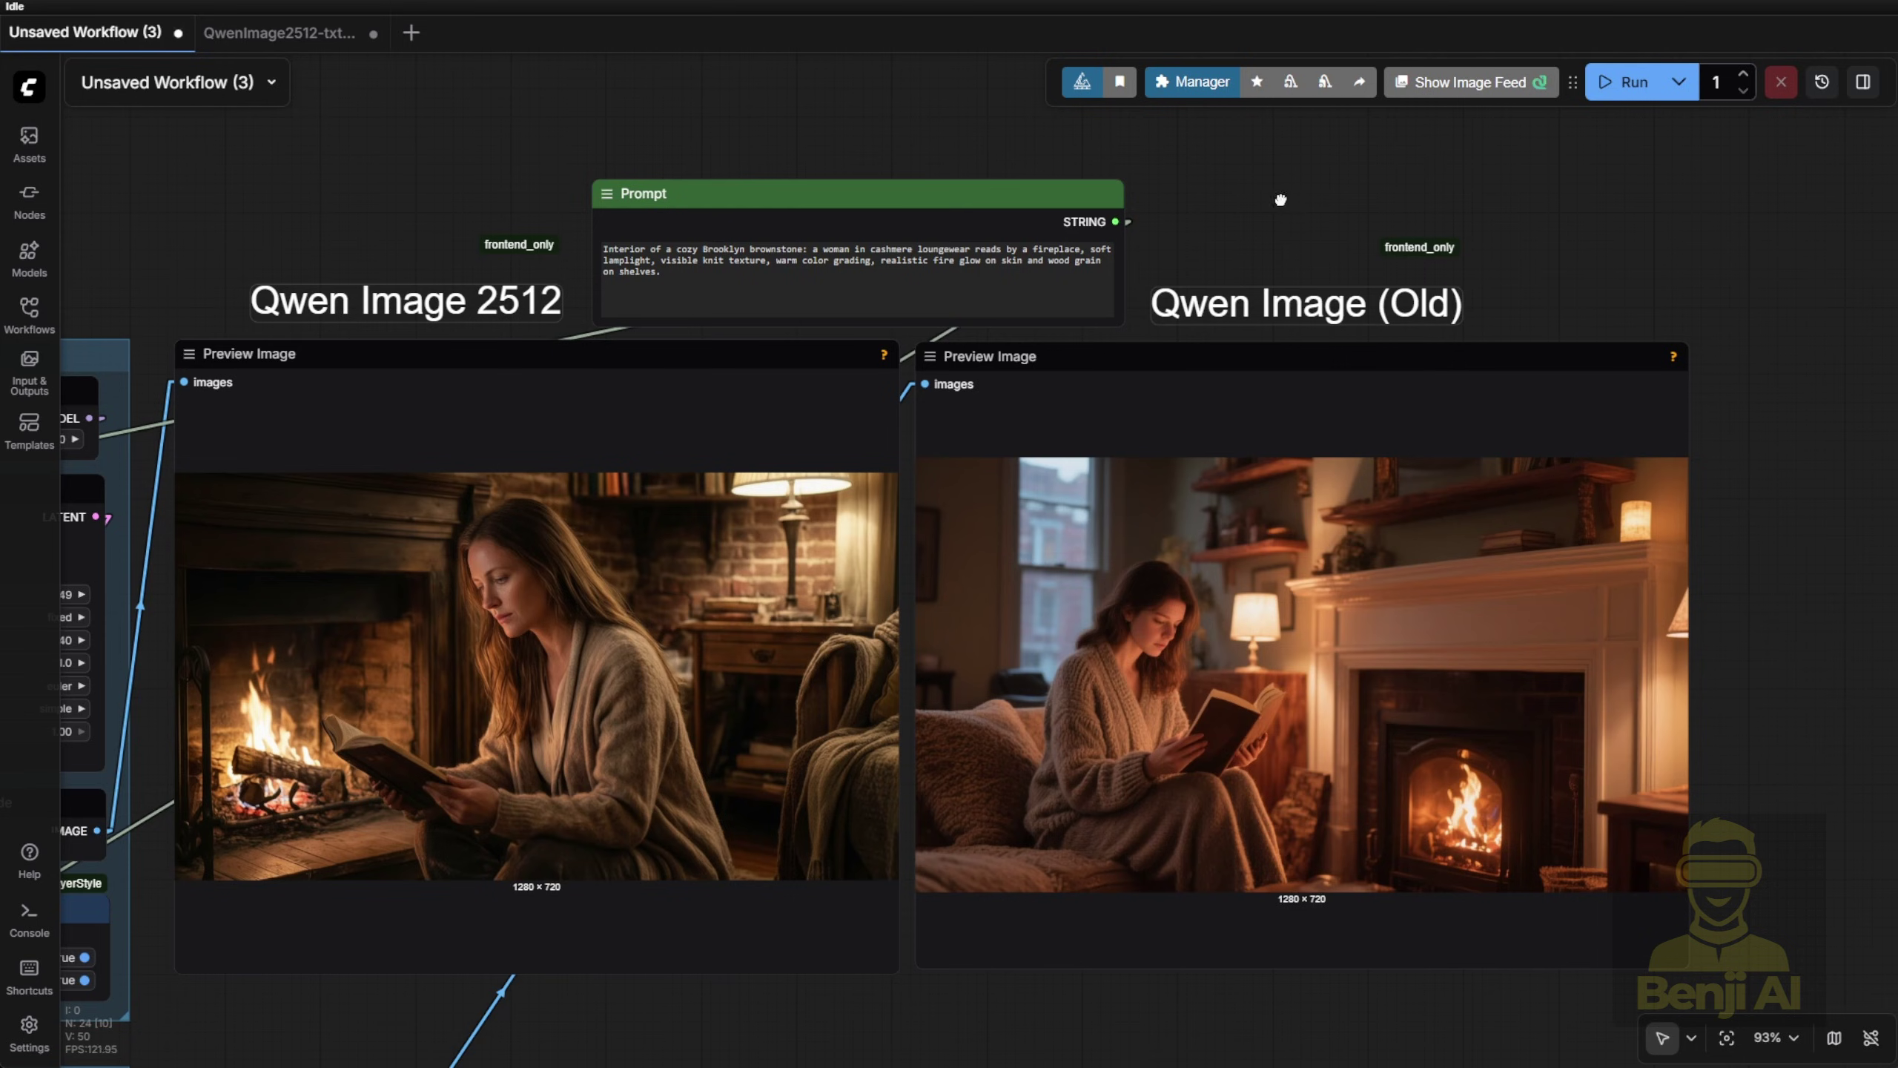
pyautogui.moveTo(1270, 198); pyautogui.dragTo(1081, 208)
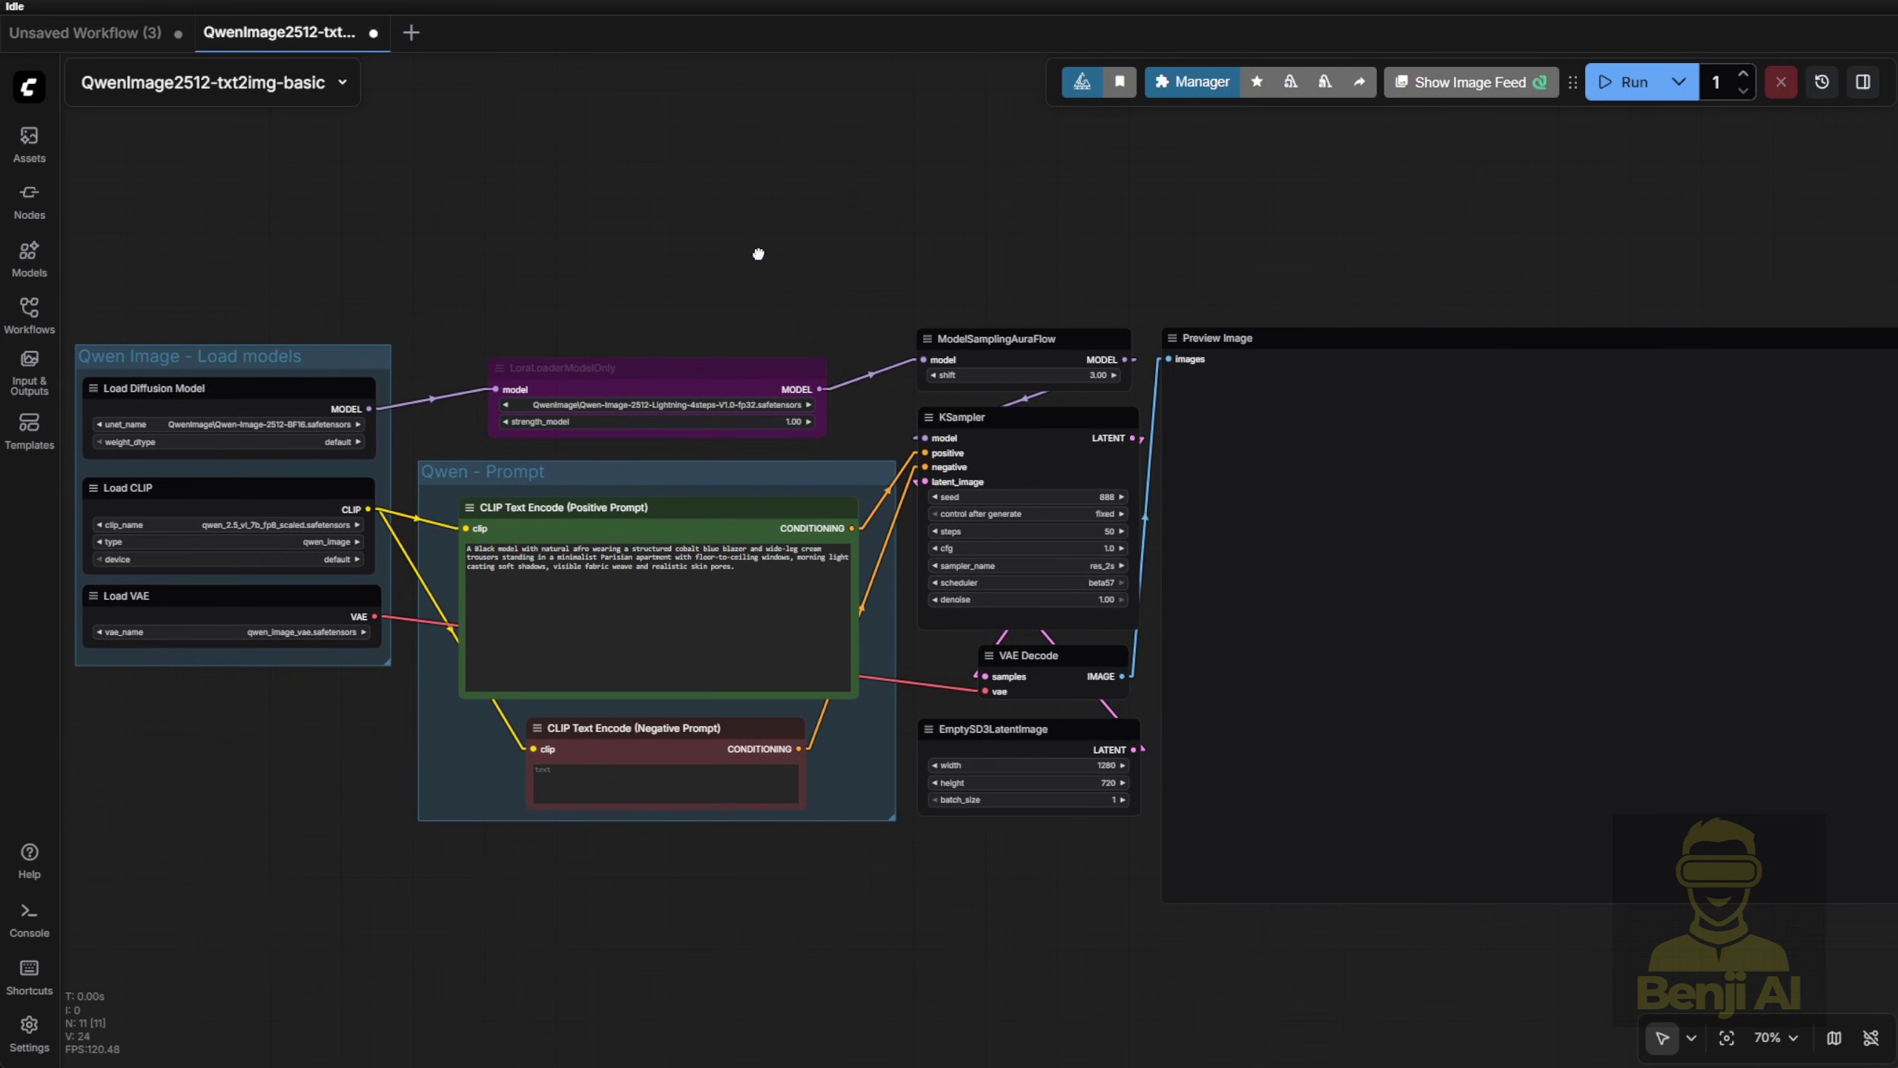
pyautogui.moveTo(759, 254); pyautogui.dragTo(751, 266)
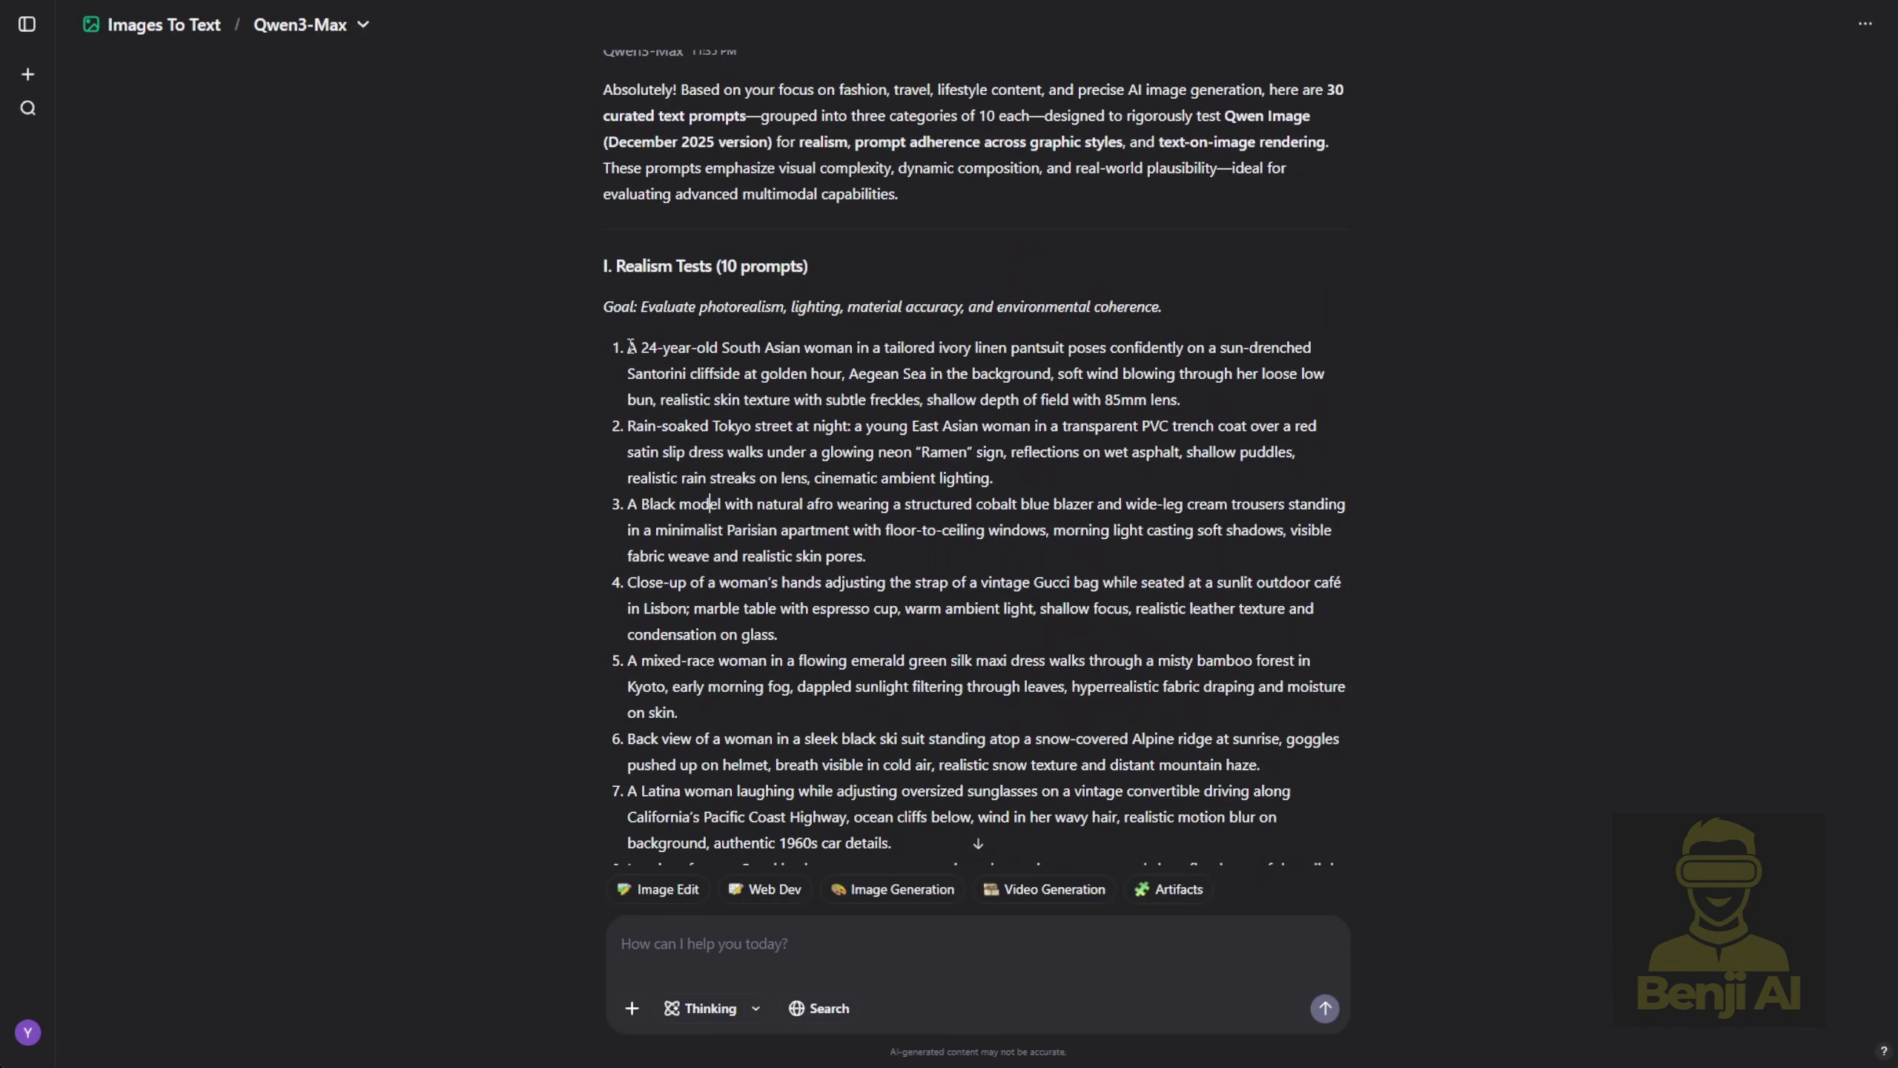
# Replace the positive prompt with the copied Santorini golden-hour linen pantsuit prompt and queue a generation
pyautogui.moveTo(630, 347); pyautogui.dragTo(1214, 402)
pyautogui.hotkey('ctrl', 'c')
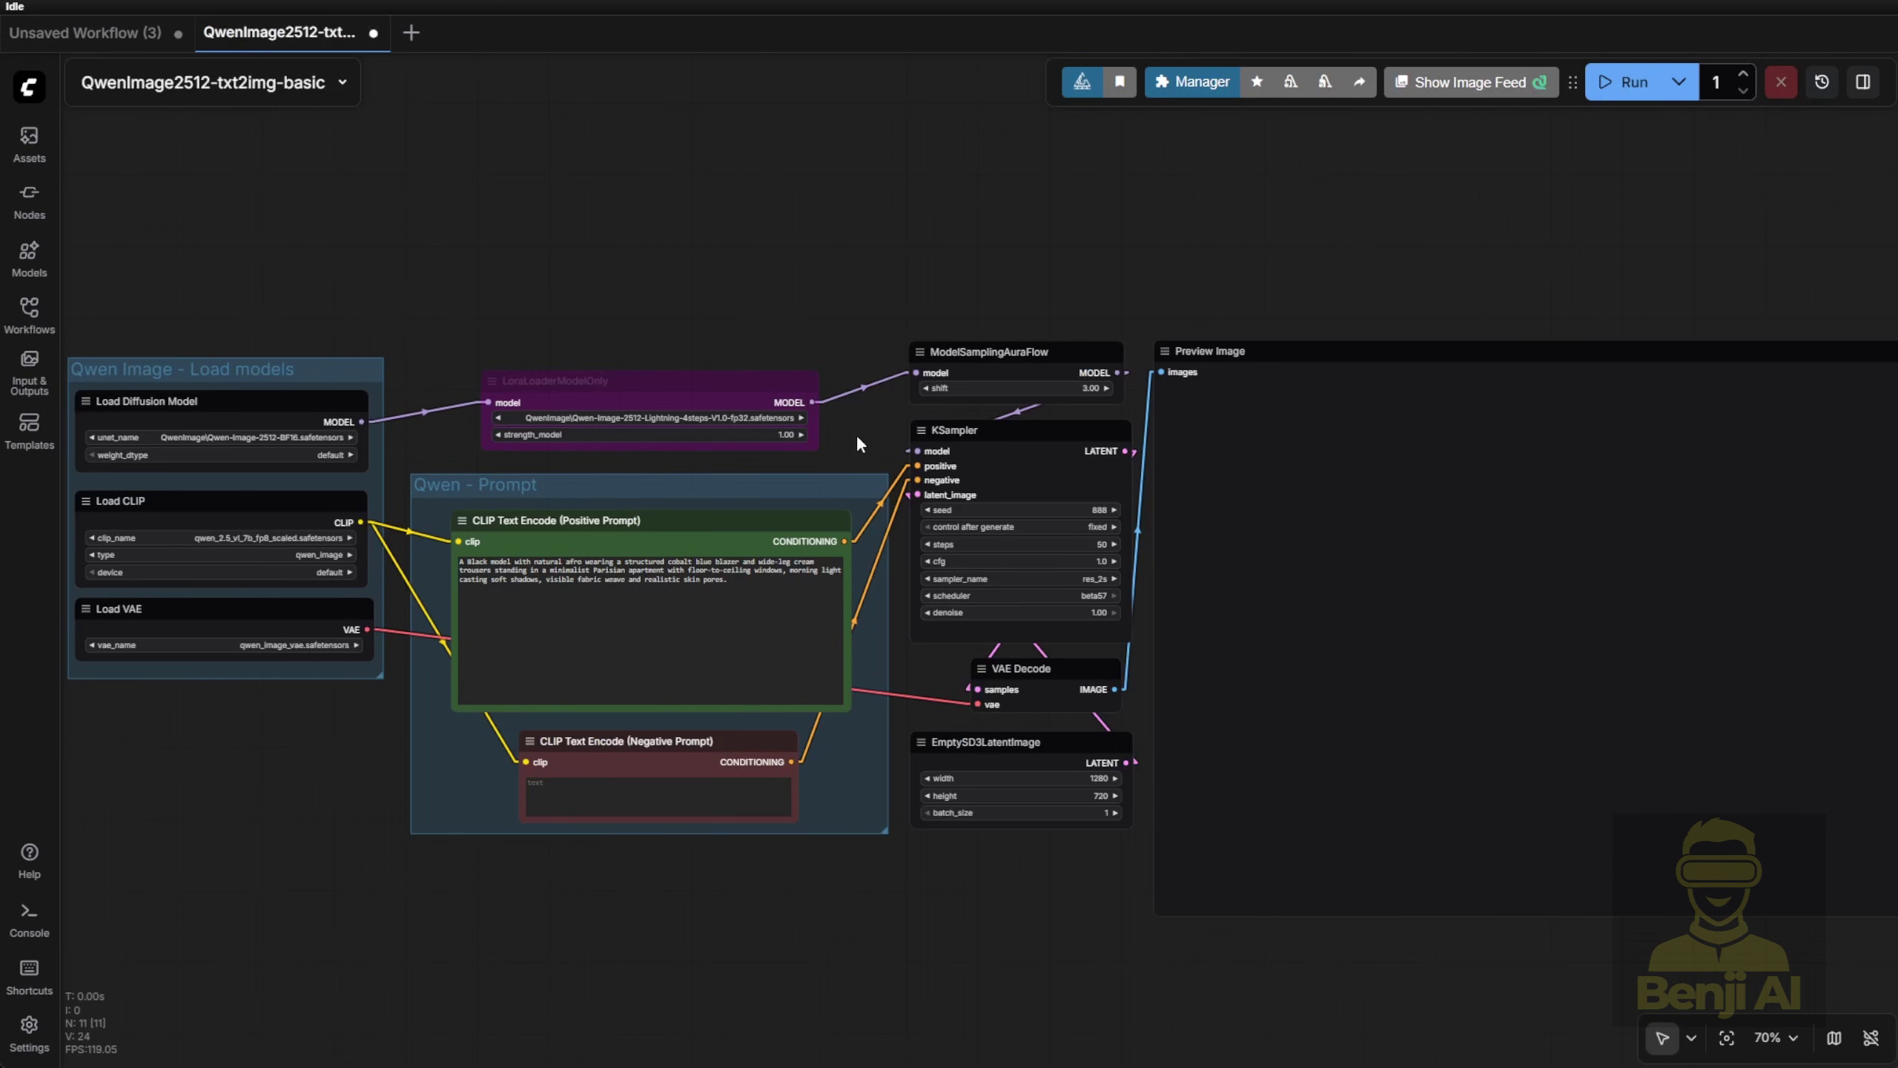
pyautogui.scroll(3, 855, 433)
pyautogui.click(634, 613)
pyautogui.hotkey('ctrl', 'a')
pyautogui.hotkey('ctrl', 'v')
pyautogui.scroll(7, 634, 613)
pyautogui.scroll(-4, 719, 685)
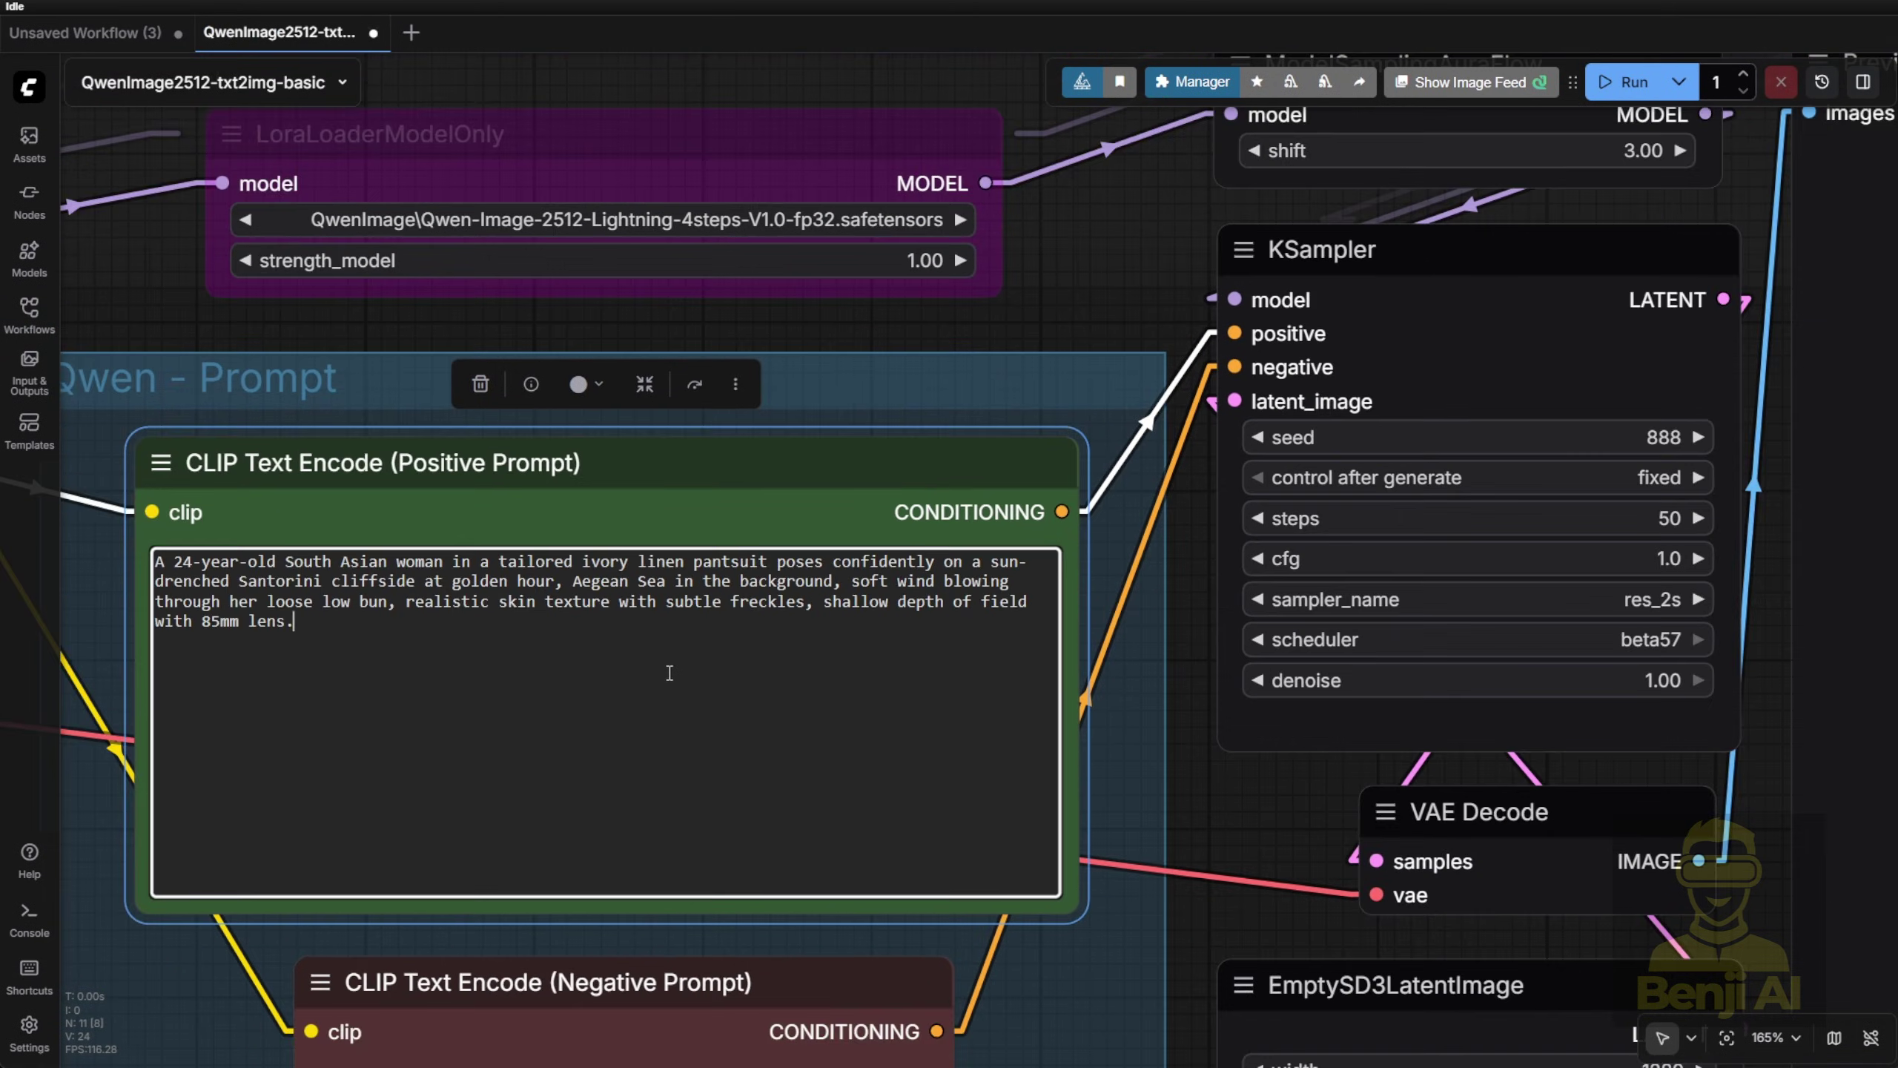
pyautogui.scroll(-3, 632, 671)
pyautogui.hotkey('ctrl', 'Return')
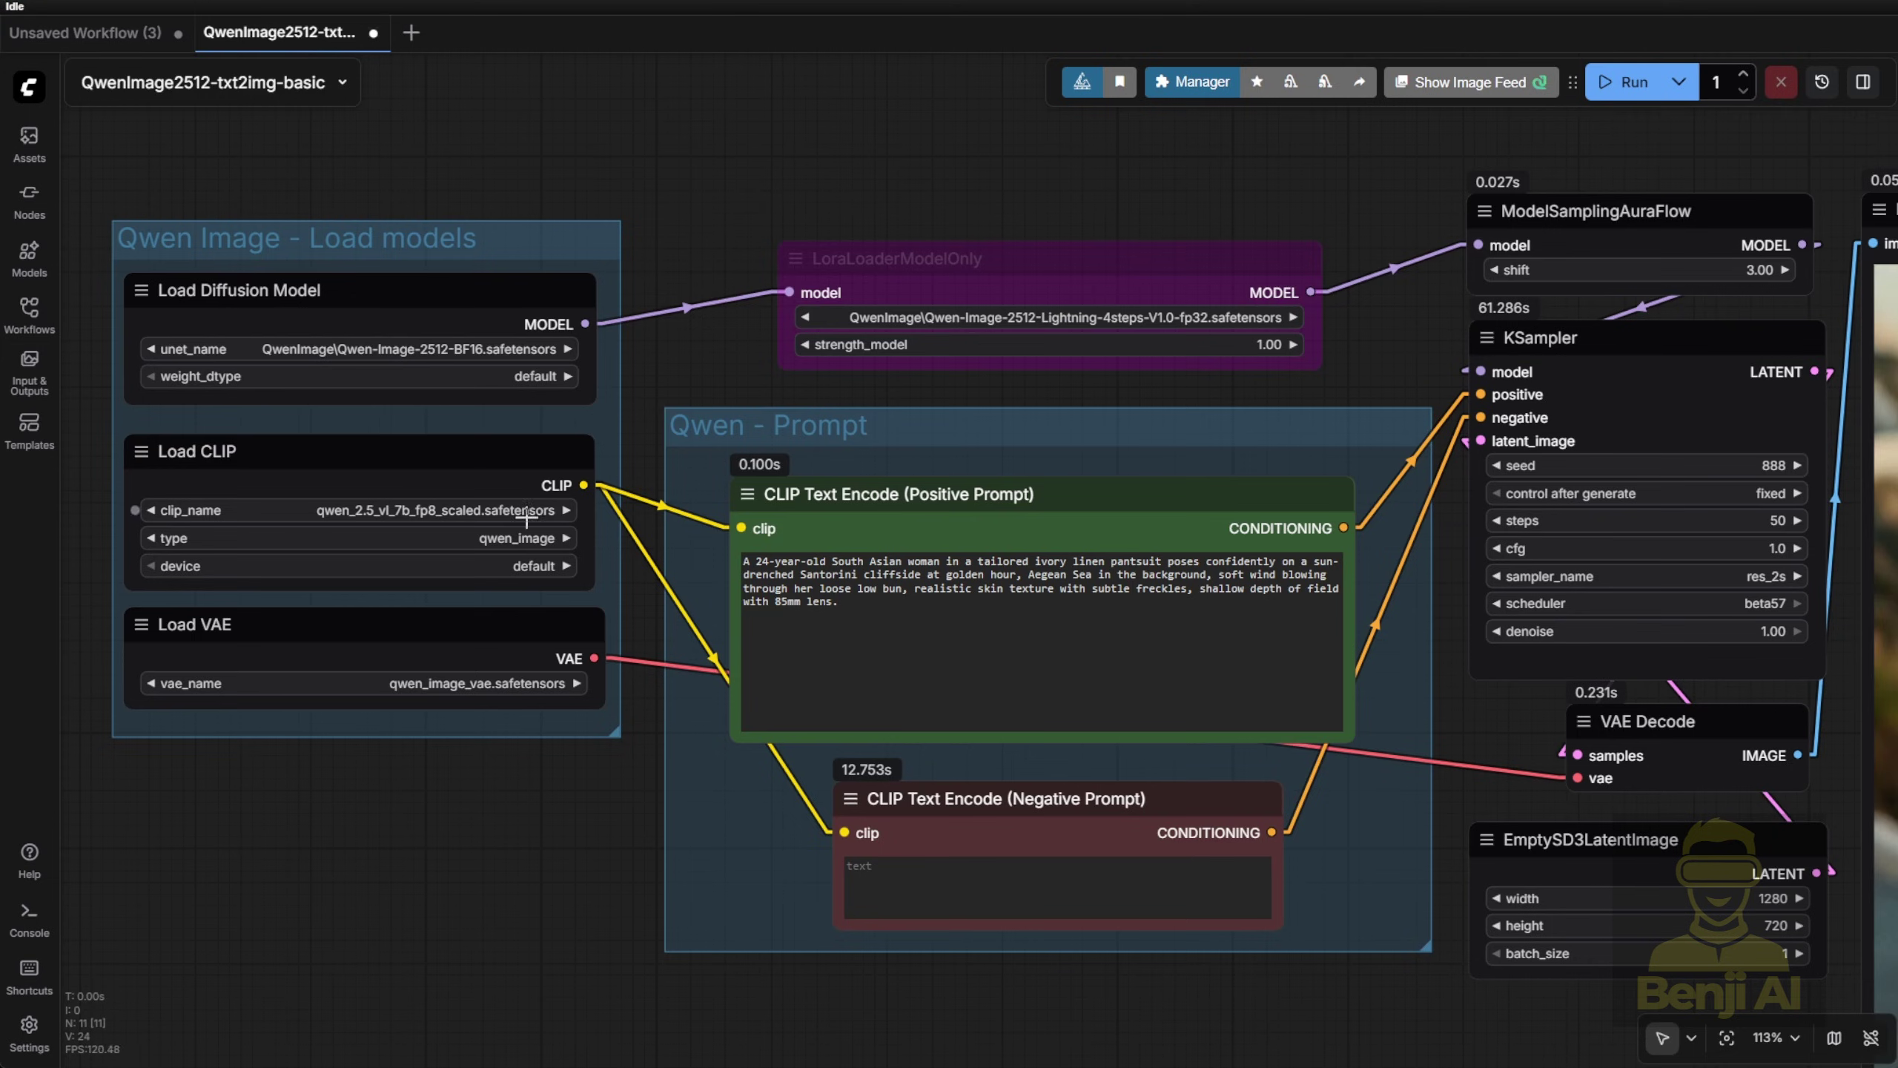
# Enlarge the Preview Image node to inspect the 1280×720 seaside cliff render
pyautogui.hscroll(10, 700, 344)
pyautogui.scroll(-2, 545, 493)
pyautogui.scroll(-2, 544, 456)
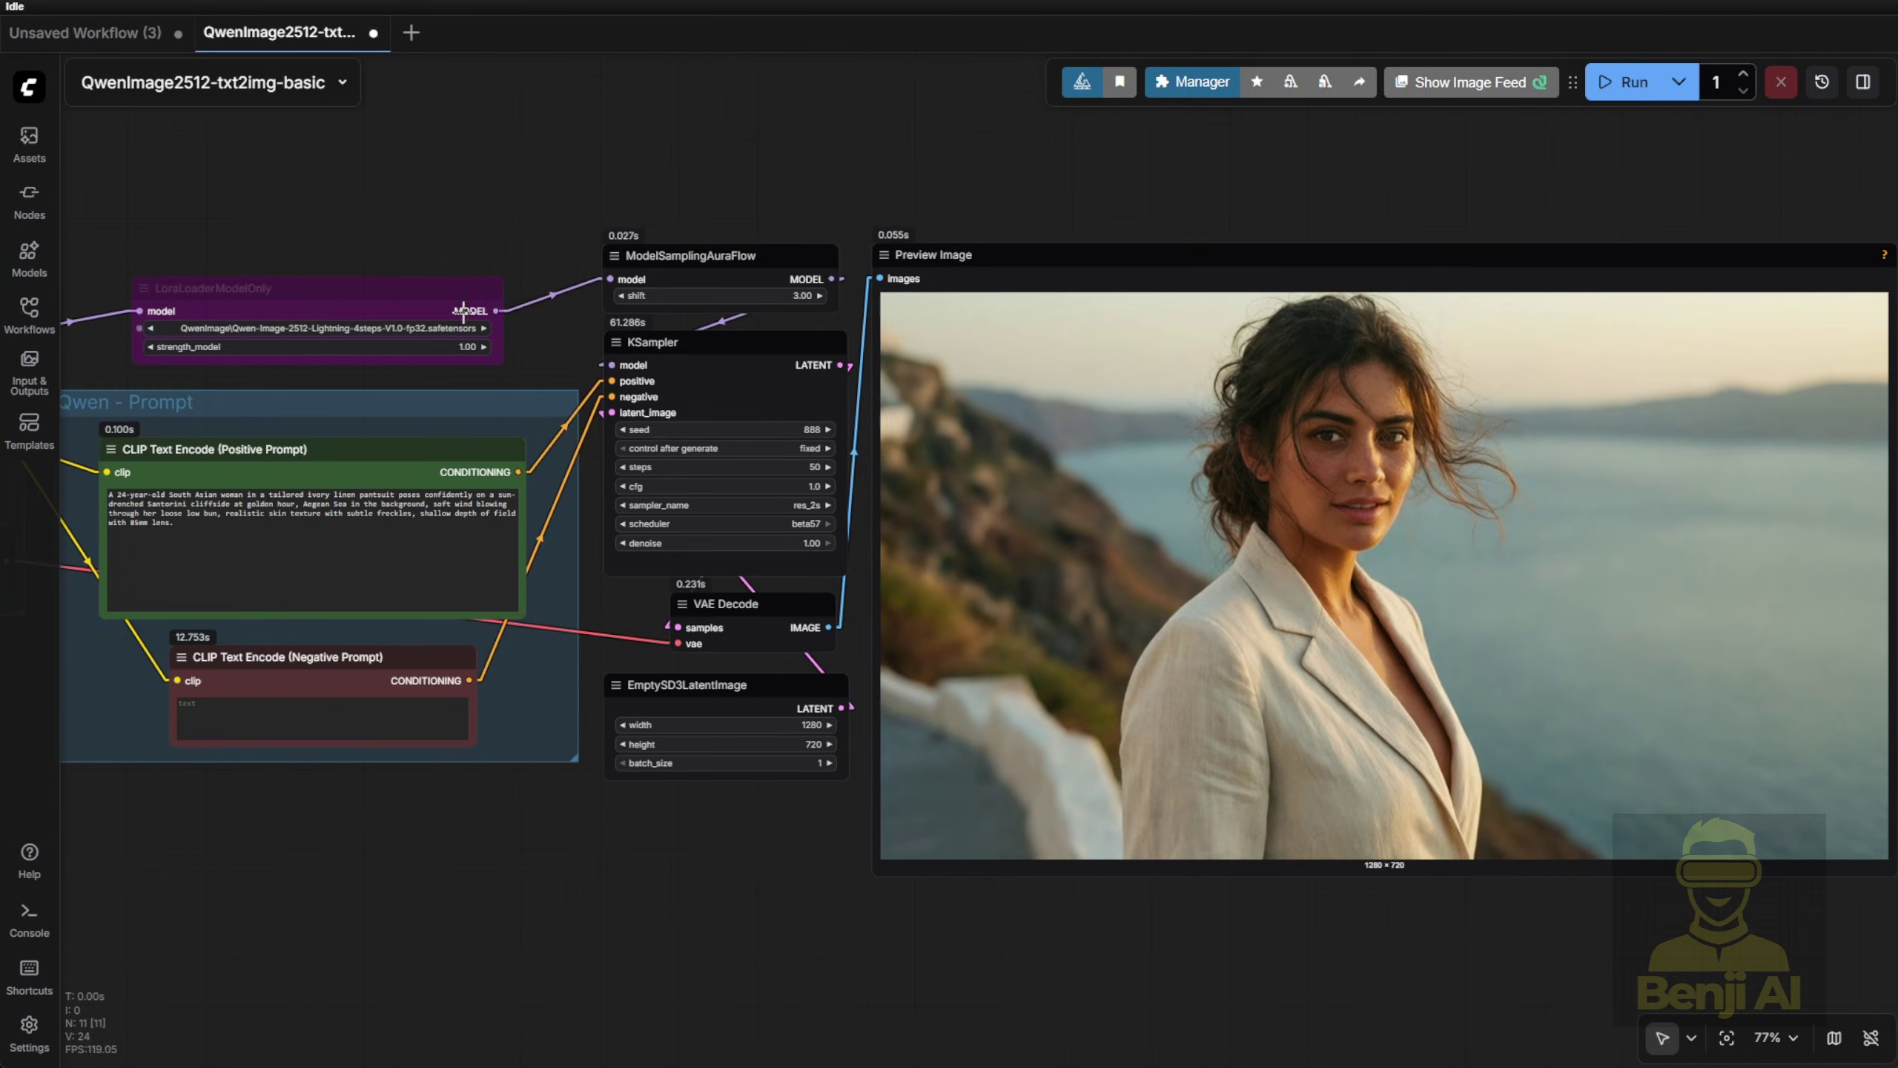
pyautogui.hscroll(-5, 545, 456)
pyautogui.hscroll(8, 1121, 490)
pyautogui.scroll(2, 1121, 568)
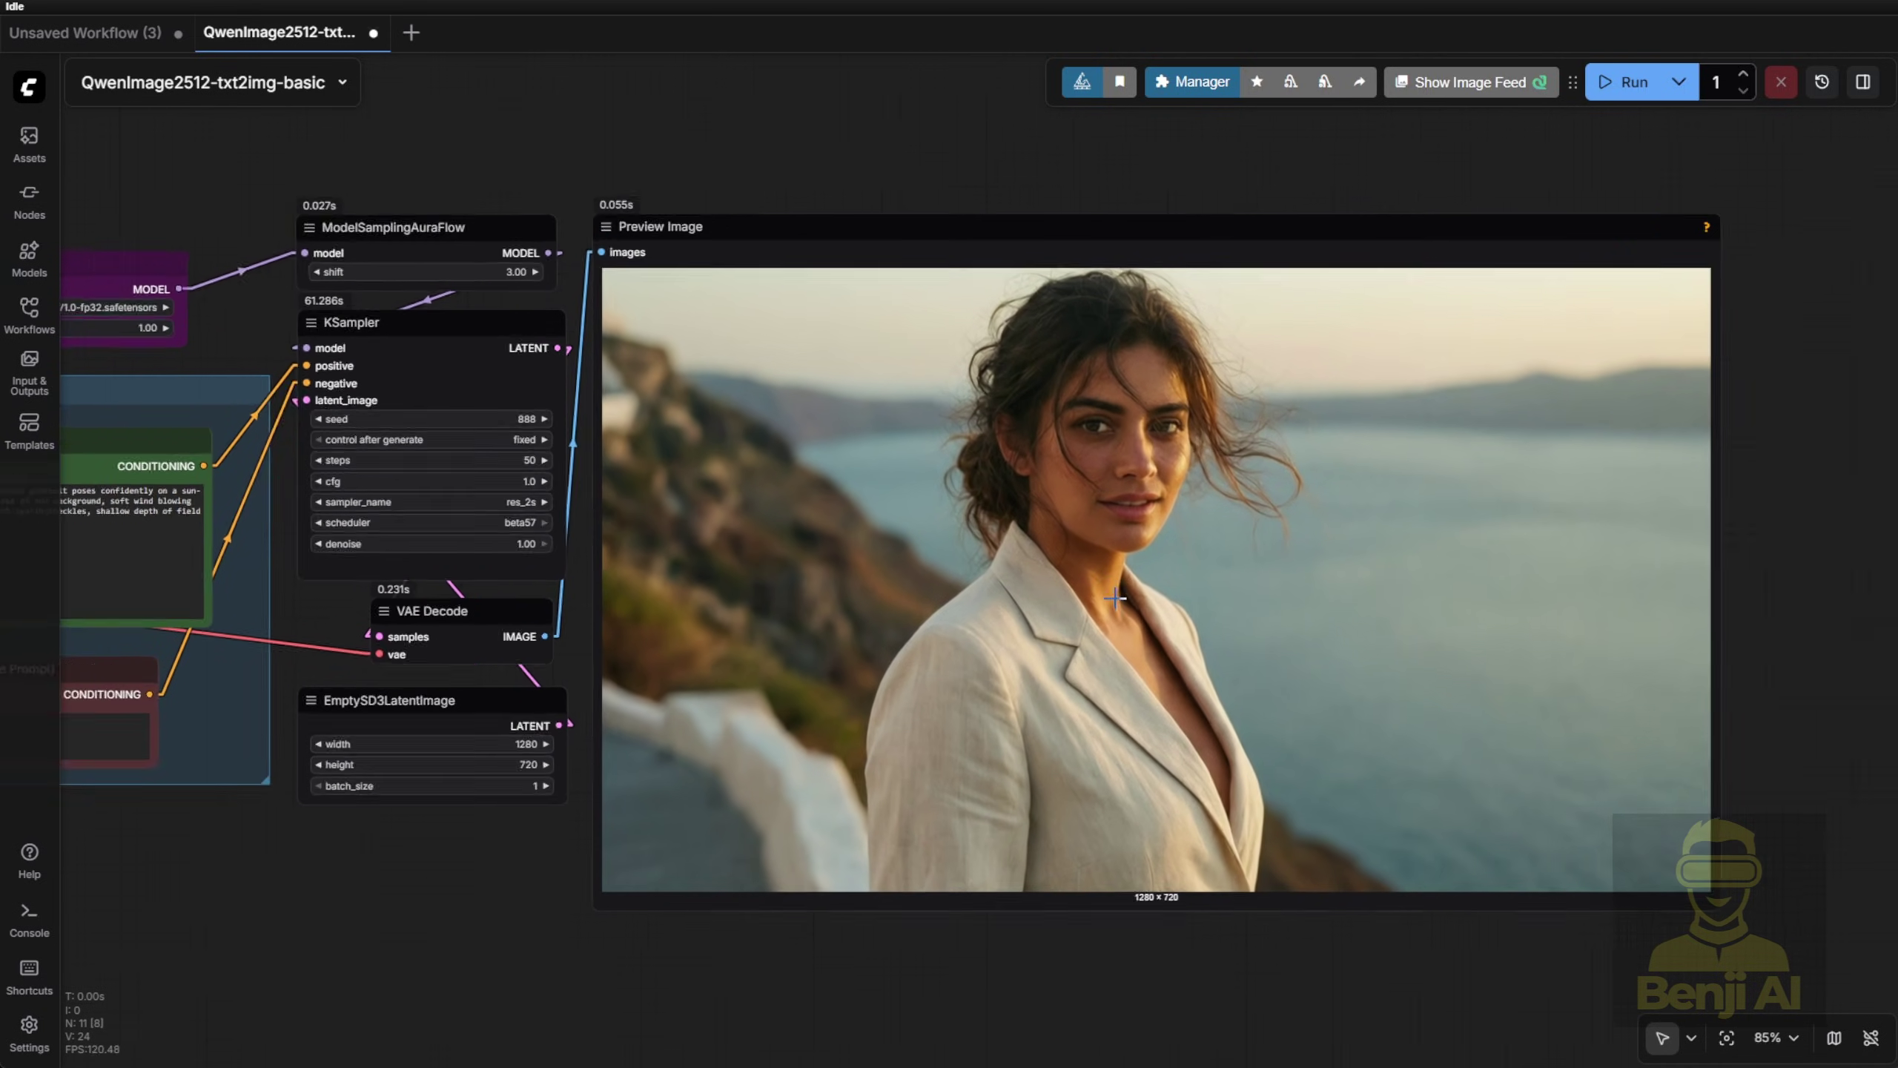
pyautogui.hscroll(5, 1489, 1006)
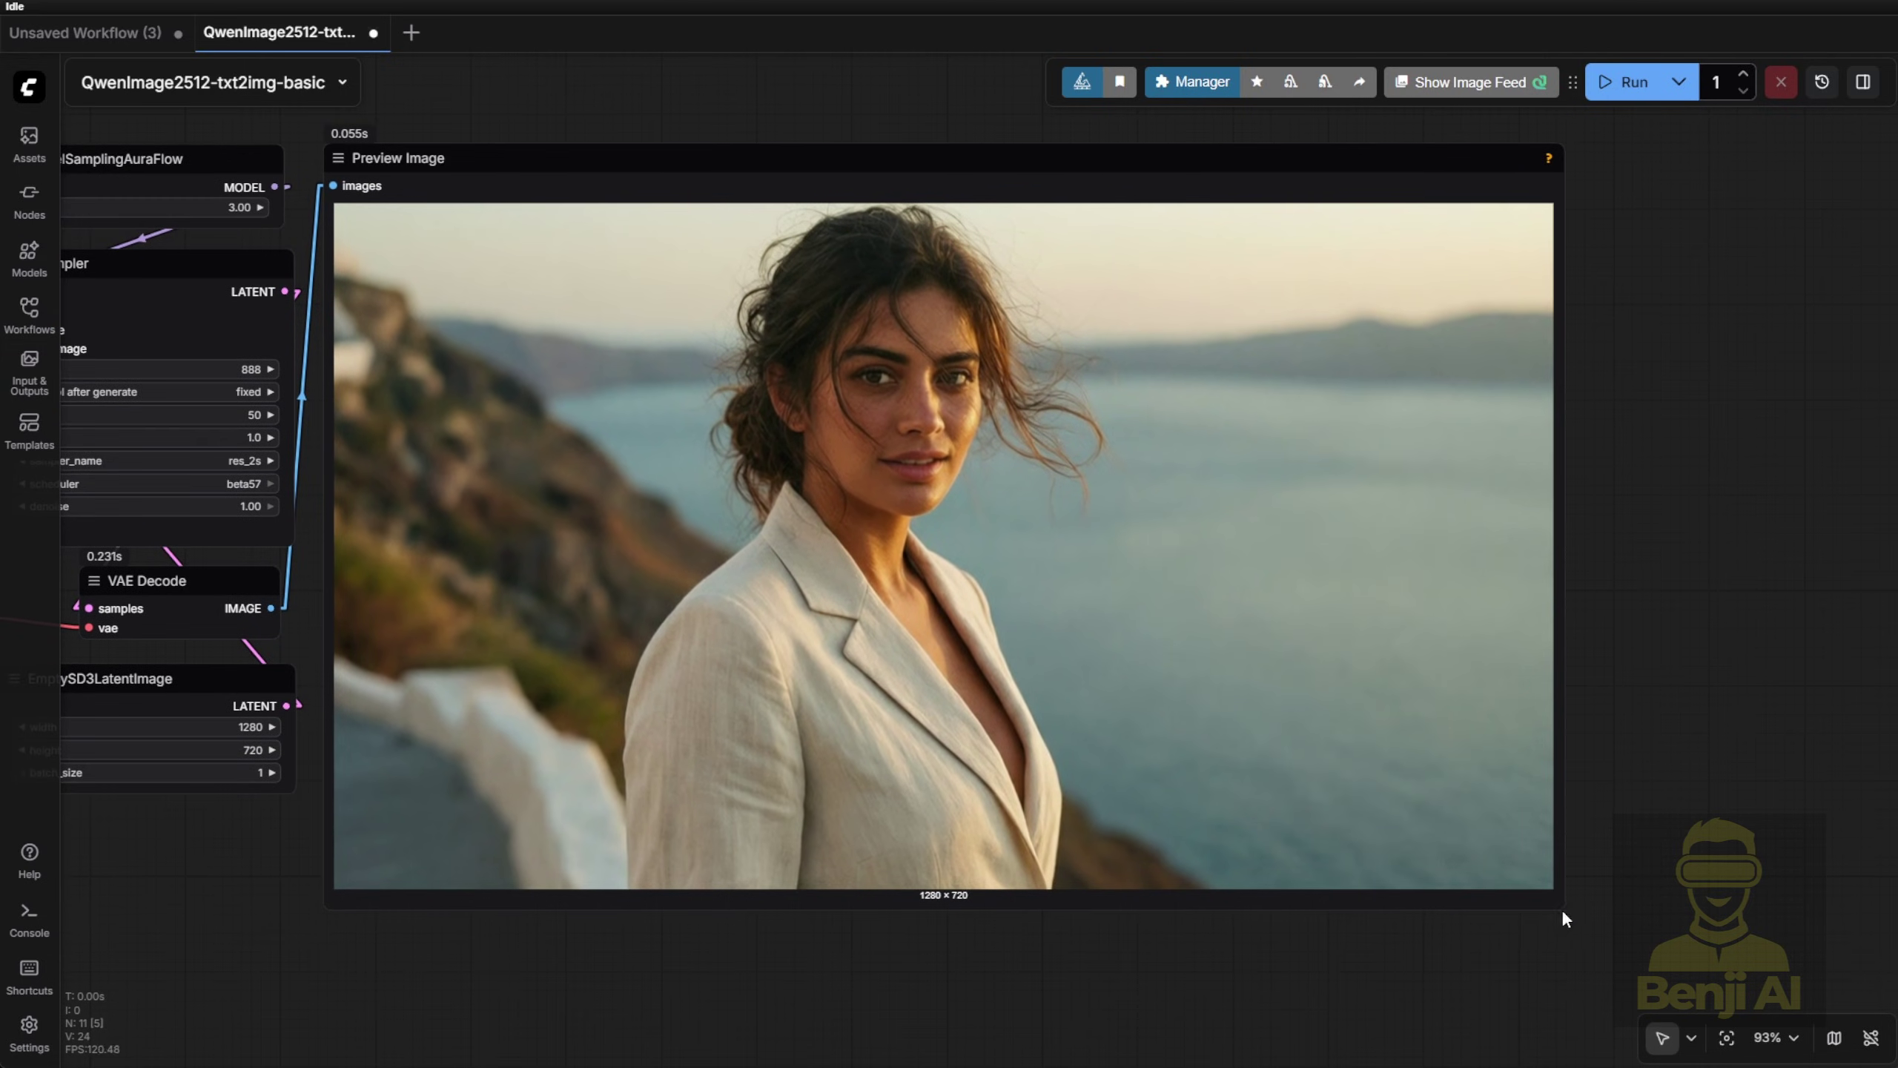
pyautogui.moveTo(1560, 902); pyautogui.dragTo(1610, 919)
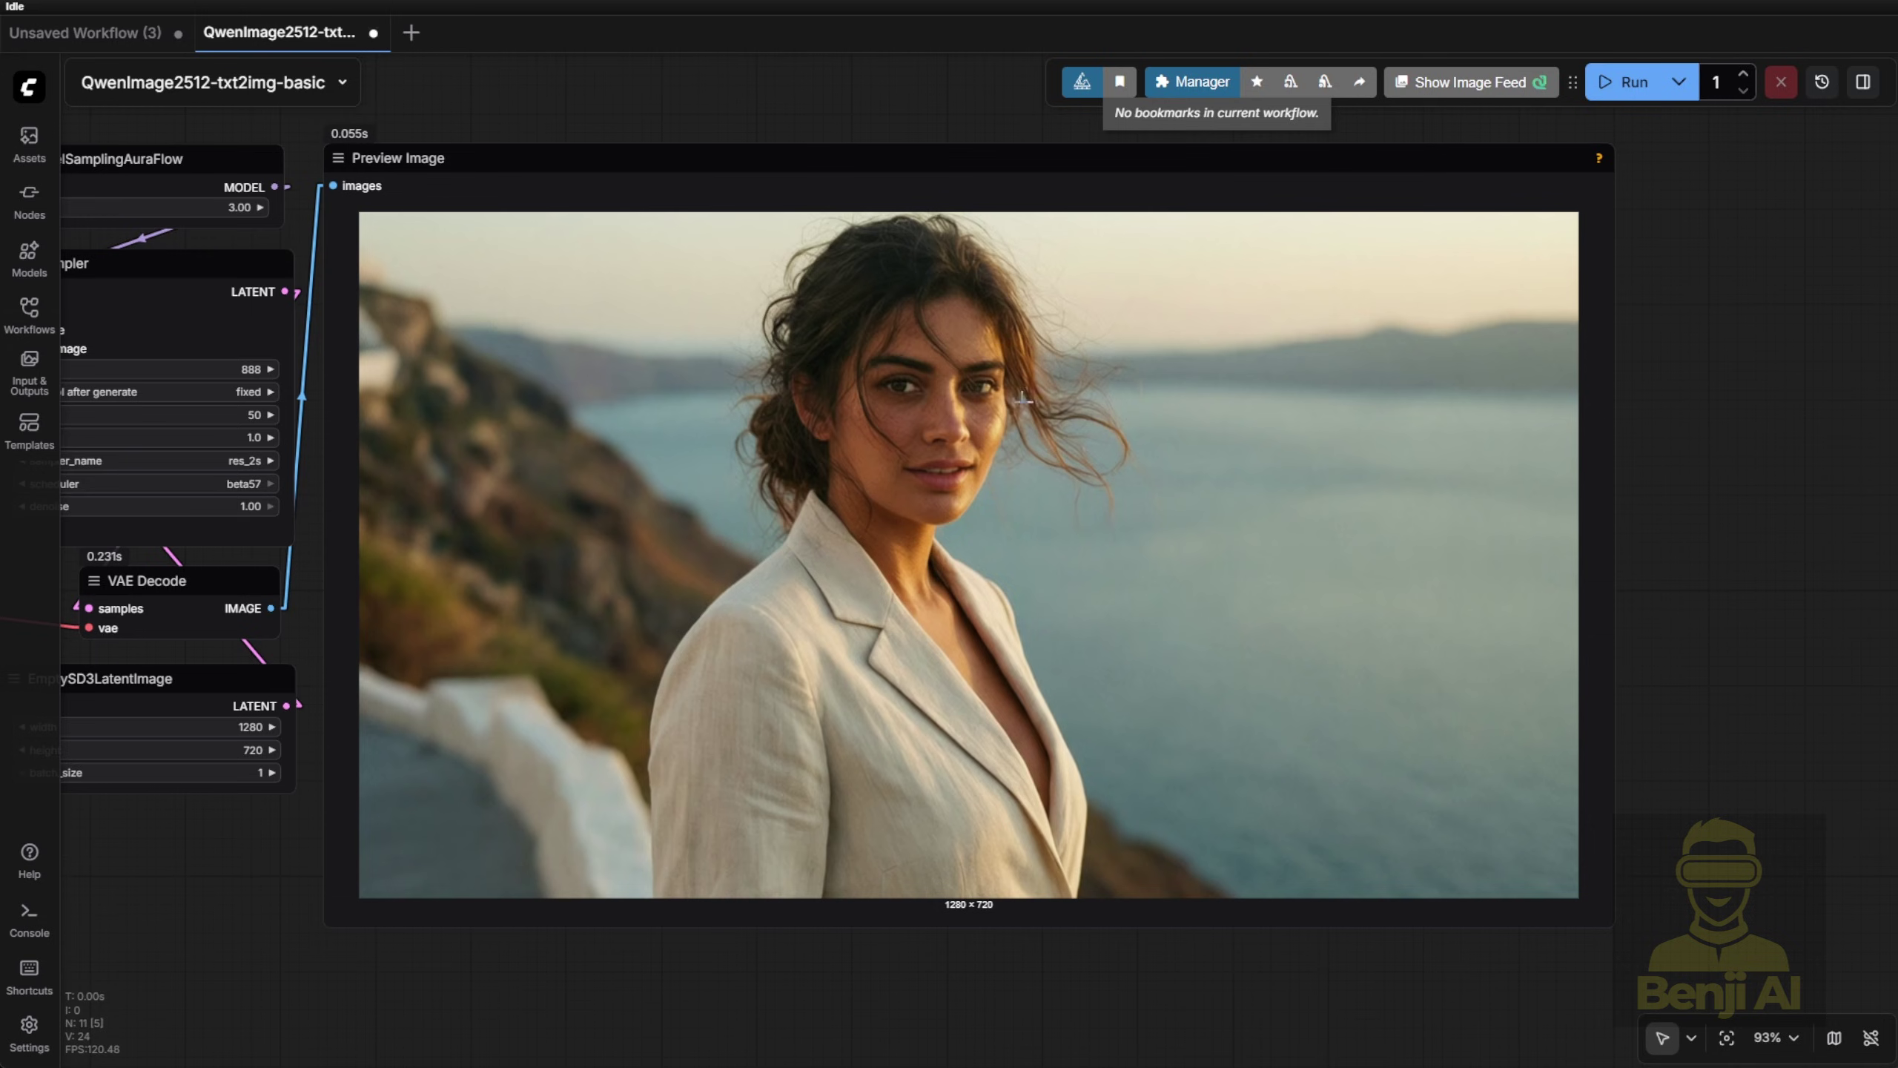
pyautogui.scroll(3, 1022, 402)
pyautogui.scroll(-1, 961, 419)
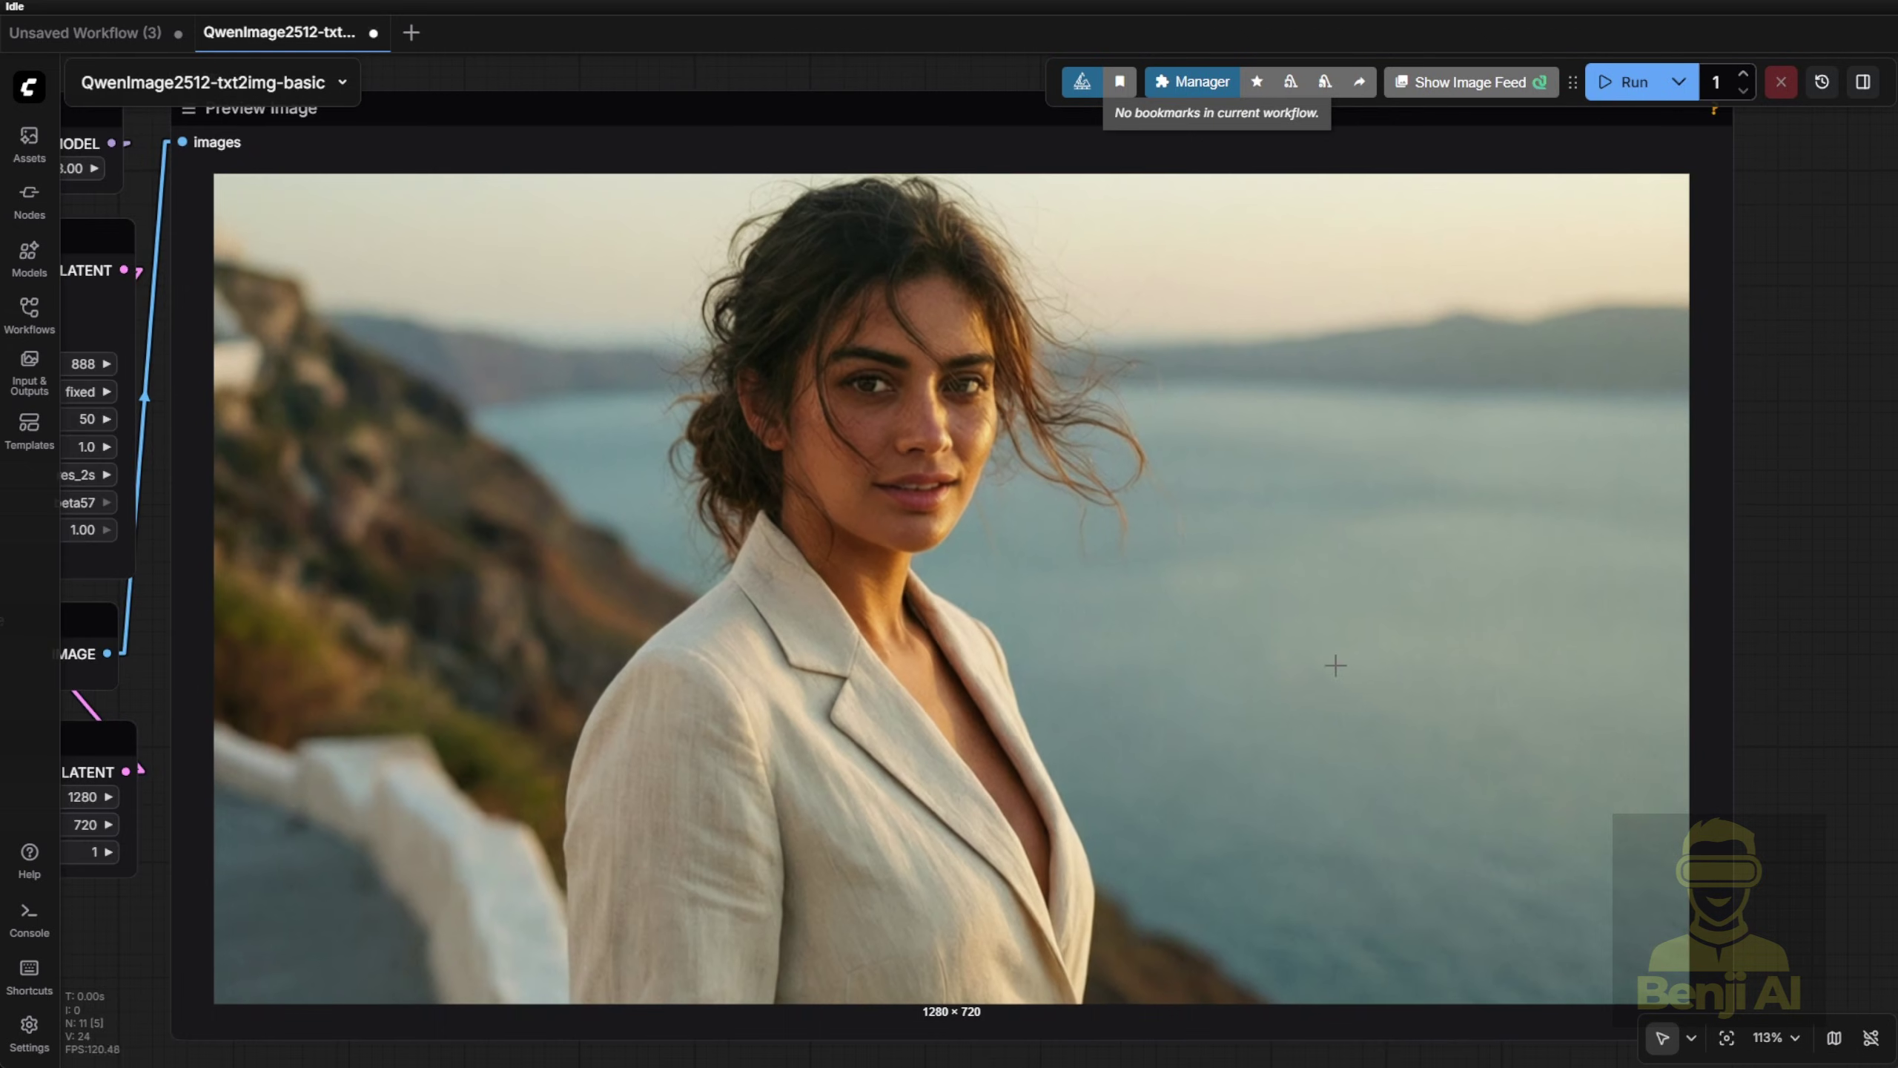
pyautogui.scroll(-1, 1300, 634)
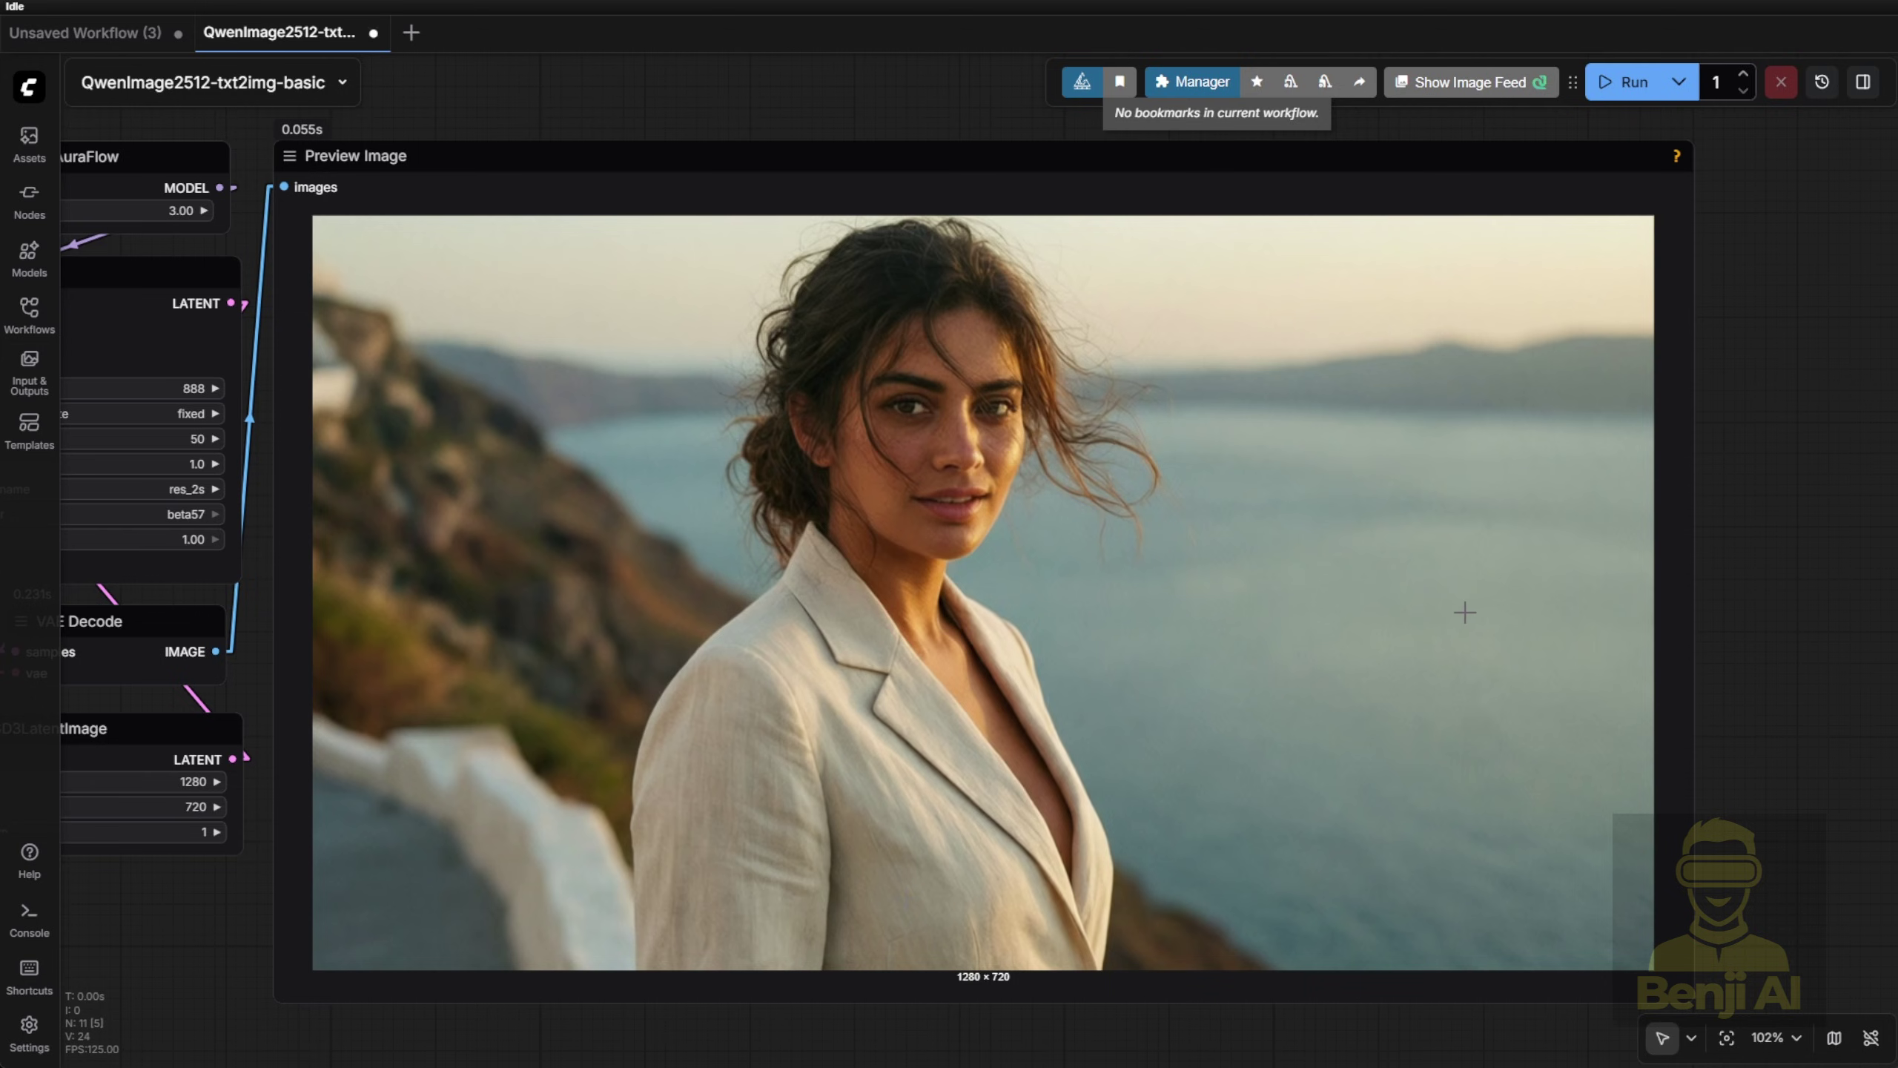
# Paste the rain-soaked Tokyo street prompt with the neon Ramen sign and queue a 1280×720 render
pyautogui.scroll(-3, 1390, 509)
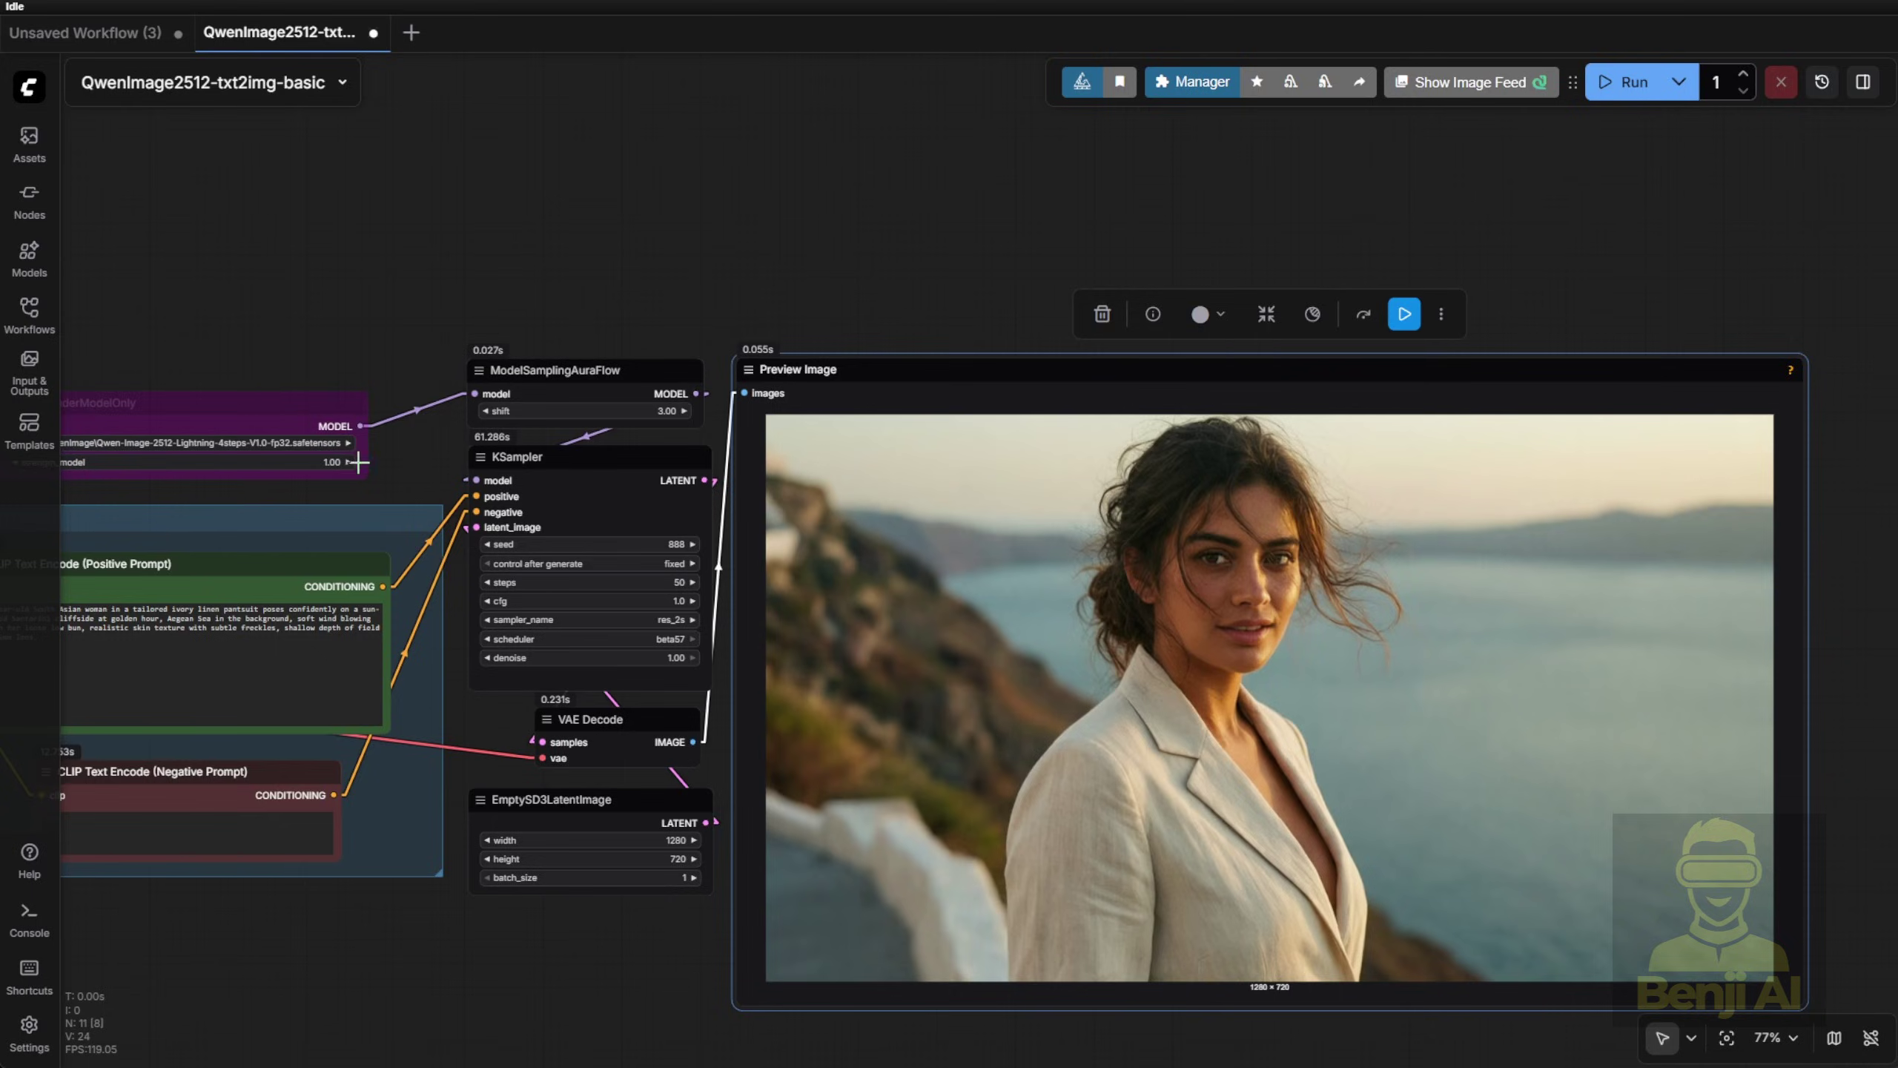
pyautogui.moveTo(358, 426); pyautogui.dragTo(637, 181)
pyautogui.click(391, 586)
pyautogui.hotkey('ctrl', 'a')
pyautogui.write('Rain-soaked Tokyo street at night: a young East Asian woman in a transparent PVC trench coat over a red satin slip dress walks under a glowing neon "Ramen" sign, reflections on wet asphalt, shallow puddles, realistic rain streaks on lens, cinematic ambient lighting.')
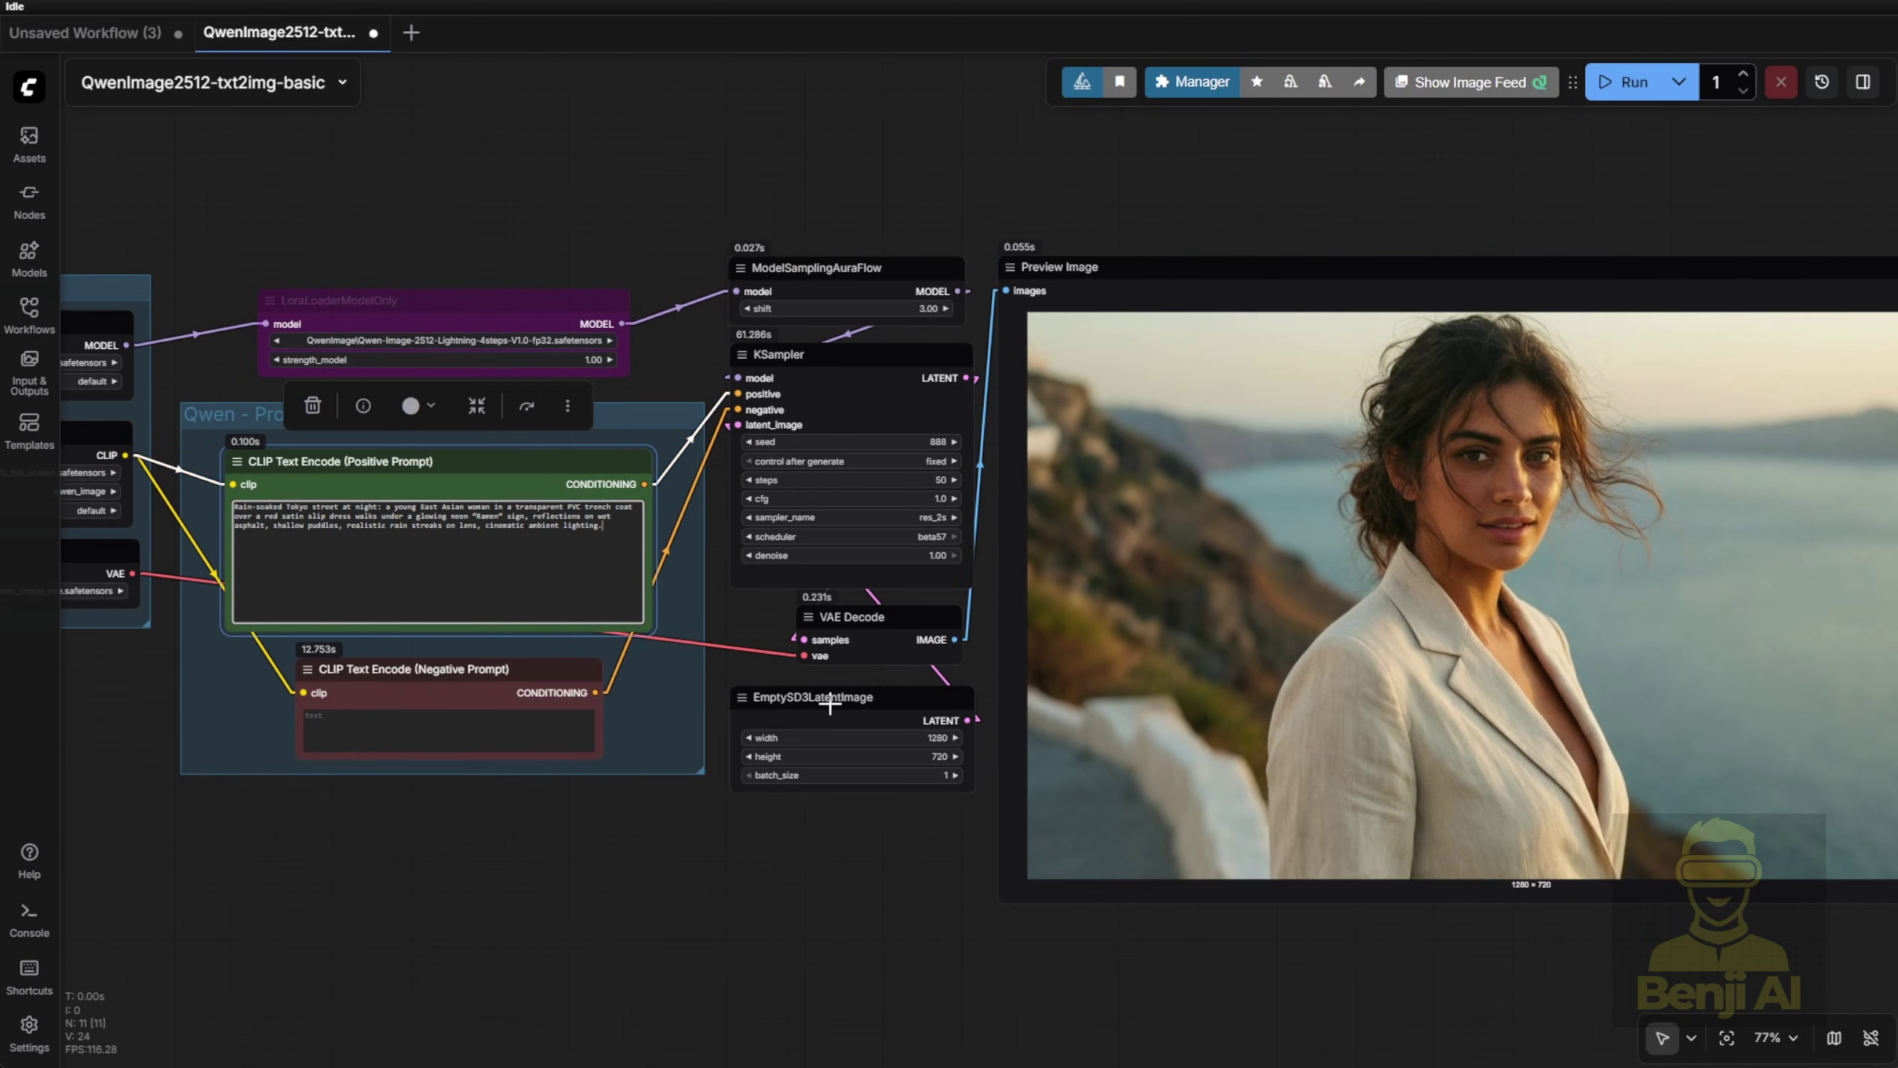
pyautogui.hotkey('ctrl', 'Return')
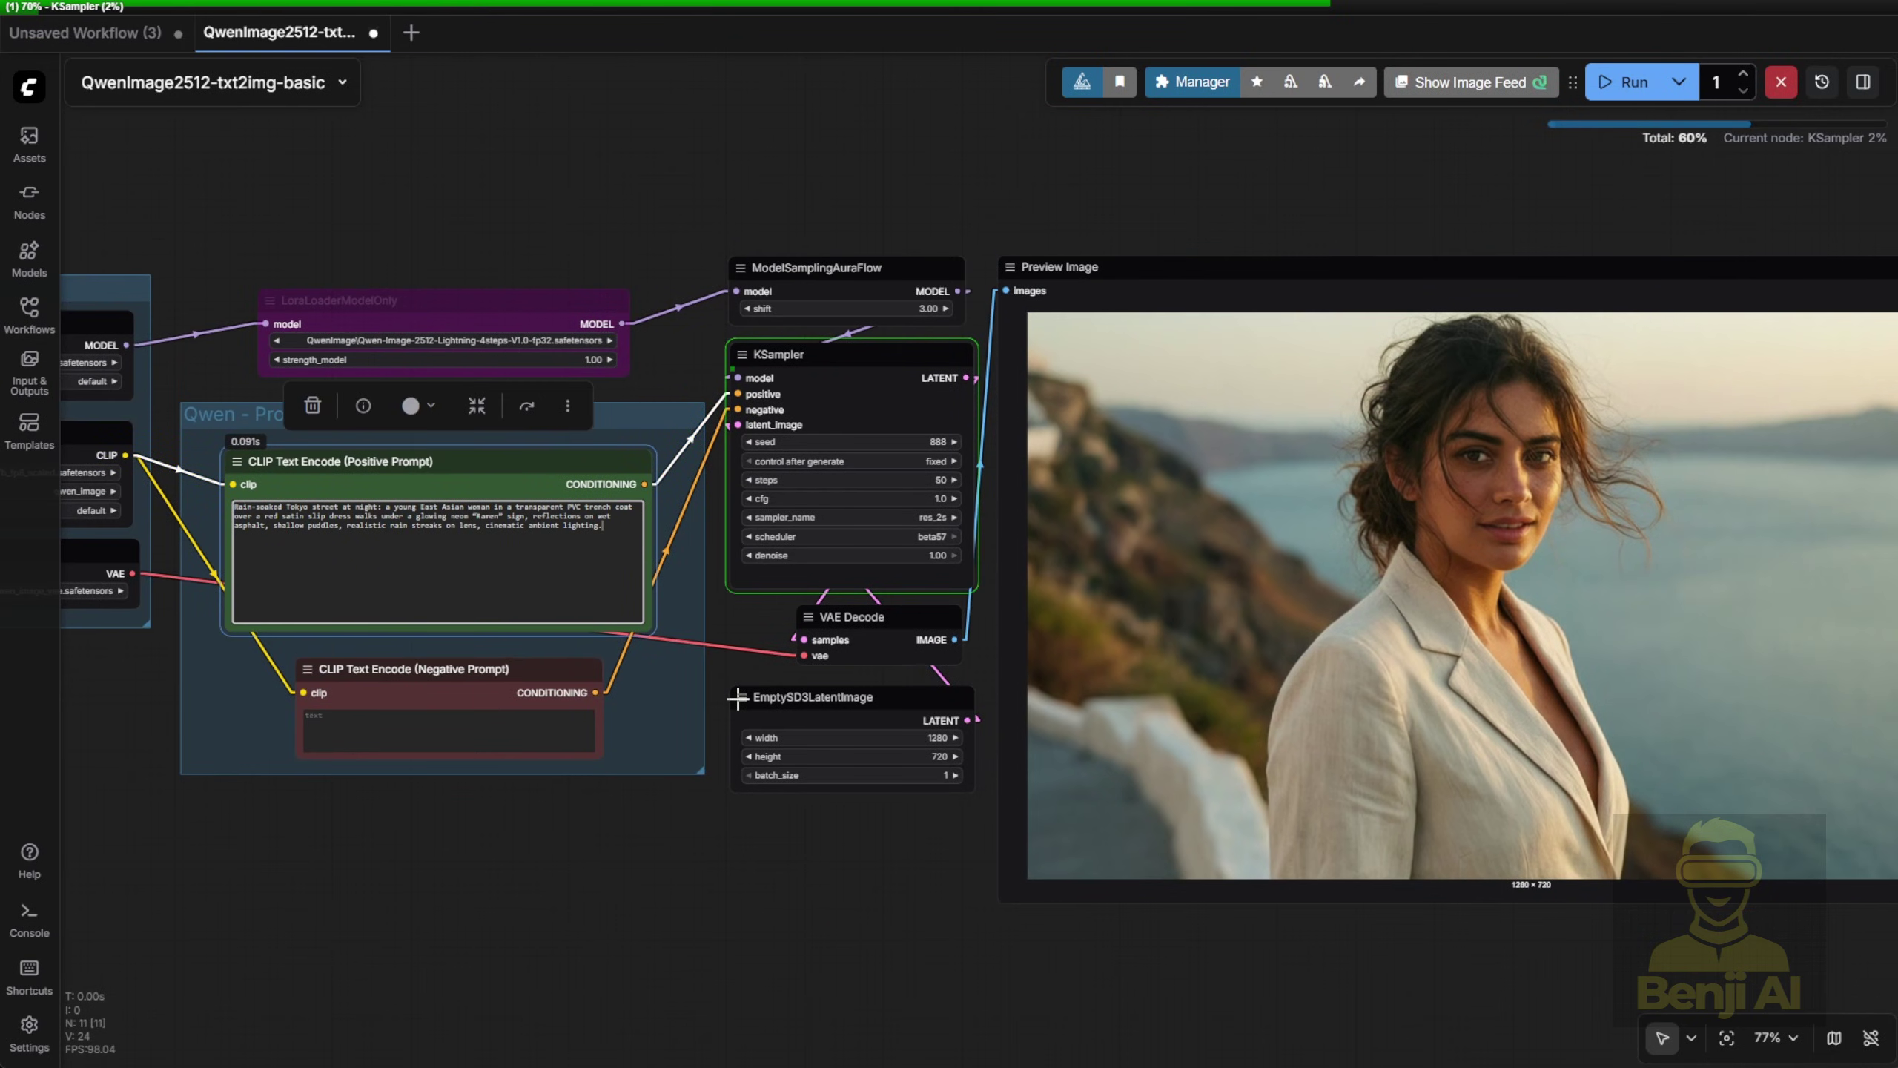
pyautogui.scroll(8, 285, 575)
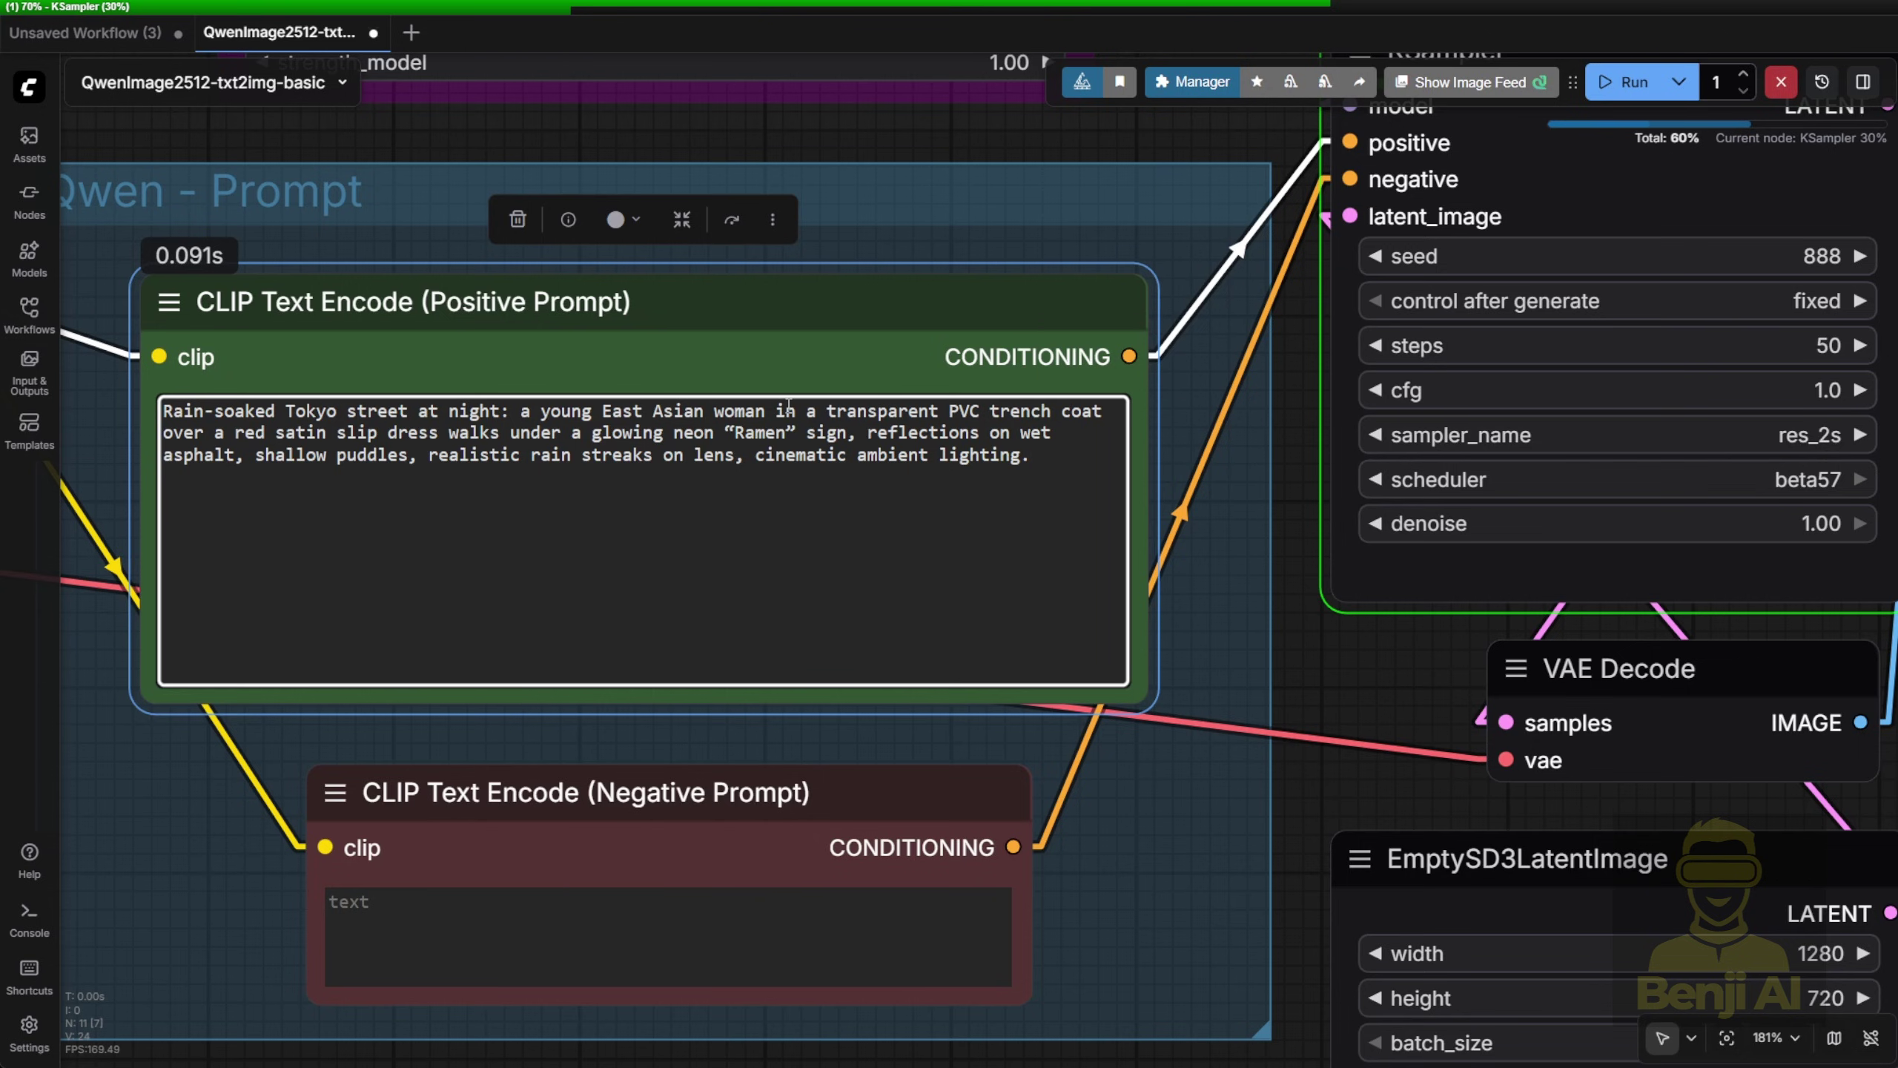
pyautogui.scroll(-2, 1148, 908)
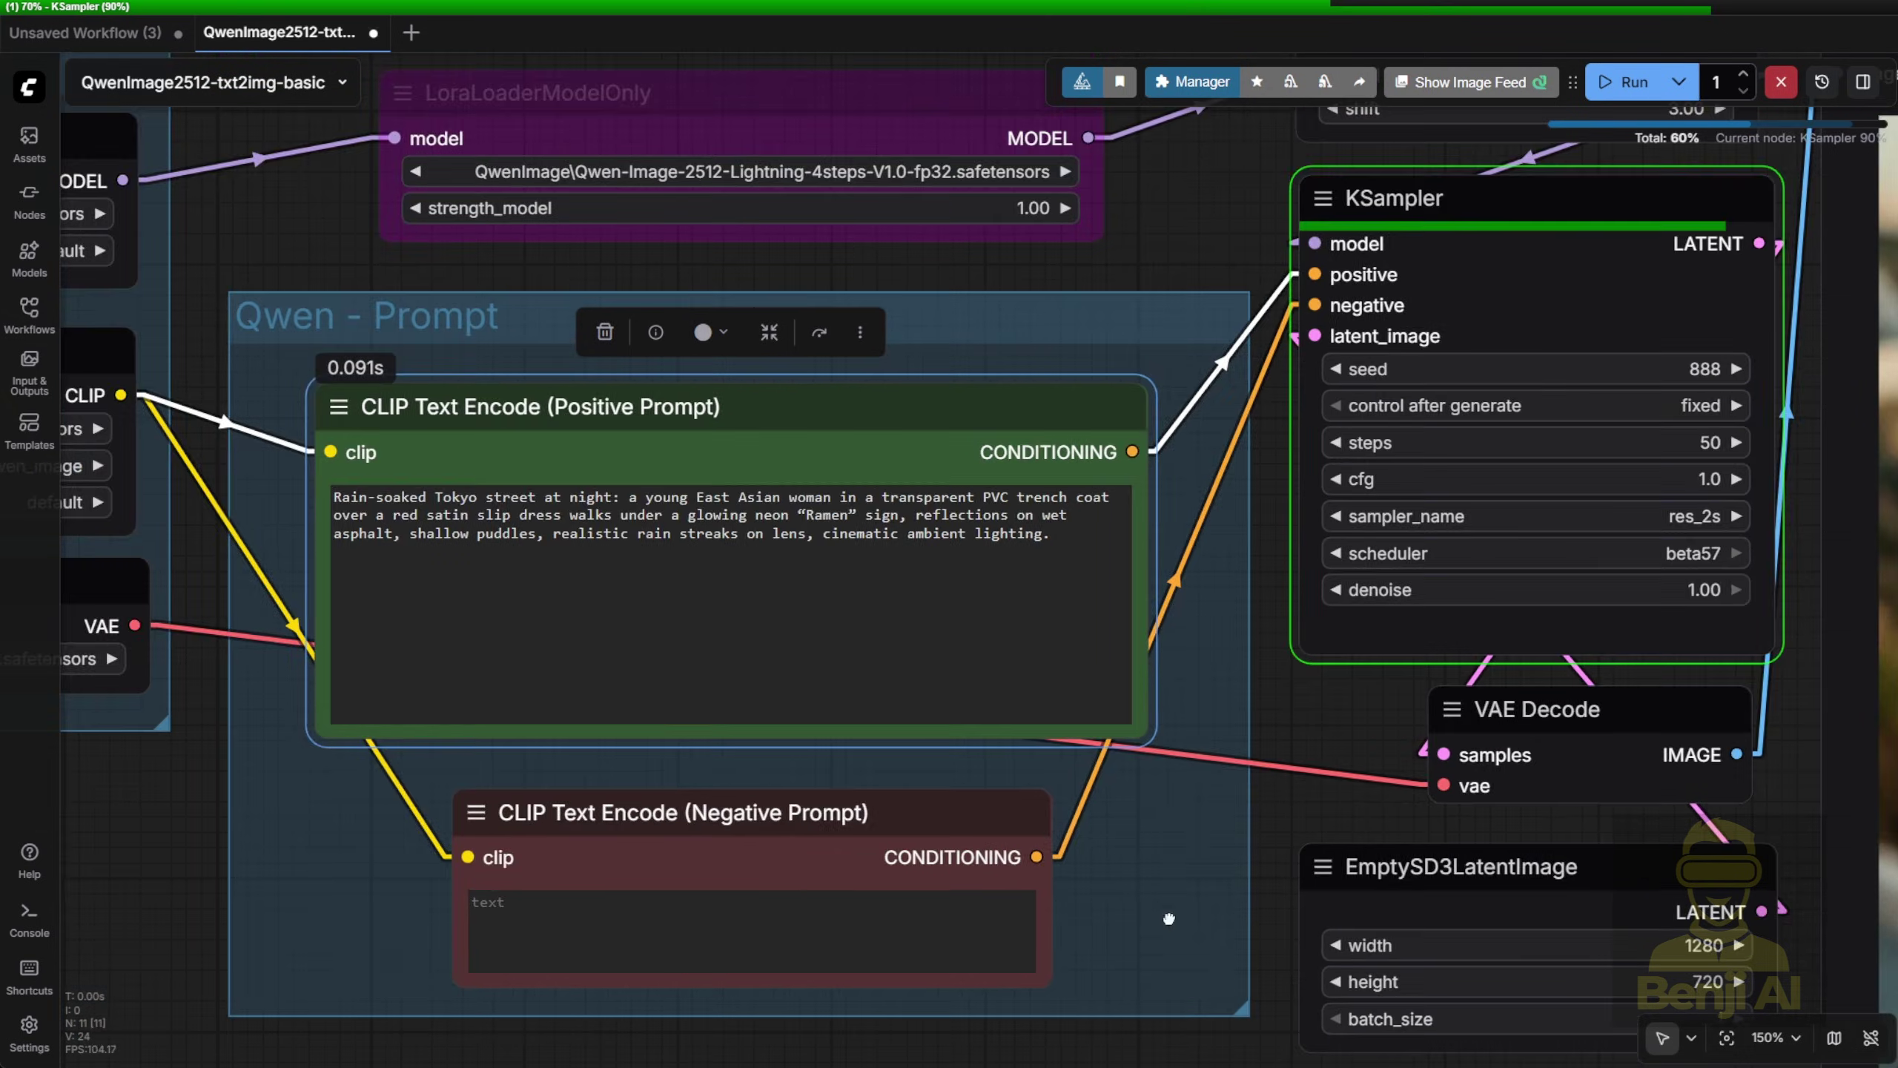
pyautogui.moveTo(1148, 907); pyautogui.dragTo(261, 716)
pyautogui.scroll(-5, 261, 717)
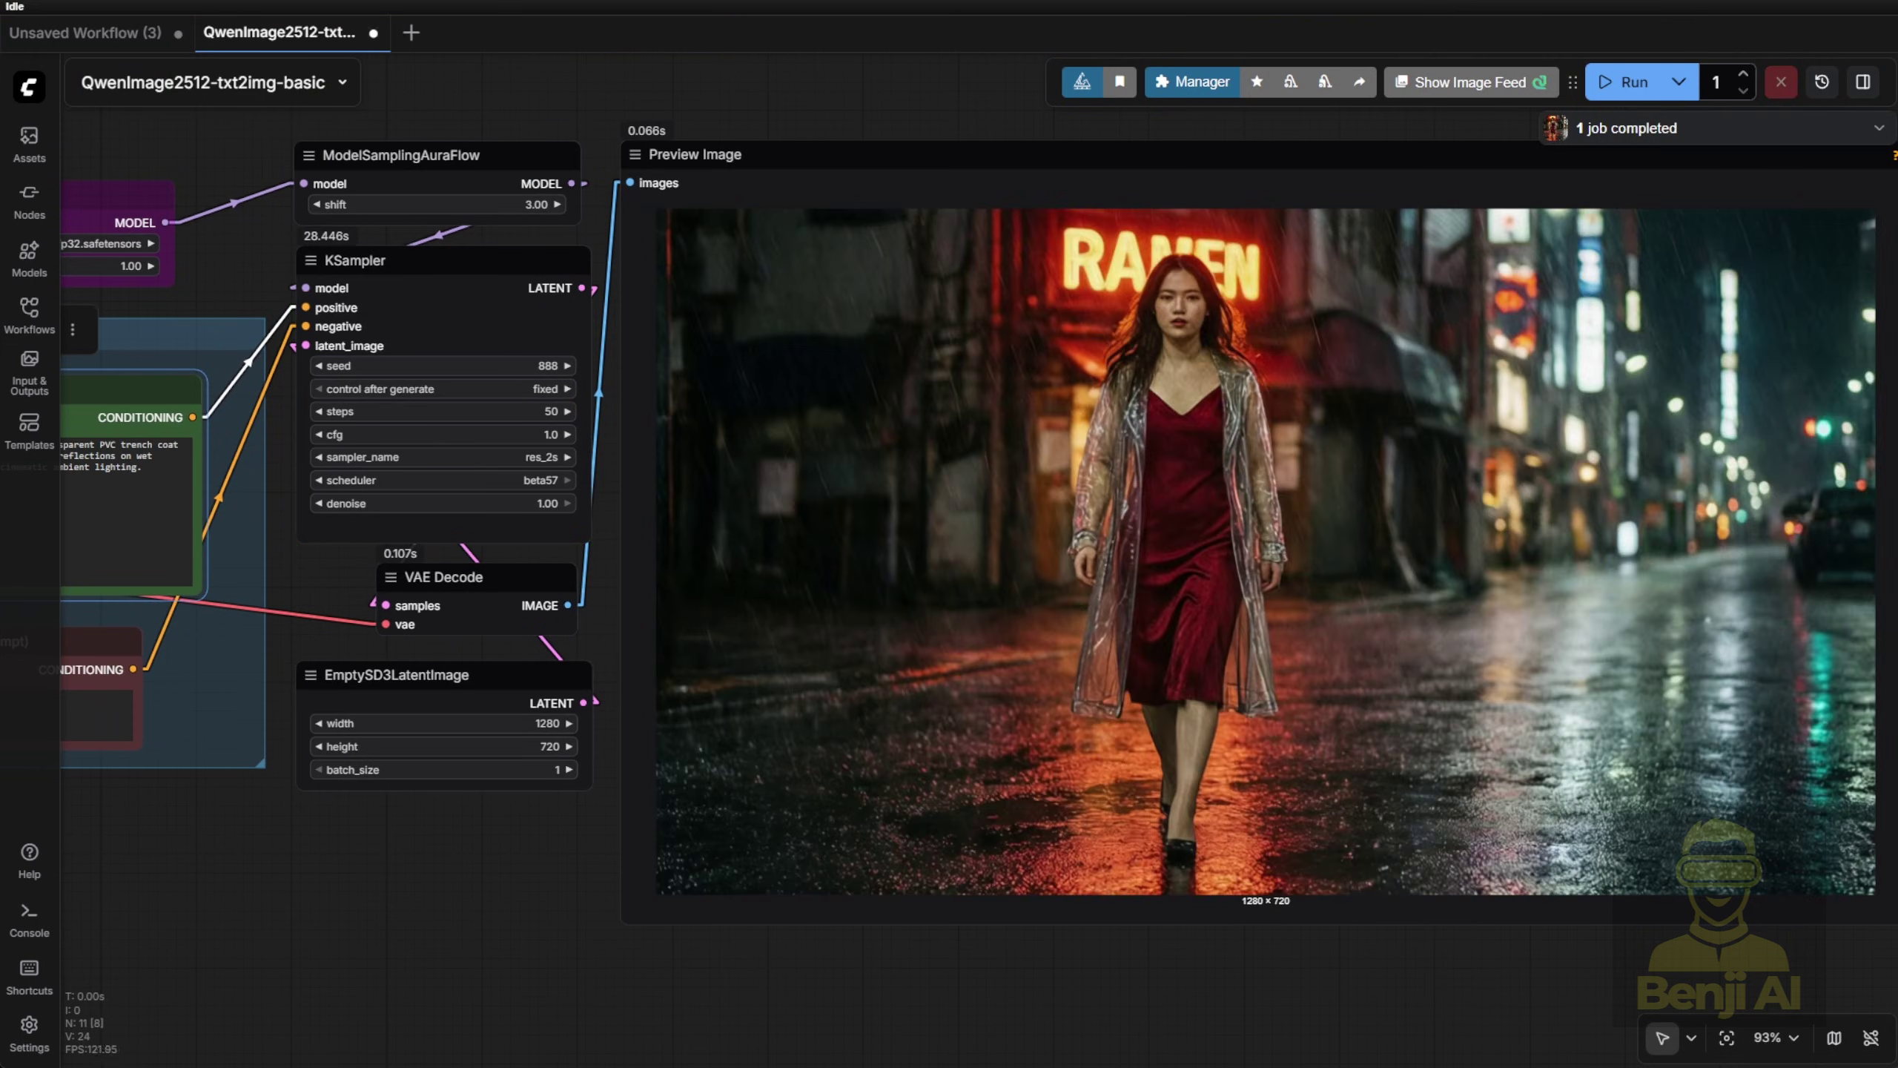
# Move the positive prompt node above the preview and make it shorter and wider
pyautogui.scroll(-2, 1001, 1002)
pyautogui.click(1236, 1009)
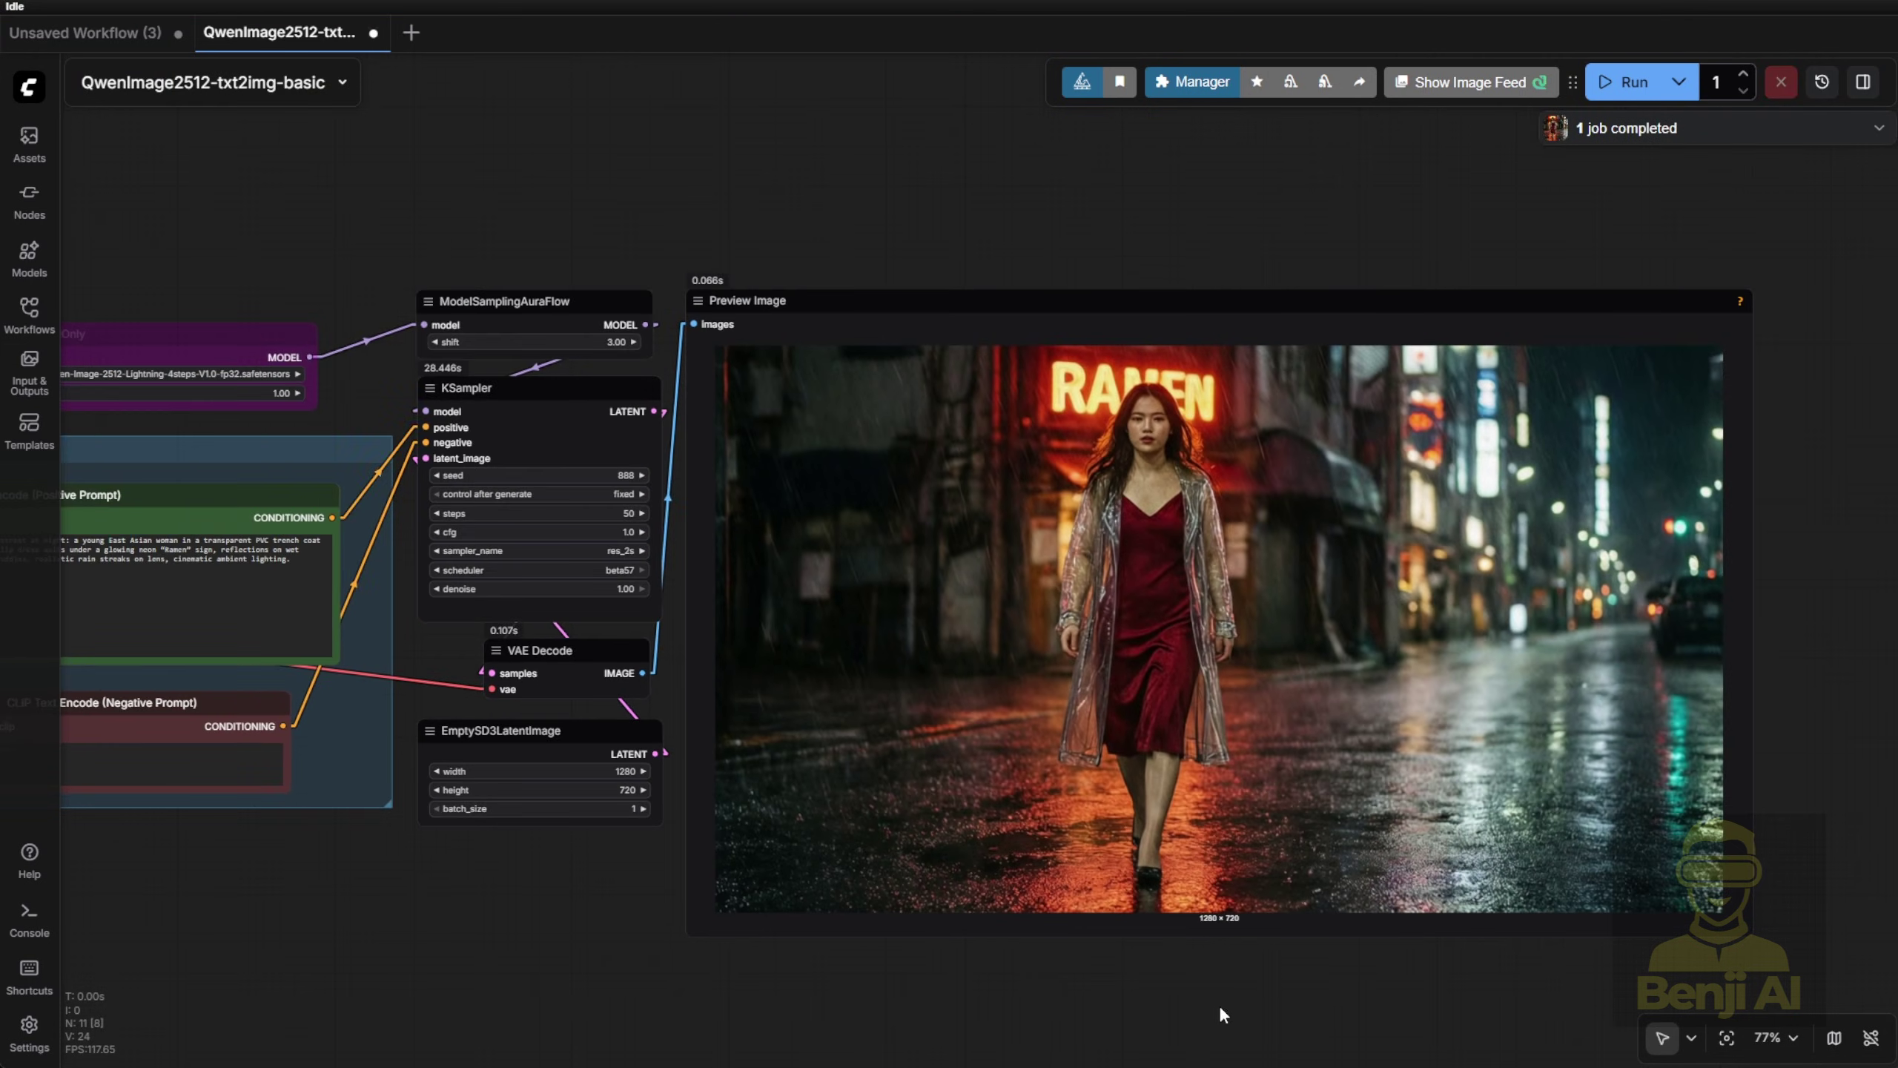
pyautogui.scroll(1, 1263, 241)
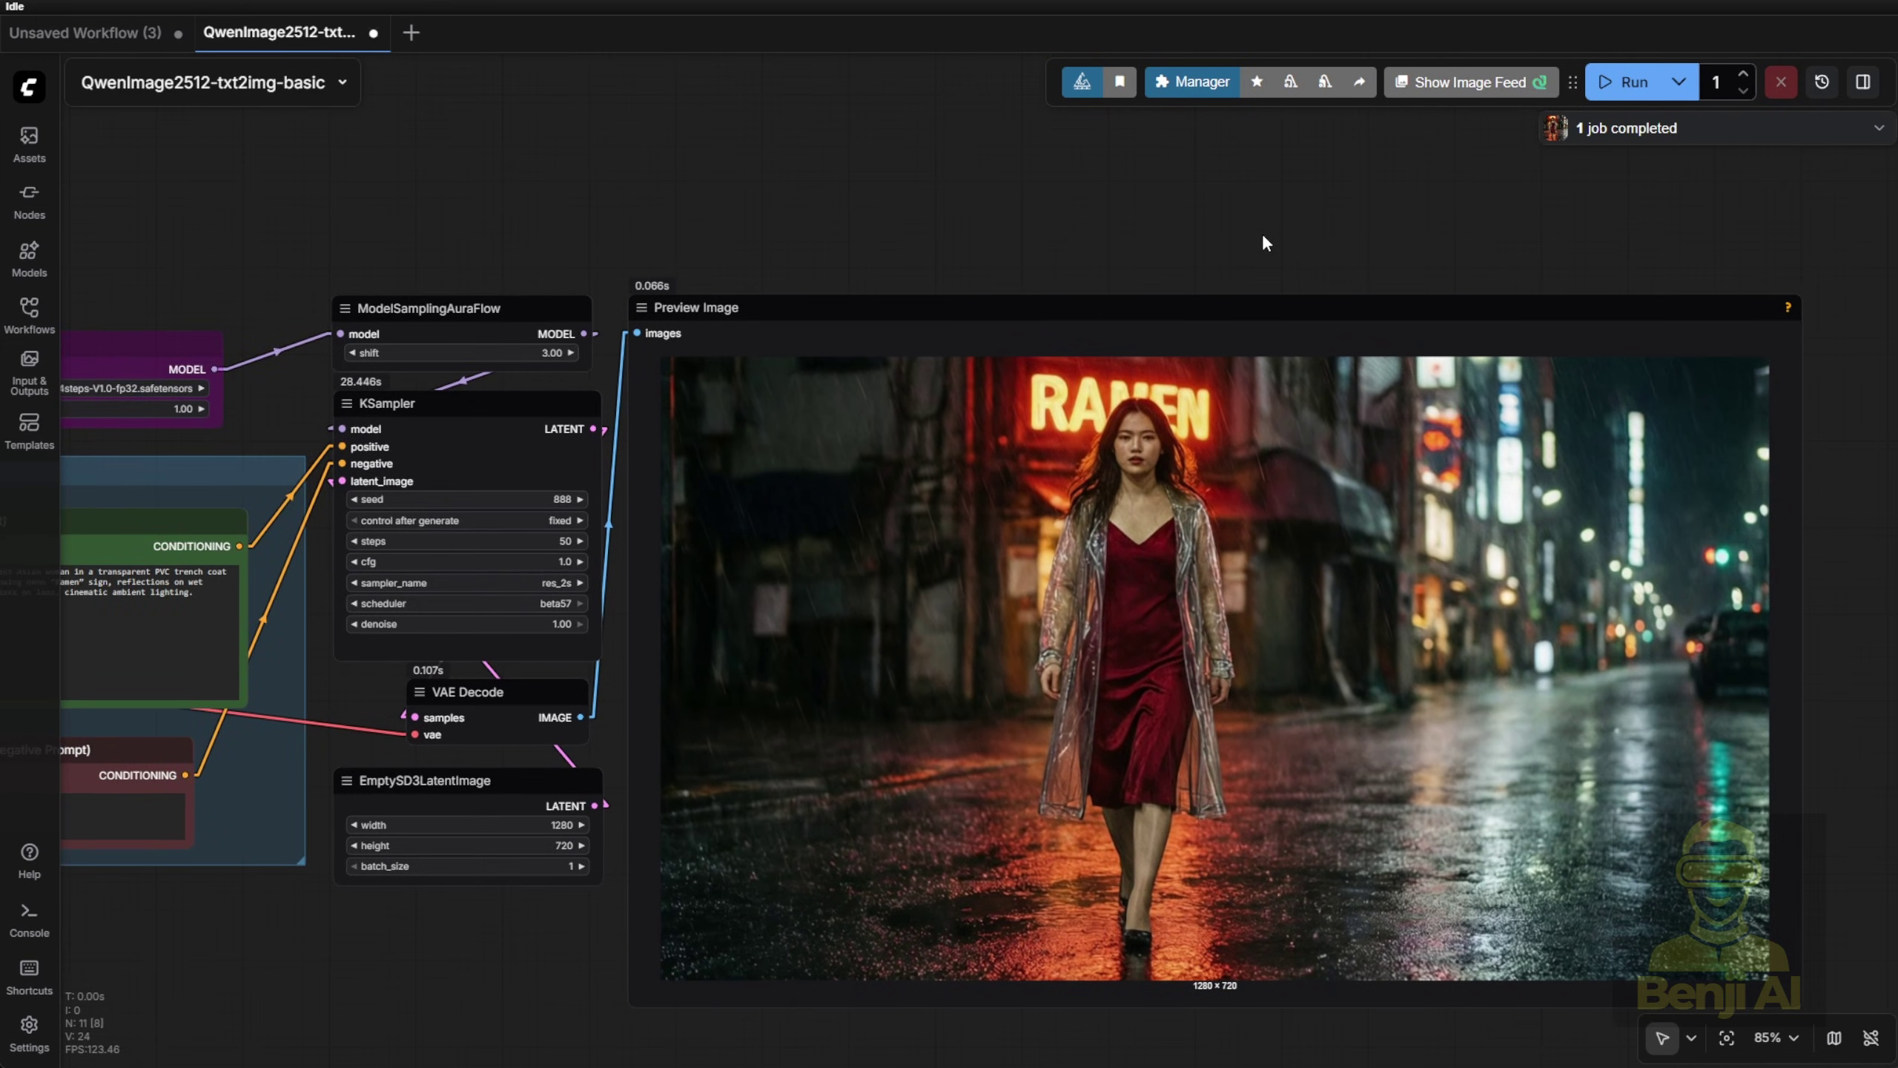
pyautogui.scroll(2, 1252, 232)
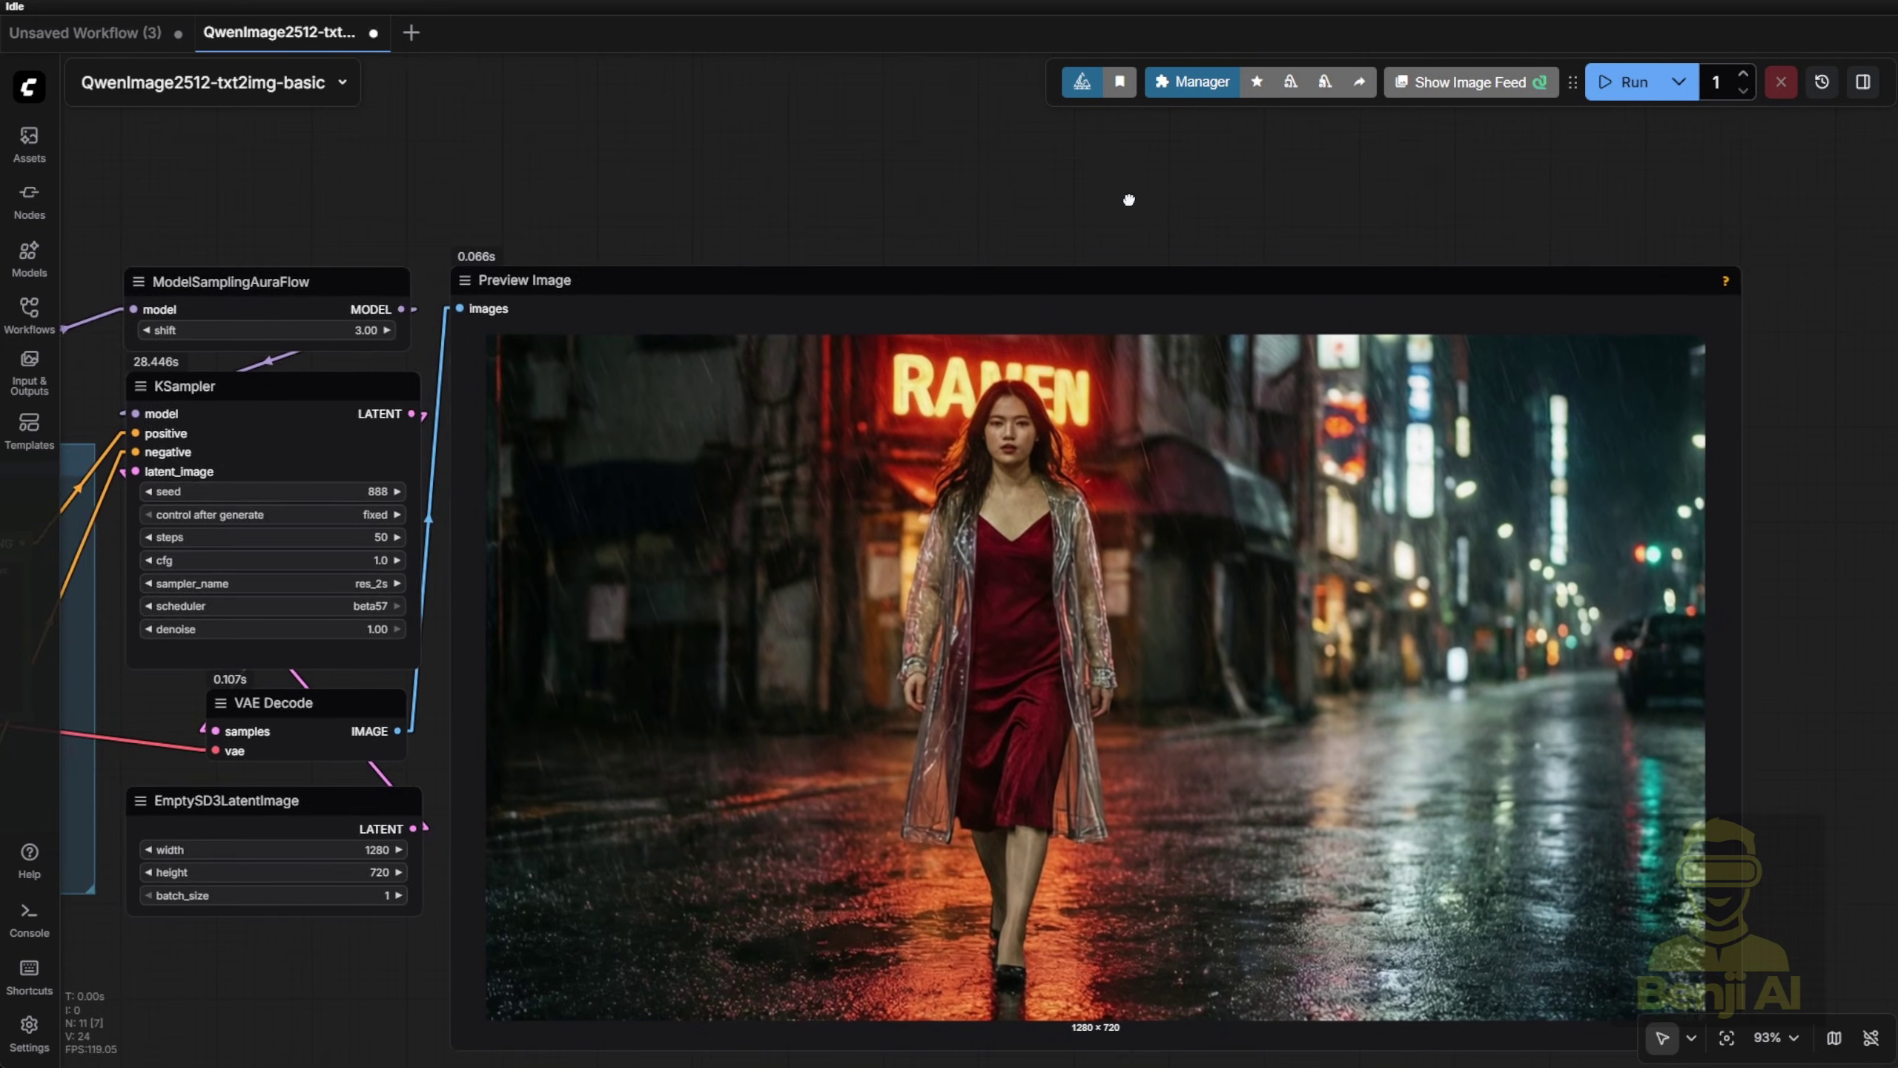
pyautogui.hscroll(-5, 946, 786)
pyautogui.hscroll(5, 966, 820)
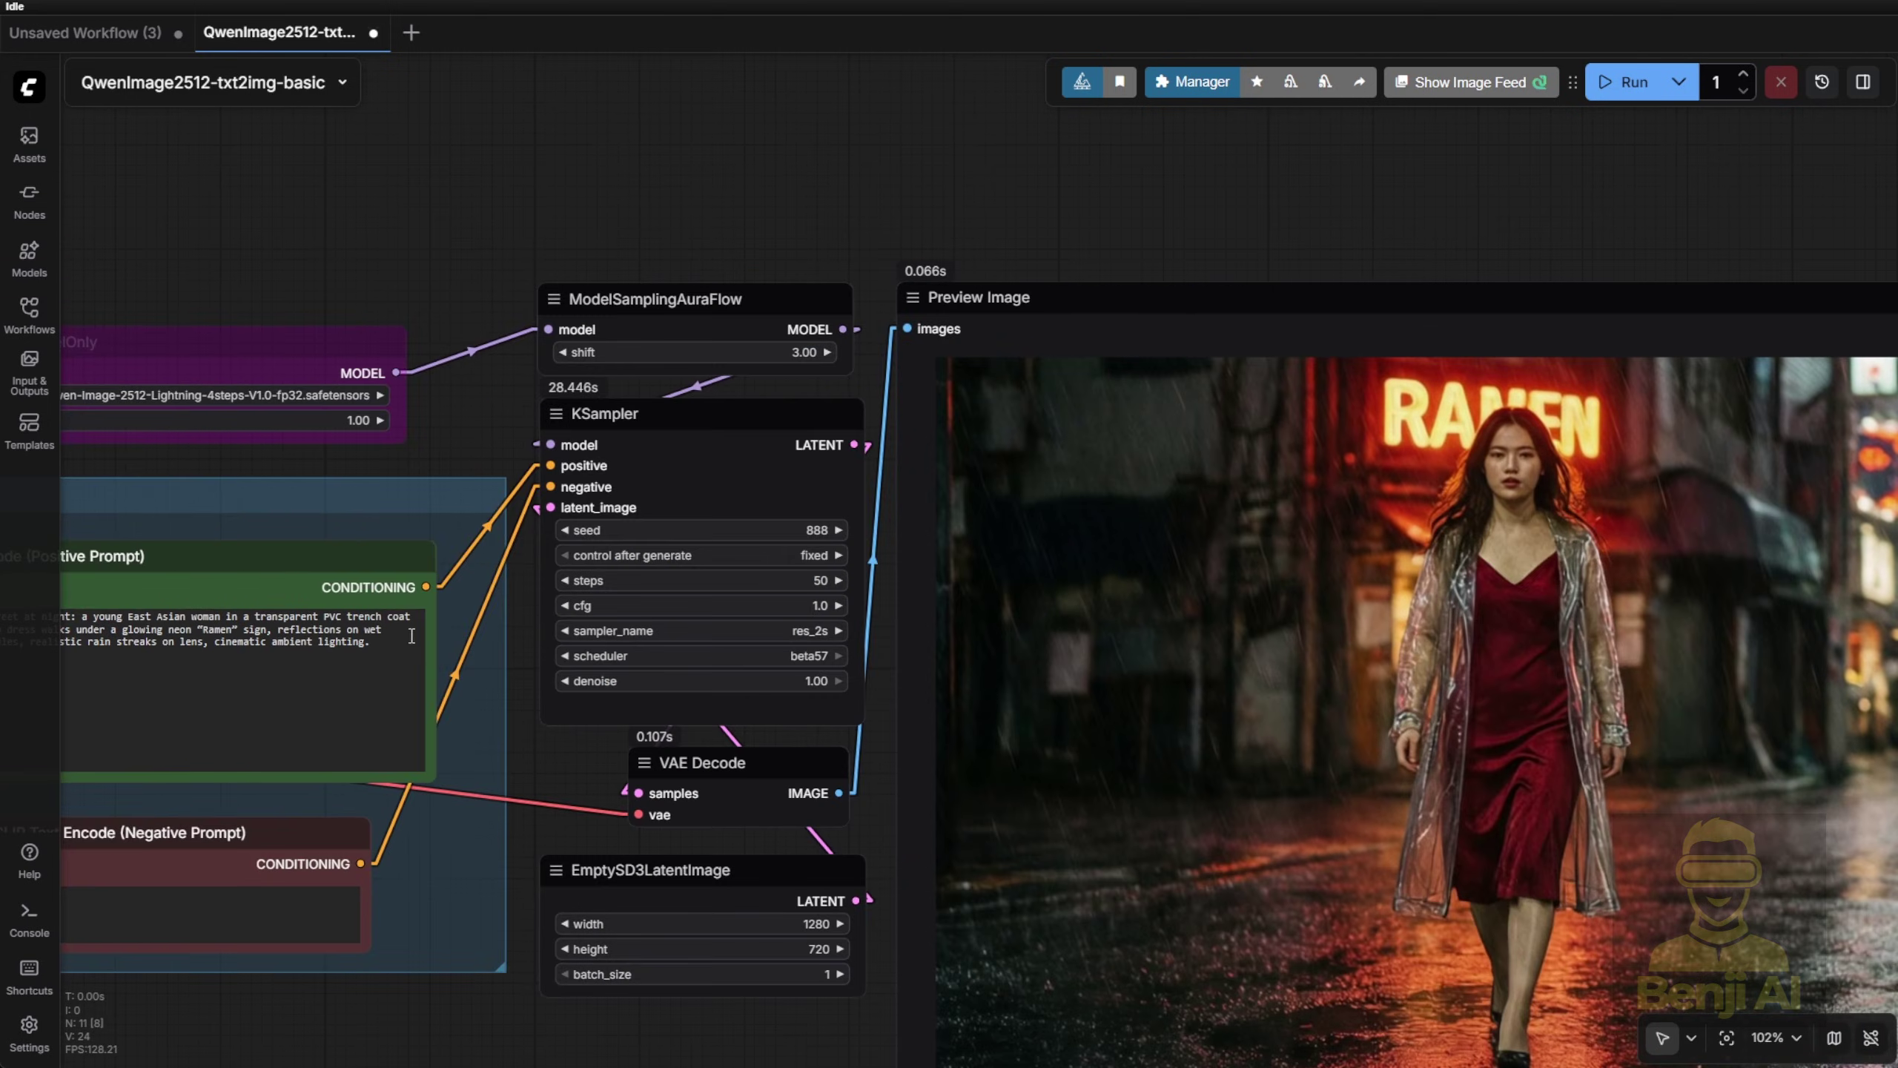
pyautogui.moveTo(346, 556); pyautogui.dragTo(1410, 120)
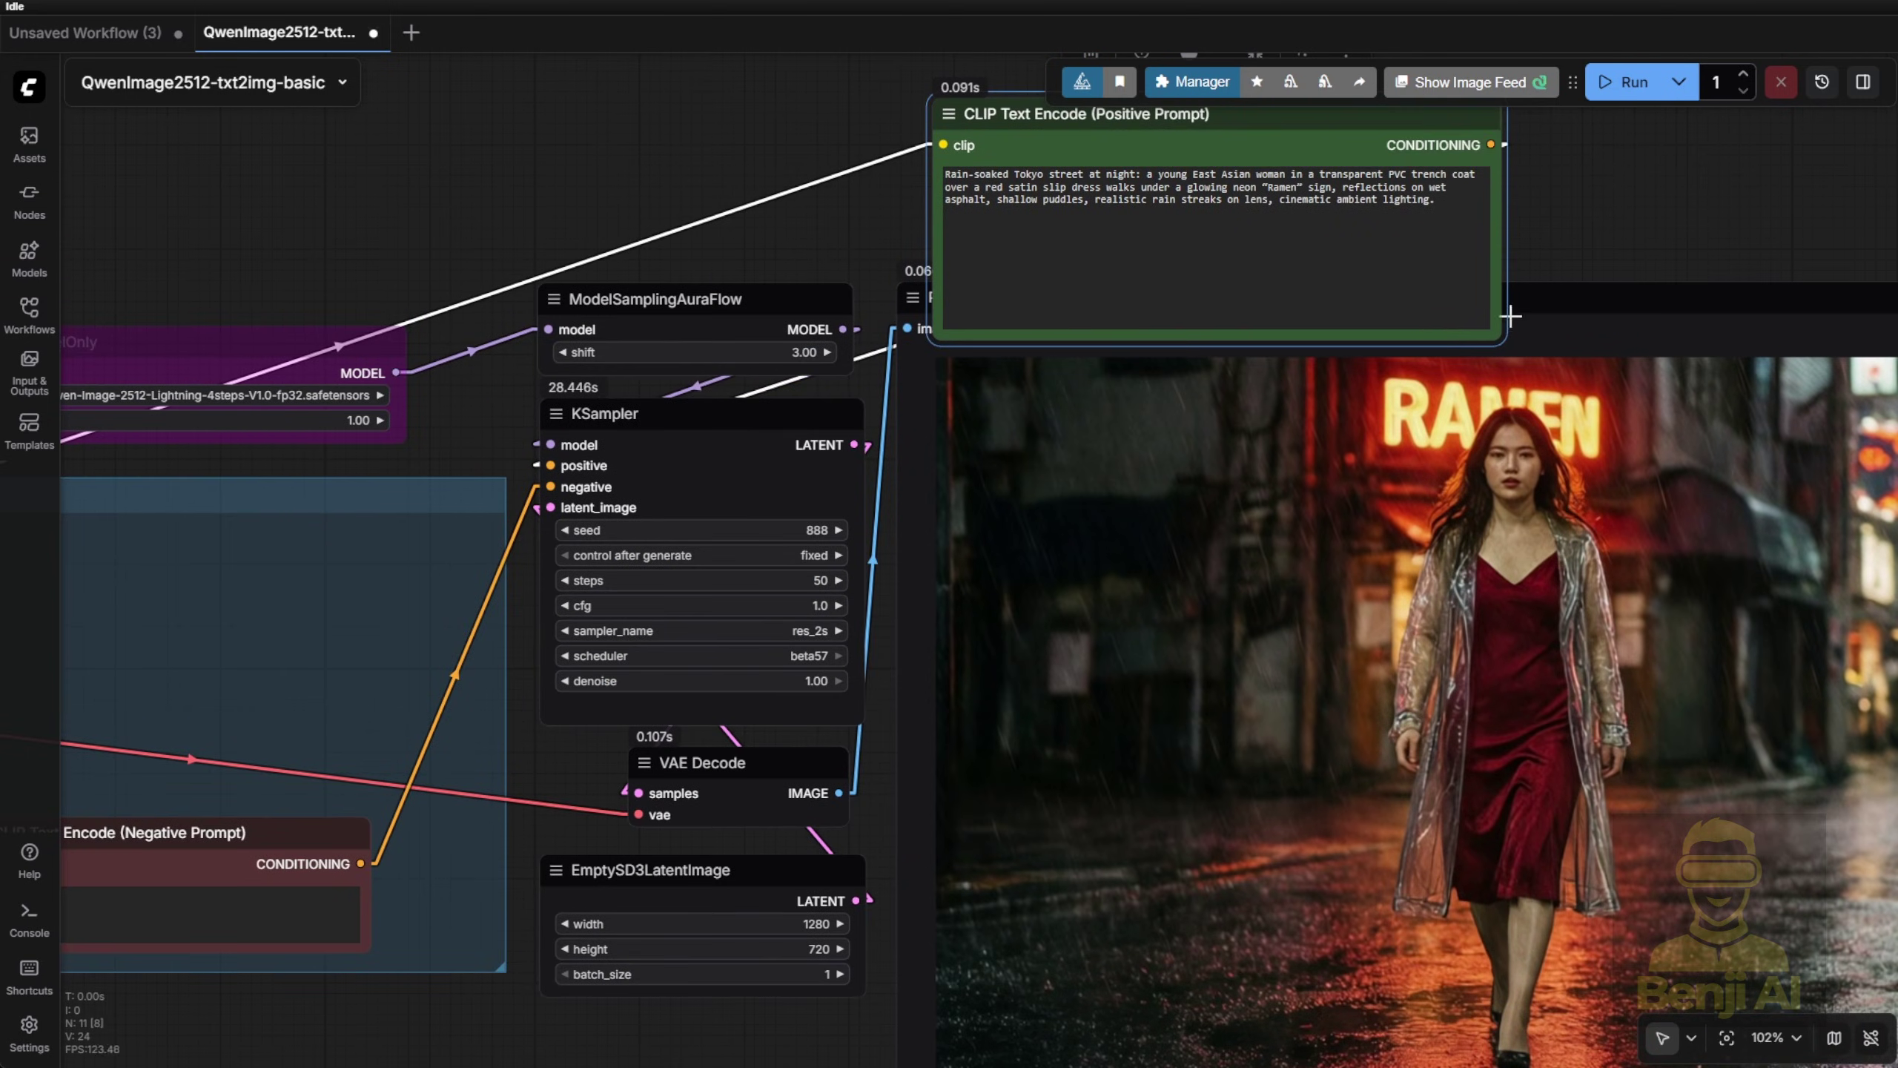
pyautogui.moveTo(1506, 341); pyautogui.dragTo(1532, 237)
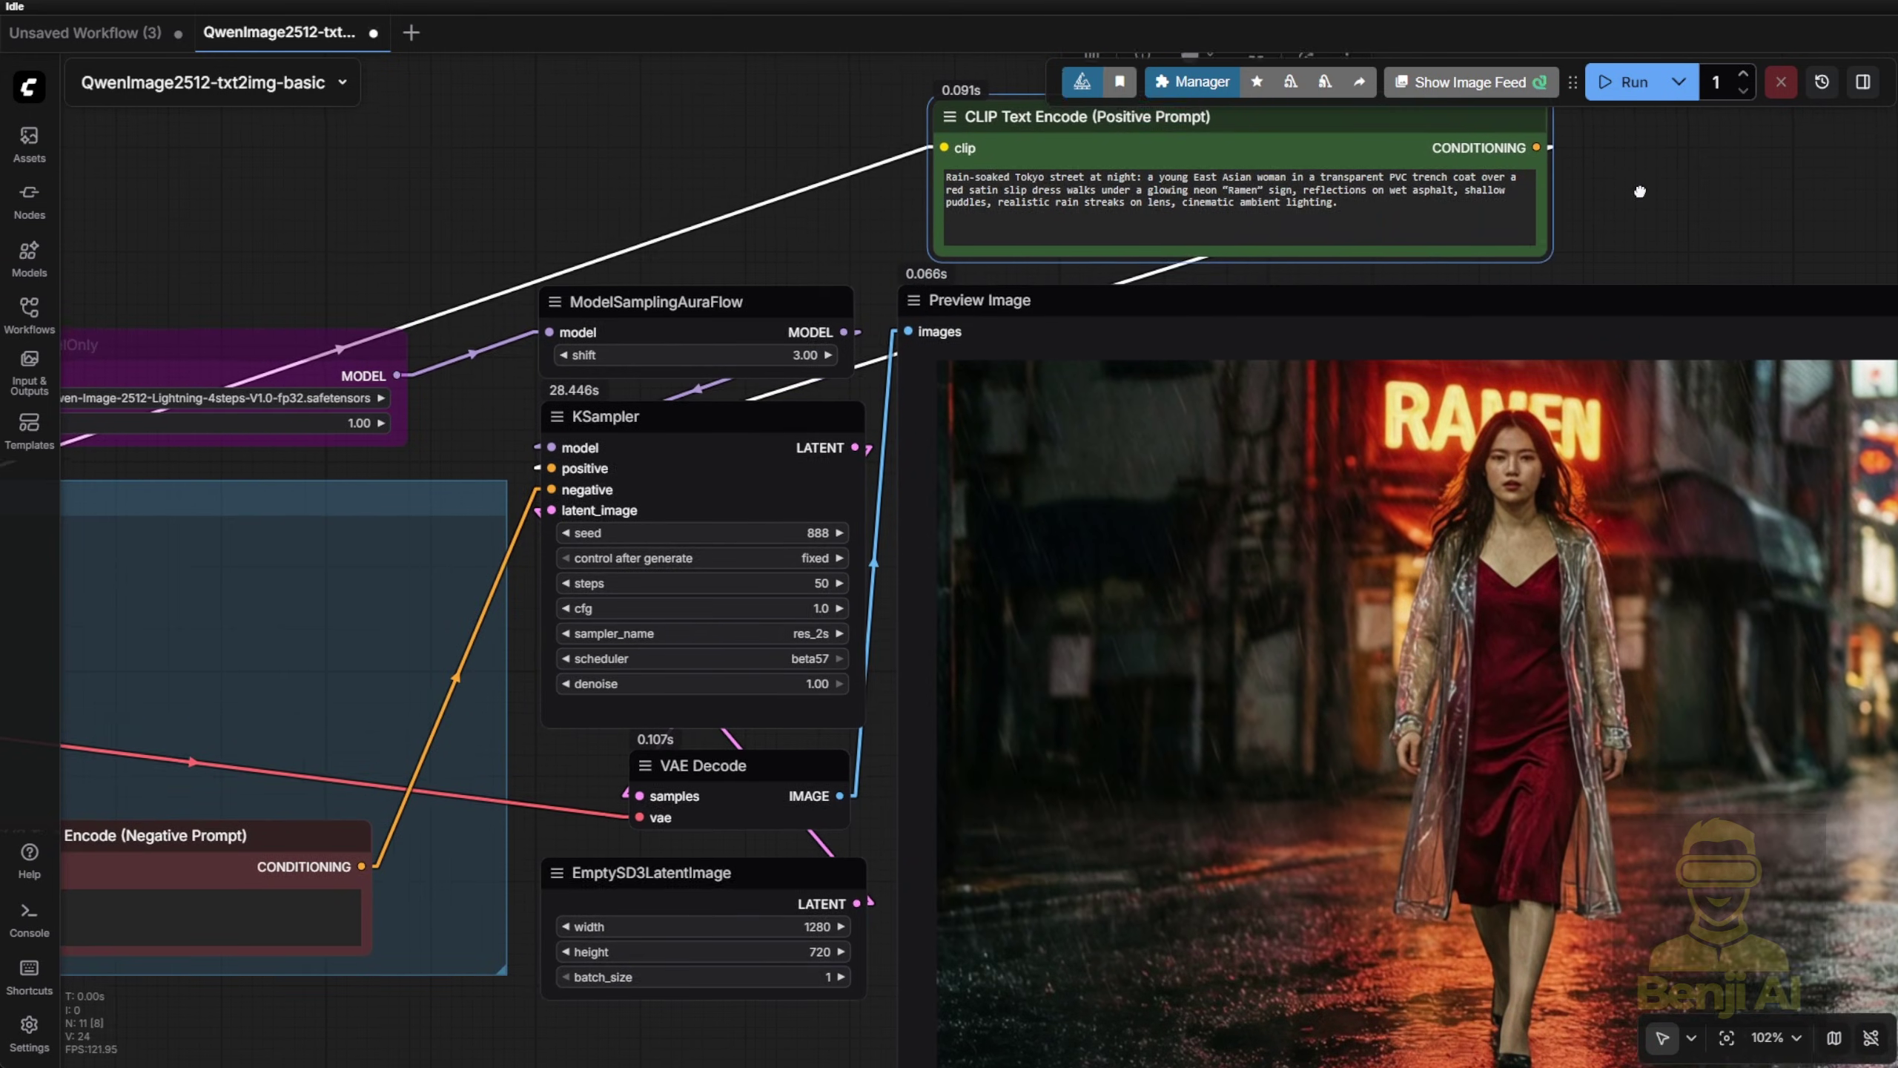
# Zoom into the Tokyo trench-coat preview, then select the Cyberpunk comic book panel prompt in Qwen Chat
pyautogui.moveTo(1638, 187); pyautogui.dragTo(1084, 162)
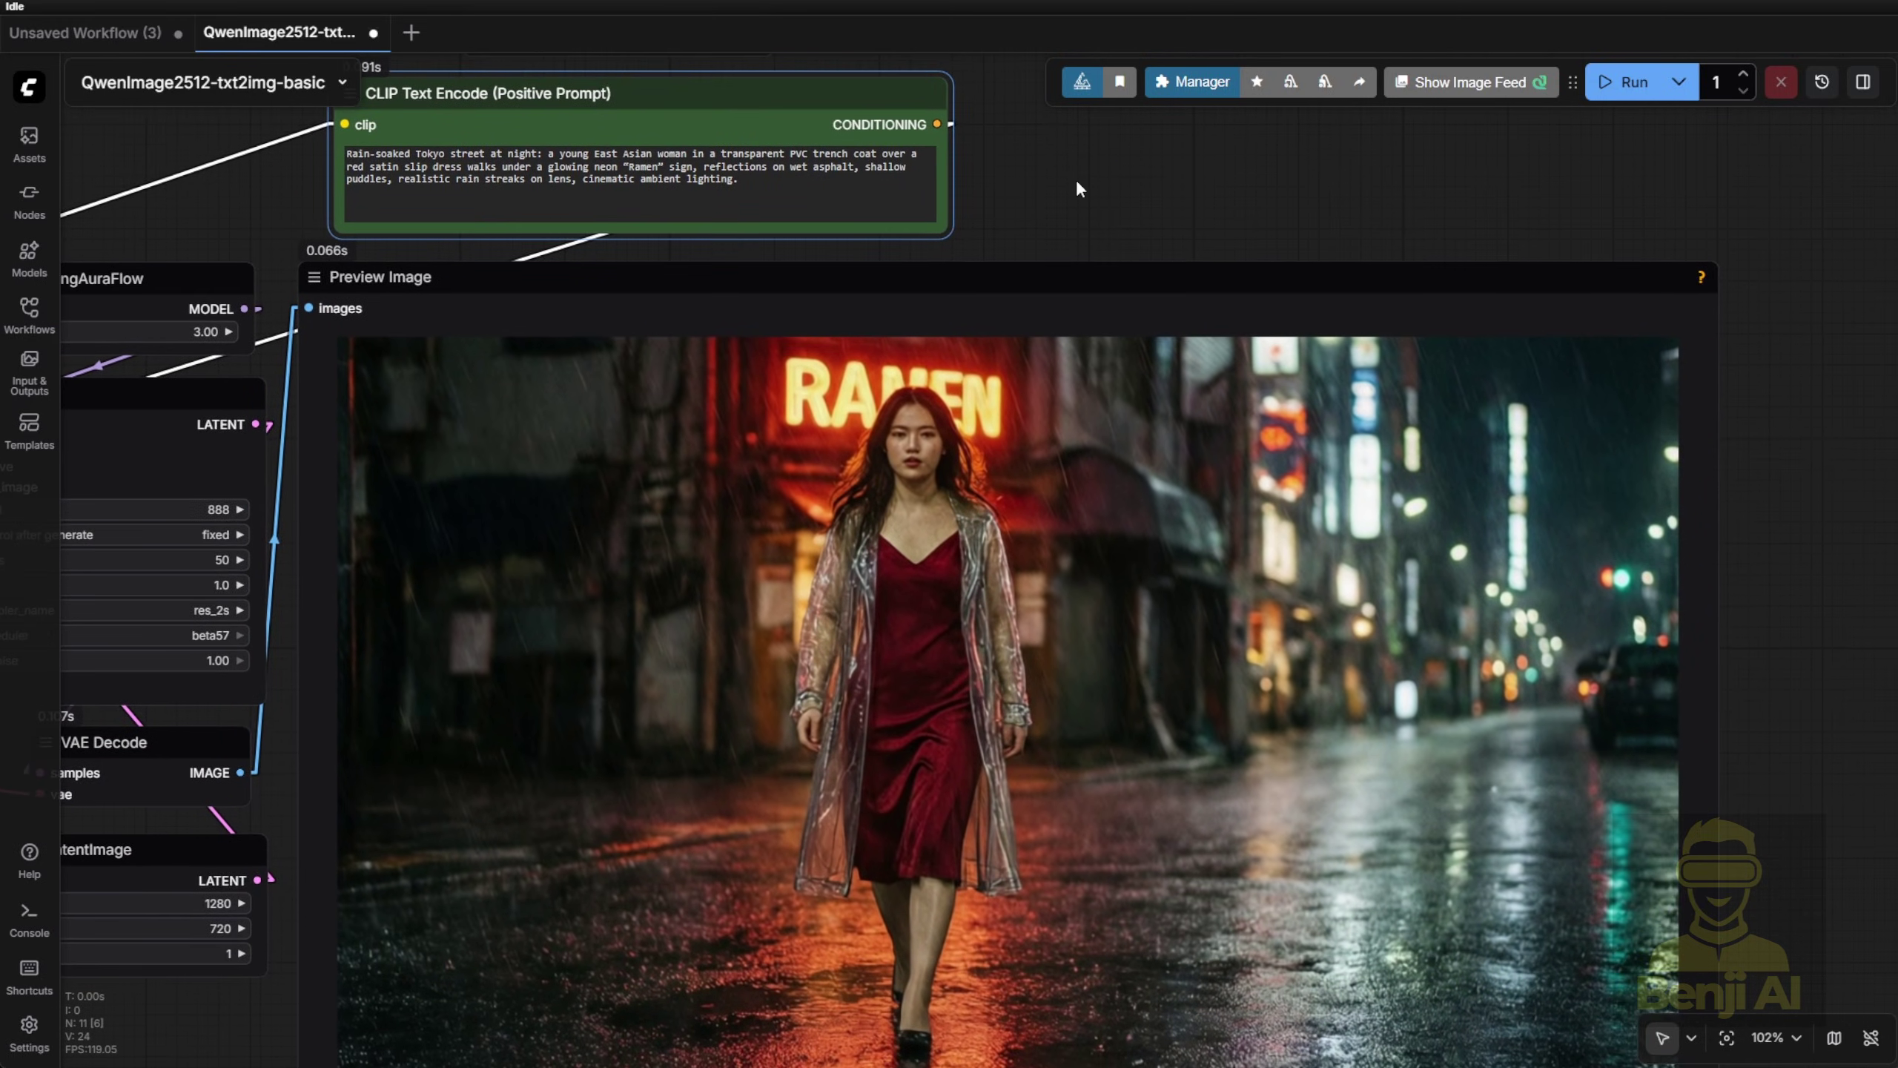
pyautogui.scroll(-1, 1076, 180)
pyautogui.moveTo(1076, 175); pyautogui.dragTo(1024, 186)
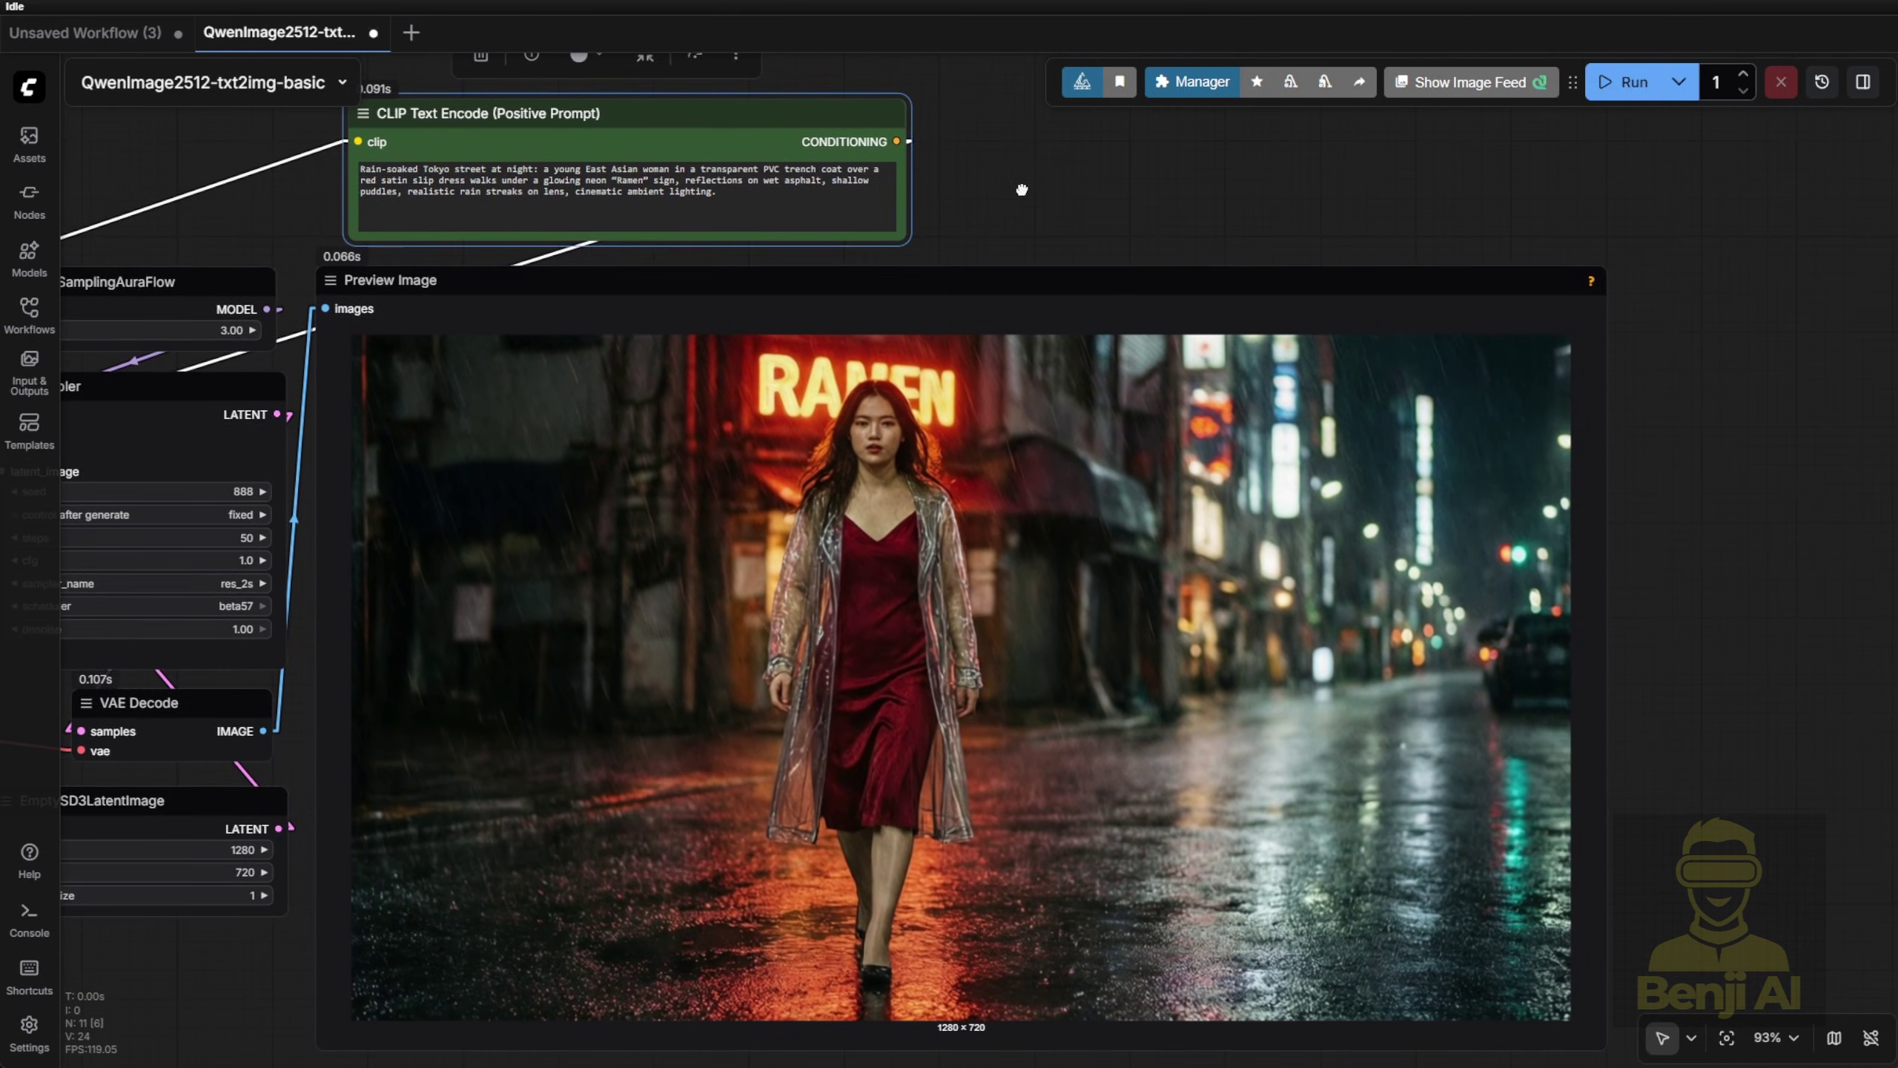
pyautogui.scroll(7, 335, 605)
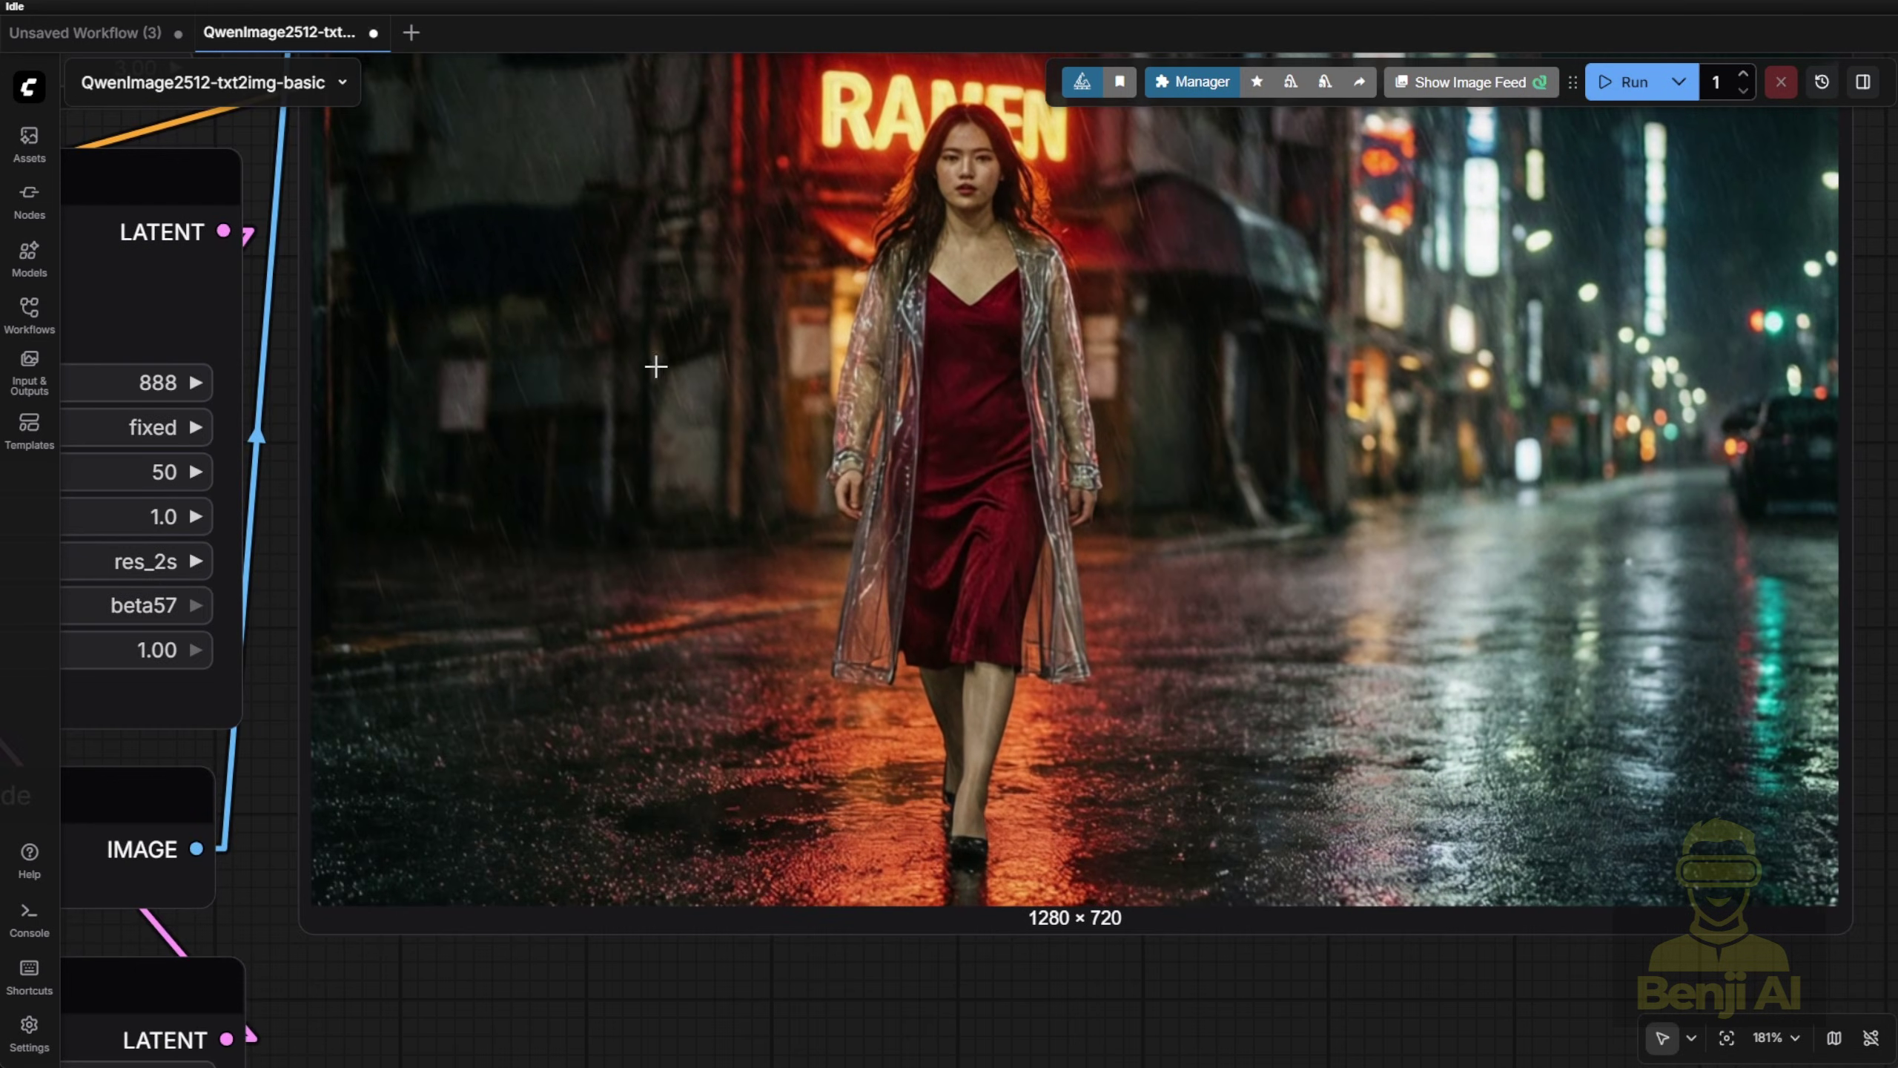
pyautogui.moveTo(1262, 473); pyautogui.dragTo(852, 703)
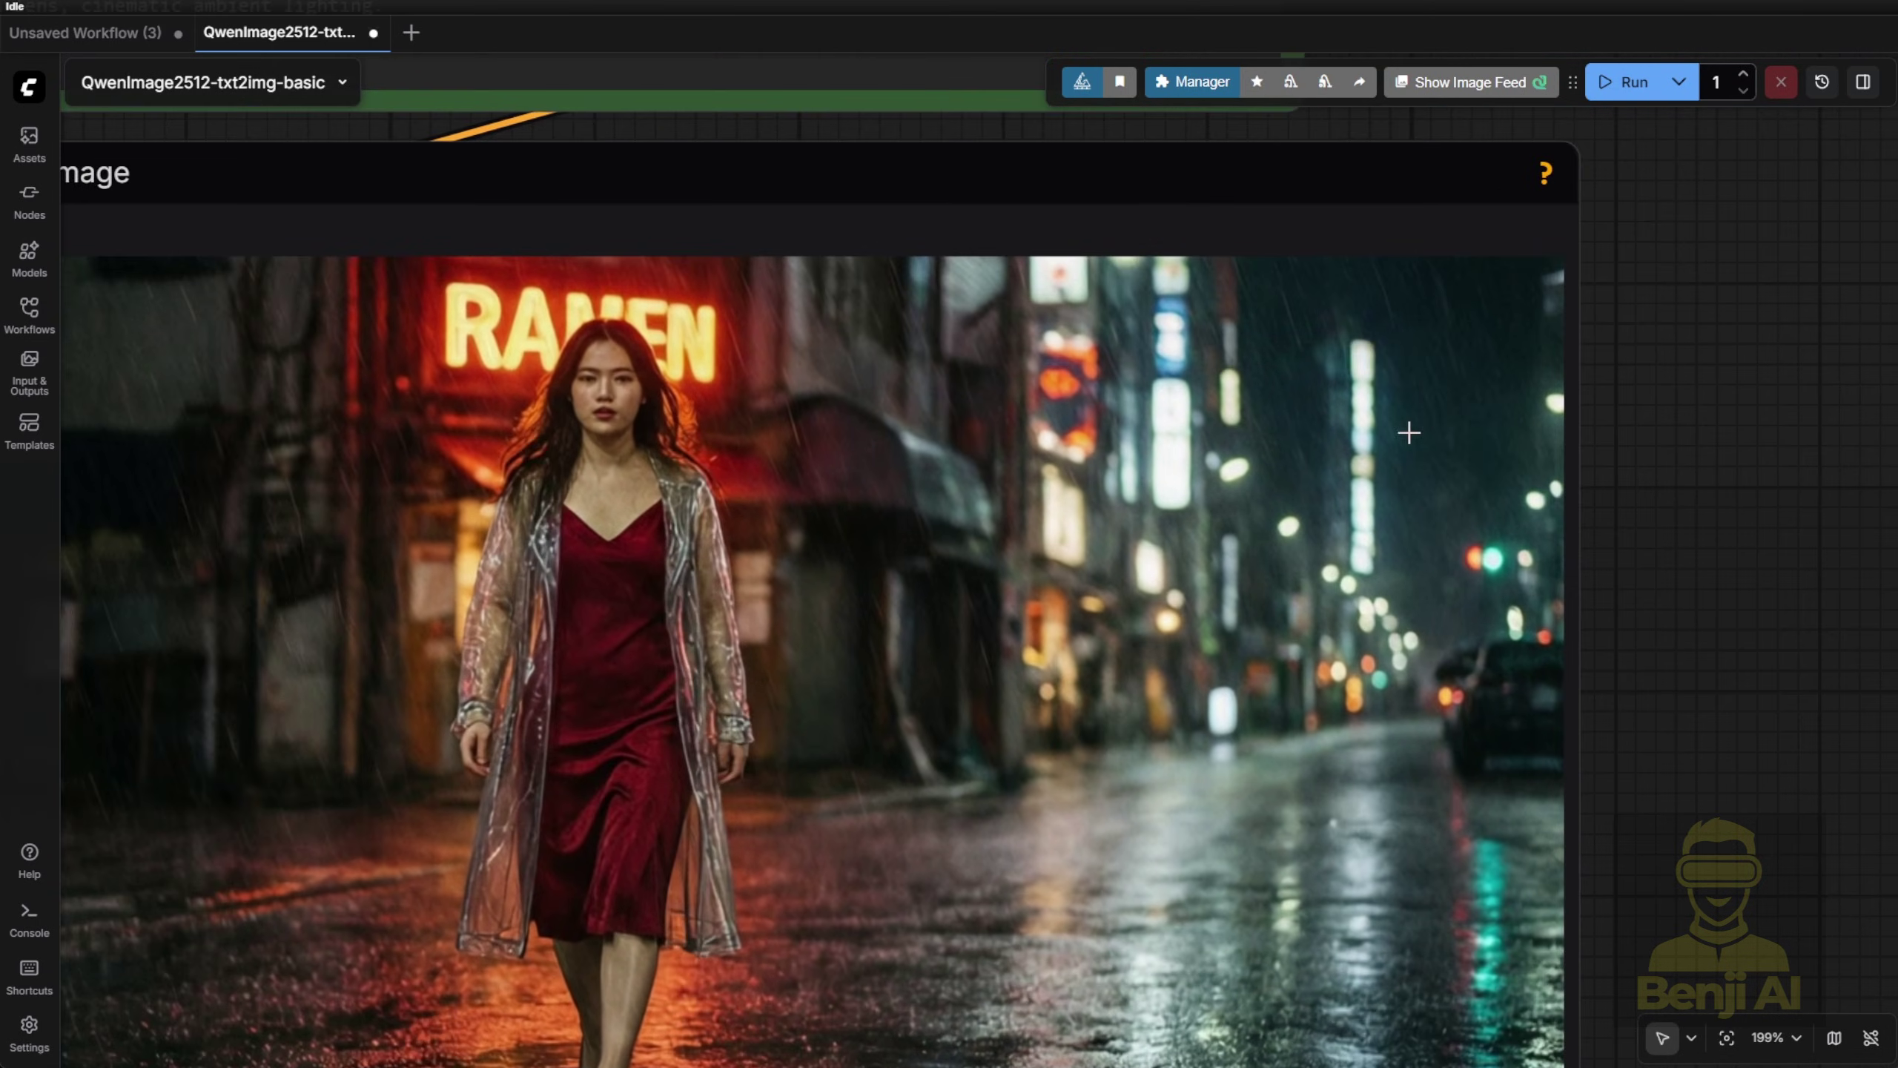
pyautogui.scroll(3, 1411, 427)
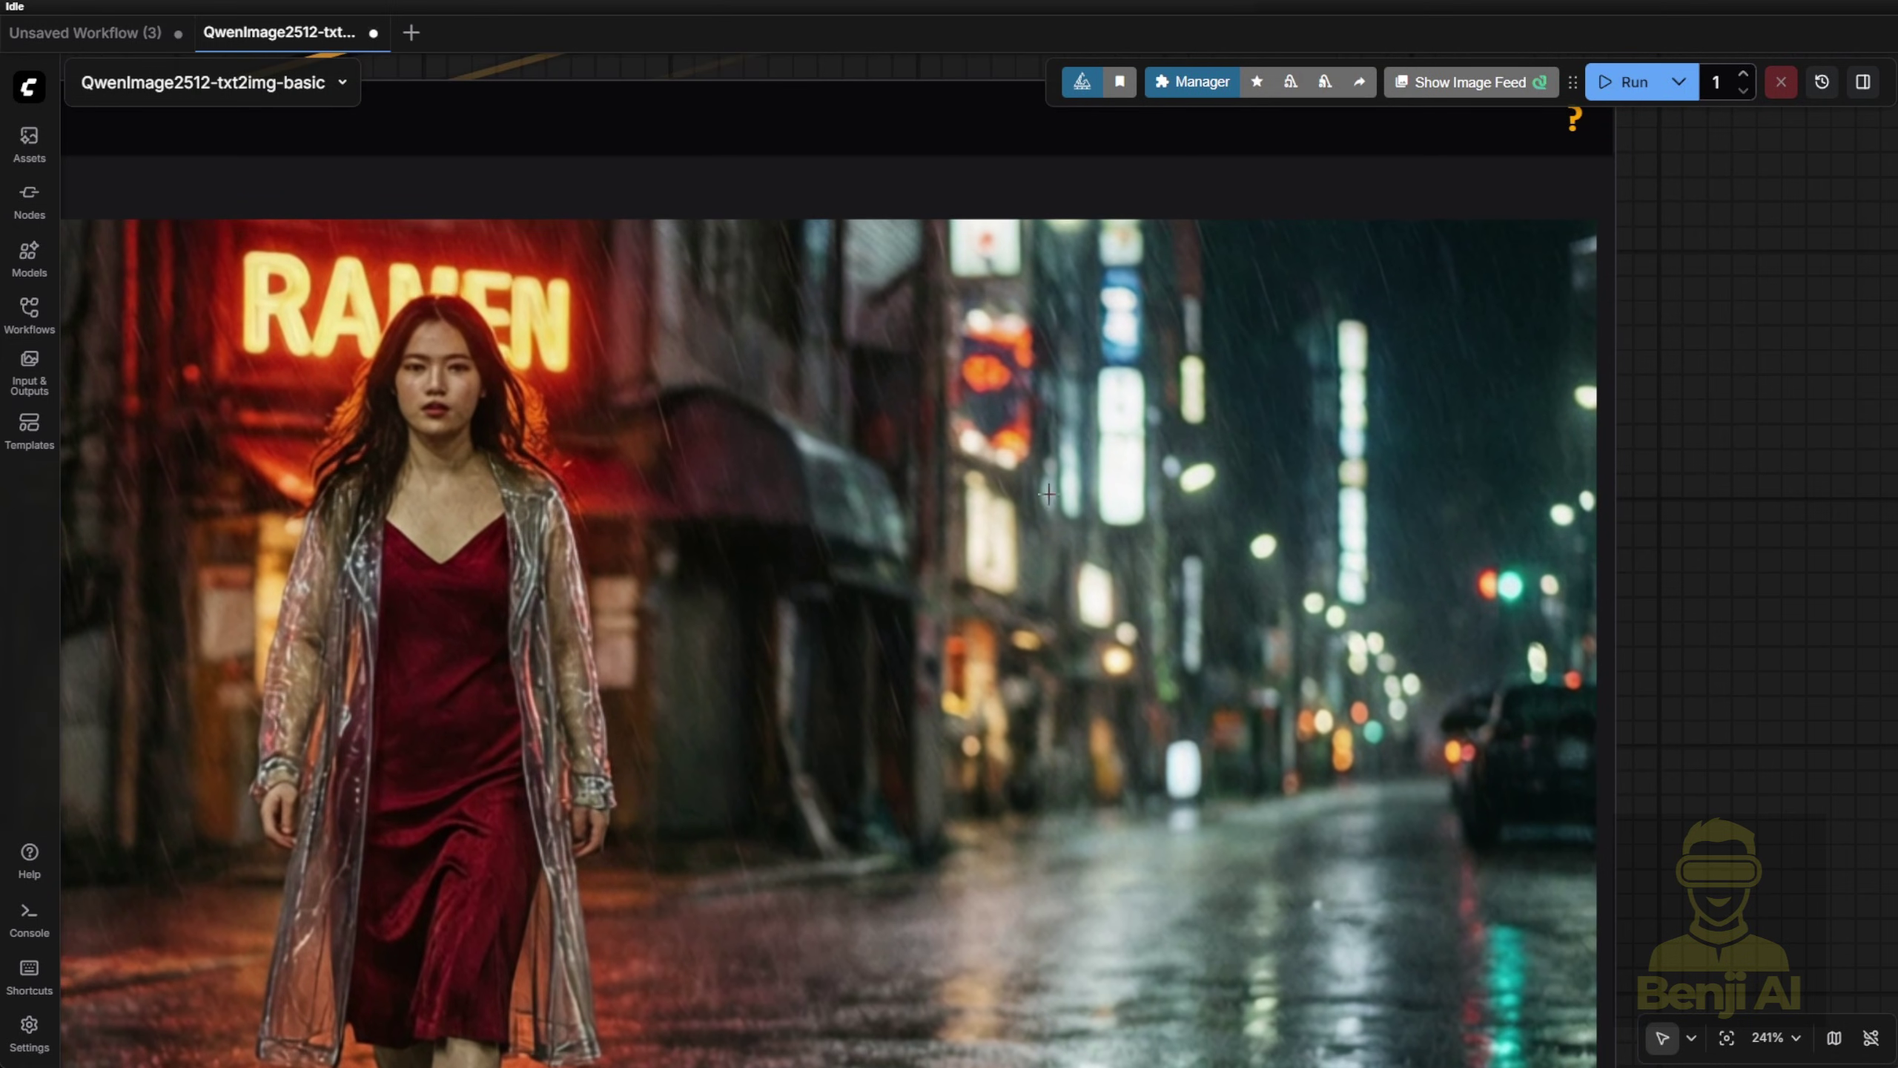
pyautogui.moveTo(818, 576); pyautogui.dragTo(1550, 537)
pyautogui.scroll(-5, 491, 449)
pyautogui.hscroll(2, 491, 449)
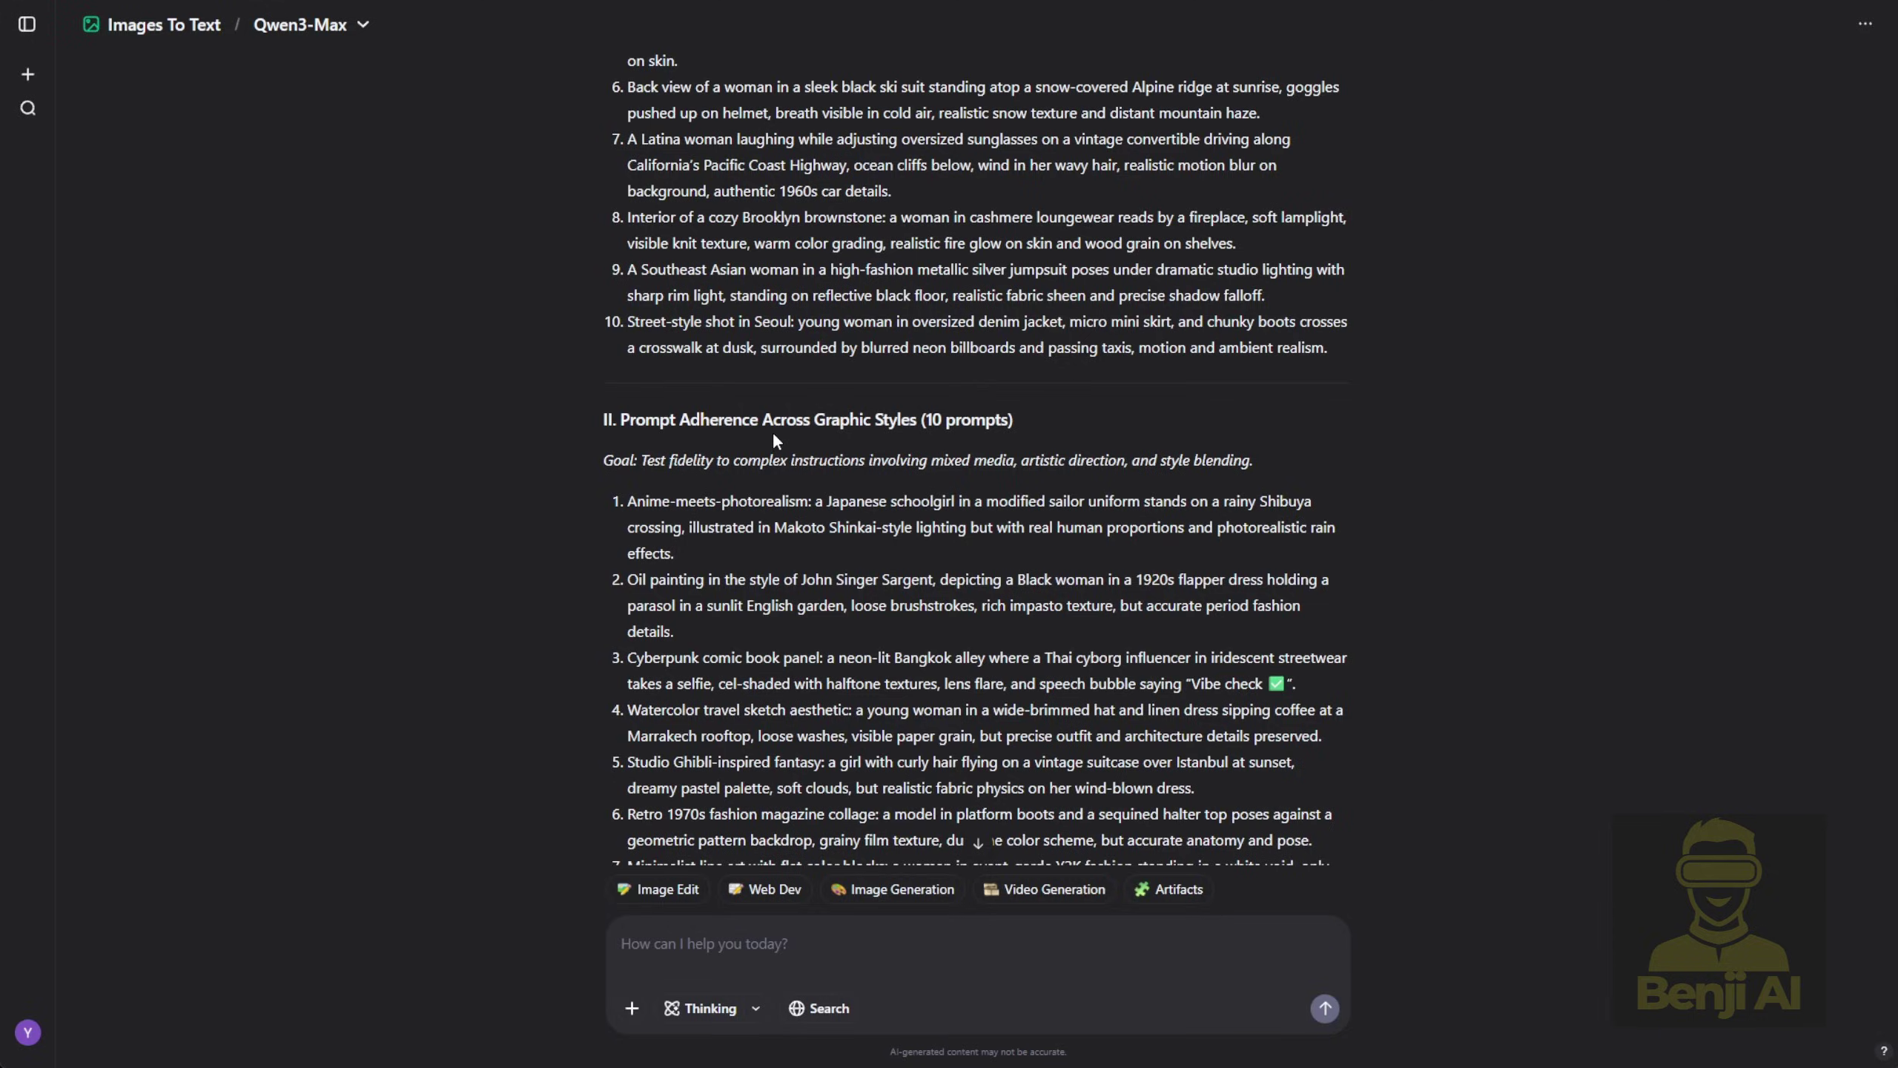
pyautogui.moveTo(628, 657); pyautogui.dragTo(1304, 686)
pyautogui.hotkey('ctrl', 'c')
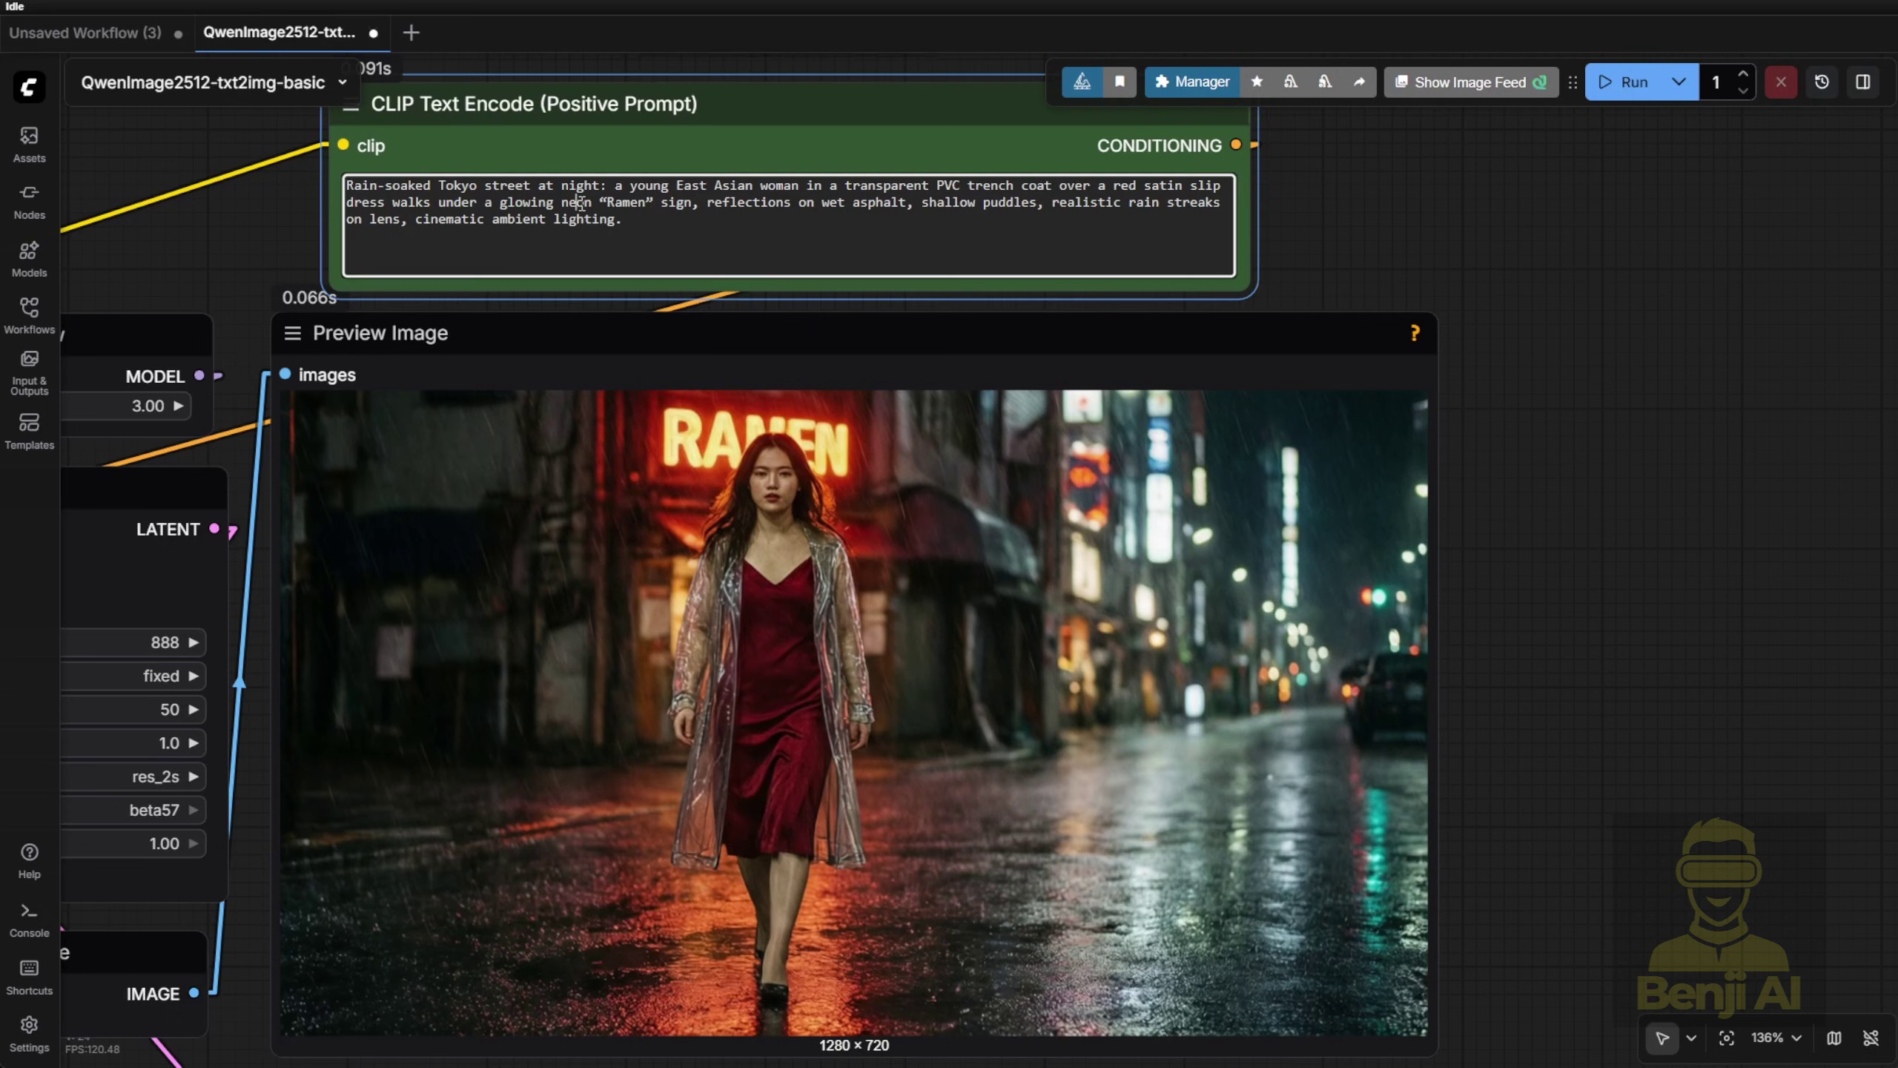
# Replace the positive prompt with the Cyberpunk comic book panel prompt and queue a generation
pyautogui.hotkey('ctrl', 'a')
pyautogui.hotkey('ctrl', 'v')
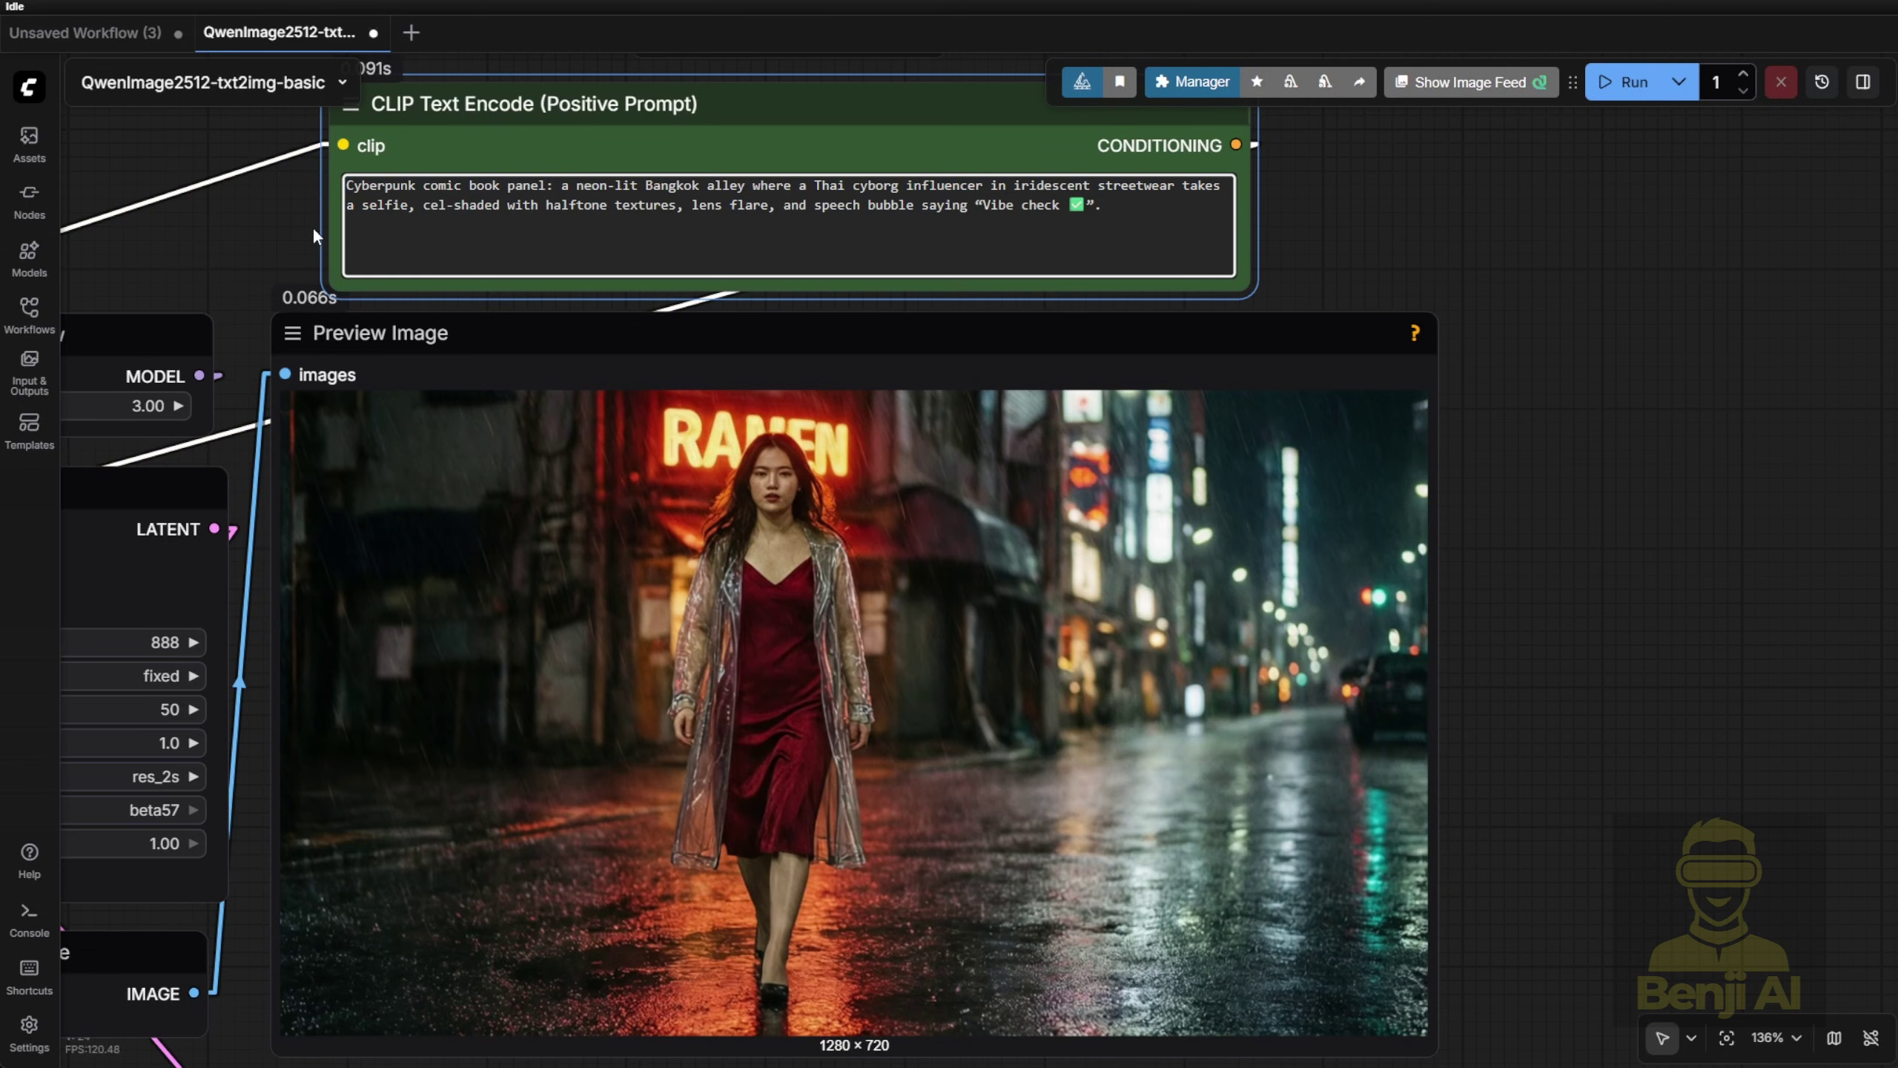
pyautogui.hotkey('ctrl', 'Return')
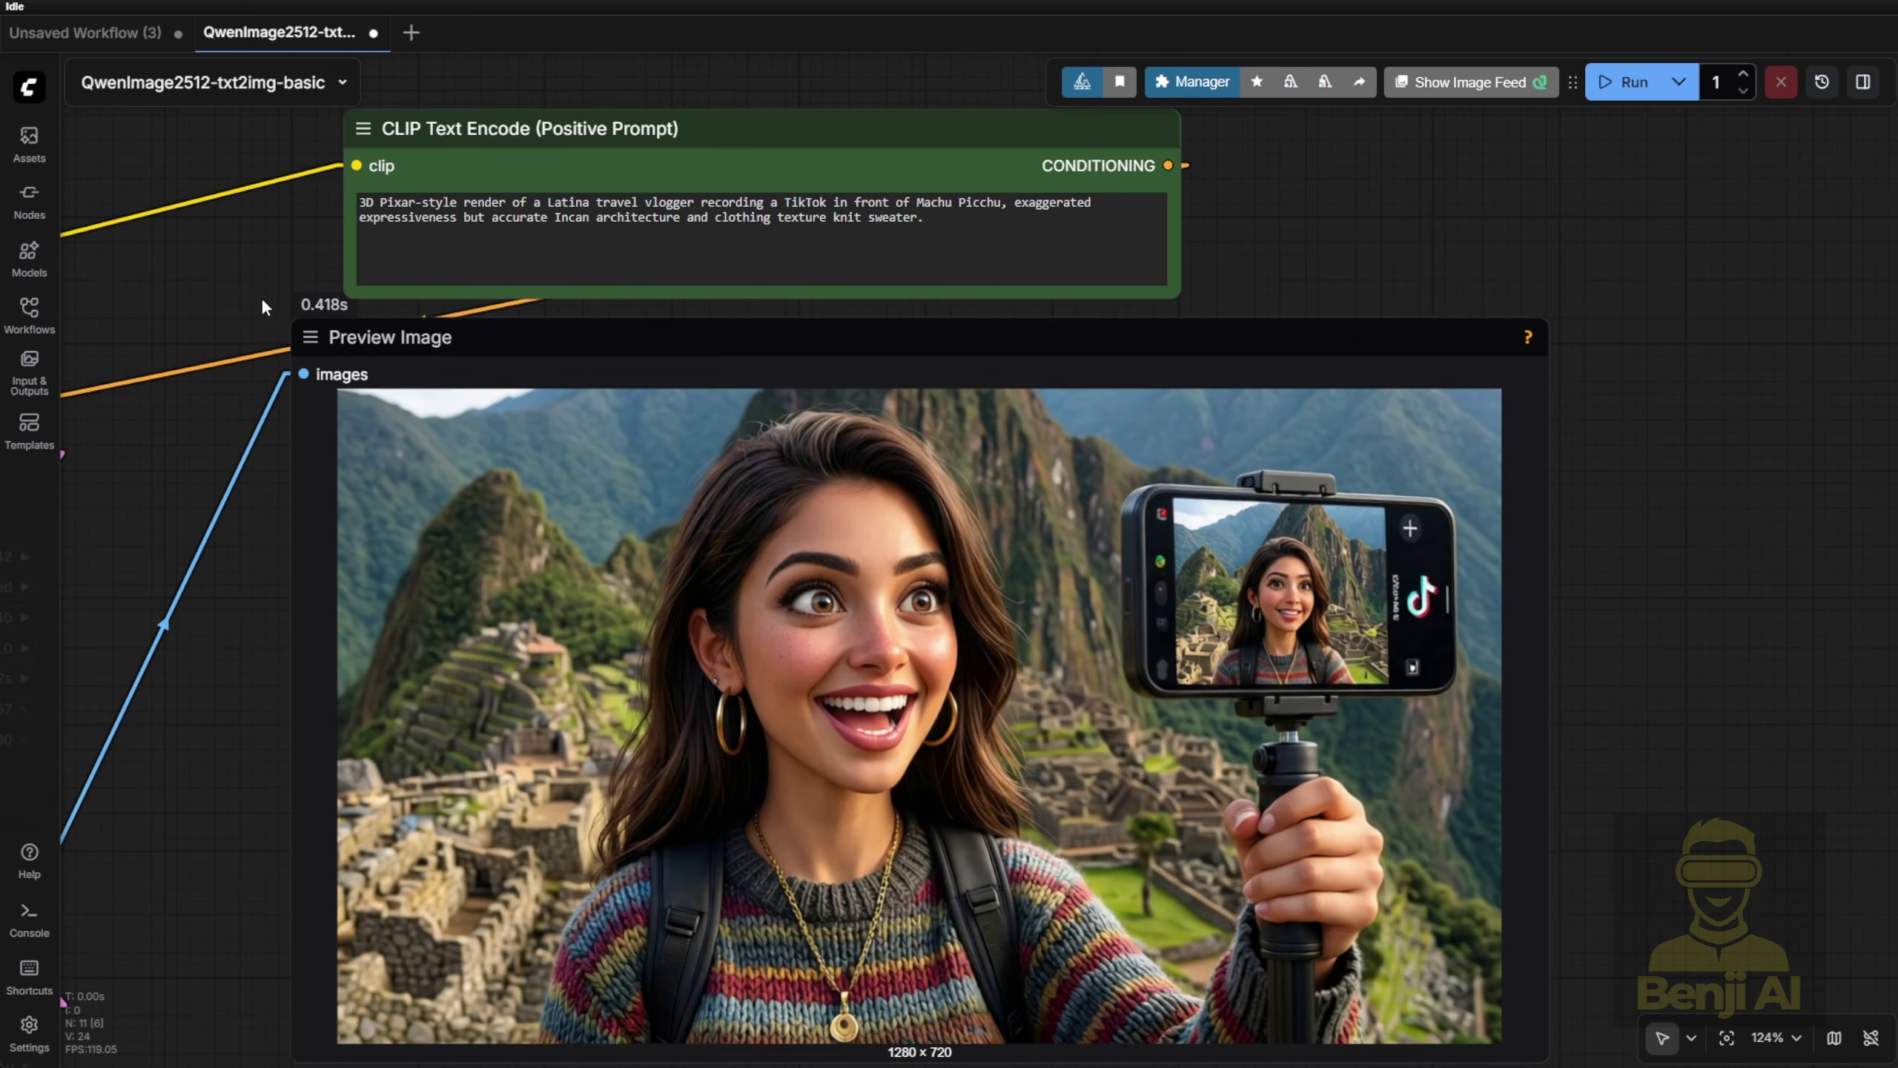
# Pan and zoom the canvas to inspect the Ukiyo-e Tokyo girl preview render
pyautogui.scroll(2, 261, 306)
pyautogui.moveTo(260, 315); pyautogui.dragTo(127, 246)
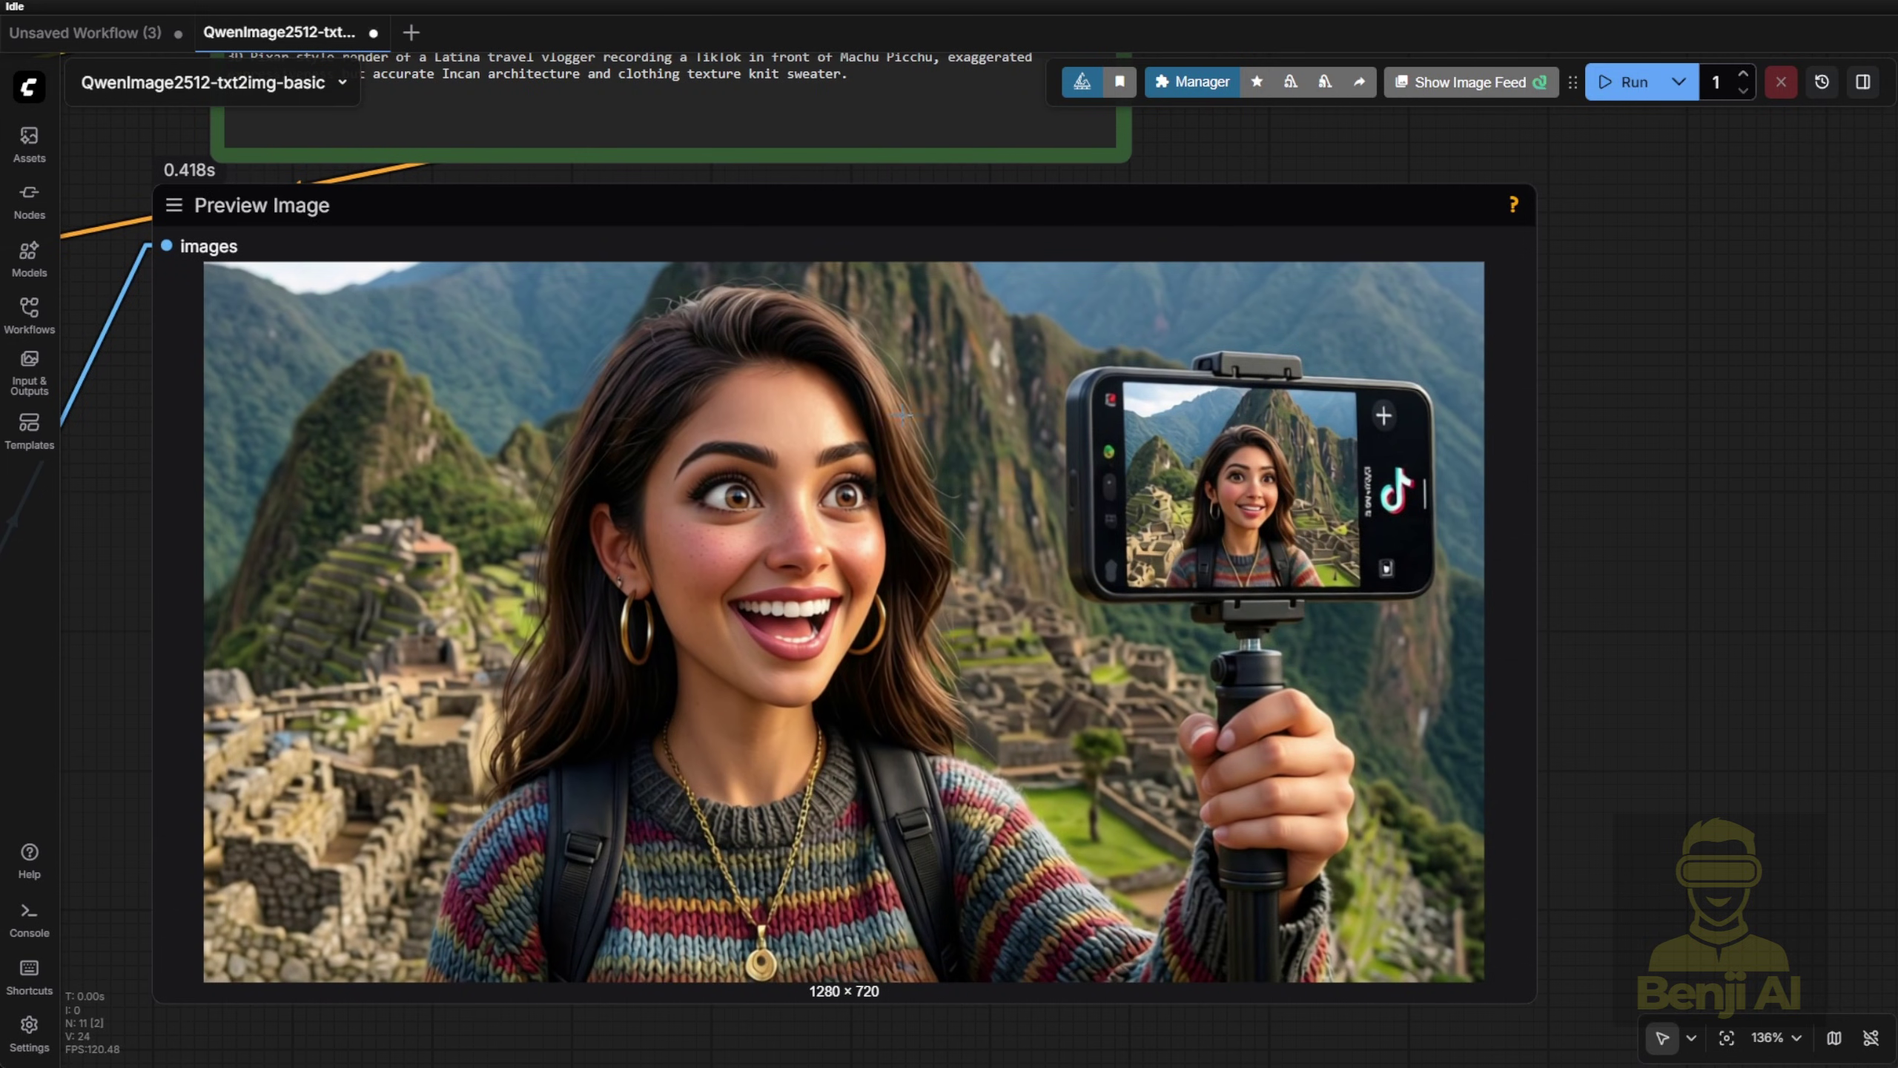
pyautogui.scroll(2, 814, 598)
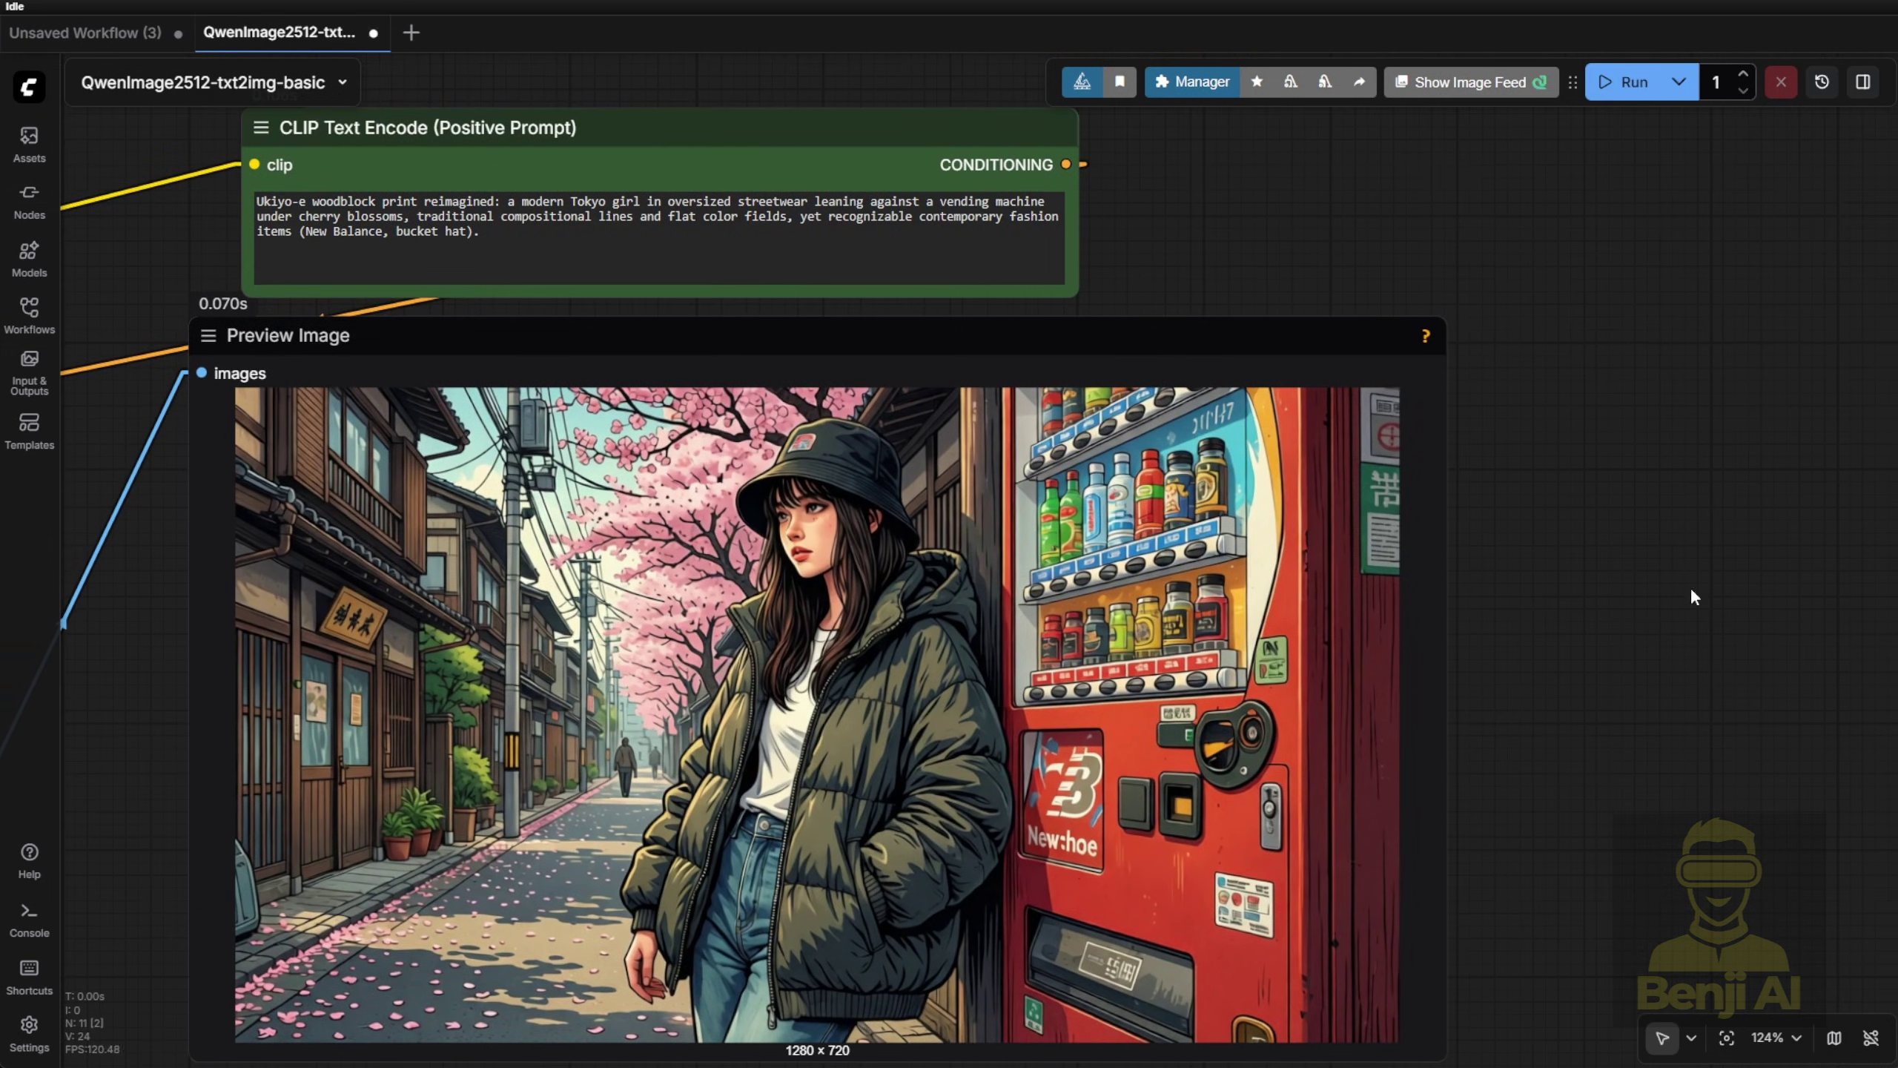
# Fit the whole workflow in view and close the QwenImage2512 tab without saving changes
pyautogui.moveTo(978, 89); pyautogui.dragTo(1000, 118)
pyautogui.press('.')
pyautogui.click(373, 32)
pyautogui.click(1118, 644)
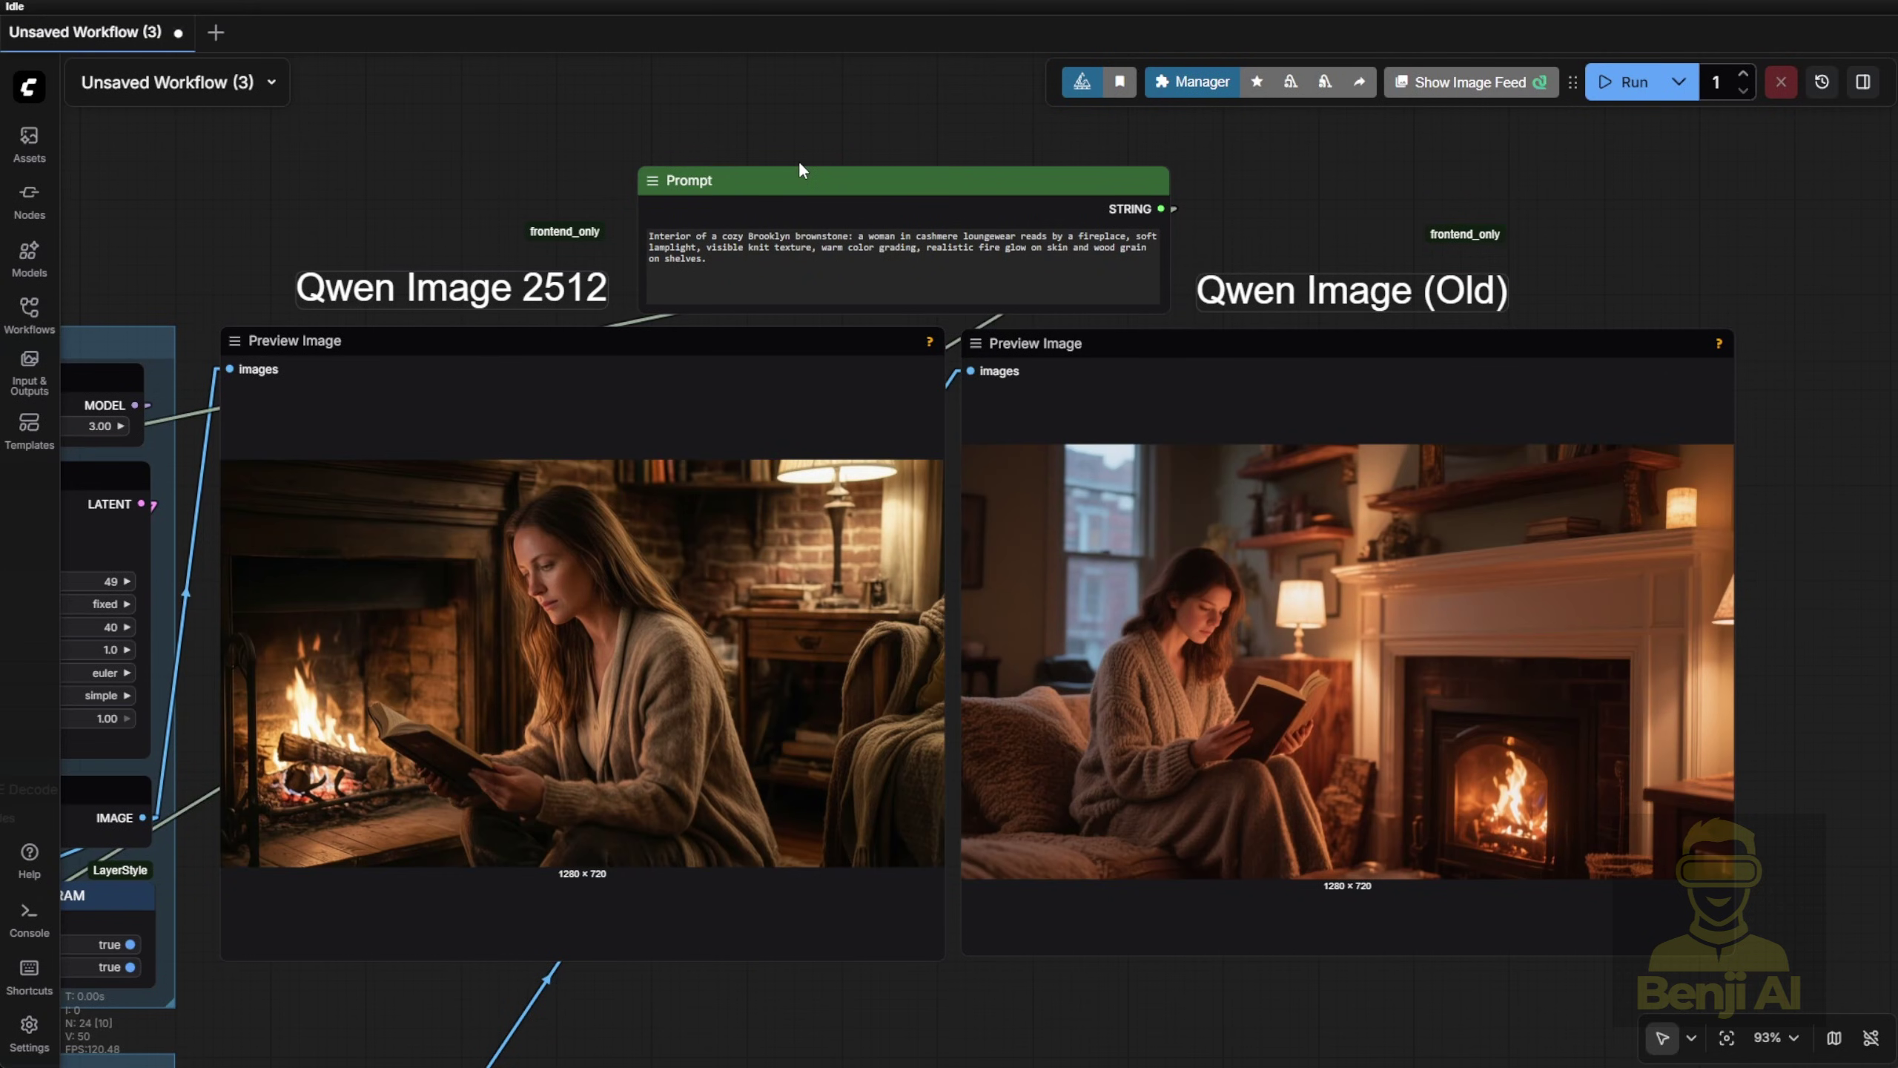
pyautogui.moveTo(262, 228); pyautogui.dragTo(1270, 245)
pyautogui.scroll(-1, 856, 270)
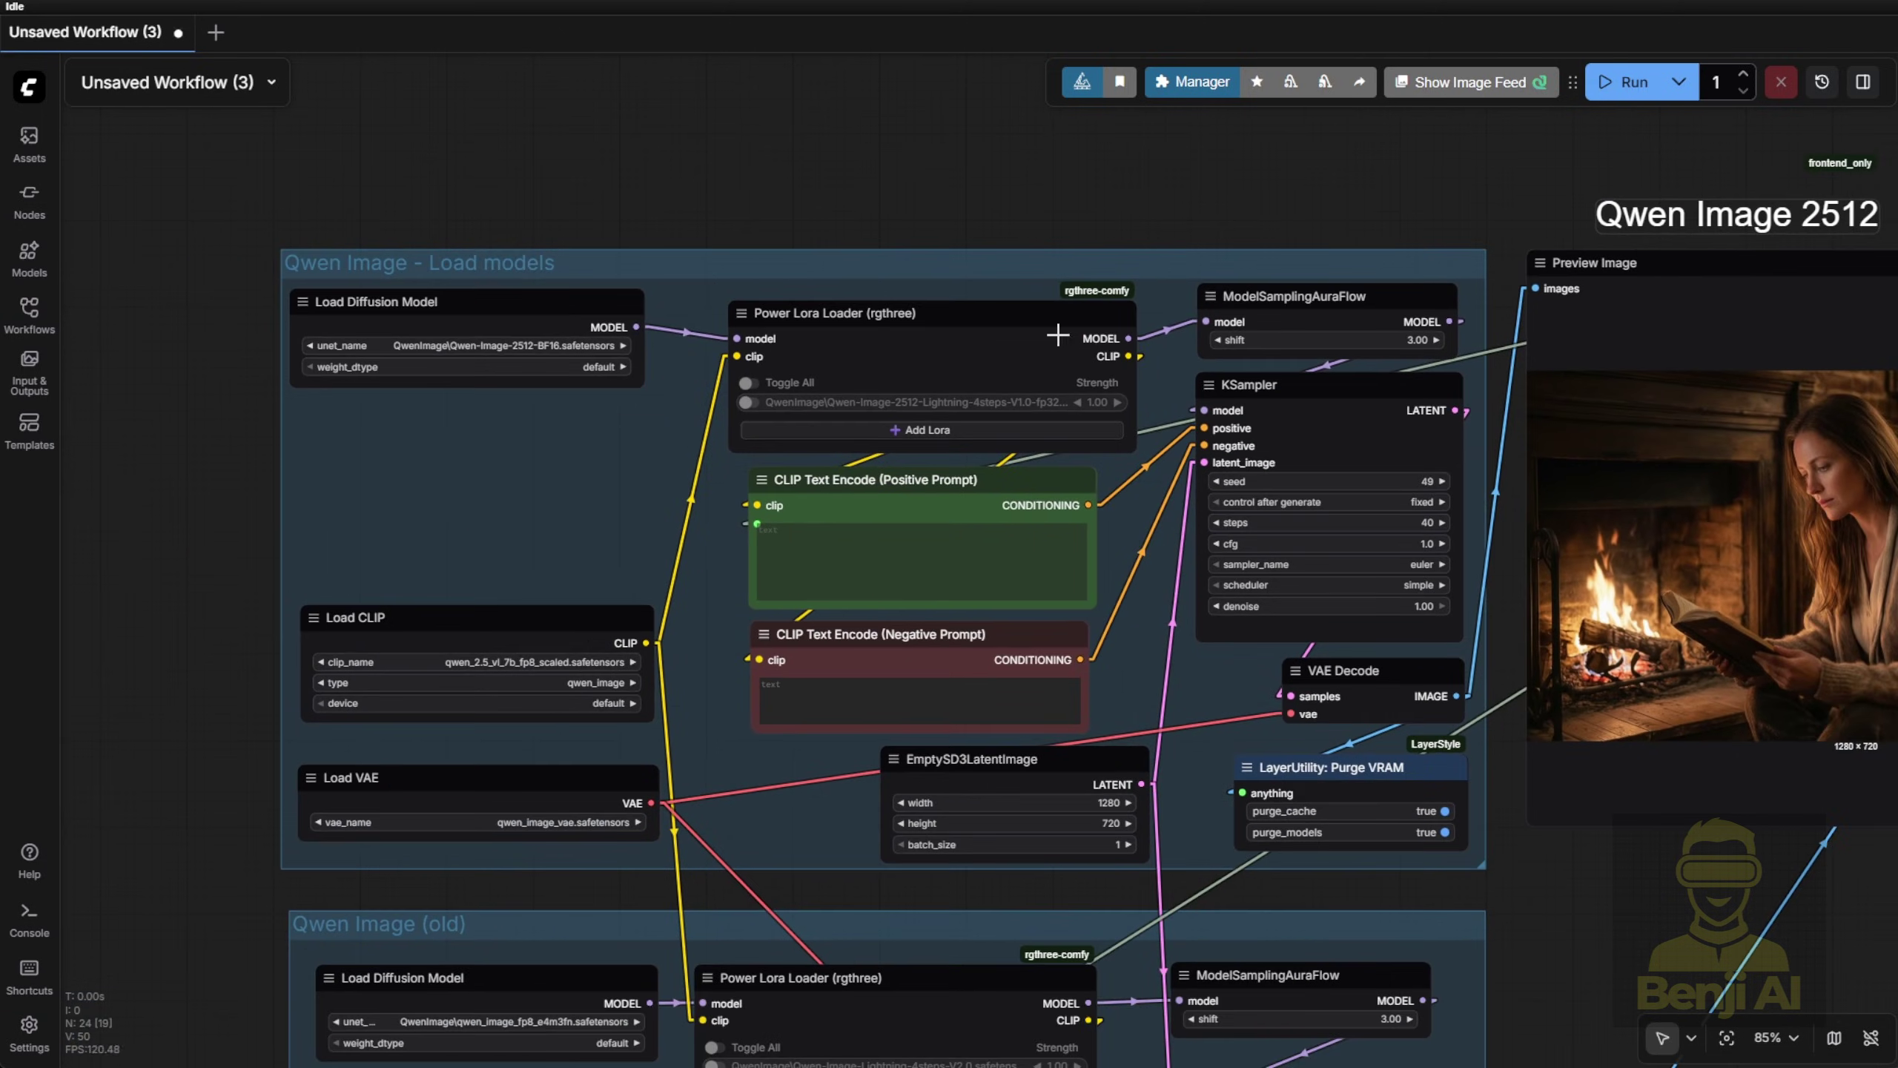
pyautogui.scroll(-6, 579, 484)
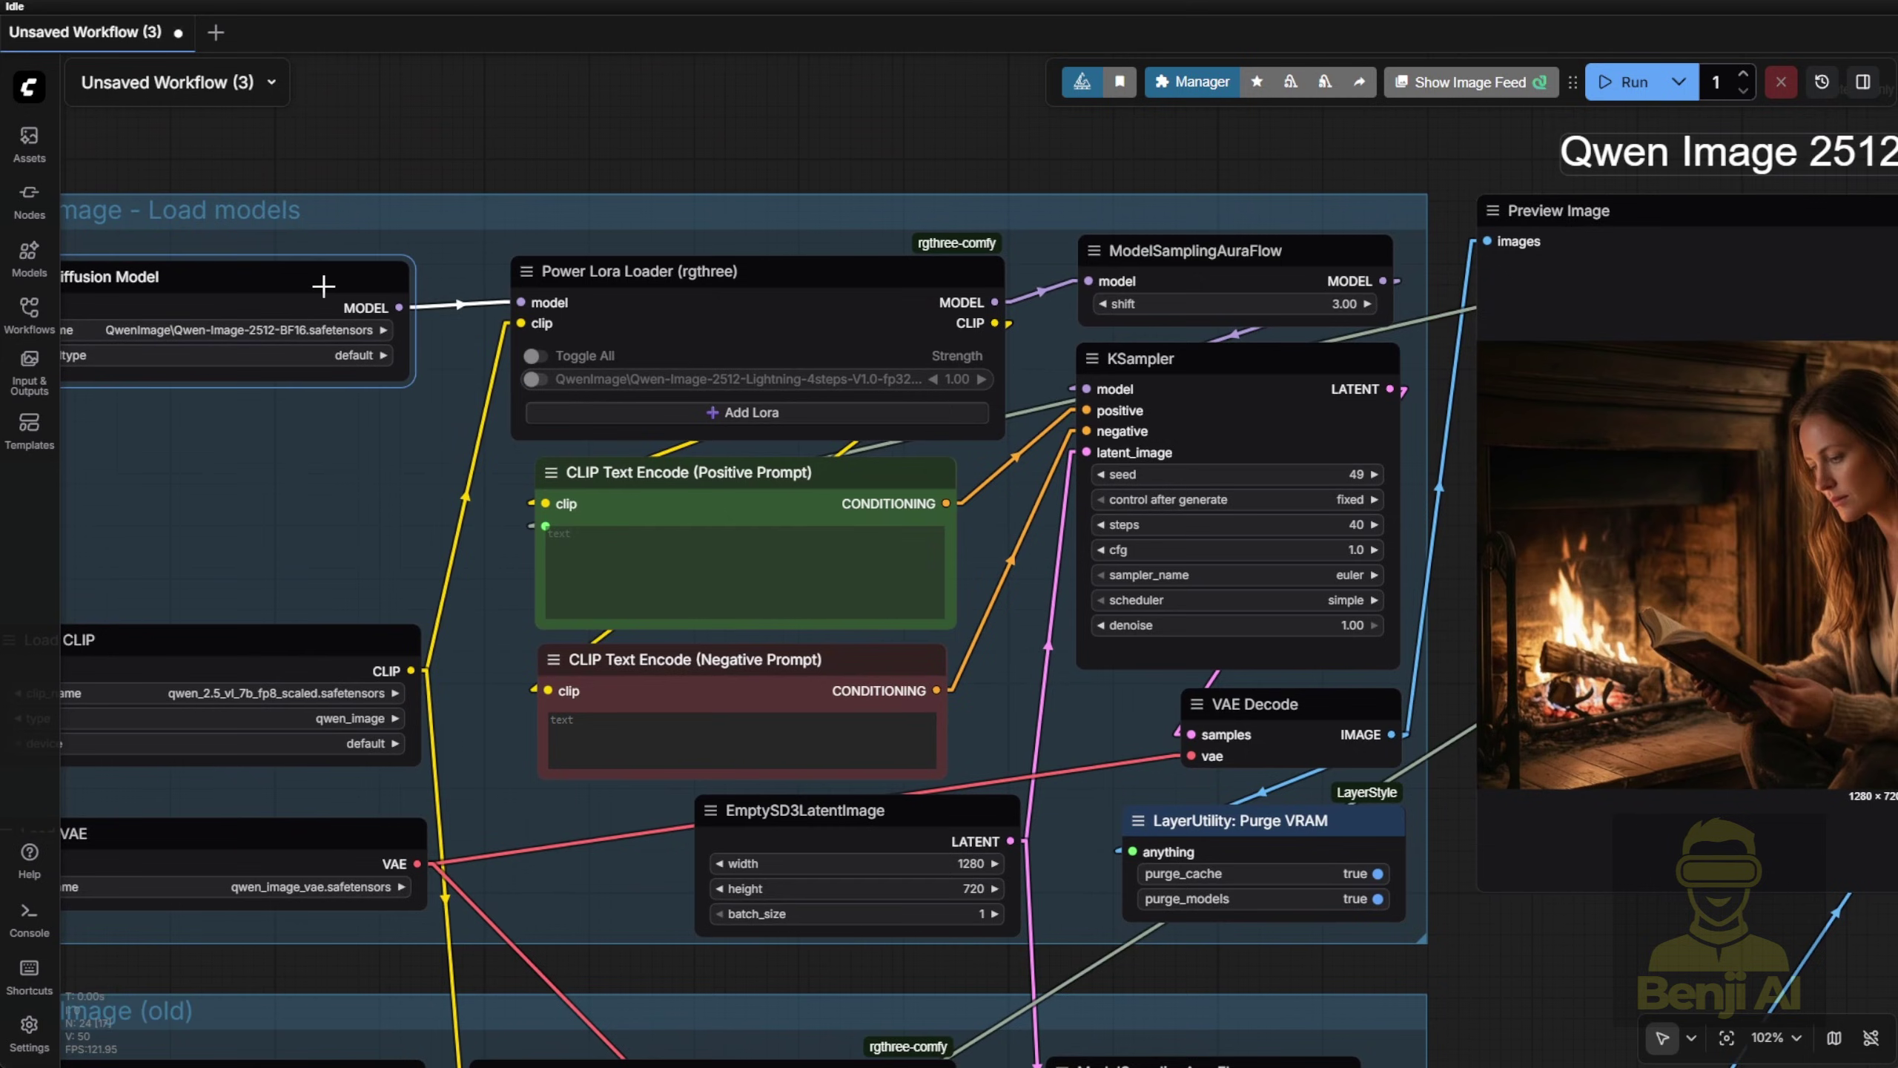
pyautogui.click(317, 284)
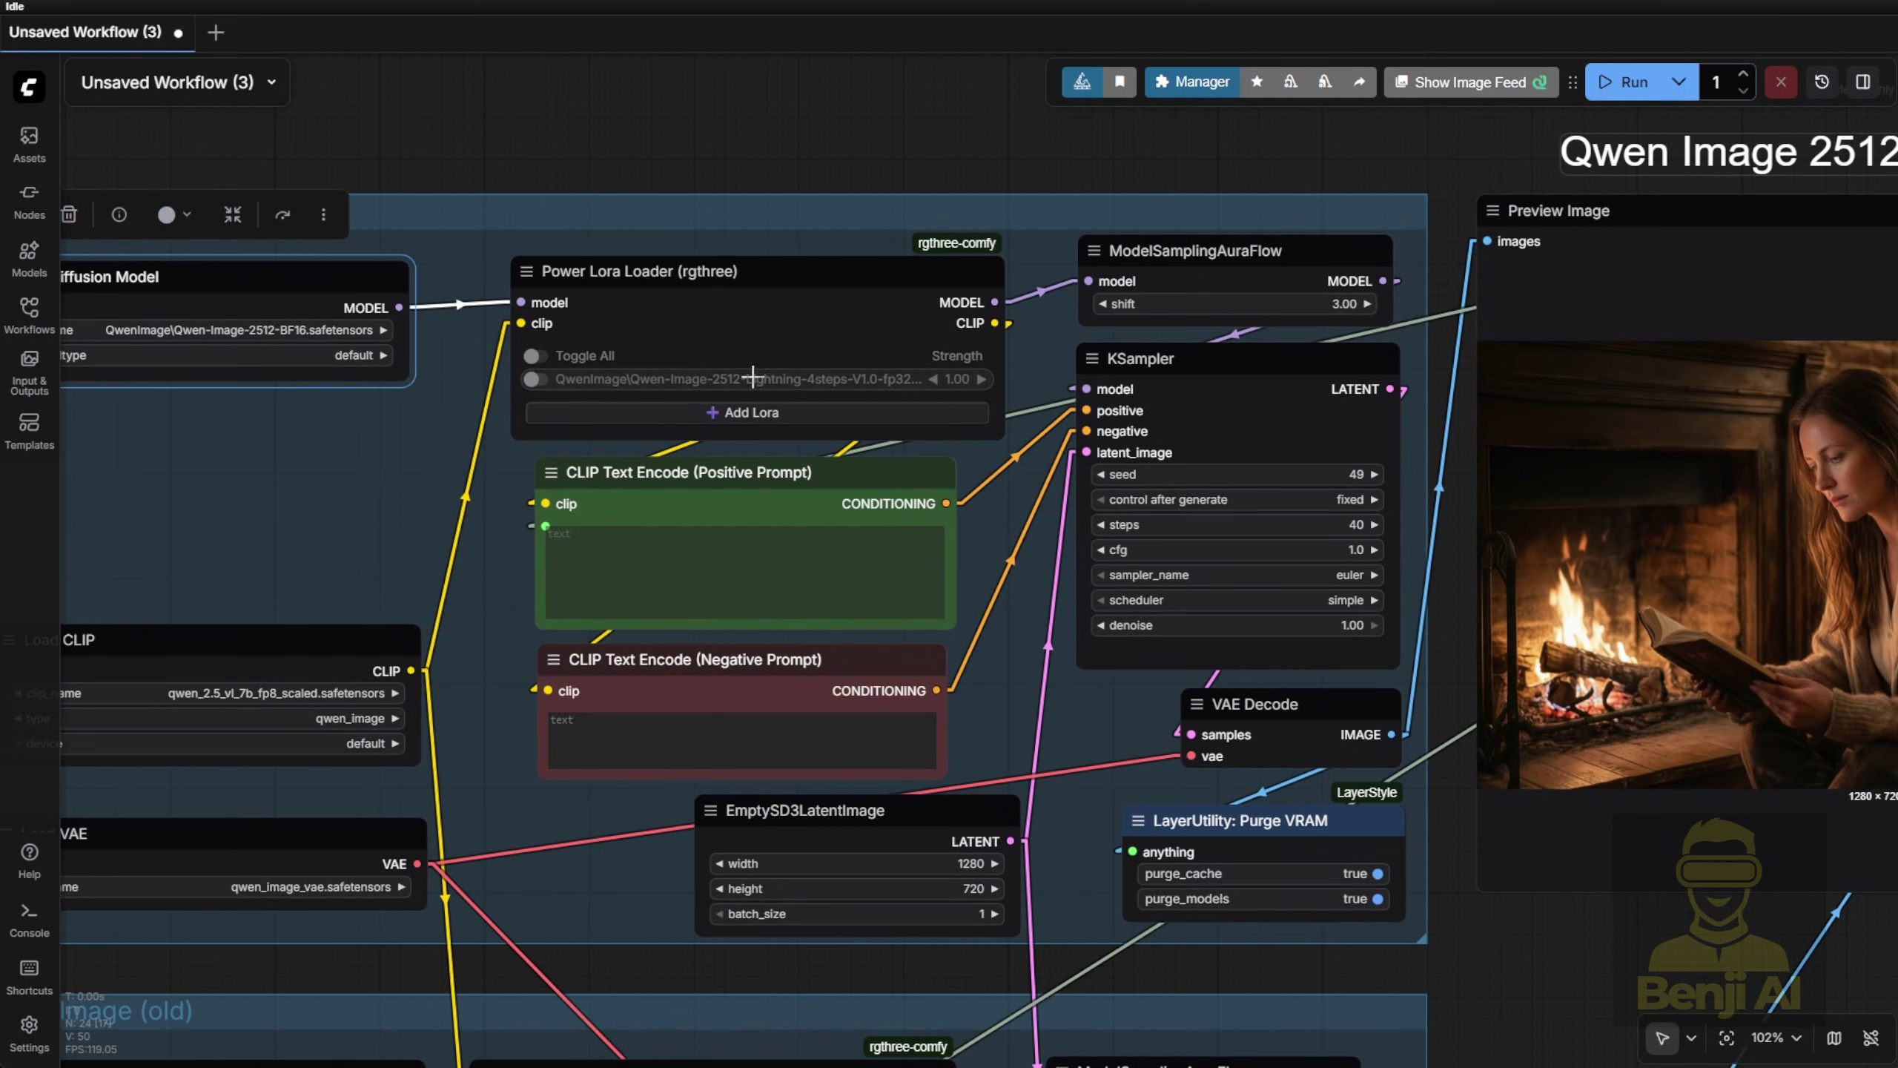
pyautogui.scroll(2, 751, 375)
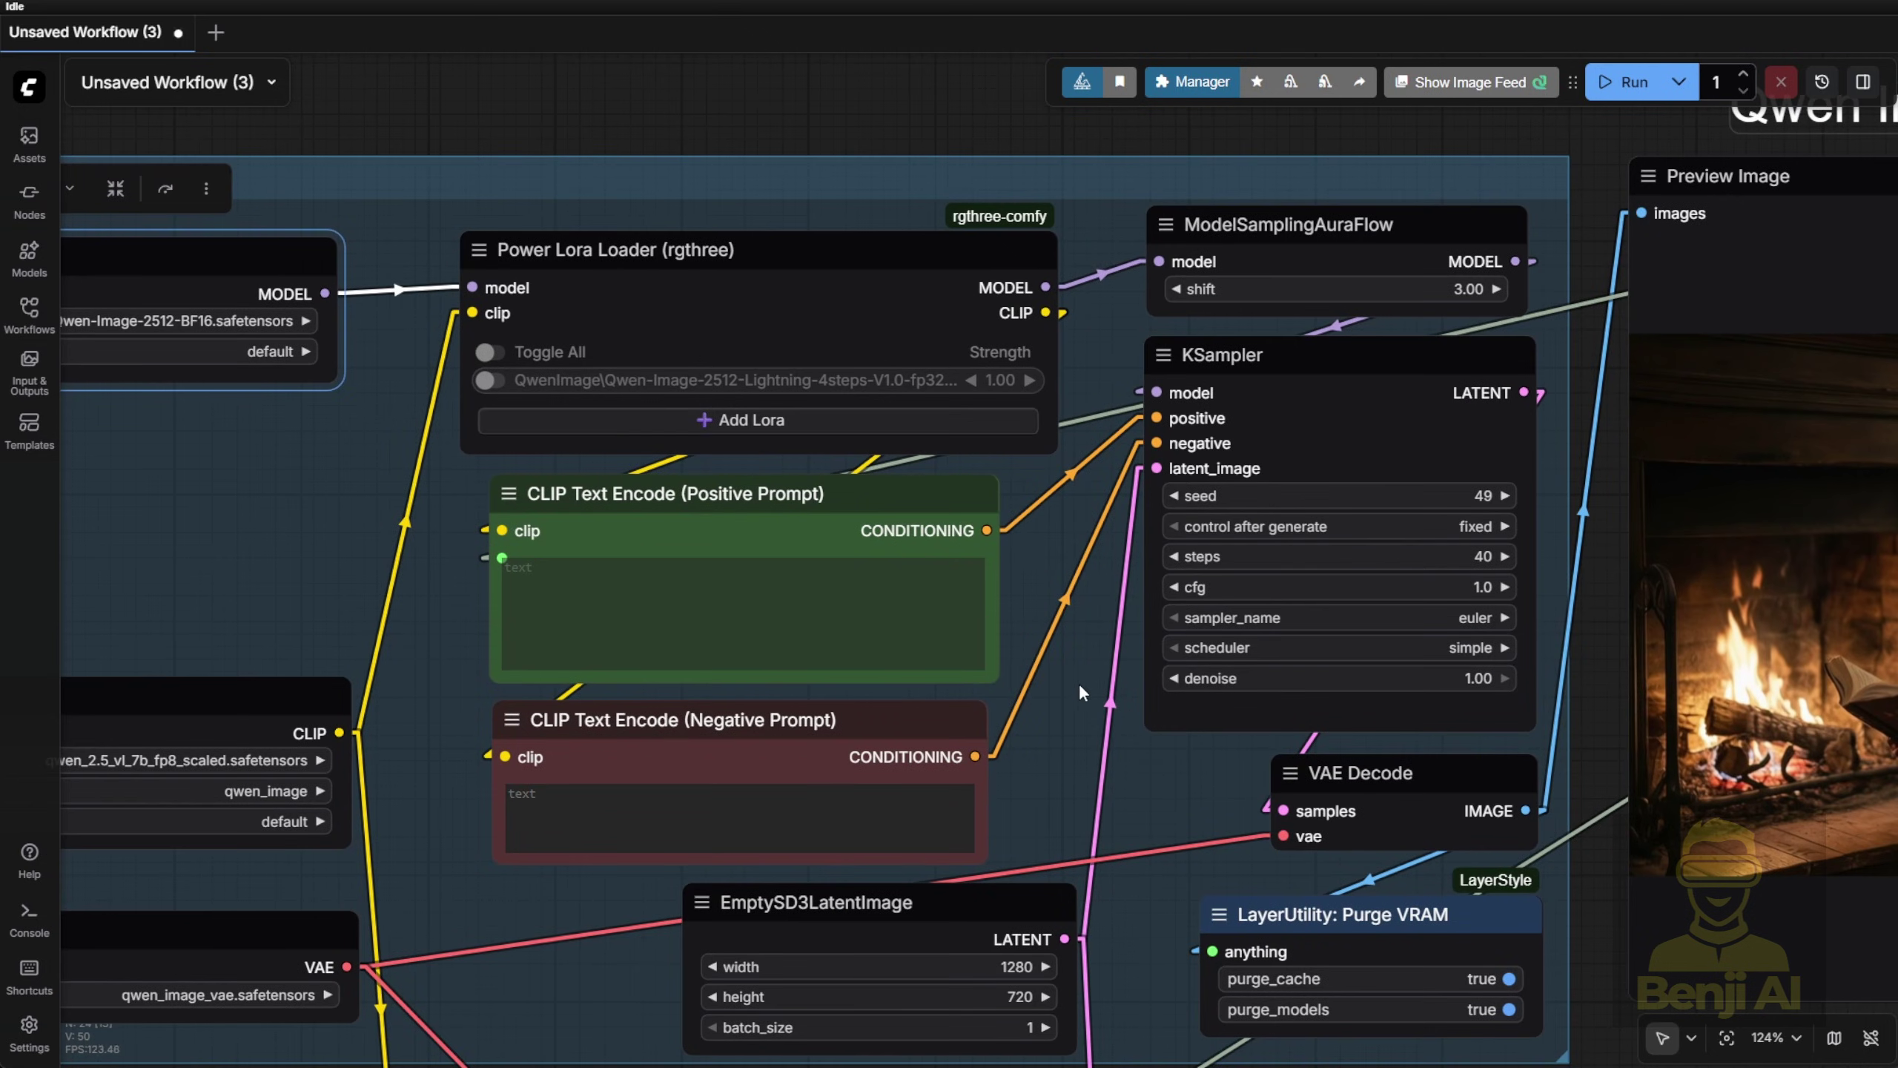
pyautogui.moveTo(1078, 682); pyautogui.dragTo(67, 520)
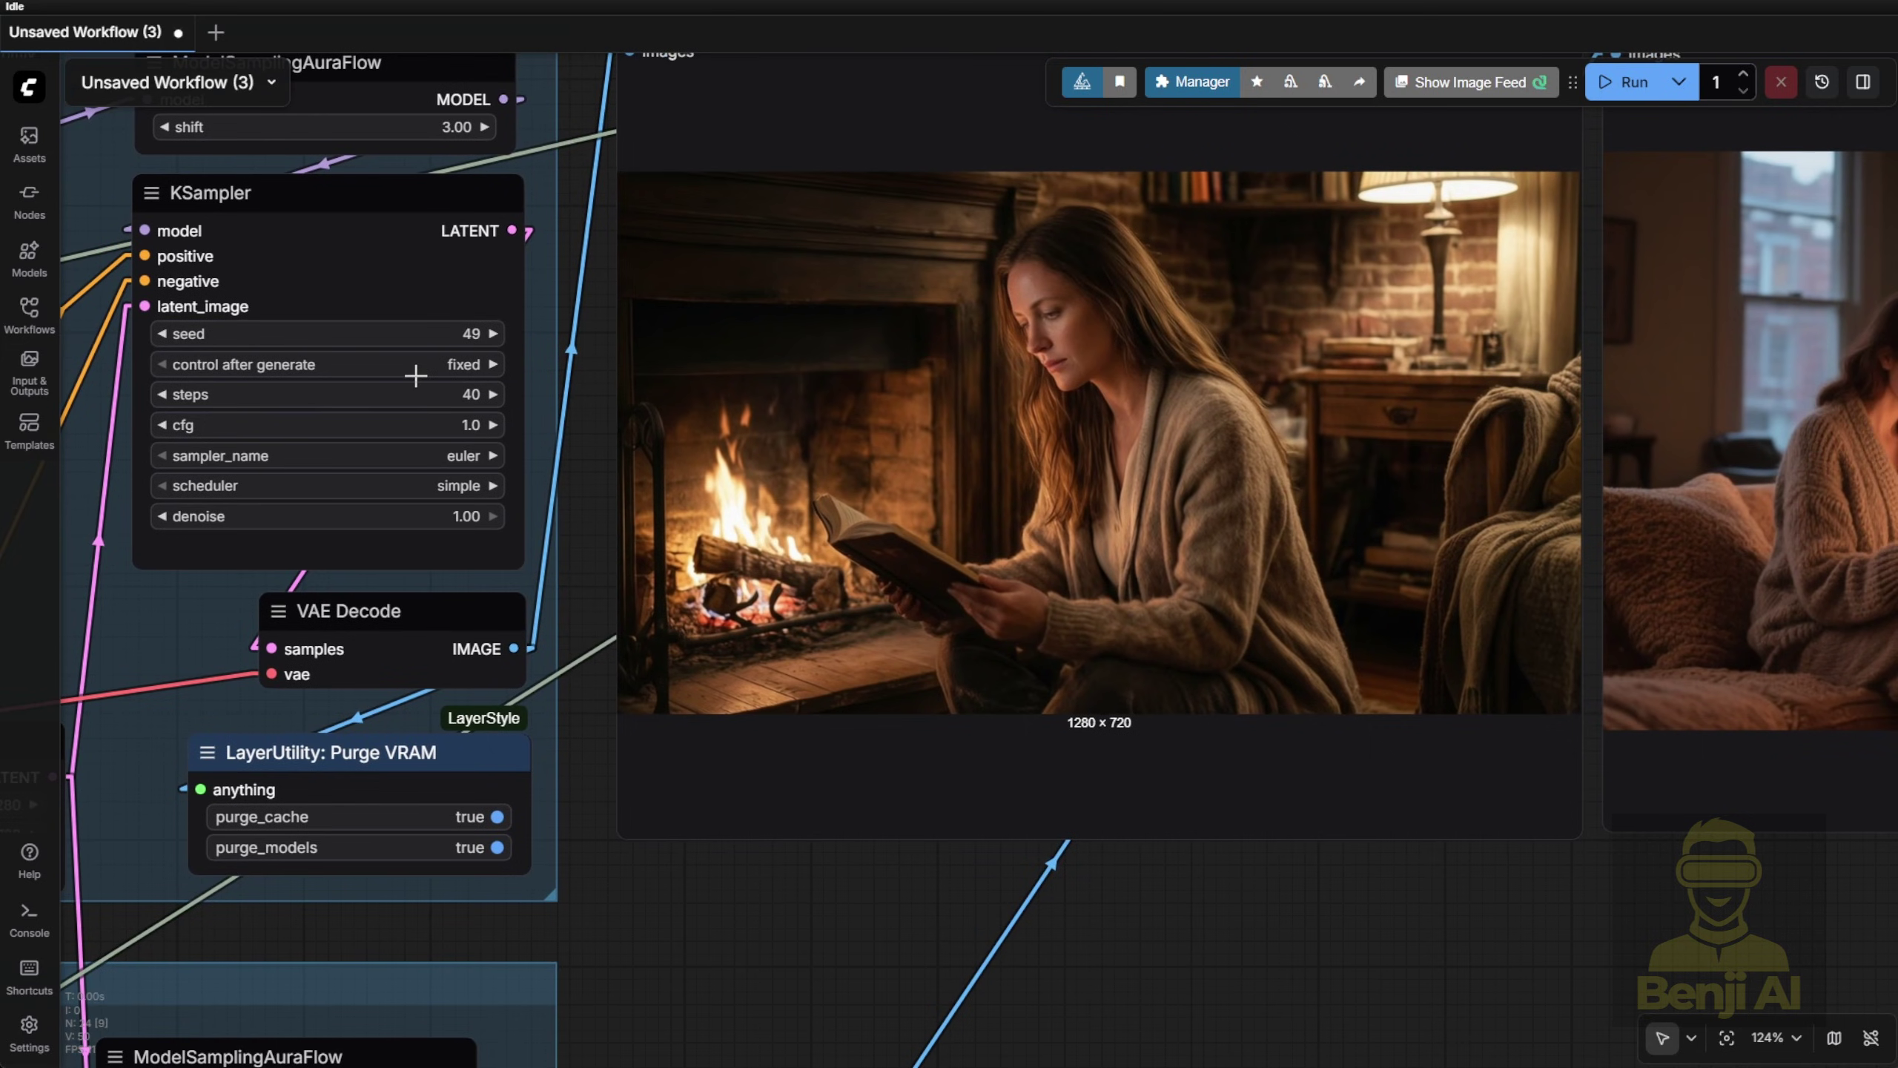
pyautogui.scroll(-4, 646, 444)
pyautogui.moveTo(1189, 799); pyautogui.dragTo(934, 862)
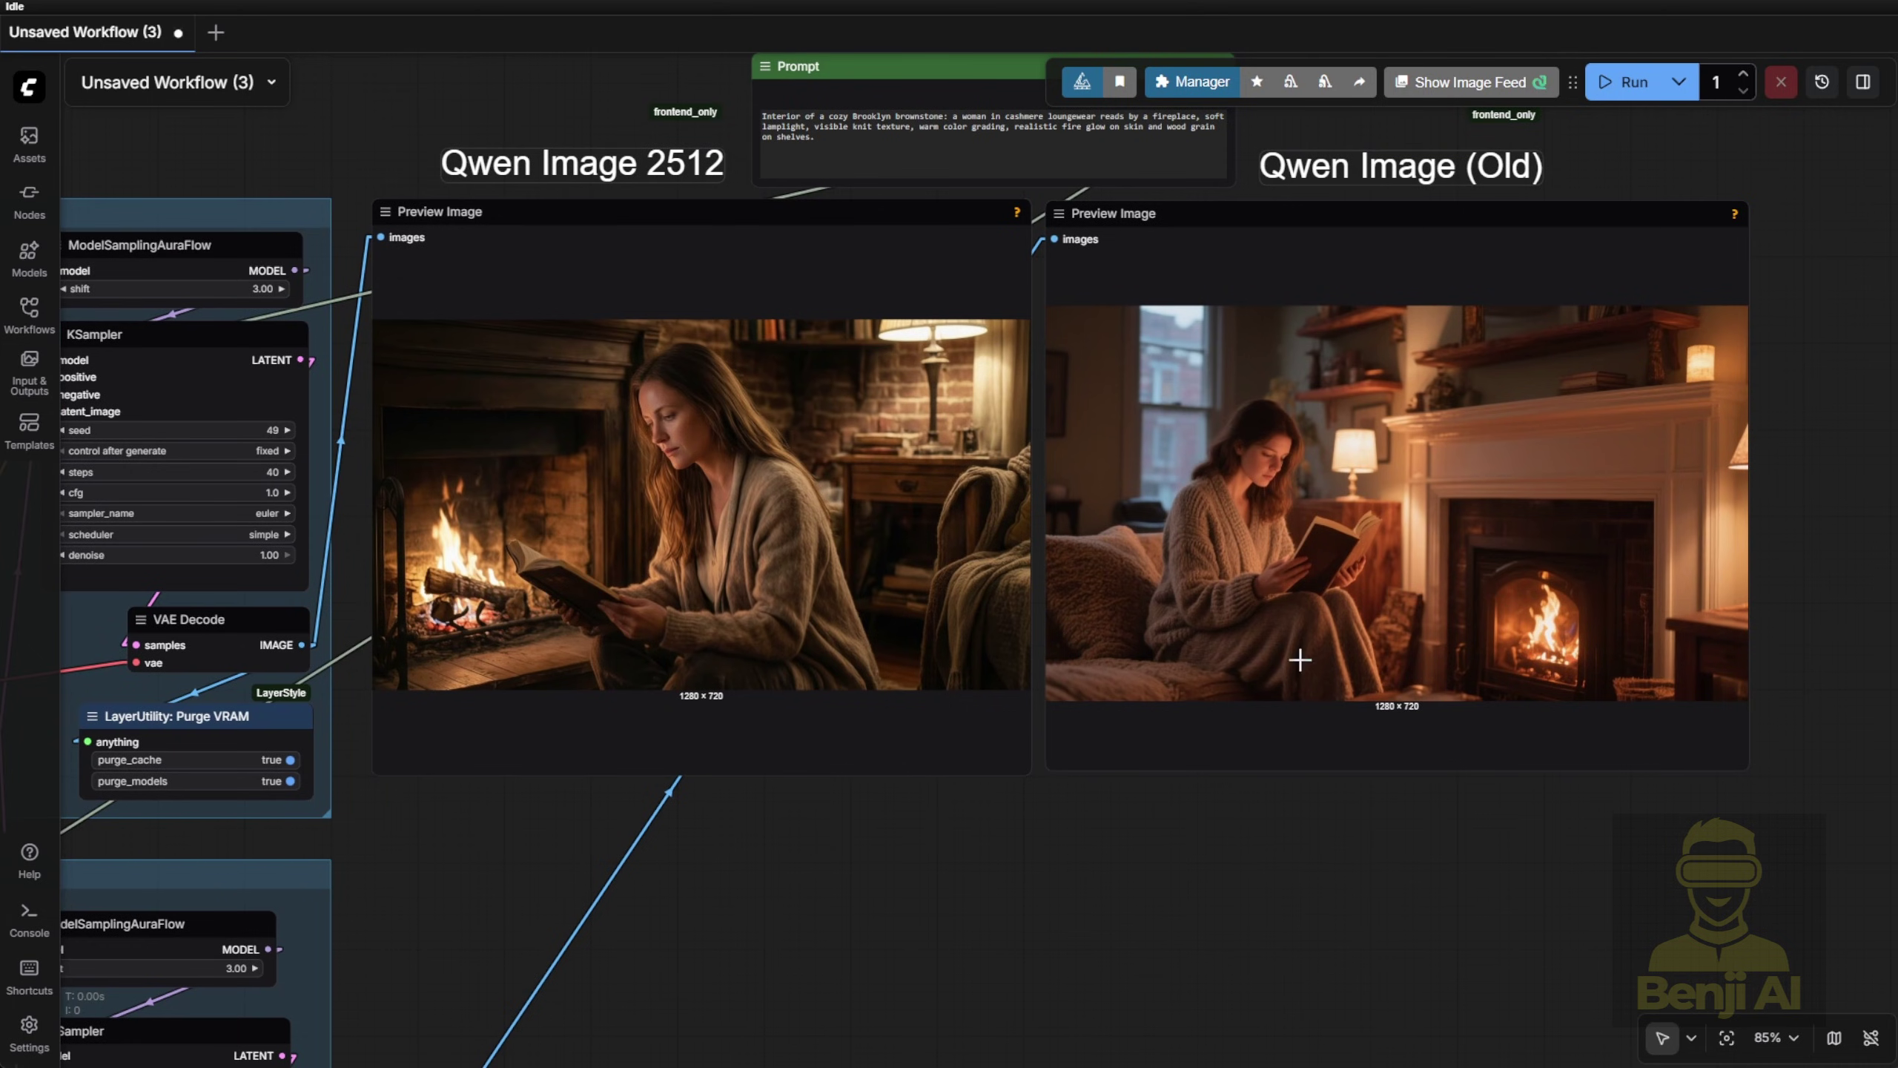
pyautogui.moveTo(1139, 817); pyautogui.dragTo(1338, 619)
pyautogui.scroll(-2, 1334, 622)
pyautogui.scroll(1, 1189, 663)
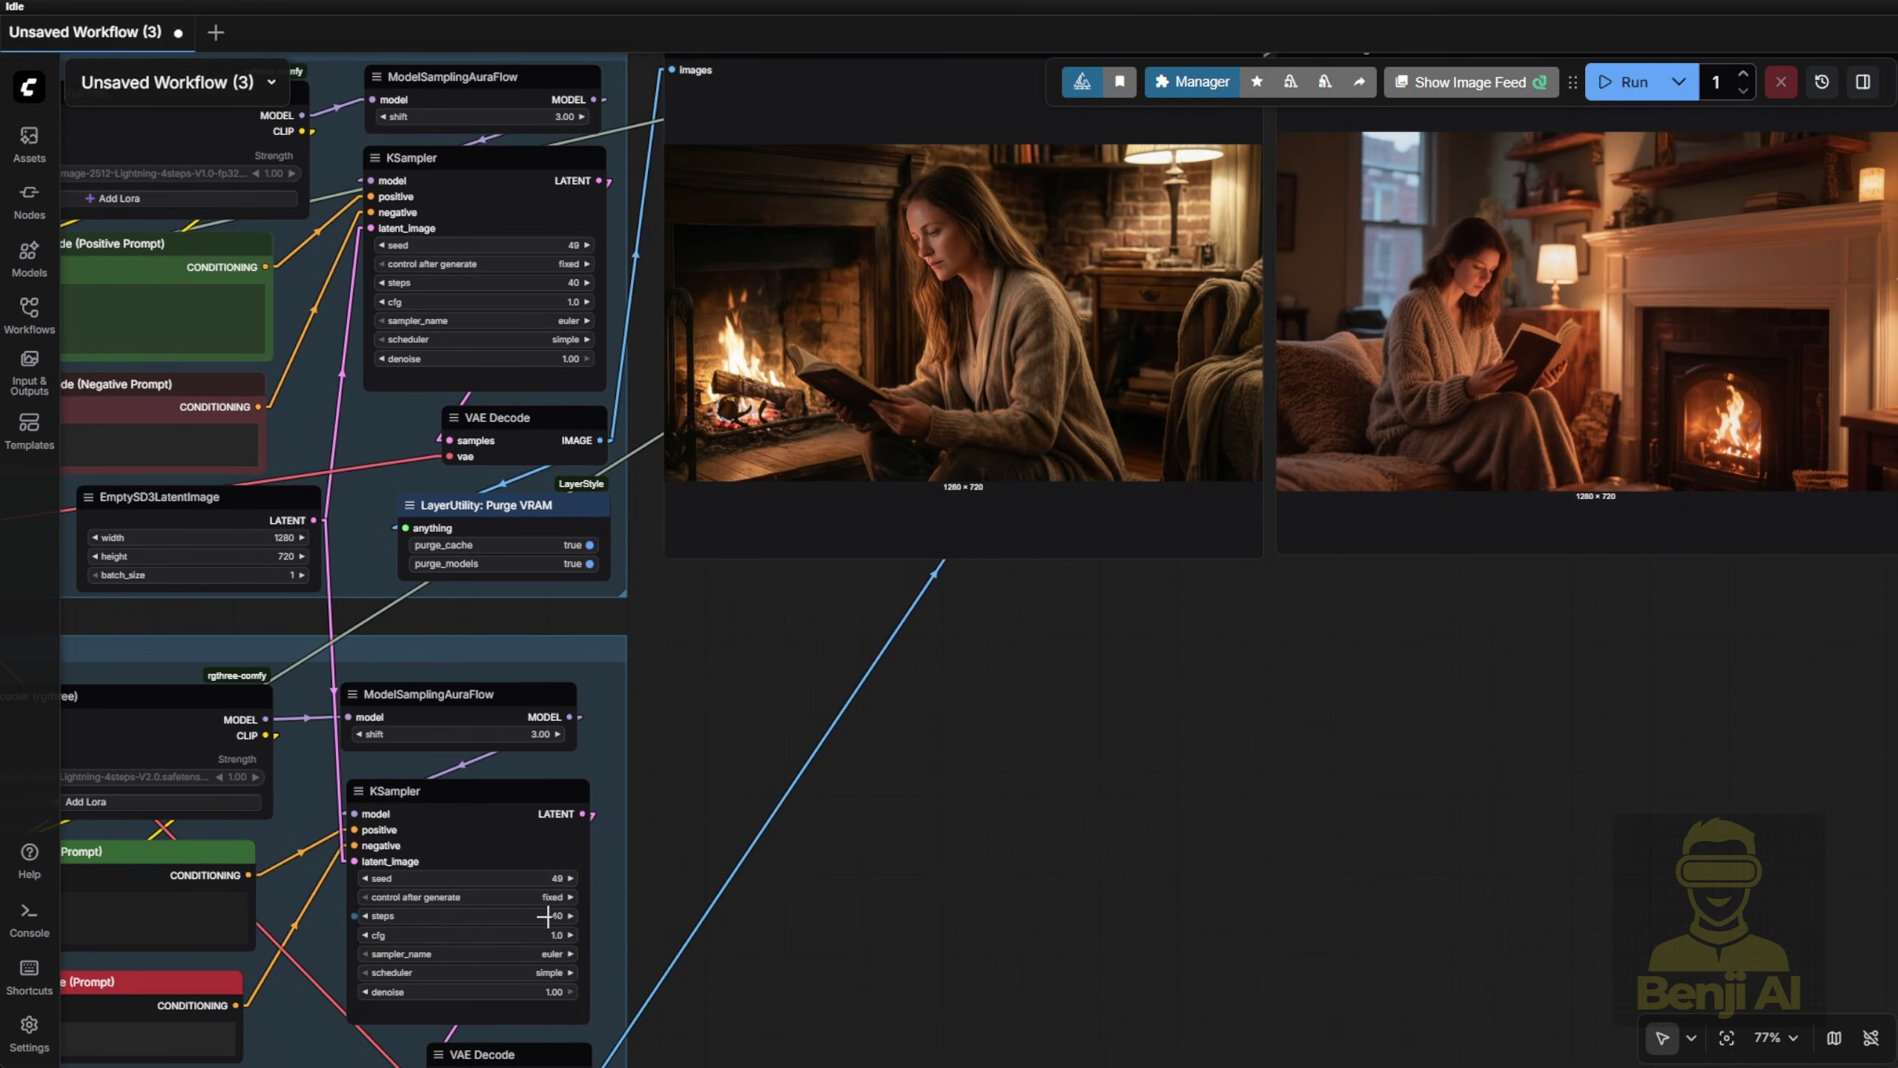
# Add an enlarged Image Comparer (rgthree) node below the two fireplace preview images
pyautogui.press('1')
pyautogui.moveTo(774, 1017); pyautogui.dragTo(852, 432)
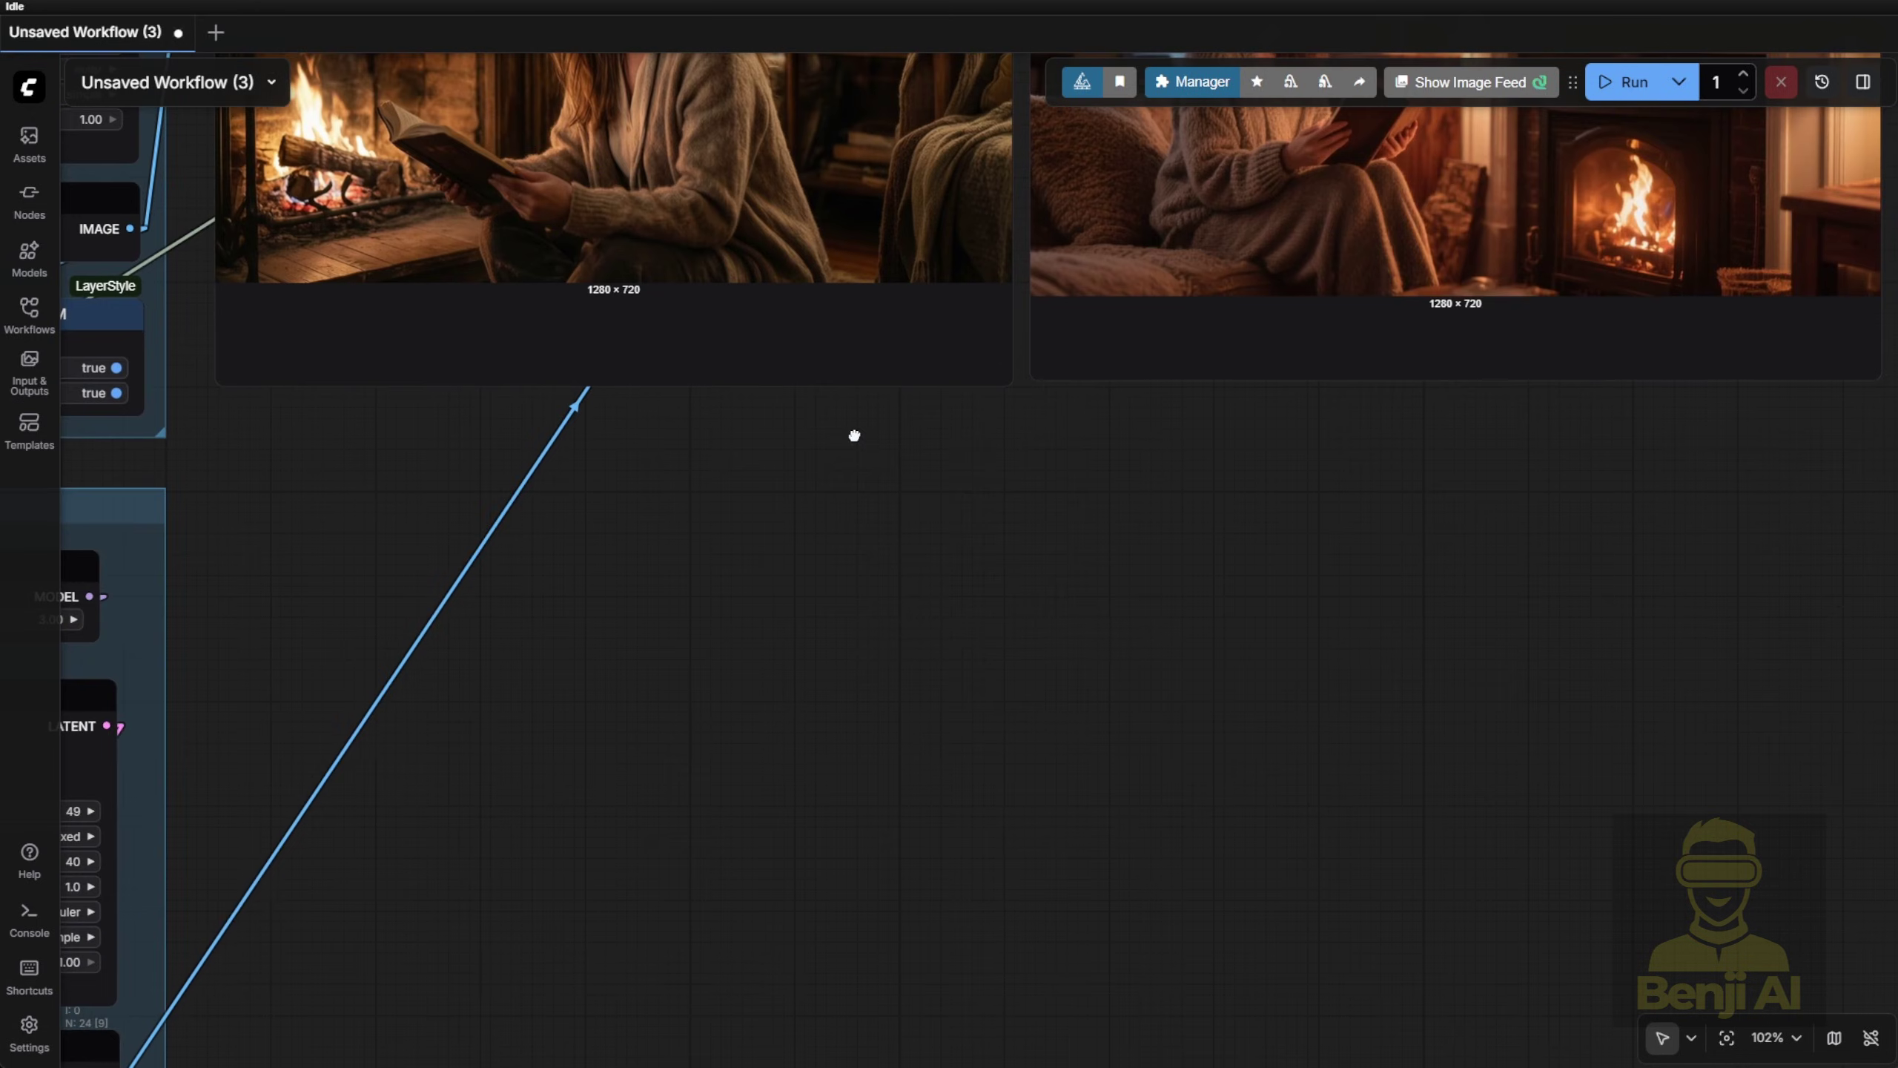
pyautogui.doubleClick(763, 749)
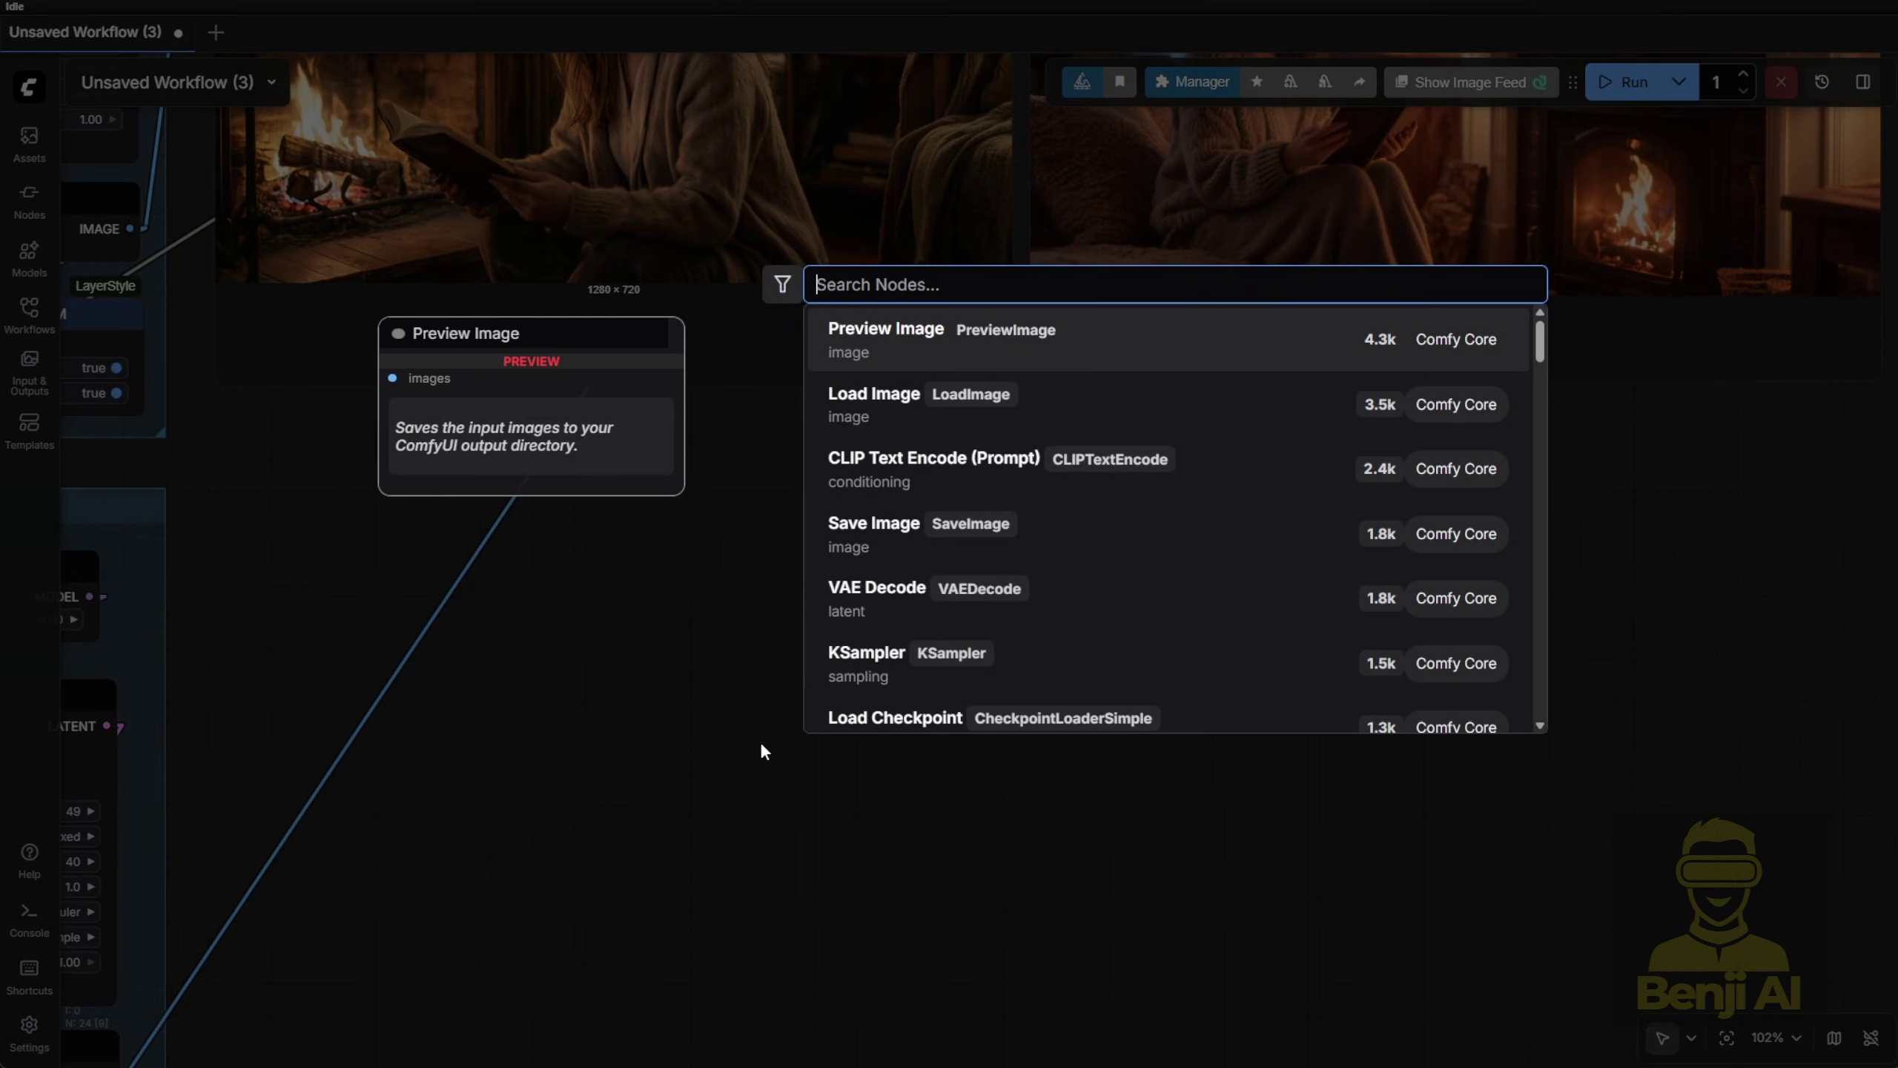
pyautogui.write('compare')
pyautogui.scroll(-3, 946, 559)
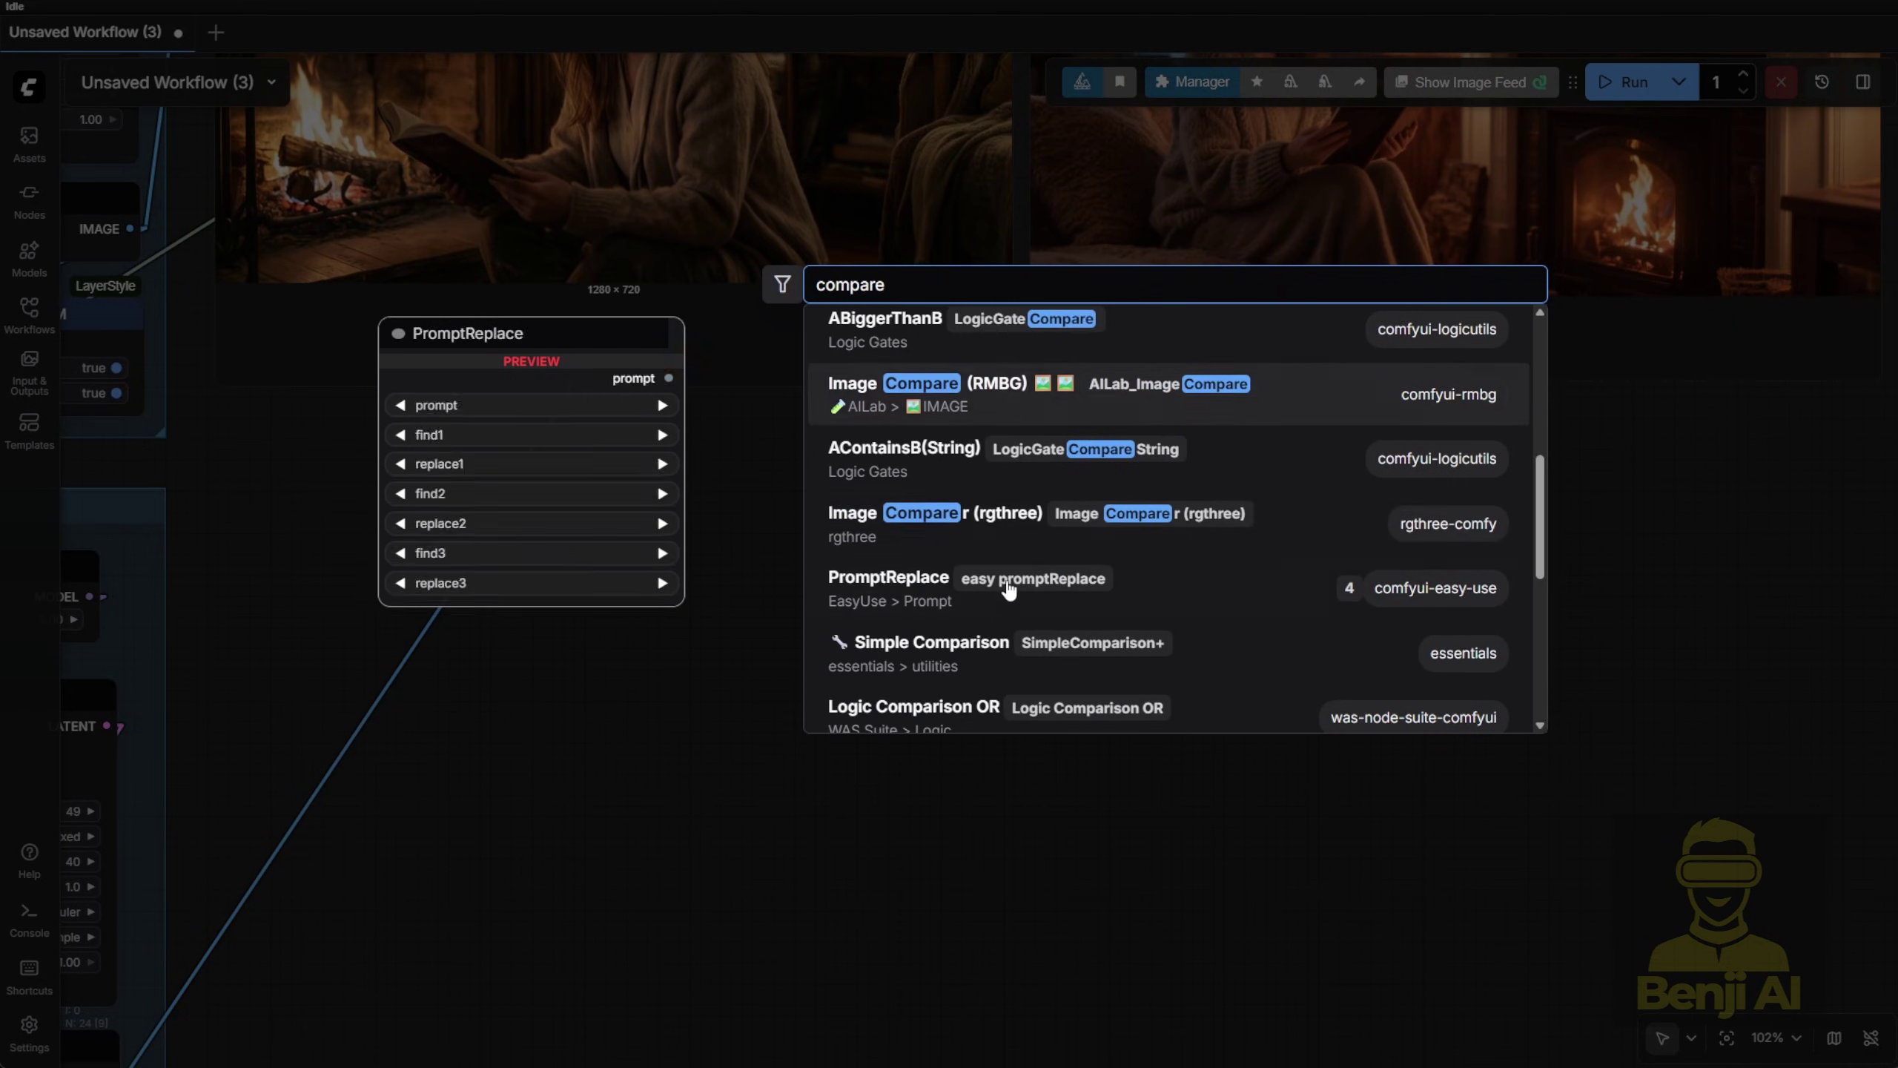
pyautogui.click(975, 532)
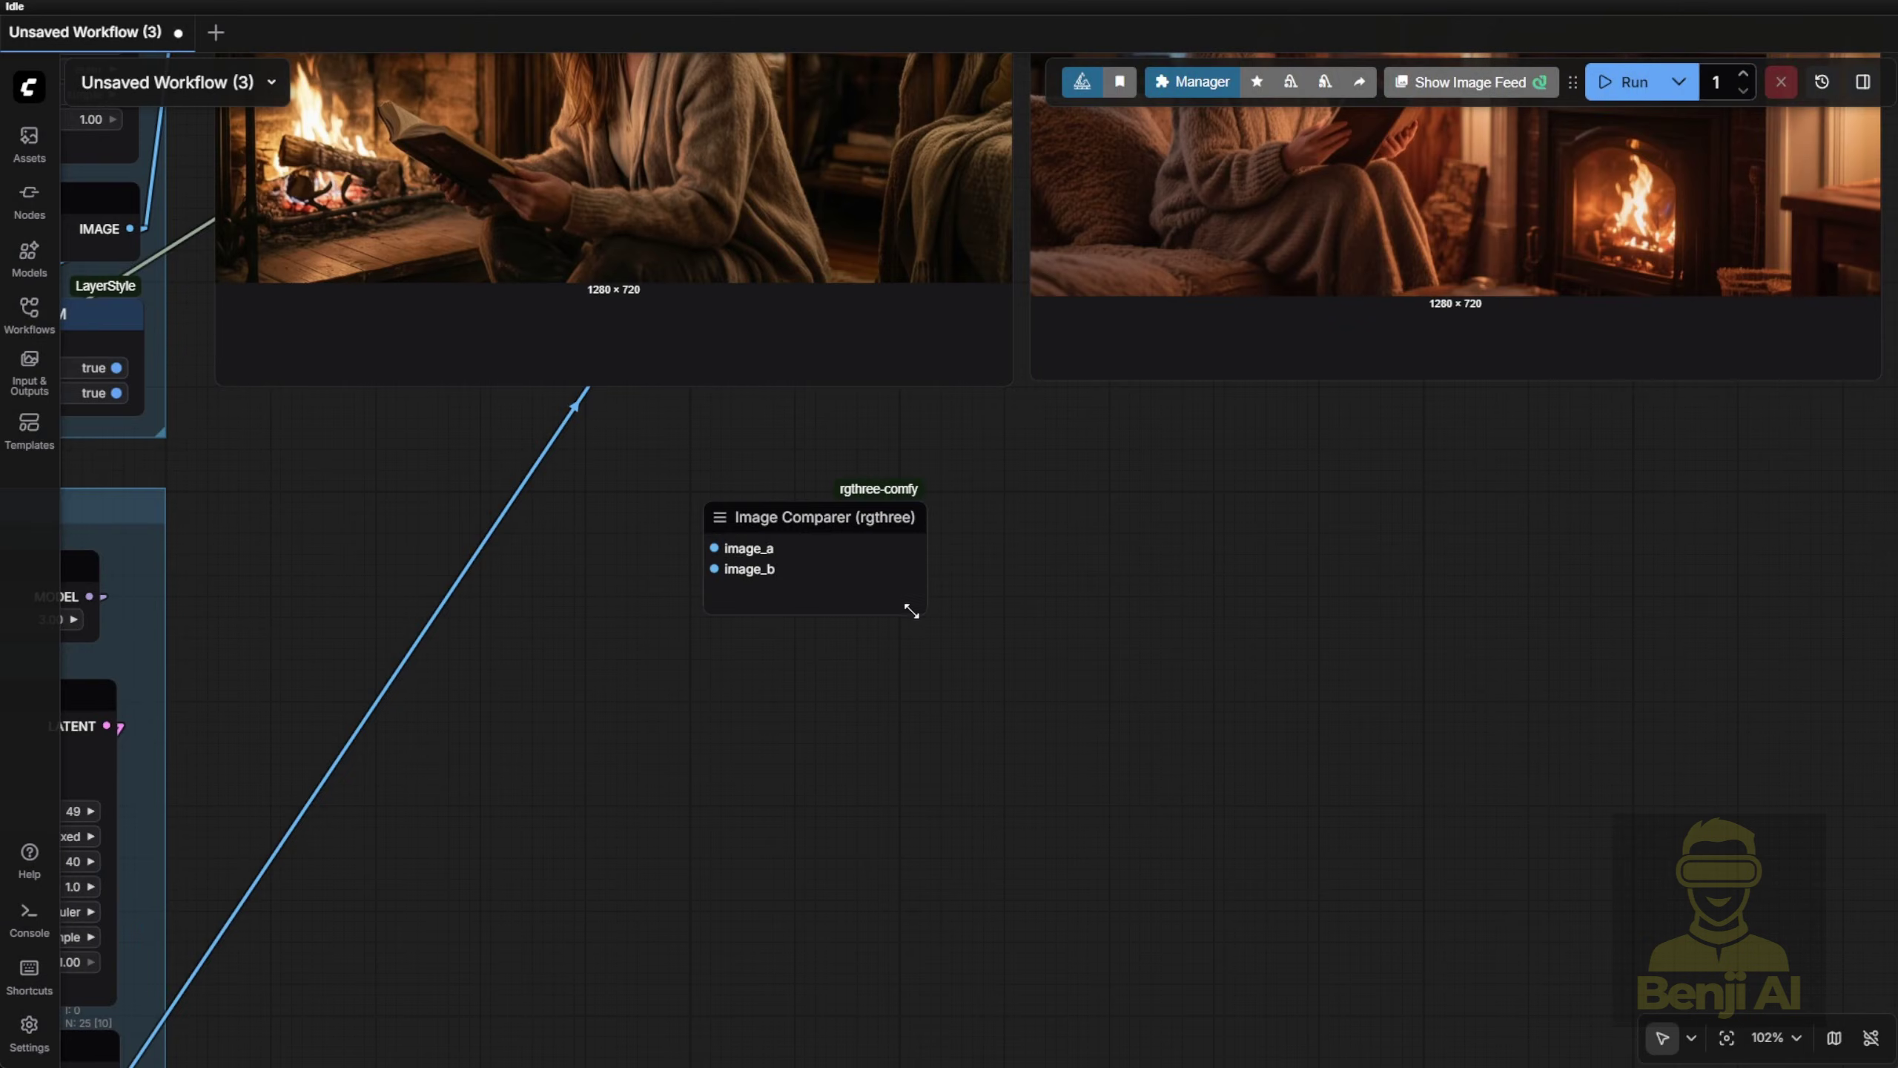
pyautogui.moveTo(924, 612); pyautogui.dragTo(1581, 1065)
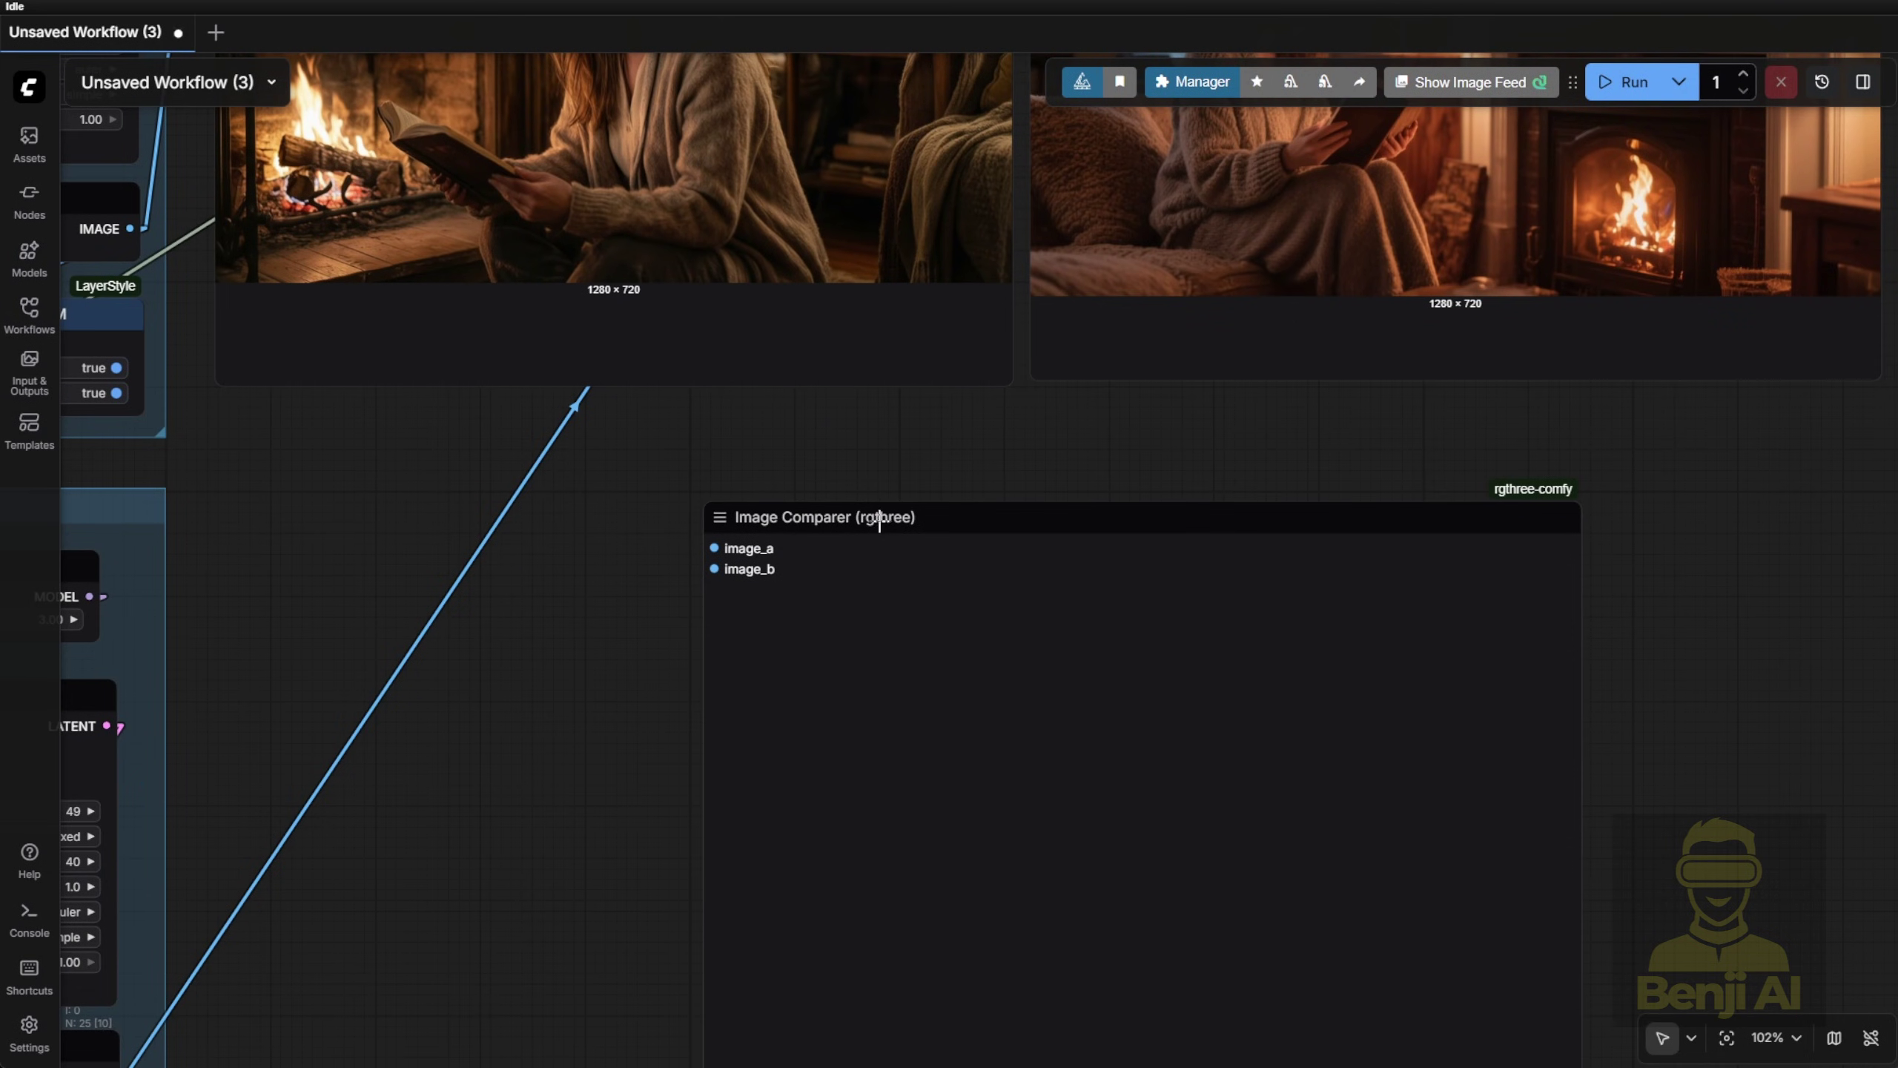
pyautogui.moveTo(882, 515); pyautogui.dragTo(848, 453)
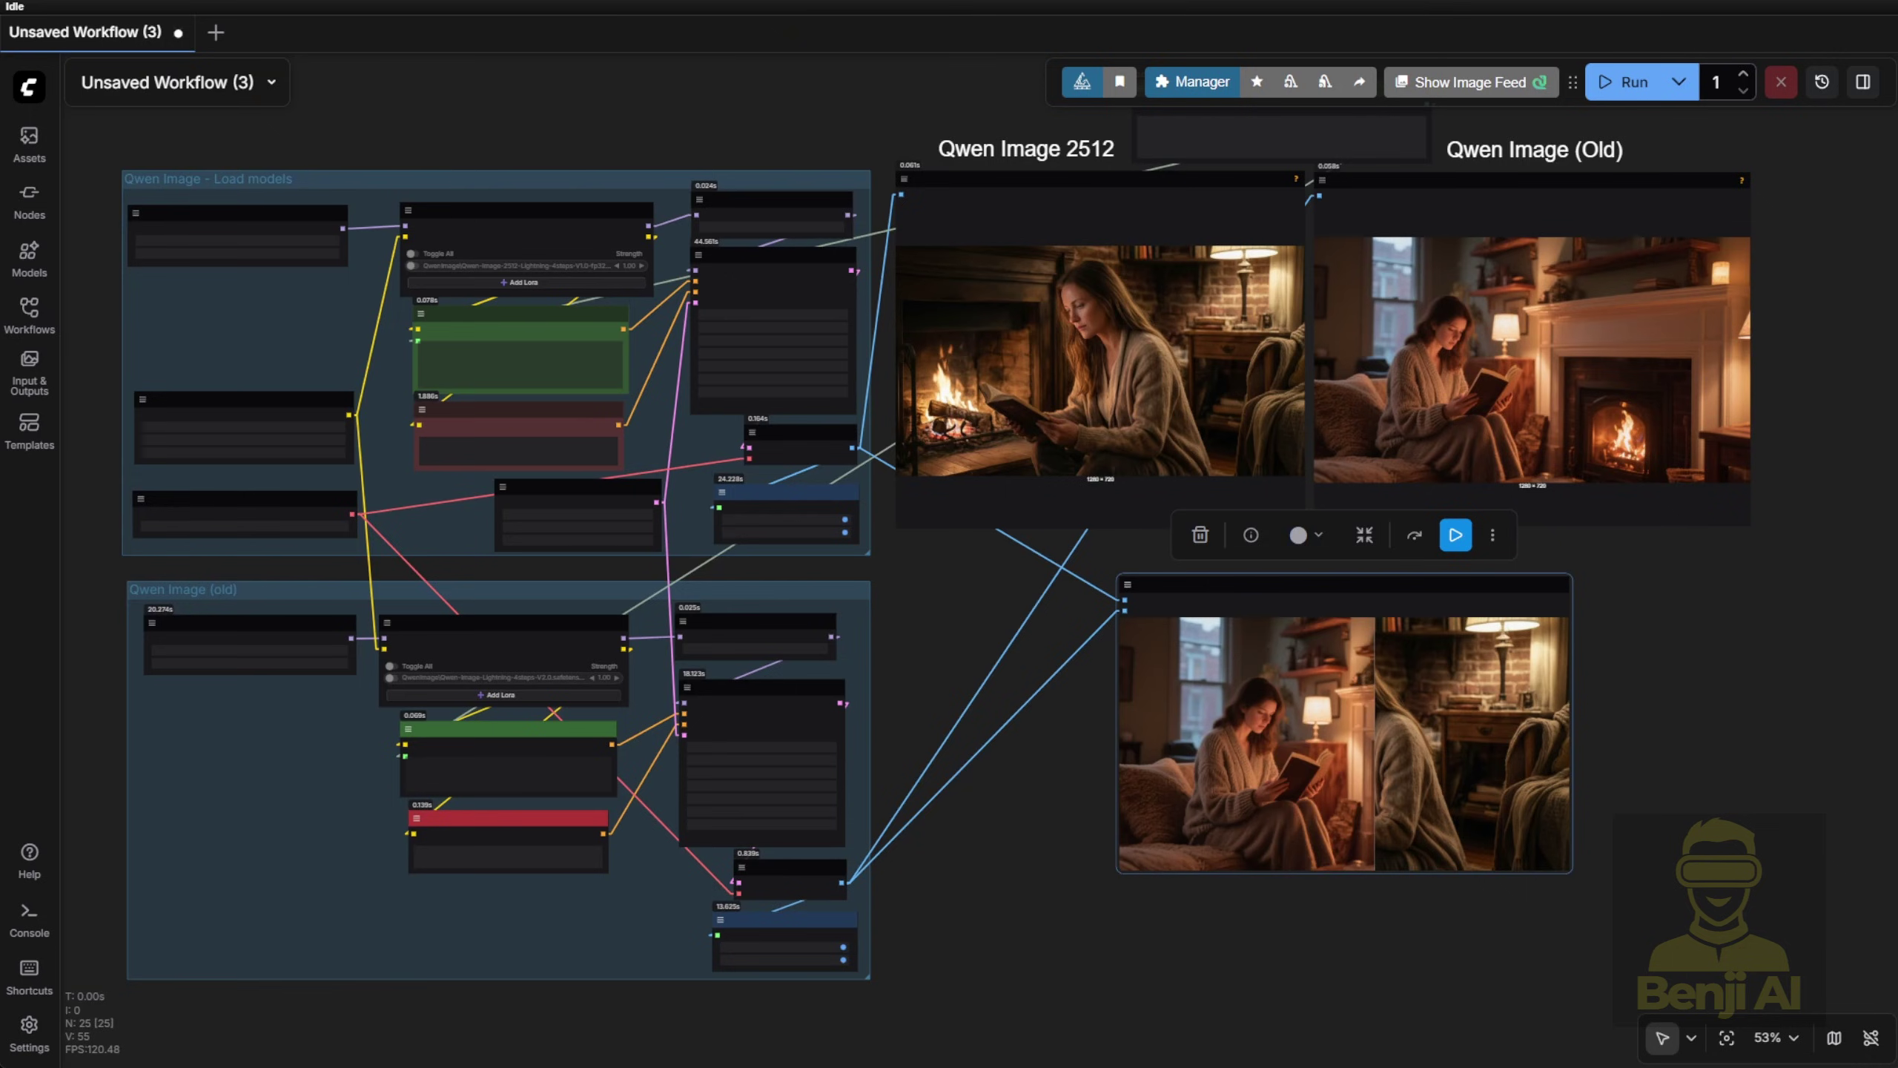
# Zoom and pan to show the Qwen Image 2512 and old Qwen Image fireplace previews together
pyautogui.scroll(10, 1670, 572)
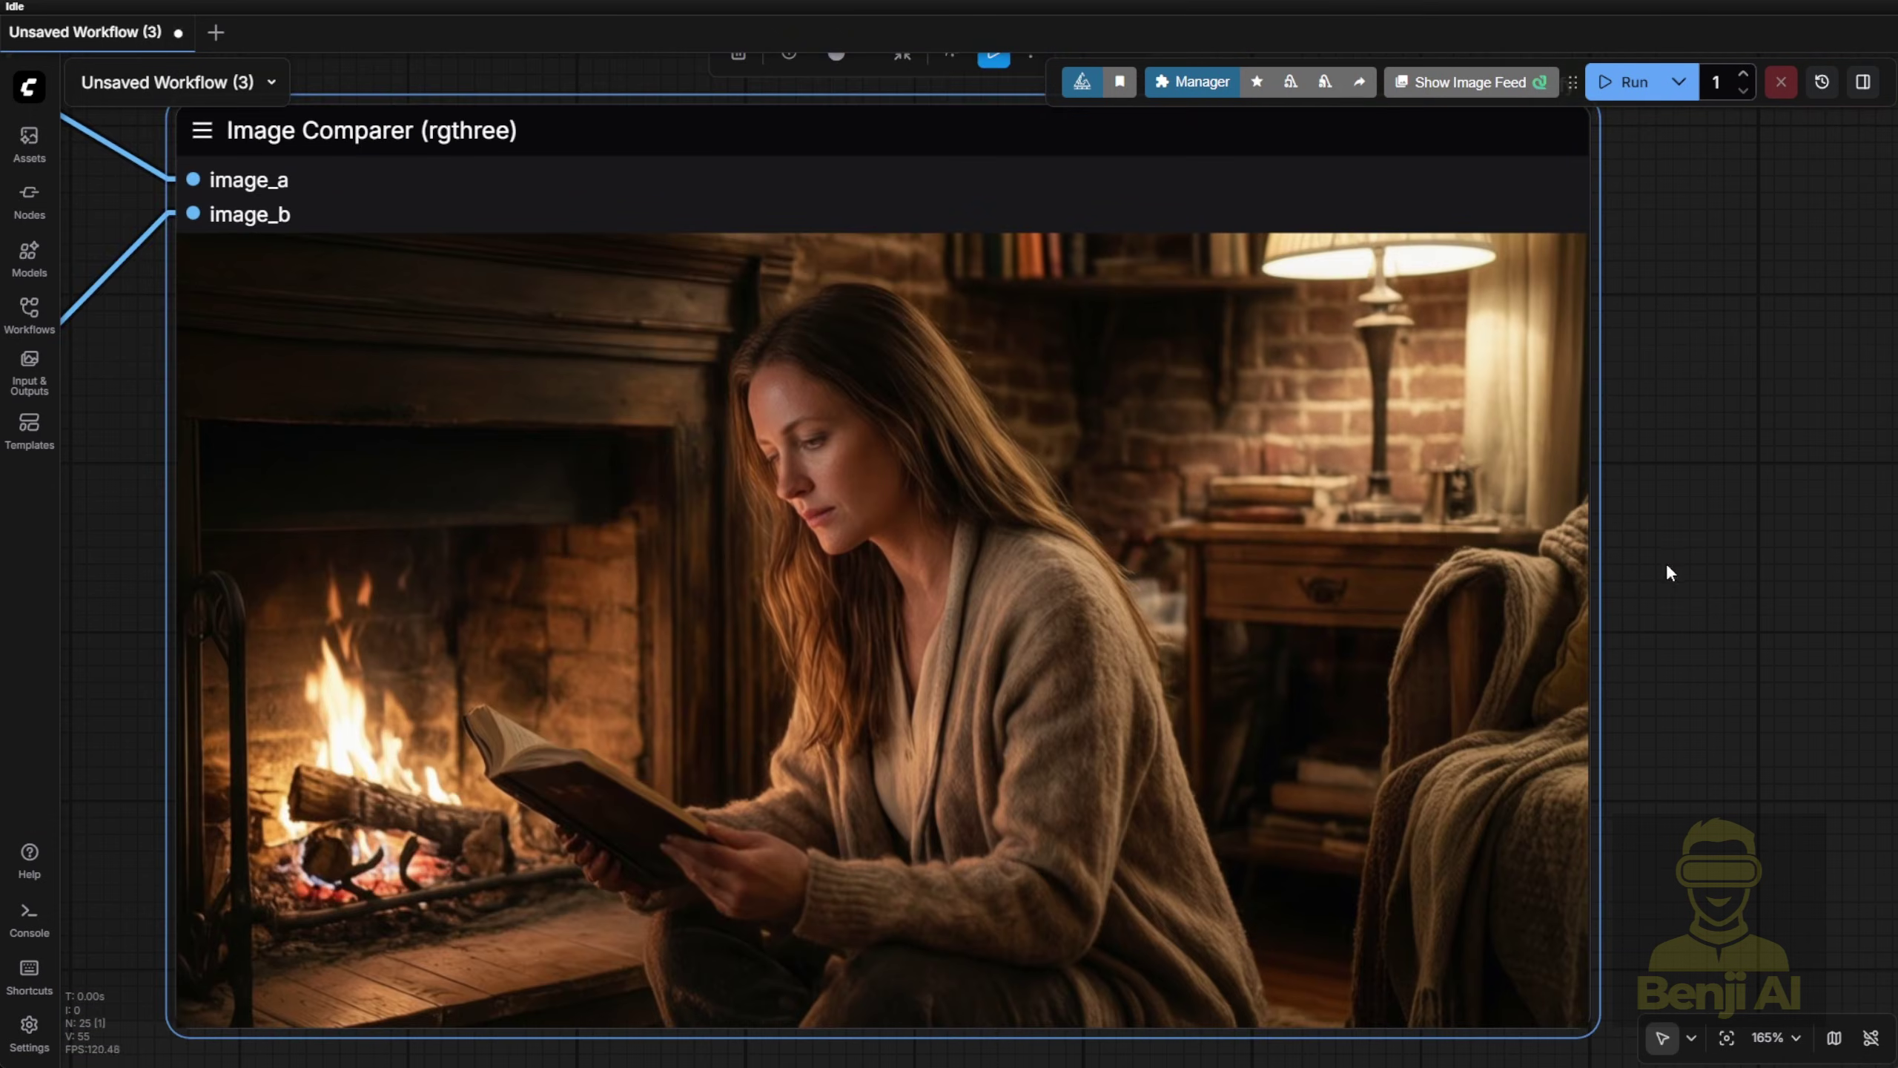
pyautogui.scroll(6, 908, 463)
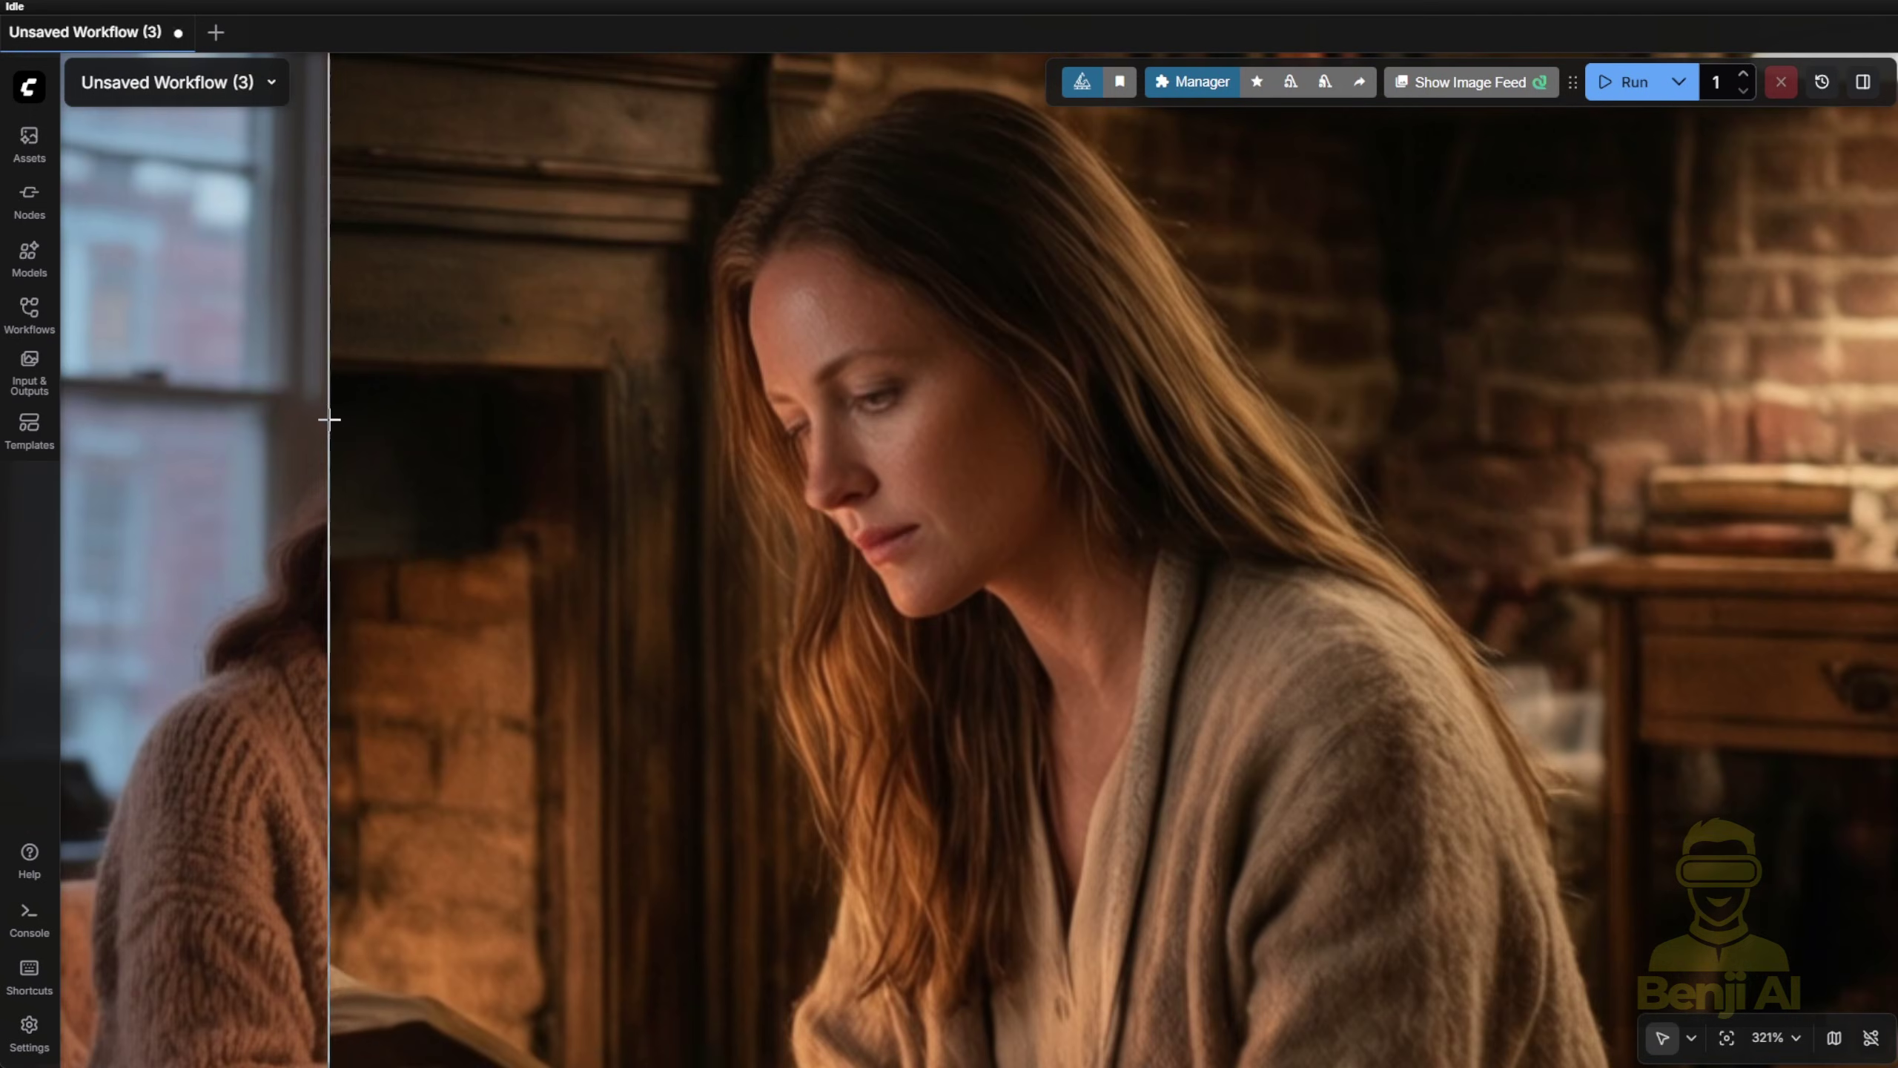
pyautogui.scroll(-10, 322, 419)
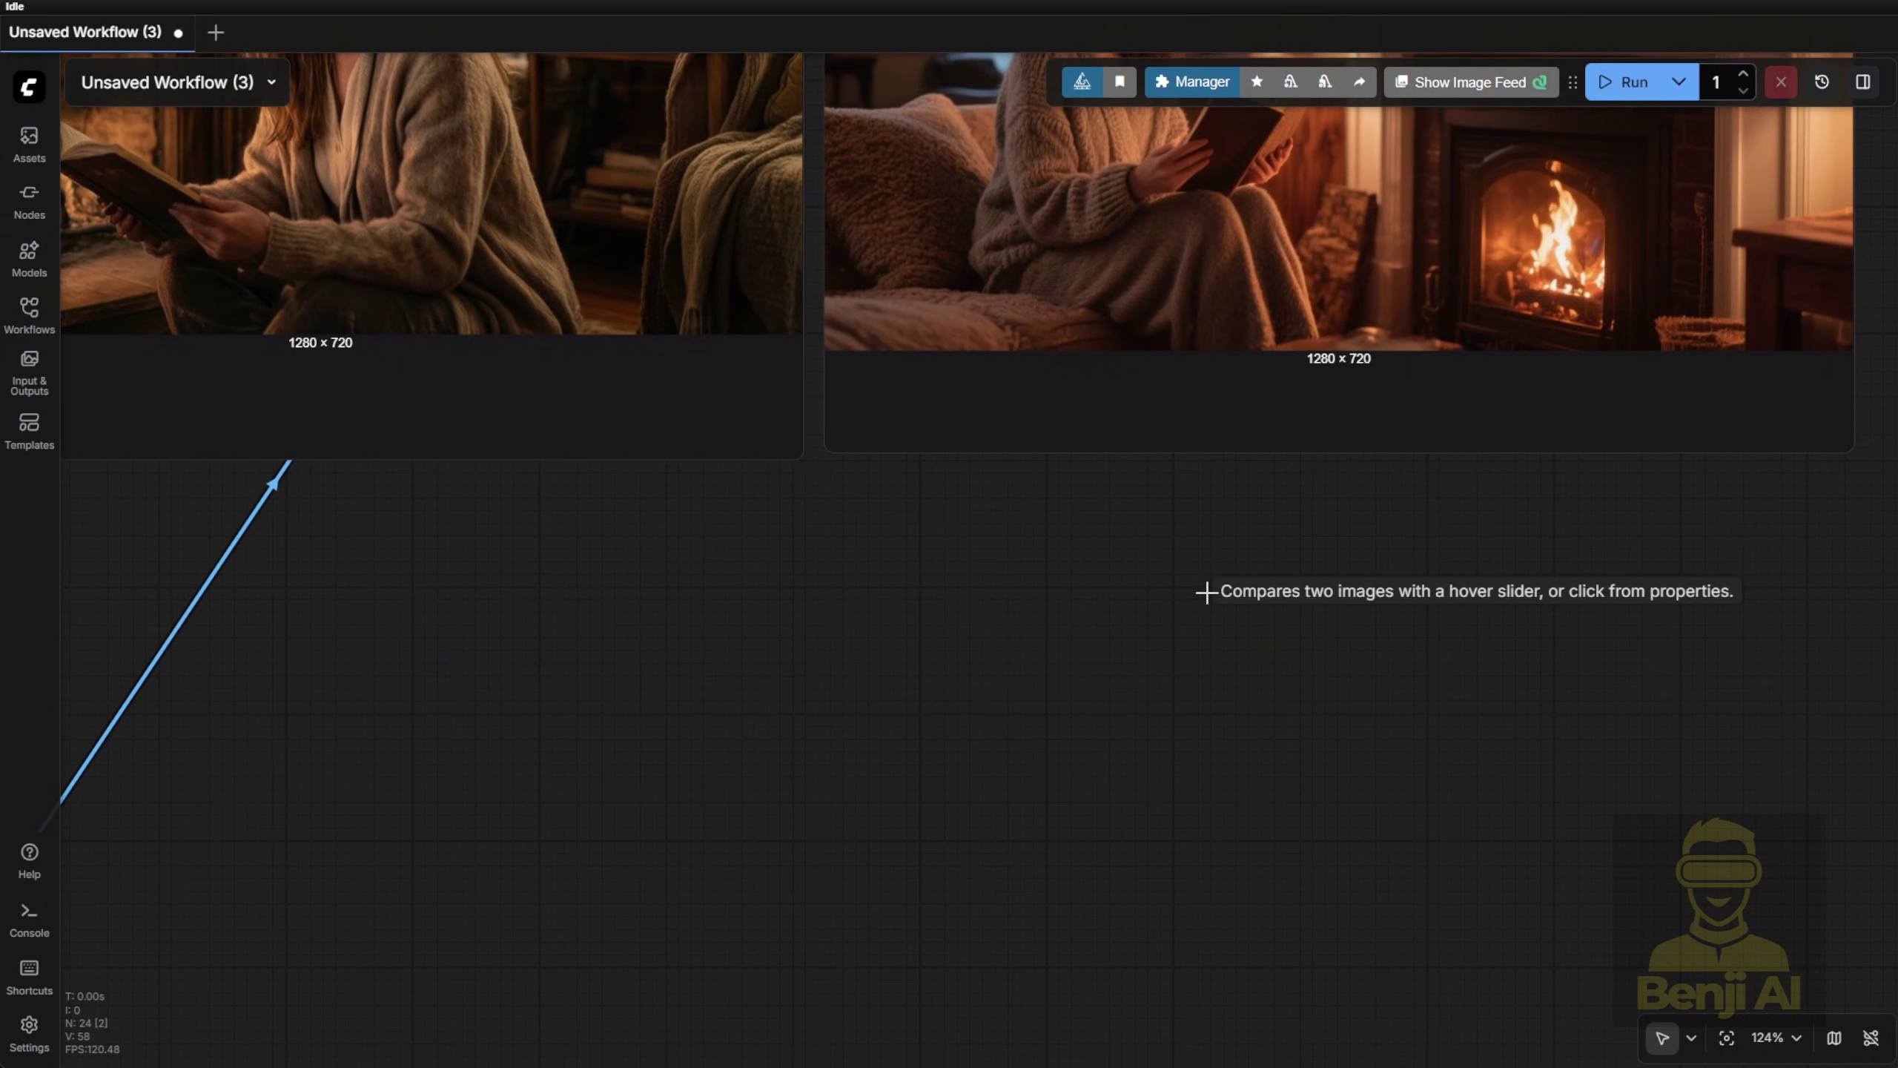
pyautogui.scroll(-2, 1207, 592)
pyautogui.moveTo(1207, 593); pyautogui.dragTo(1127, 1000)
pyautogui.scroll(2, 766, 672)
# Zoom and pan across both fireplace previews to inspect detail, ending beside the KSampler settings
pyautogui.moveTo(903, 491); pyautogui.dragTo(945, 584)
pyautogui.scroll(-1, 954, 556)
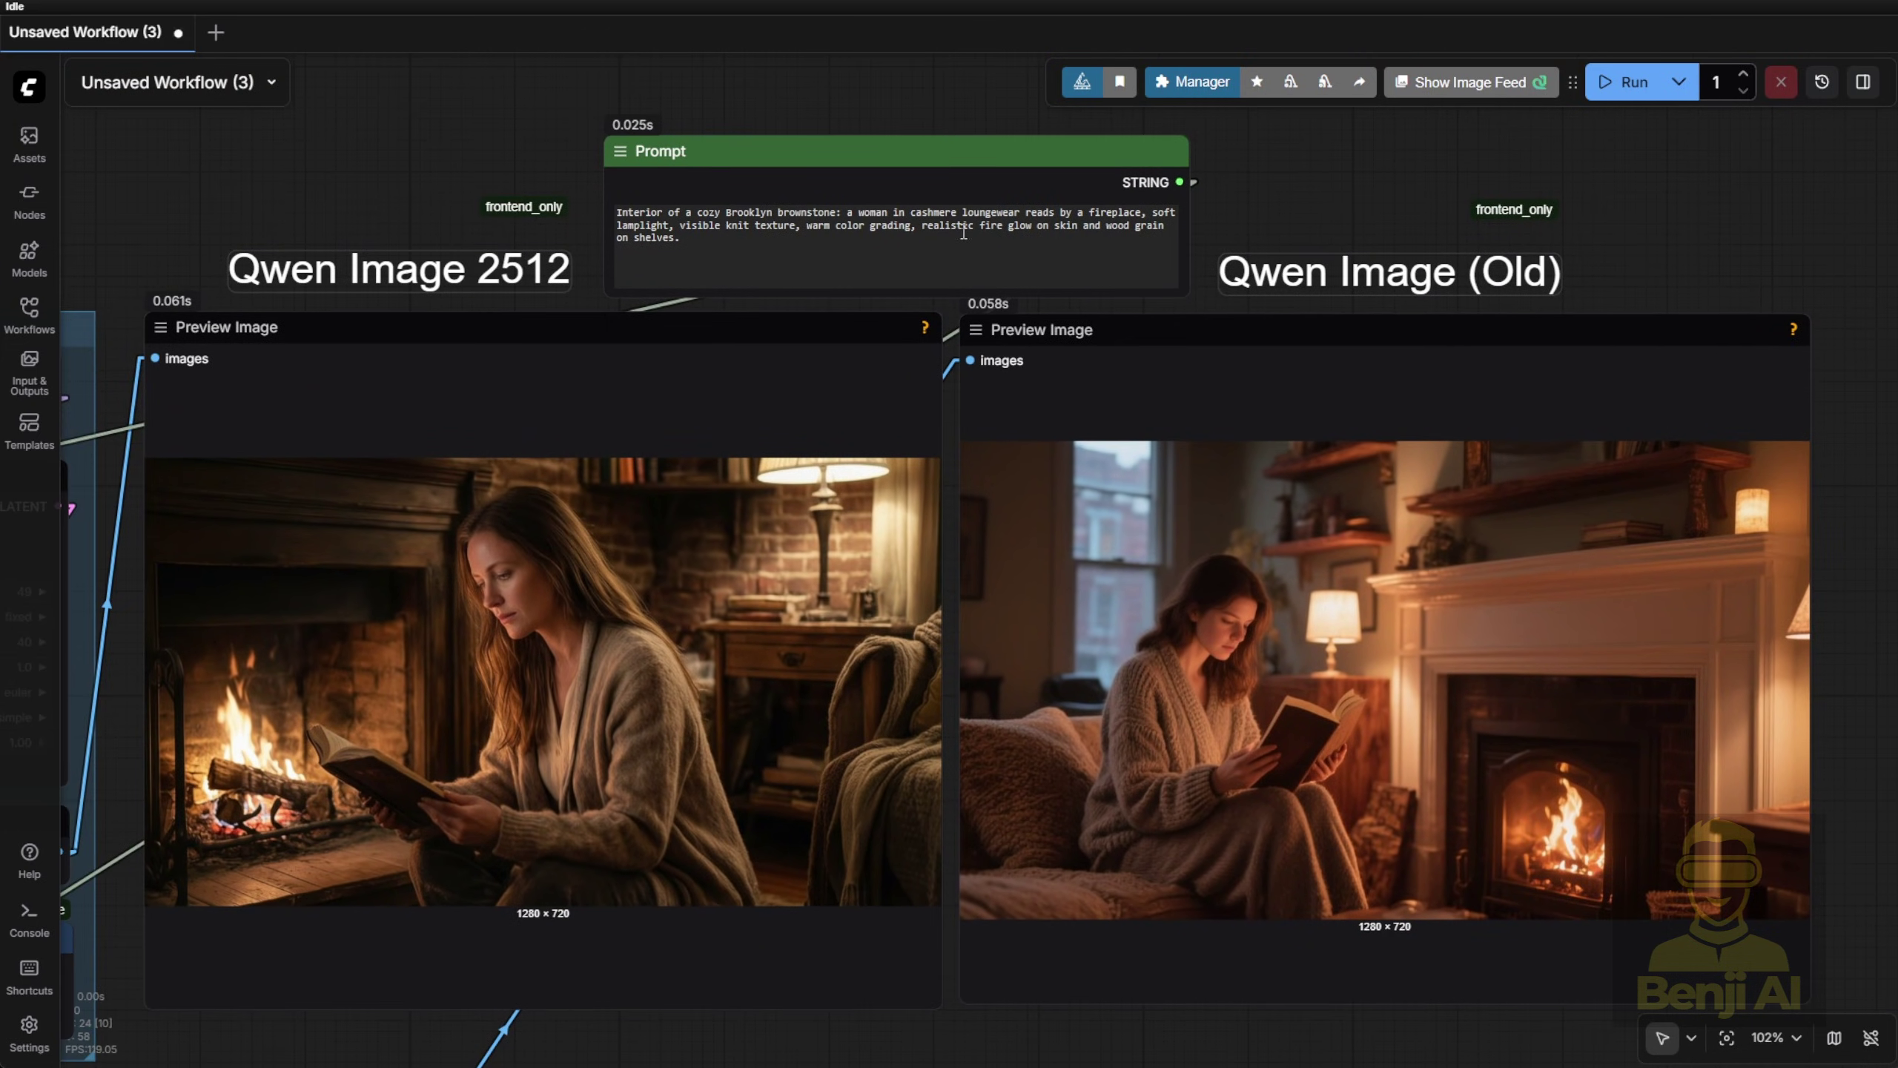
pyautogui.scroll(5, 859, 555)
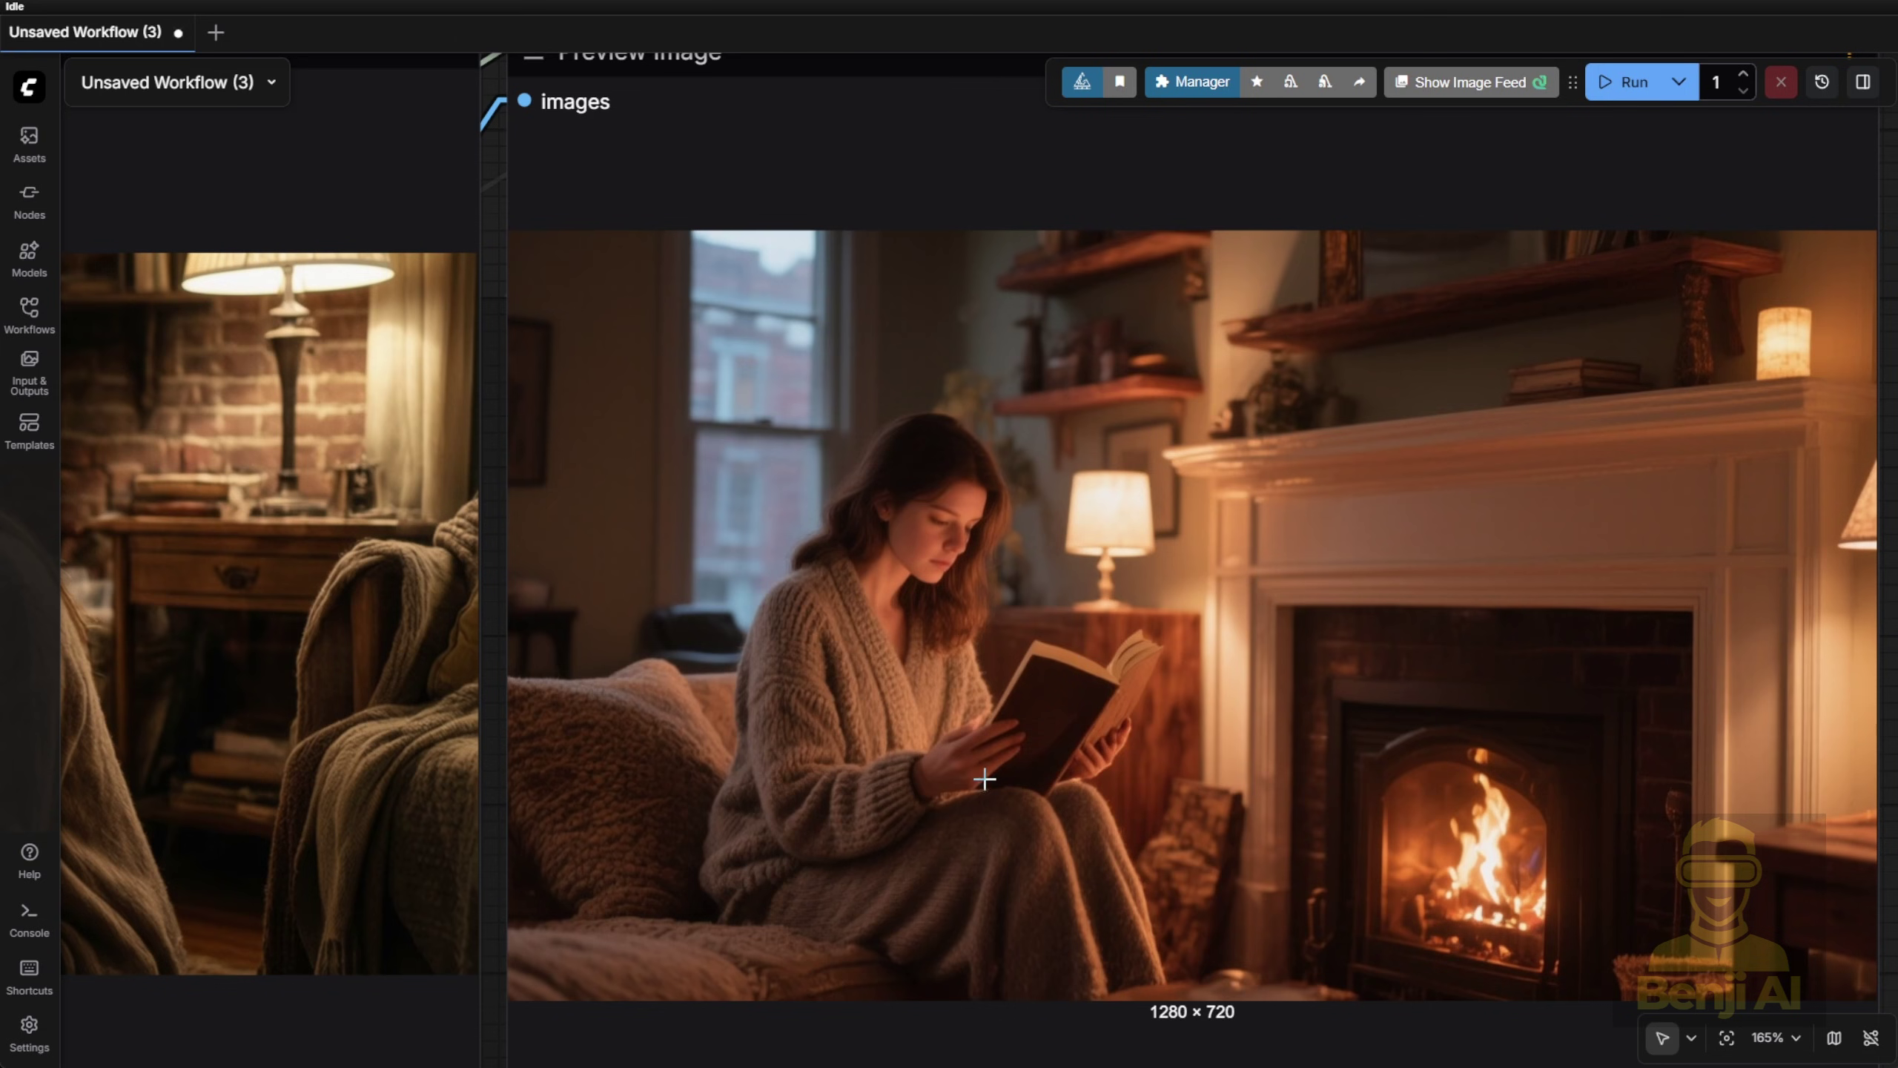
pyautogui.scroll(-4, 983, 780)
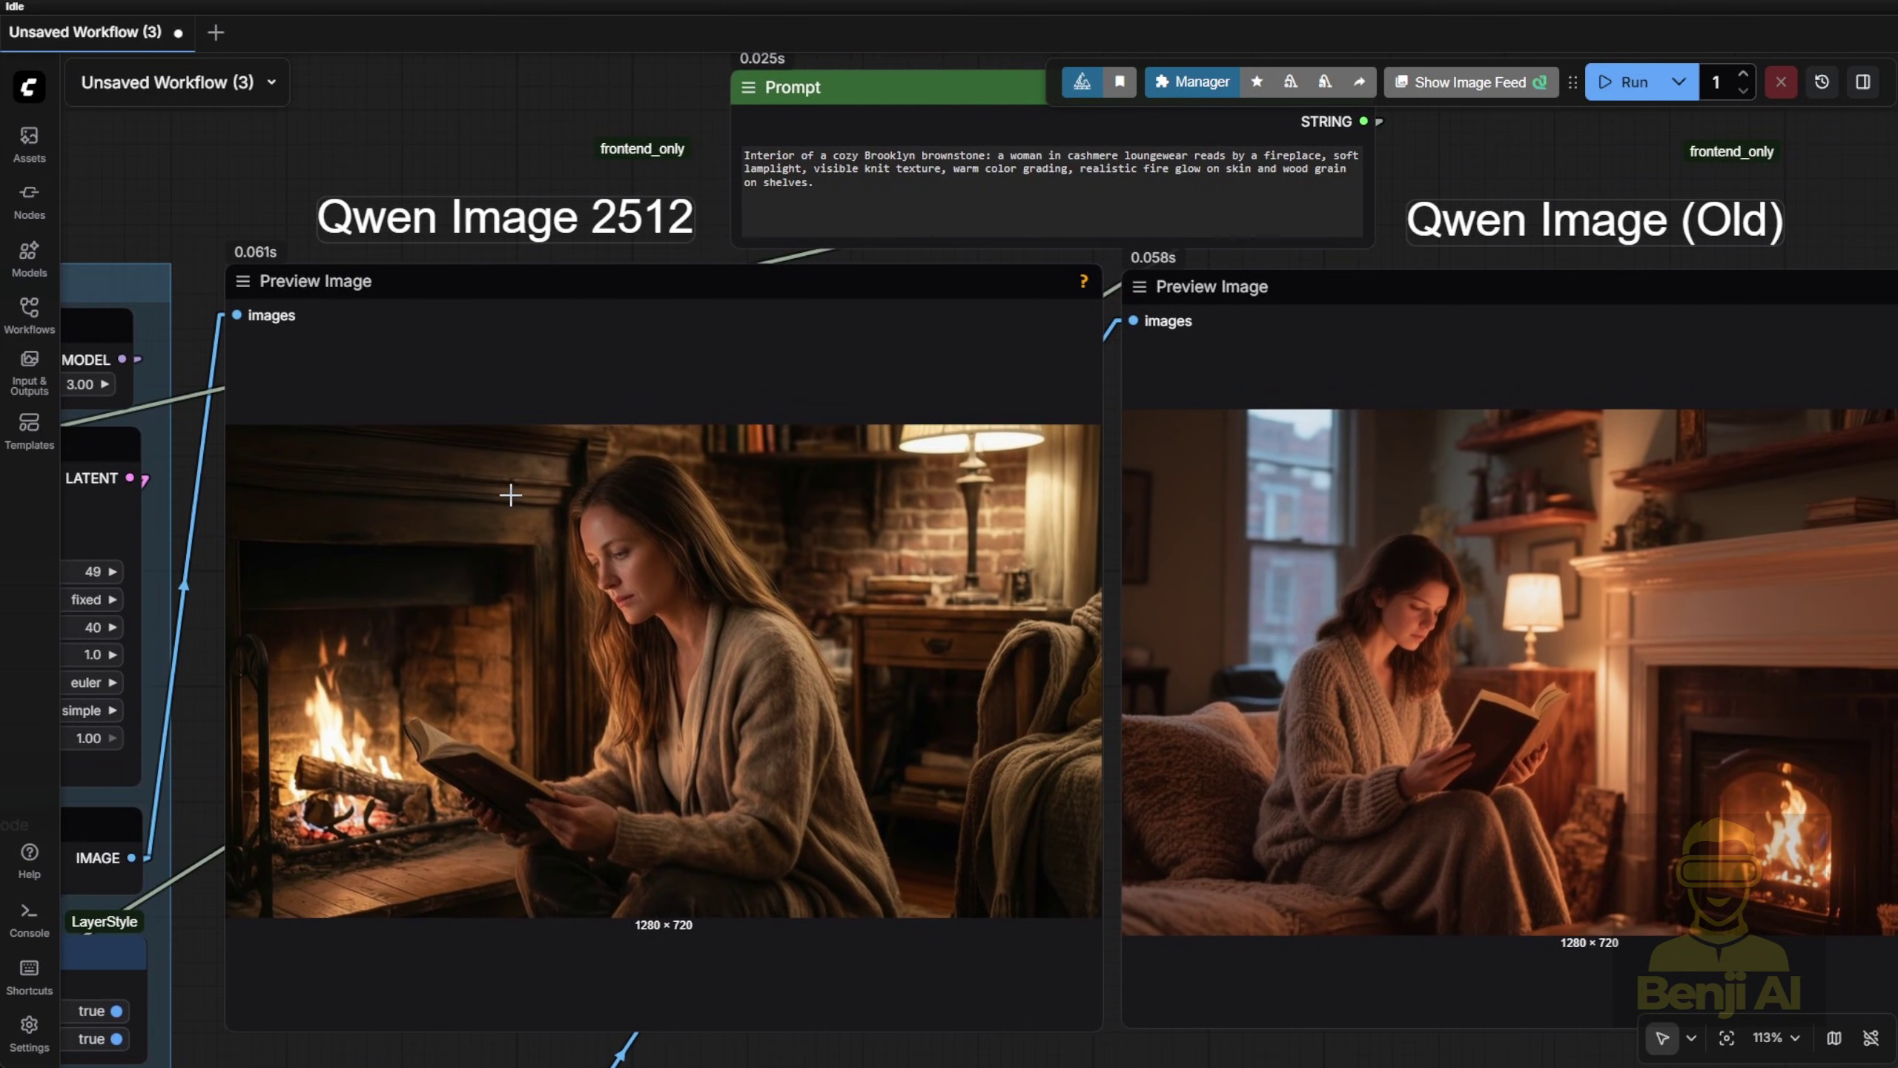
pyautogui.scroll(1, 503, 494)
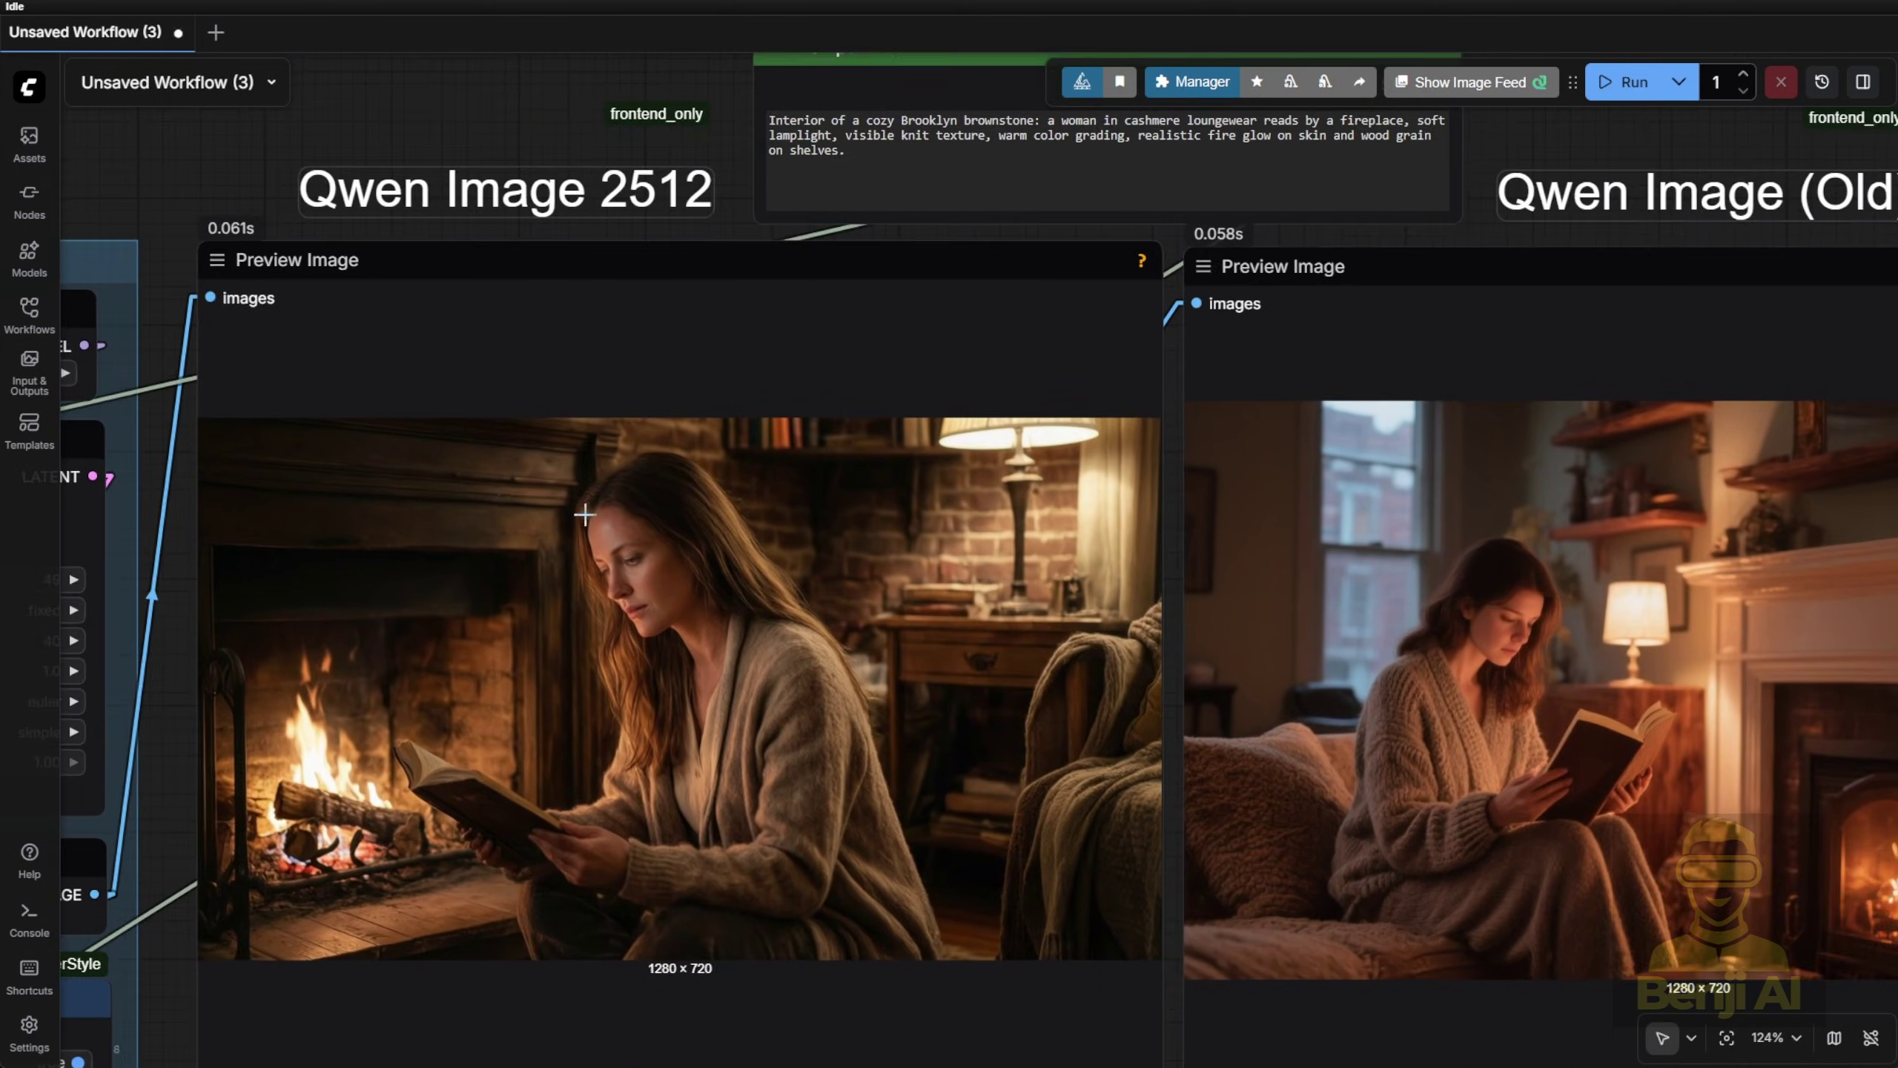
pyautogui.scroll(1, 671, 567)
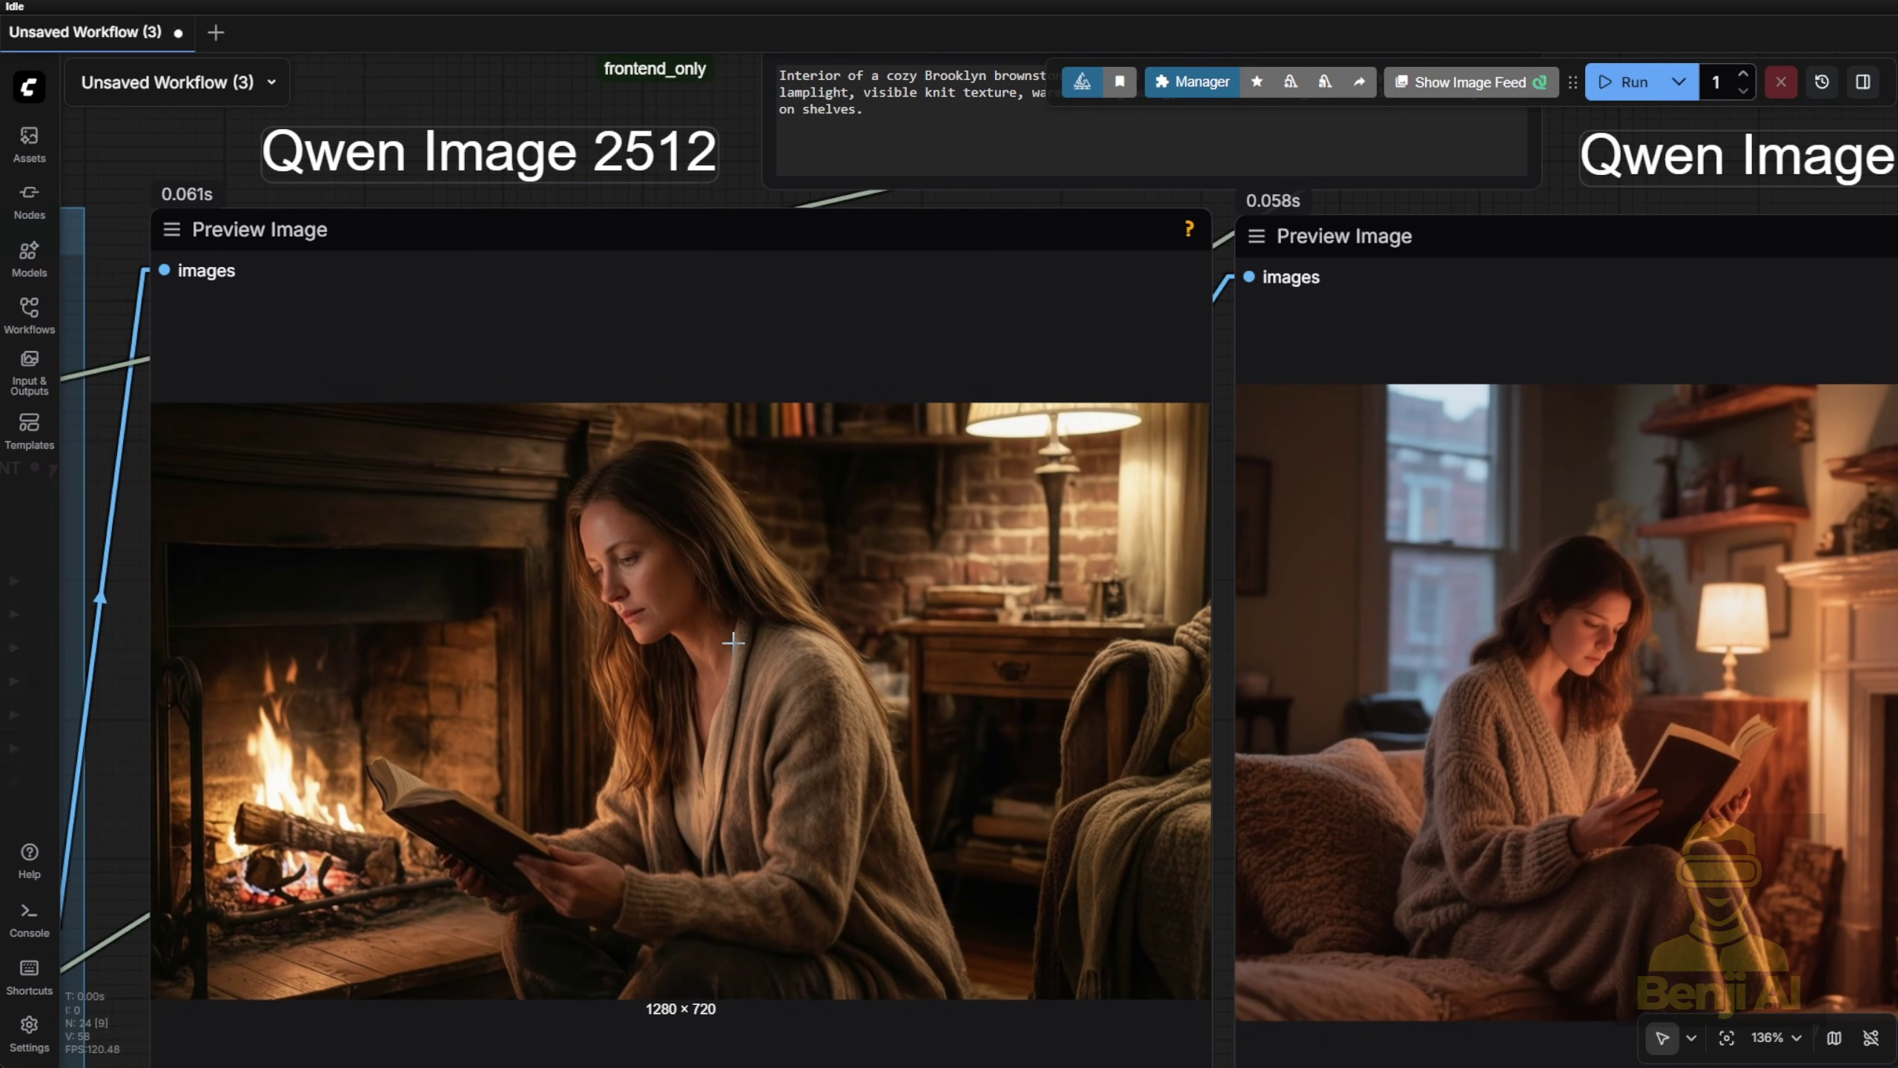
pyautogui.moveTo(732, 645); pyautogui.dragTo(738, 568)
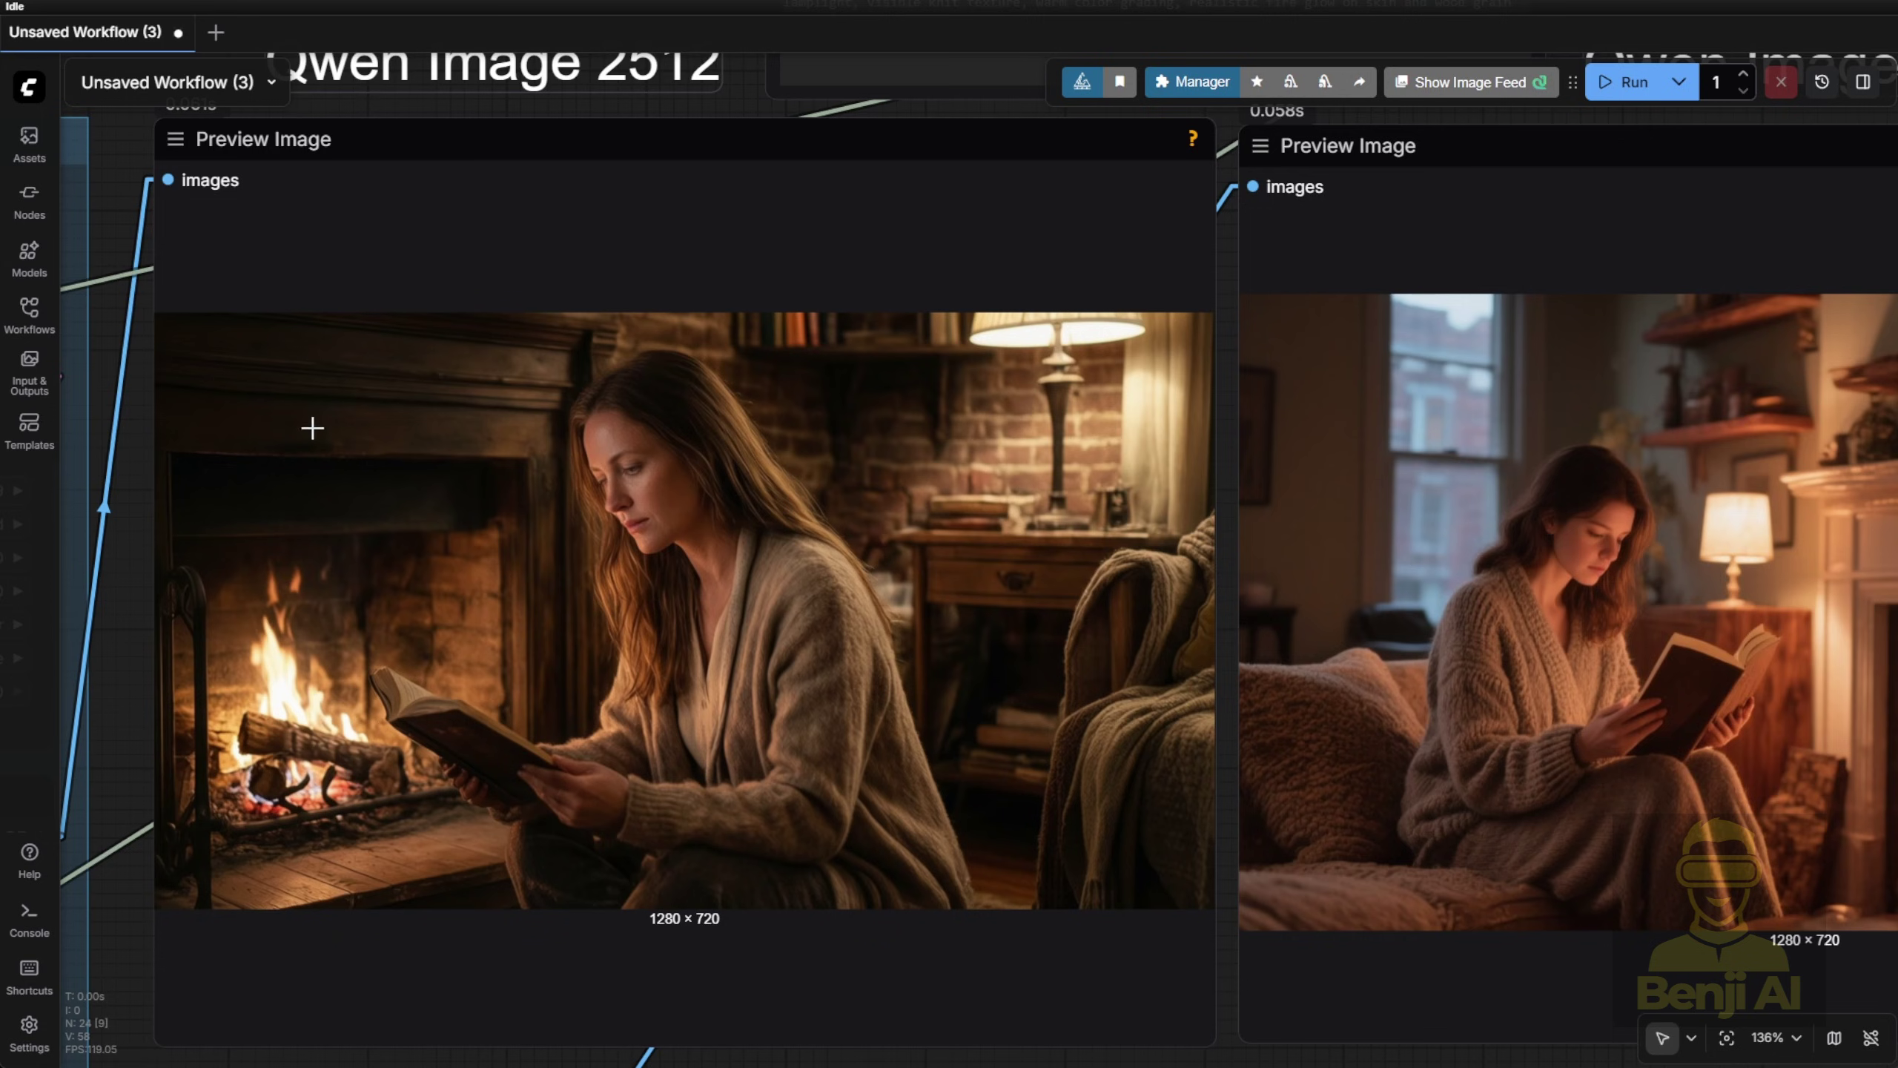
pyautogui.scroll(3, 301, 429)
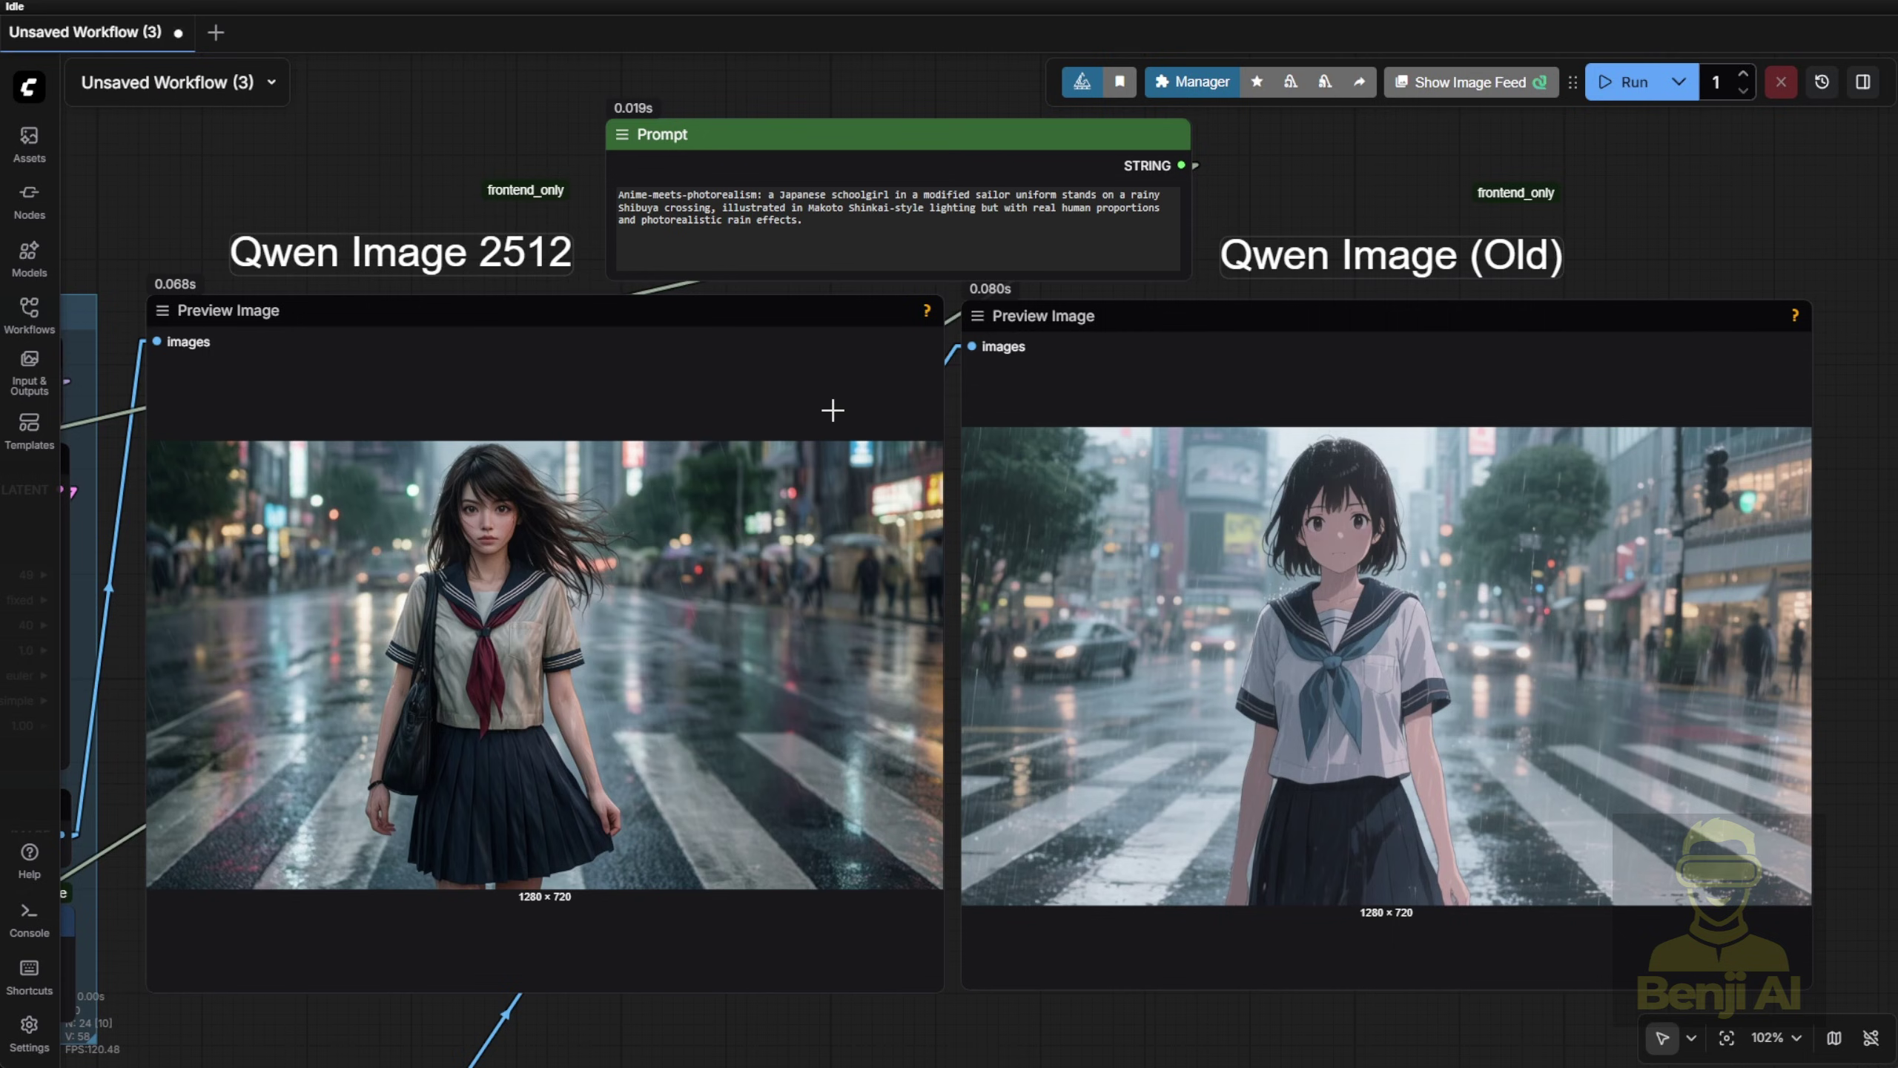
# Open the Pinterest 'Makoto Shinkai Art Style' result from Google and scroll through it
pyautogui.scroll(1, 886, 706)
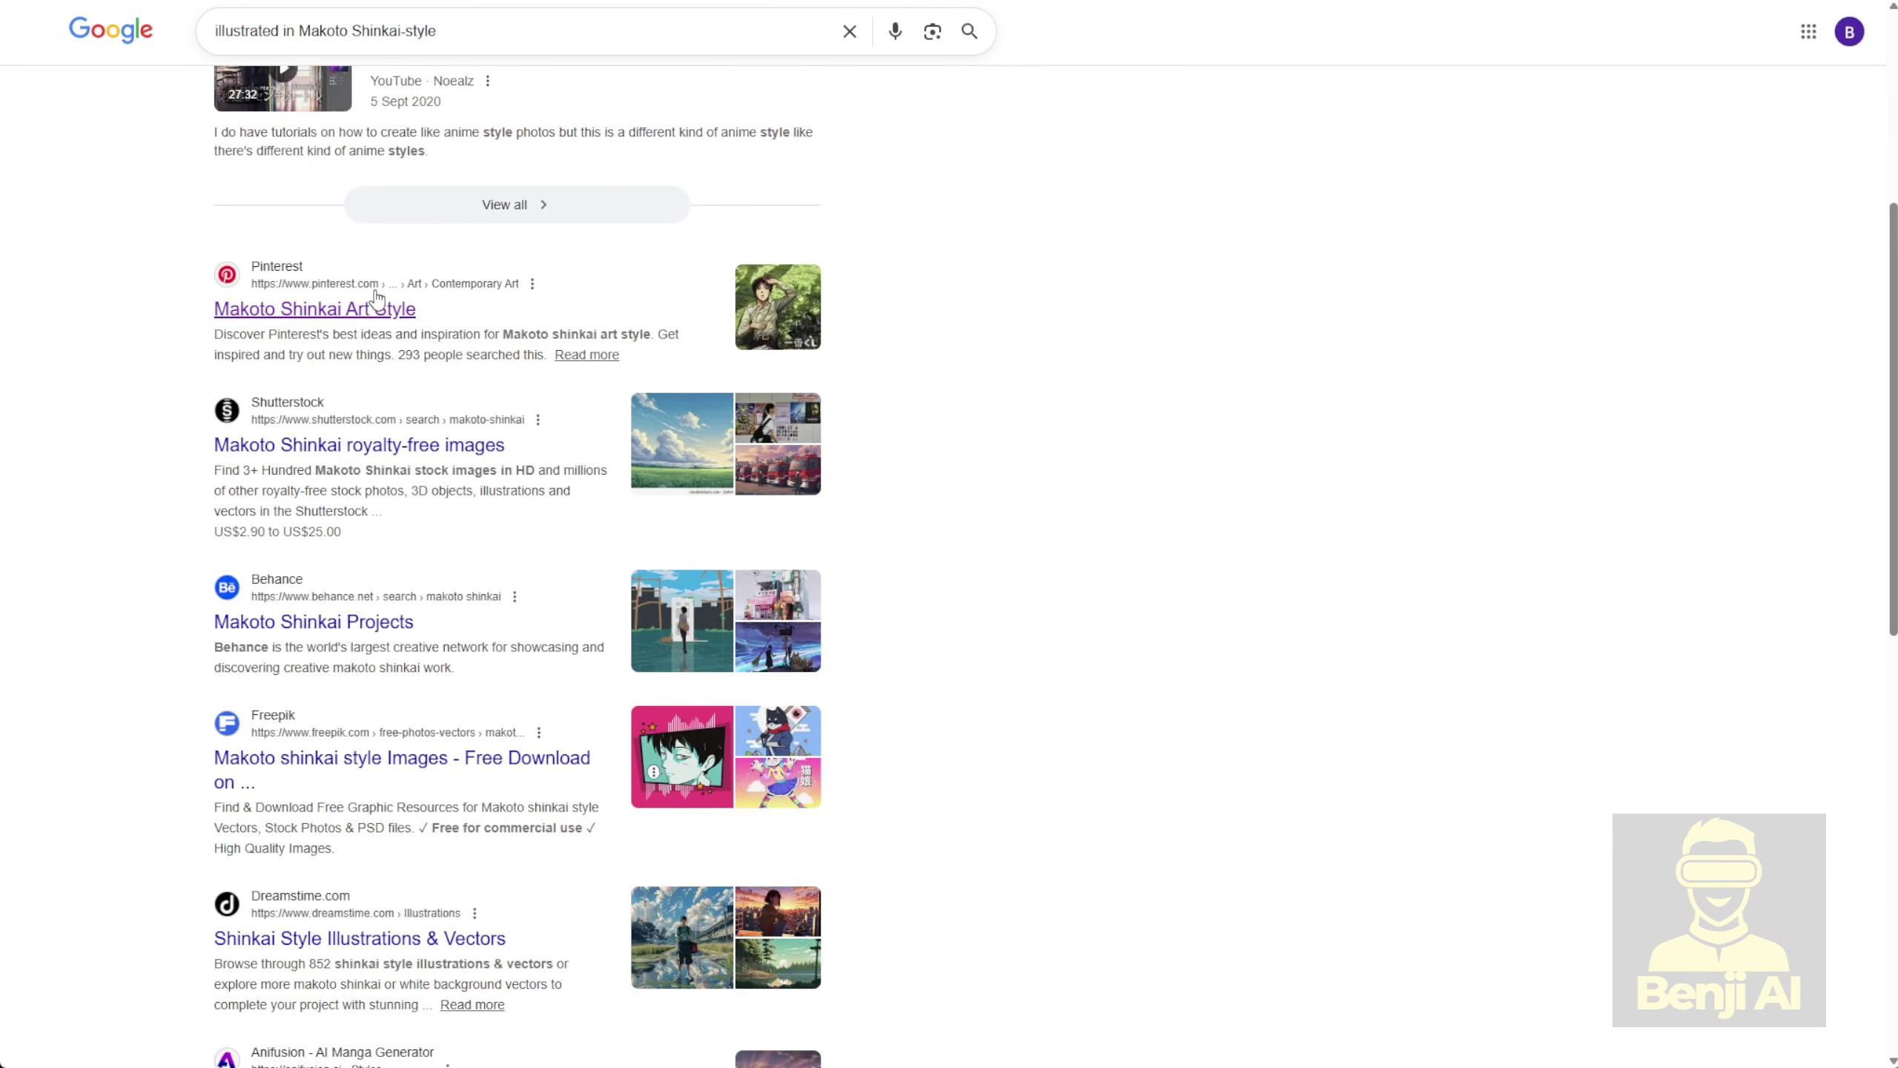
pyautogui.click(376, 302)
pyautogui.scroll(-3, 1099, 893)
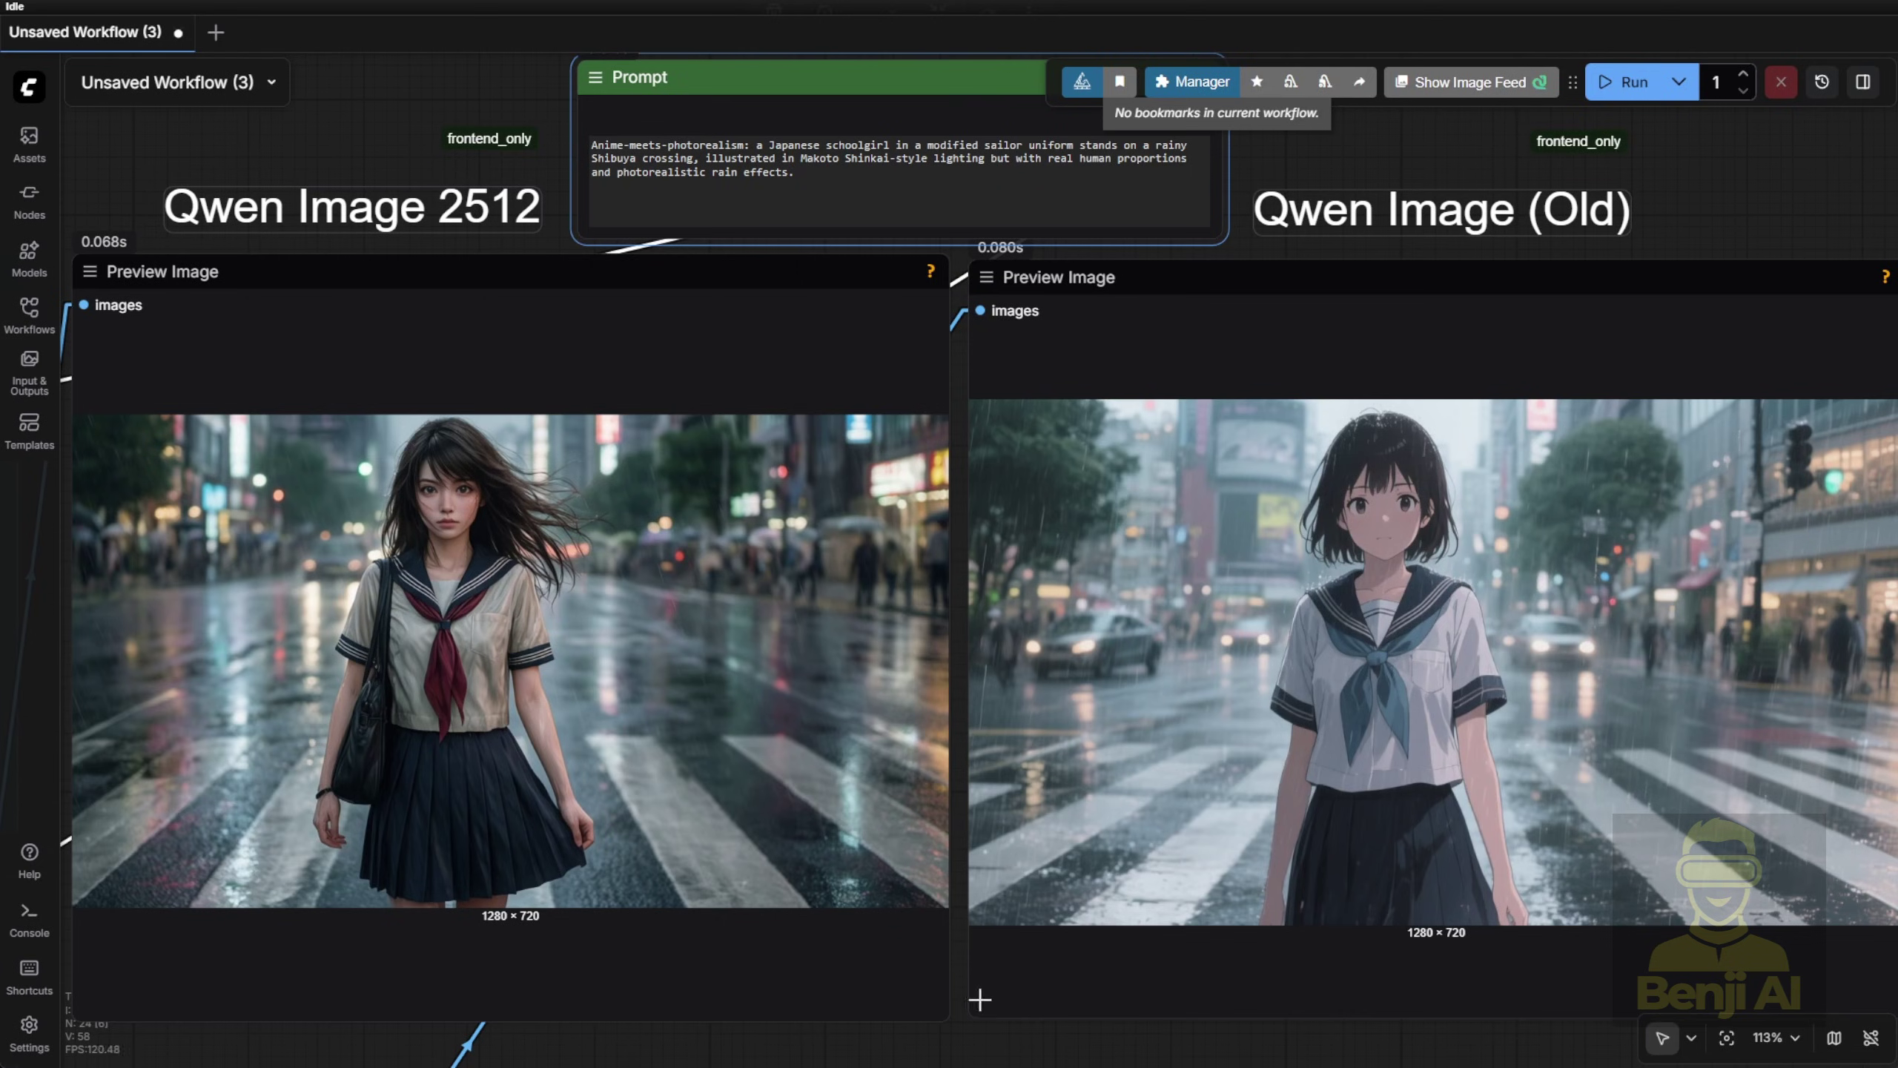
# Zoom into the Qwen Image 2512 schoolgirl image, then pan to the watercolor Marrakech rooftop previews
pyautogui.scroll(2, 976, 1044)
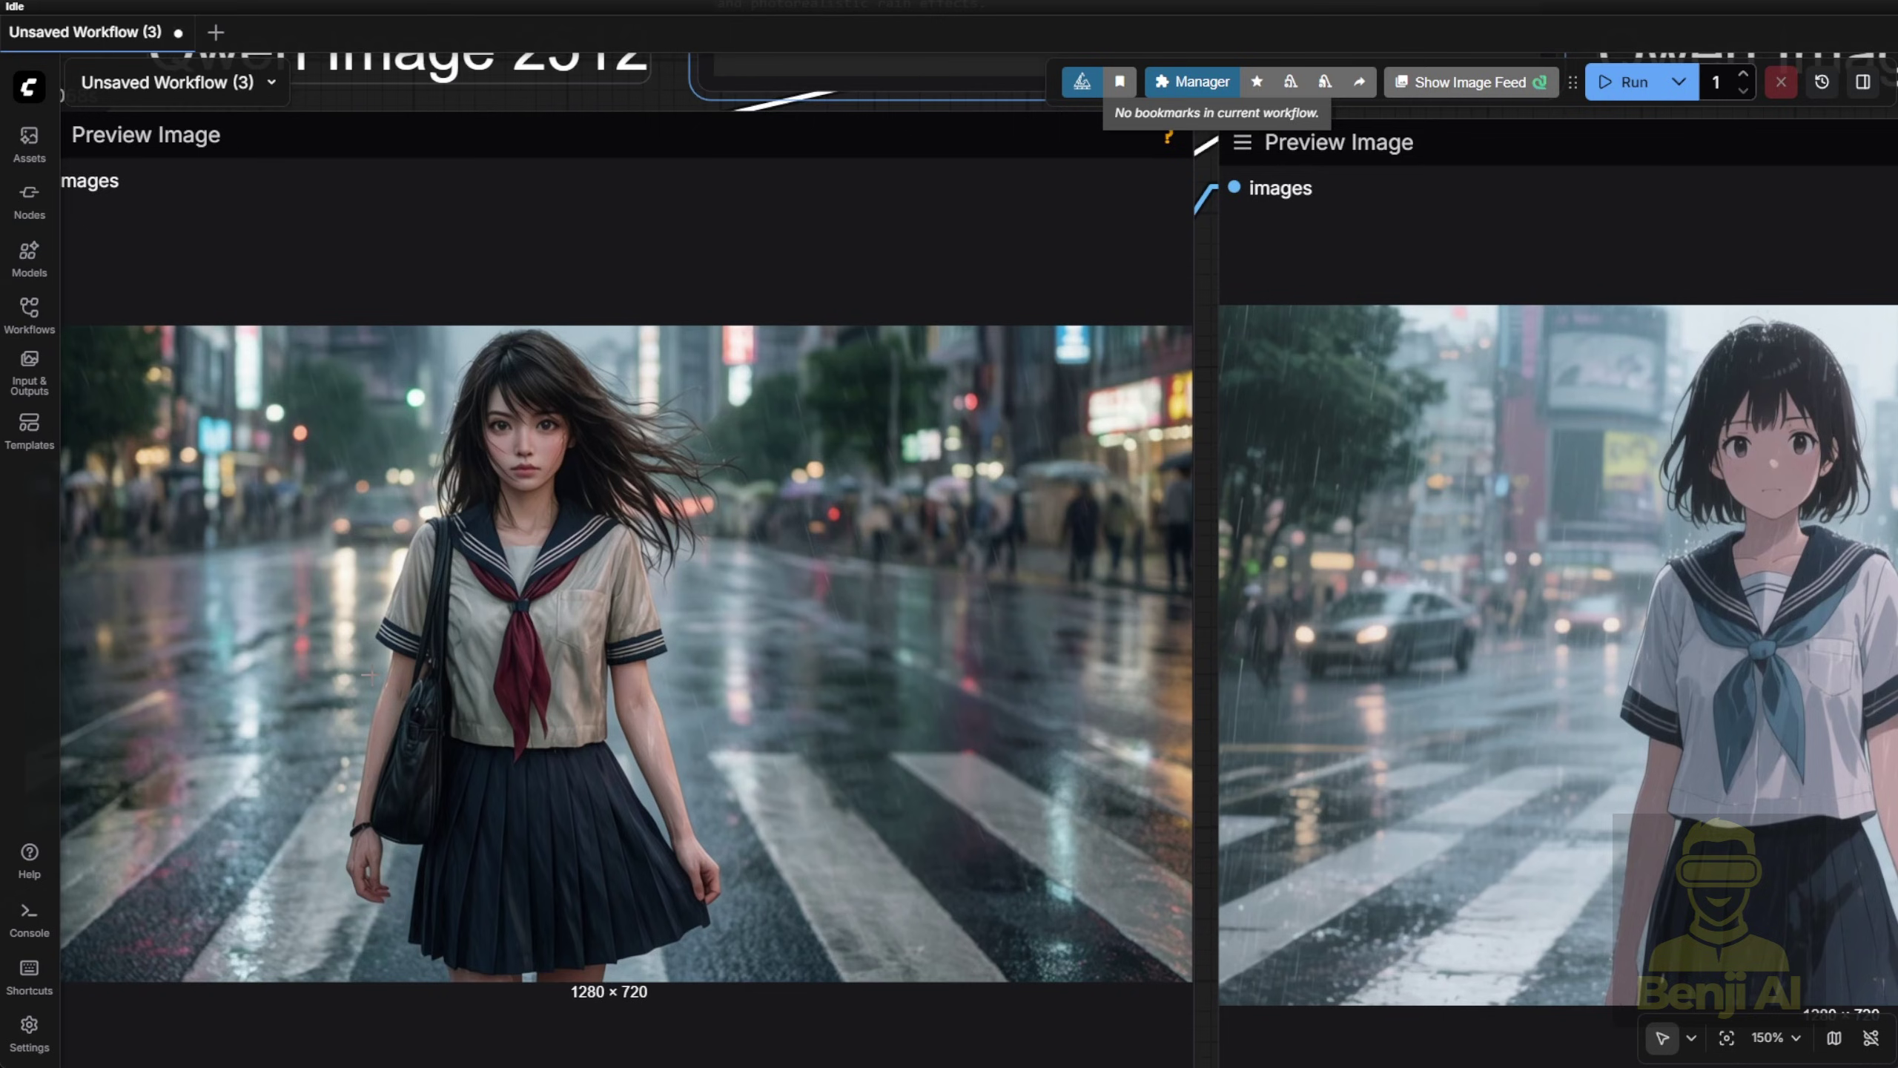
pyautogui.moveTo(370, 677); pyautogui.dragTo(527, 649)
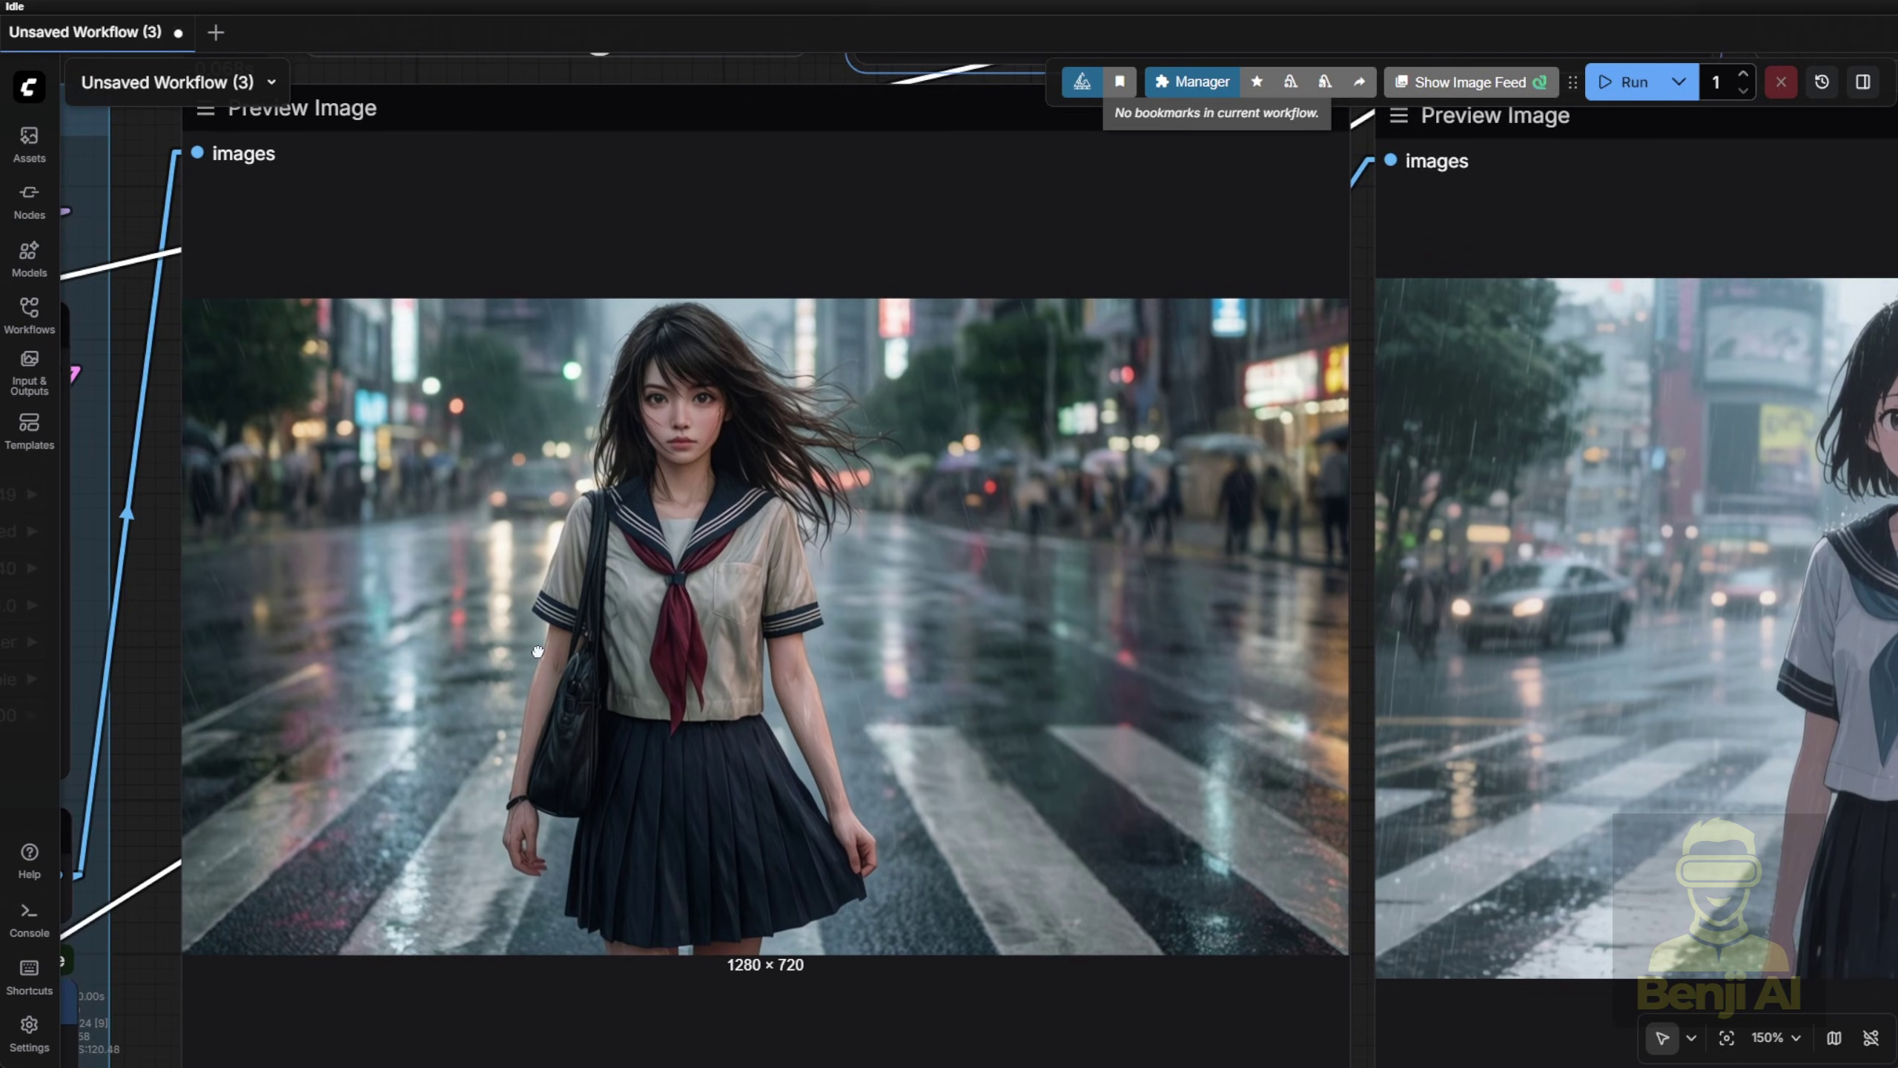
pyautogui.scroll(1, 775, 696)
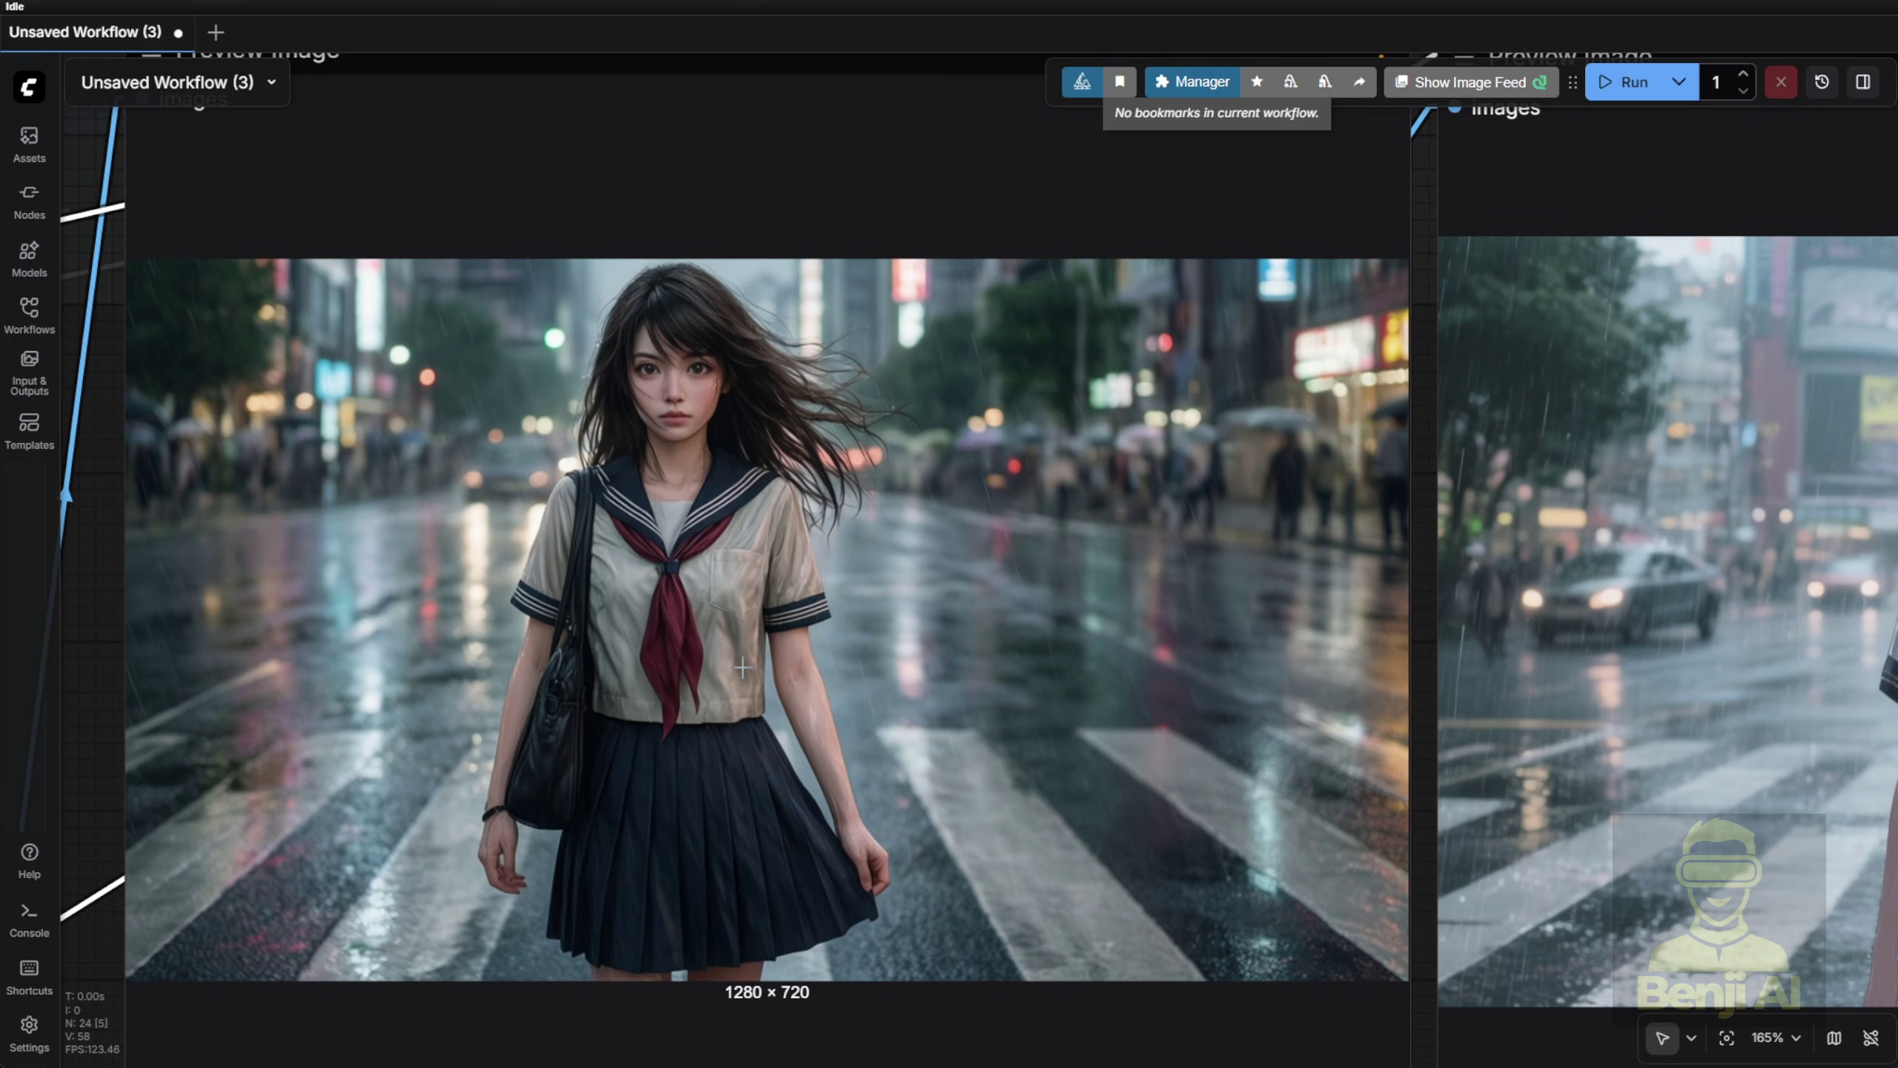
pyautogui.hscroll(10, 1255, 839)
pyautogui.scroll(2, 1256, 839)
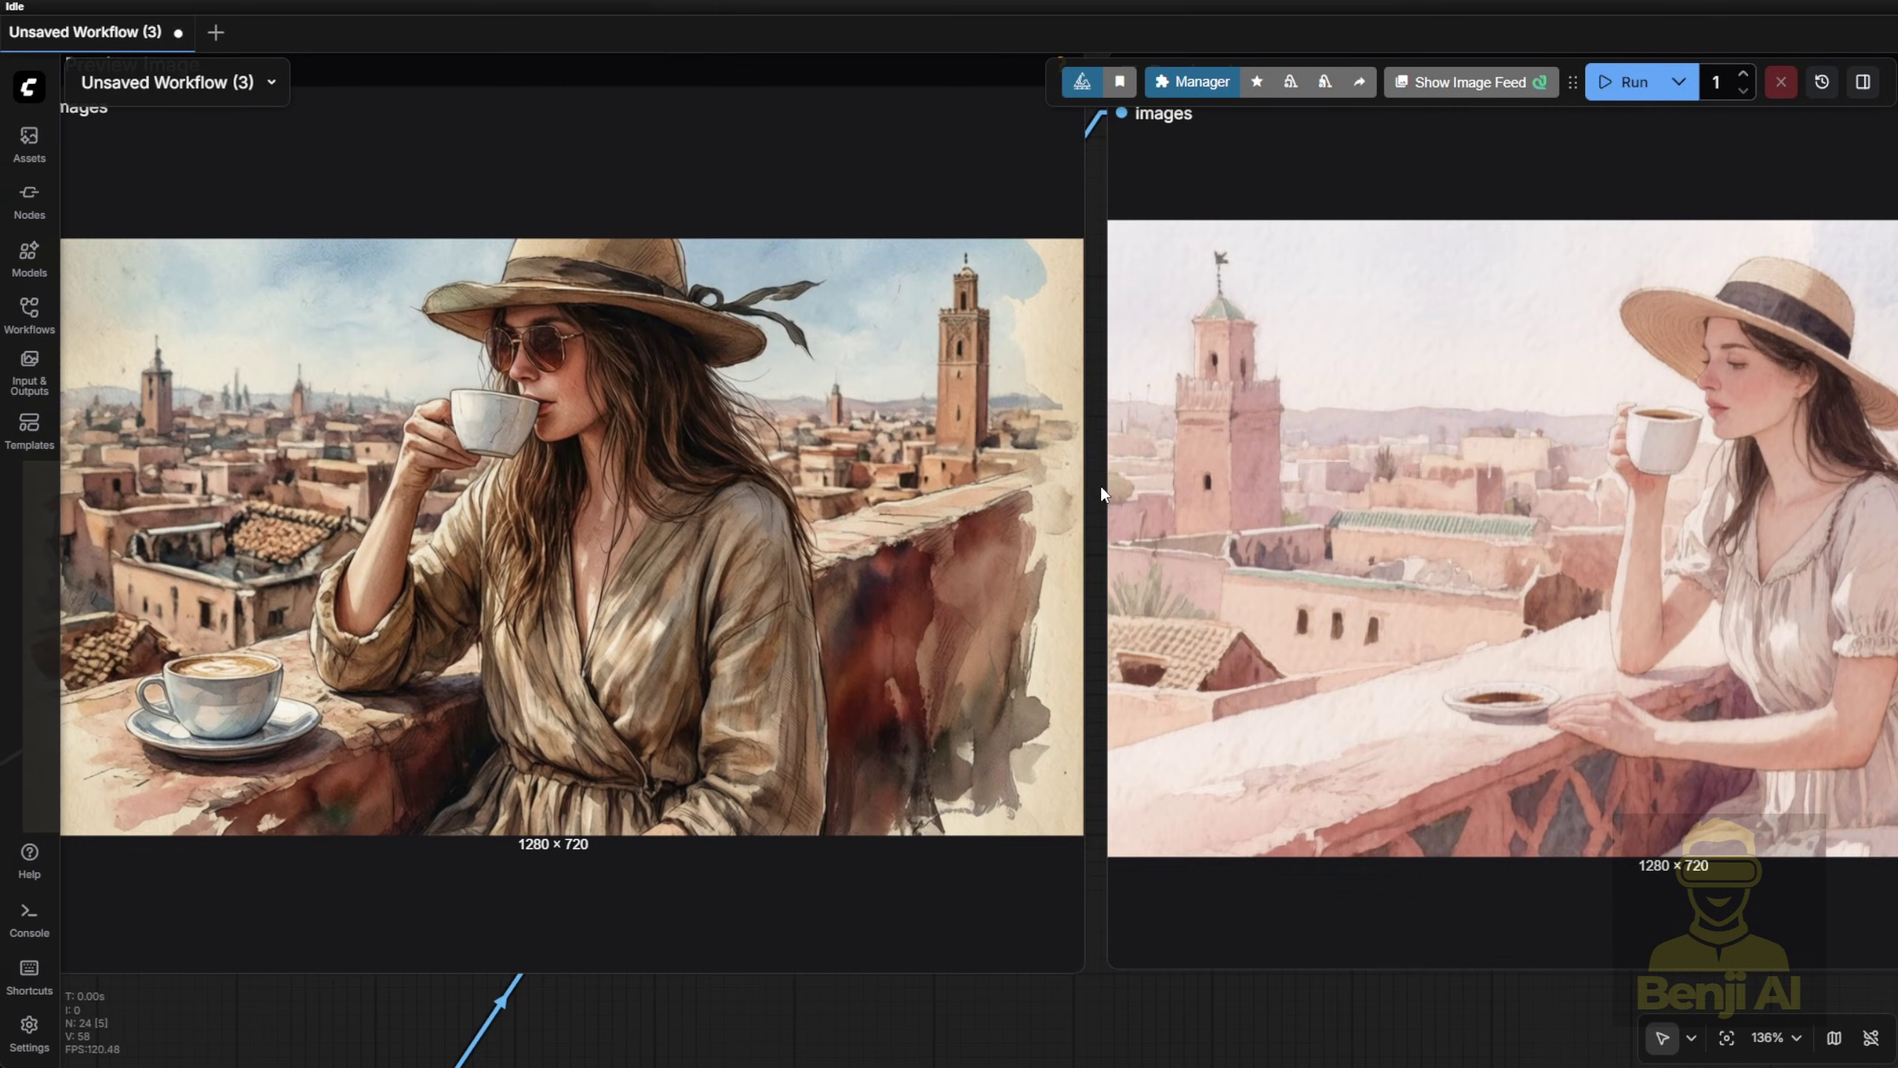
# Reveal the watercolor prompt and model titles, zoom out to 102%, and center both rooftop images
pyautogui.moveTo(1100, 487); pyautogui.dragTo(1130, 720)
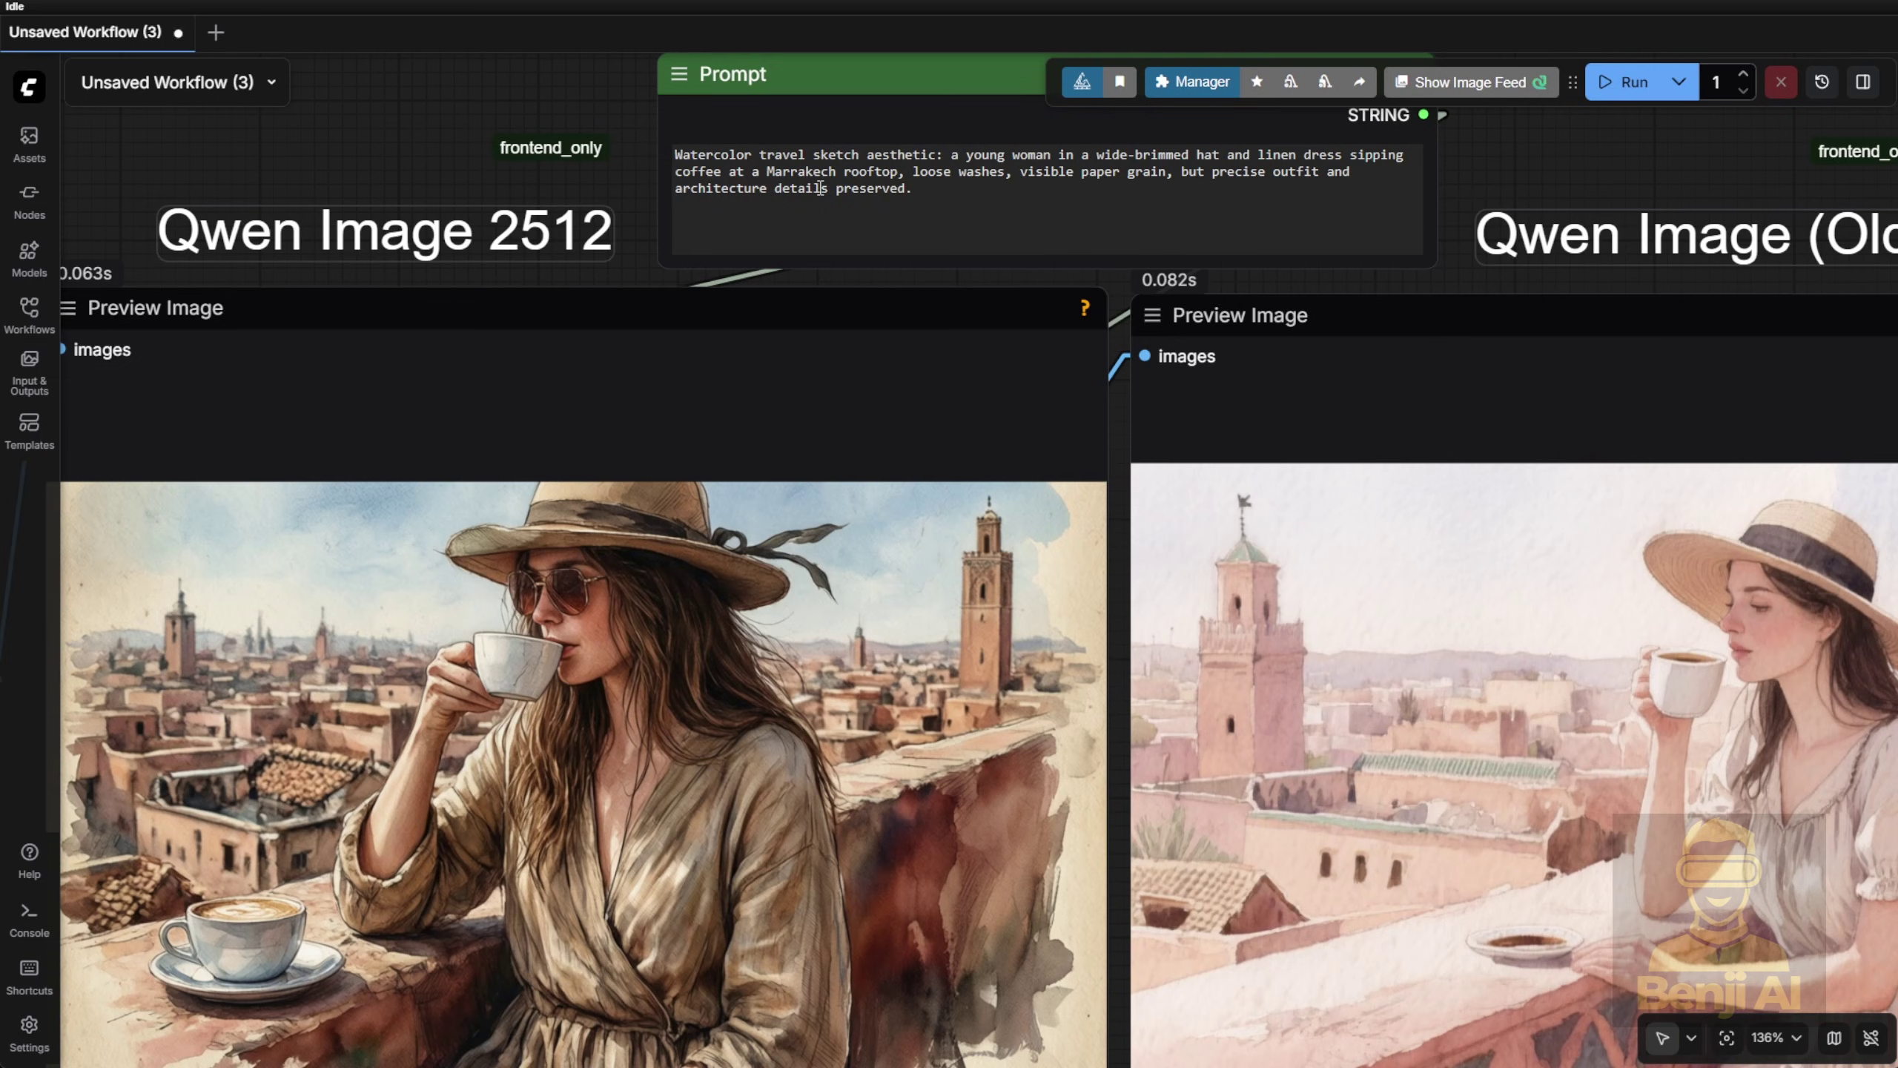
pyautogui.scroll(-3, 939, 396)
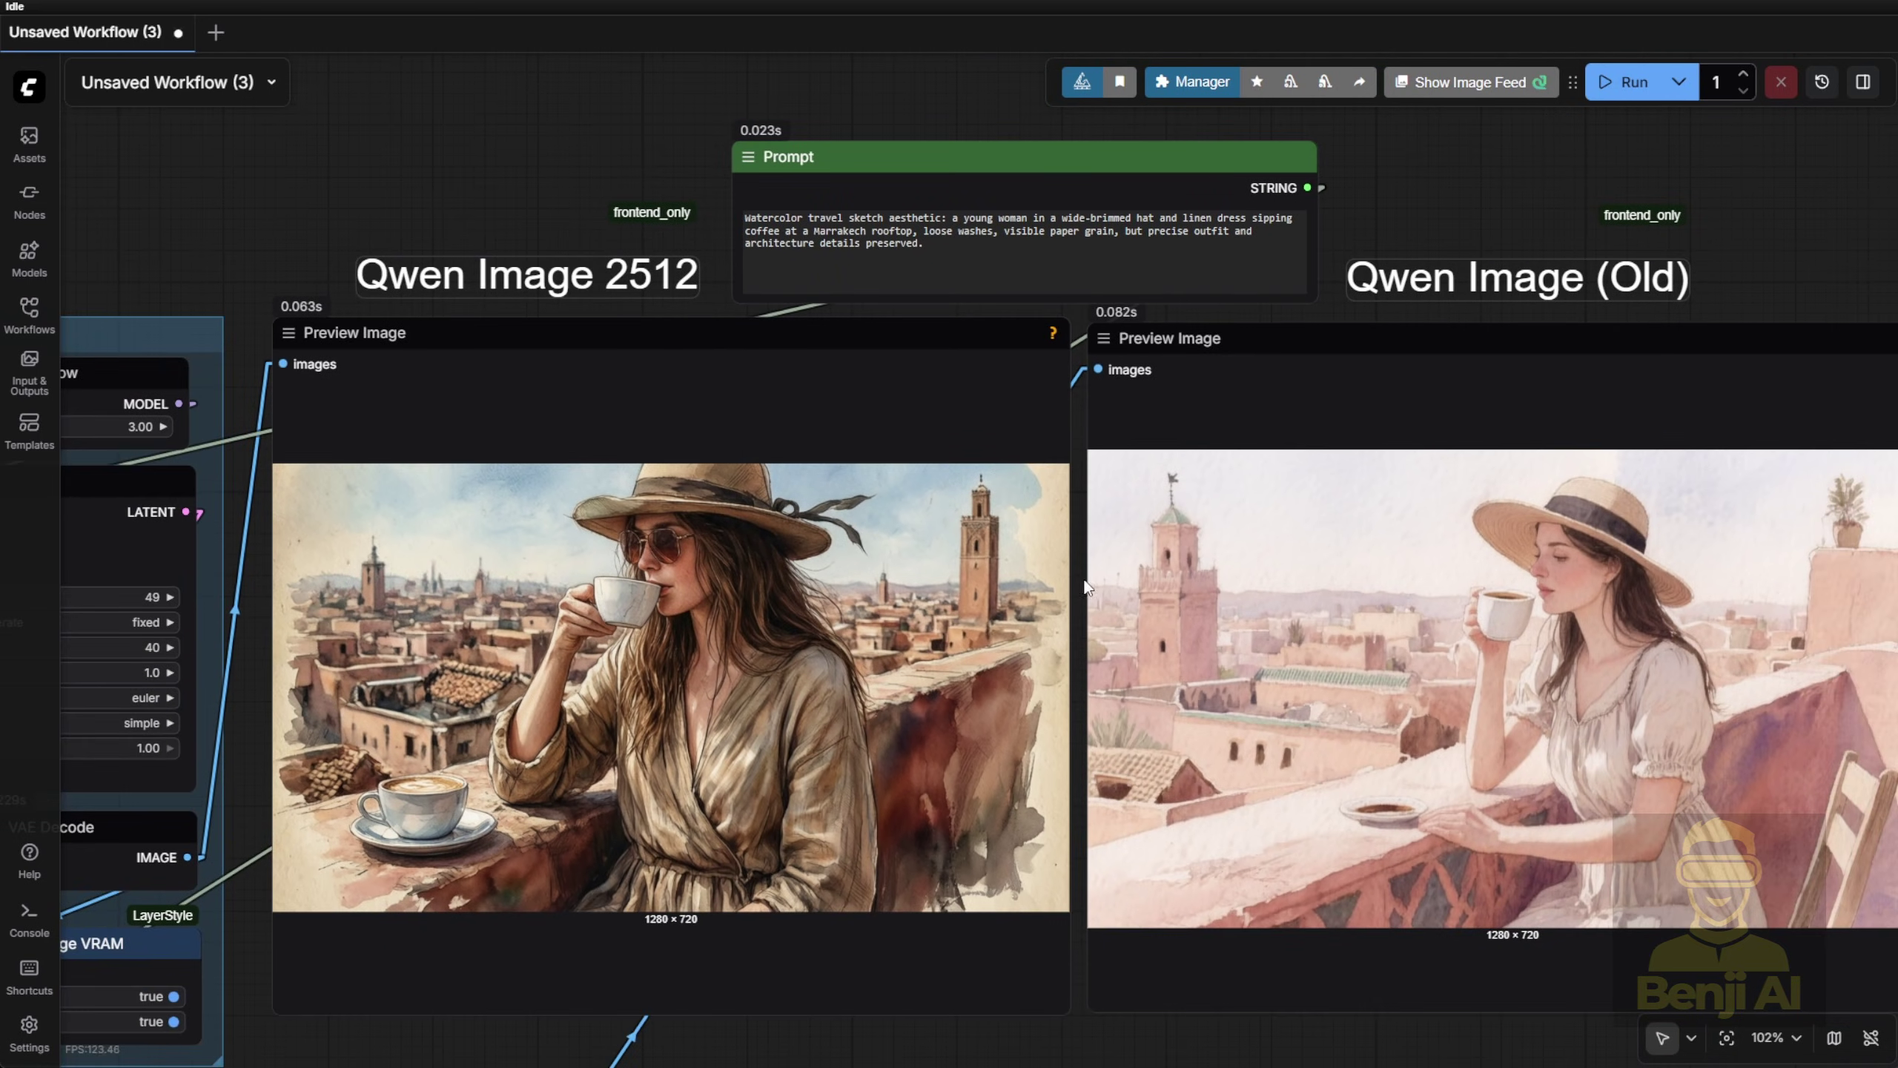
pyautogui.moveTo(1085, 591); pyautogui.dragTo(979, 578)
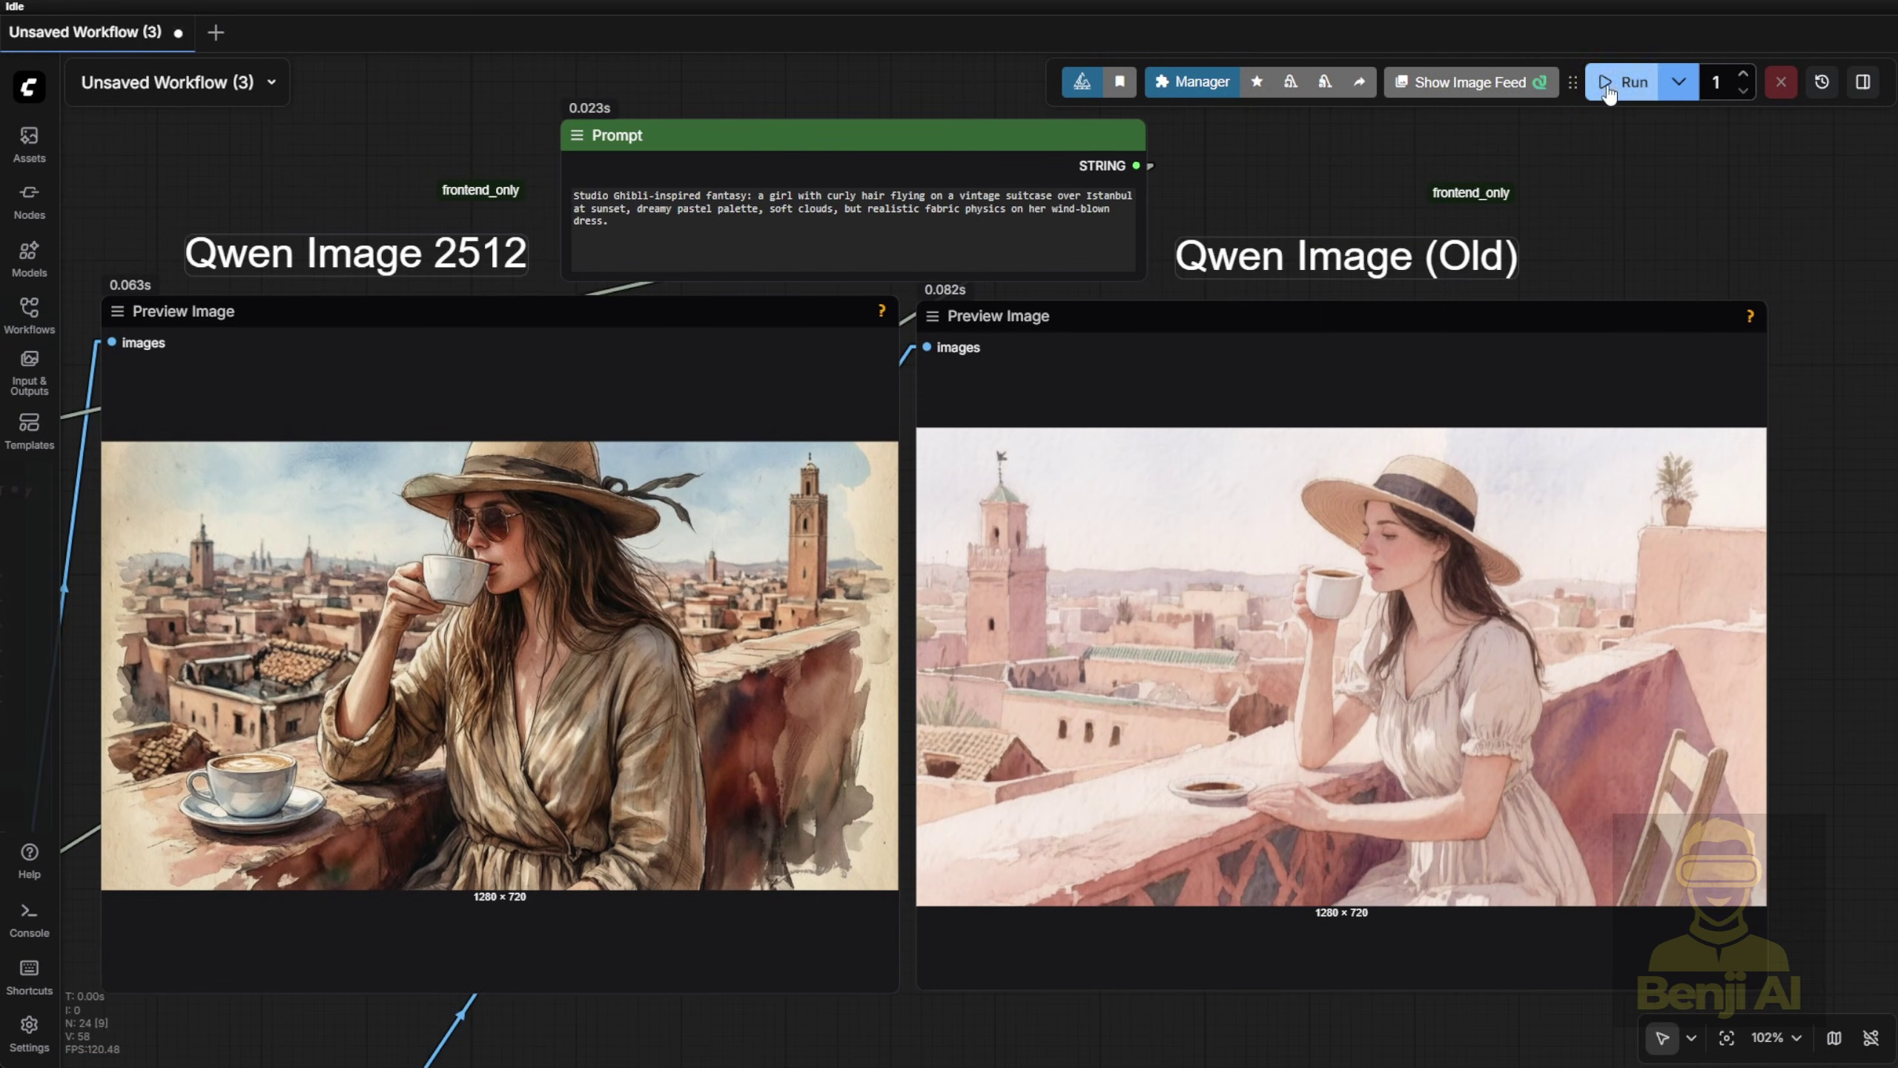
# Run the Ghibli-style suitcase-over-Istanbul prompt and zoom in and out to compare both results
pyautogui.click(1608, 86)
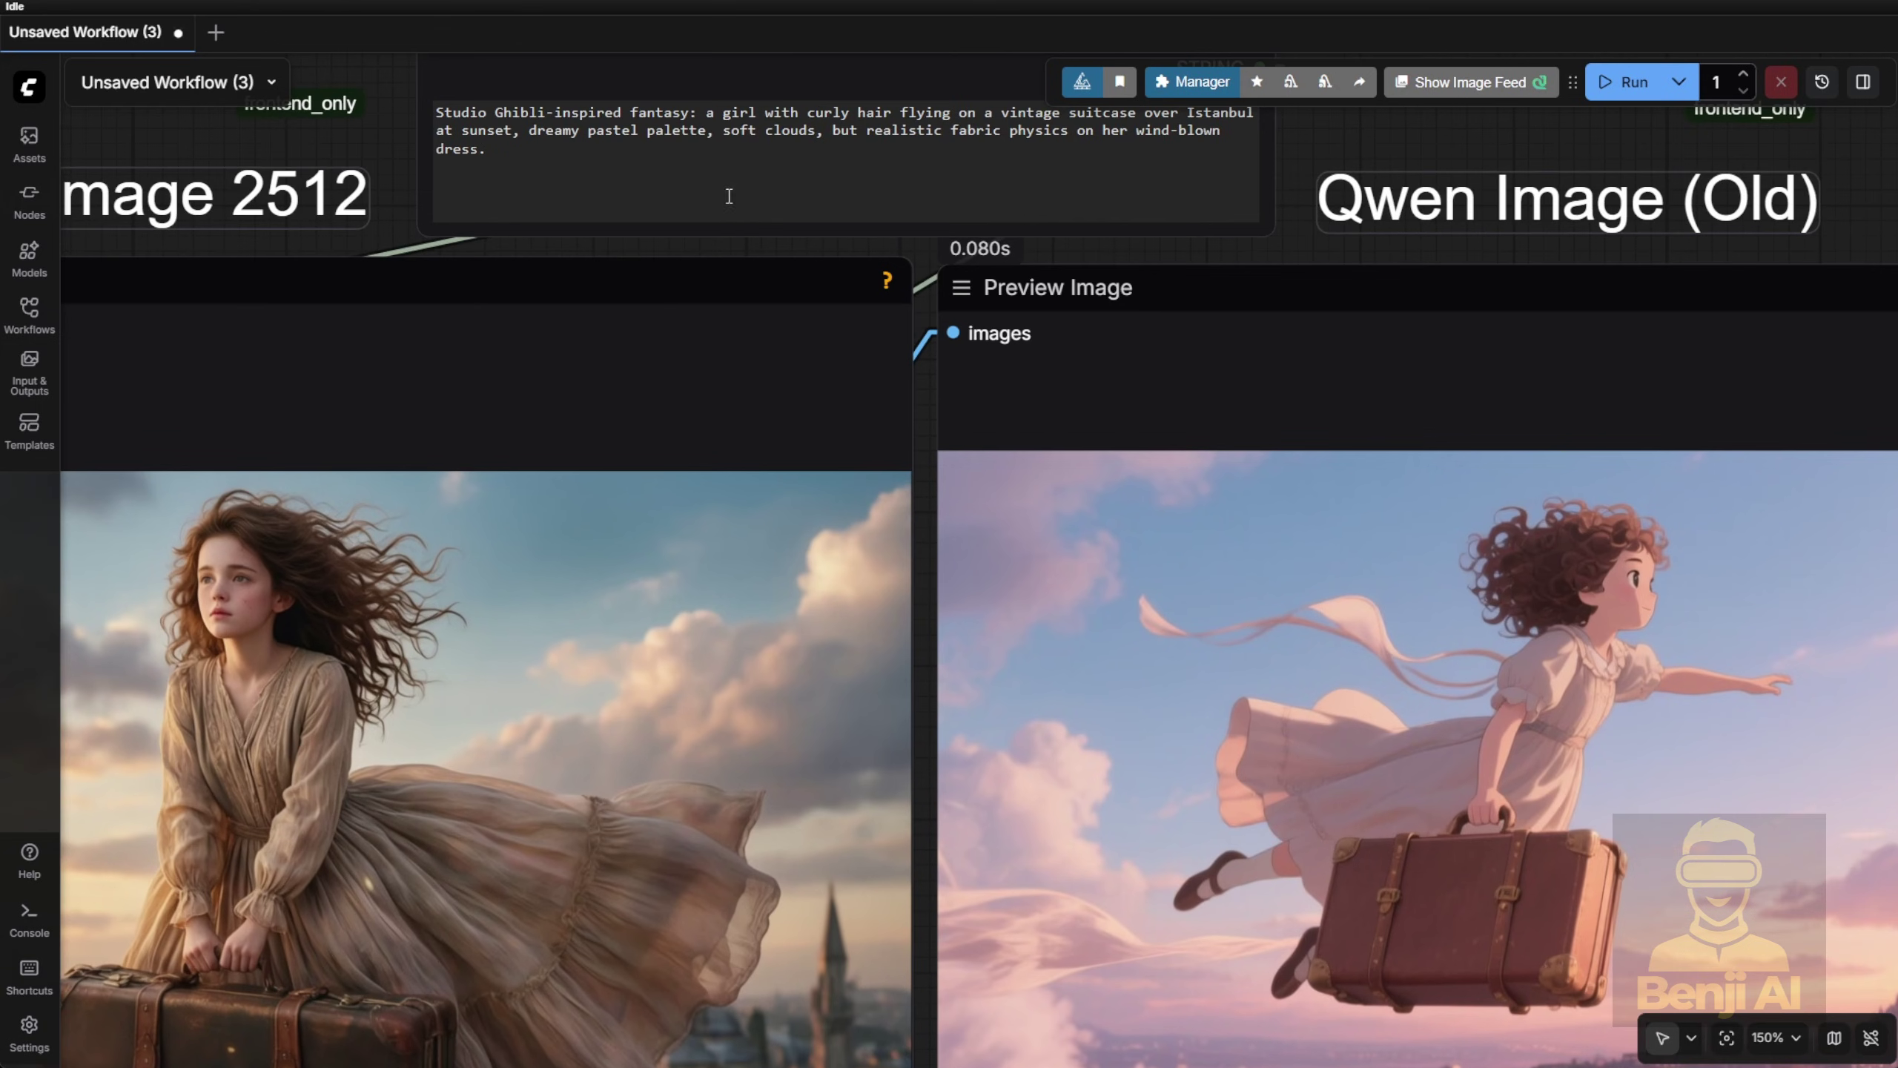
pyautogui.scroll(3, 729, 196)
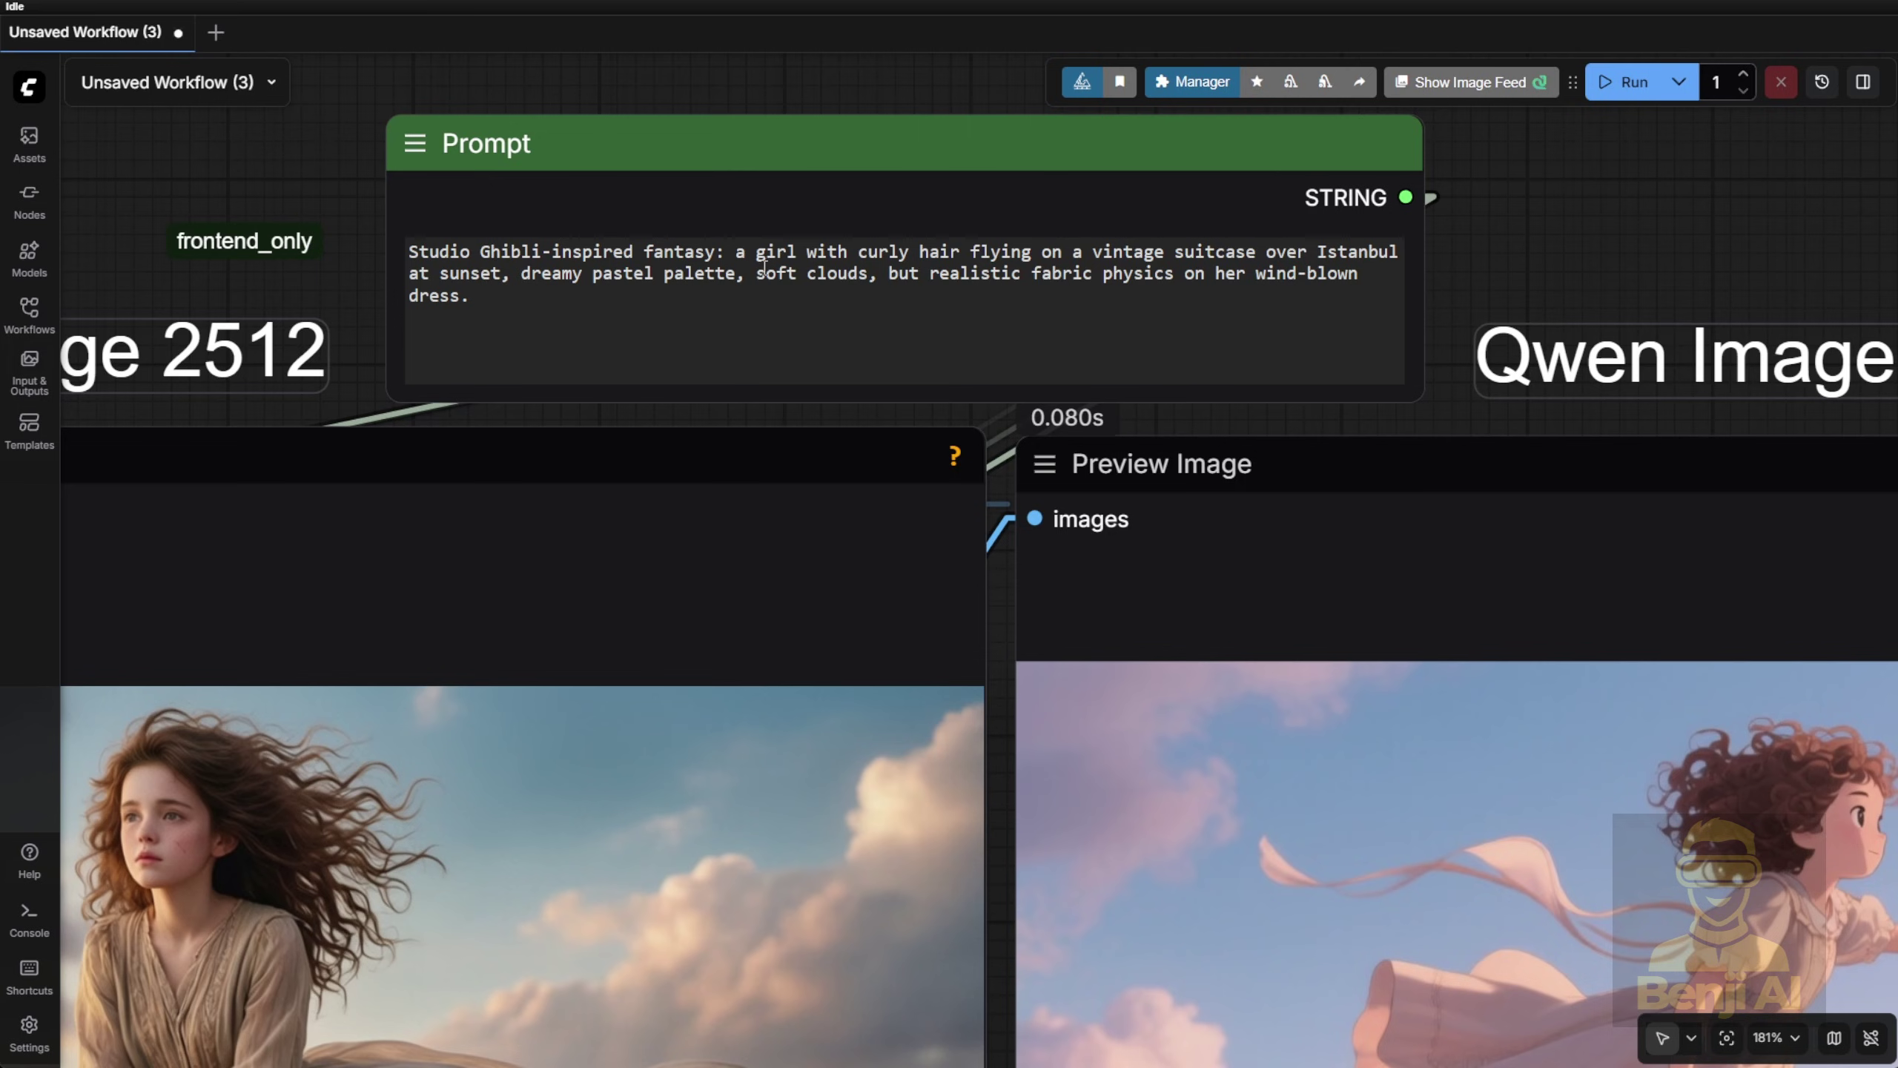
pyautogui.scroll(-7, 858, 142)
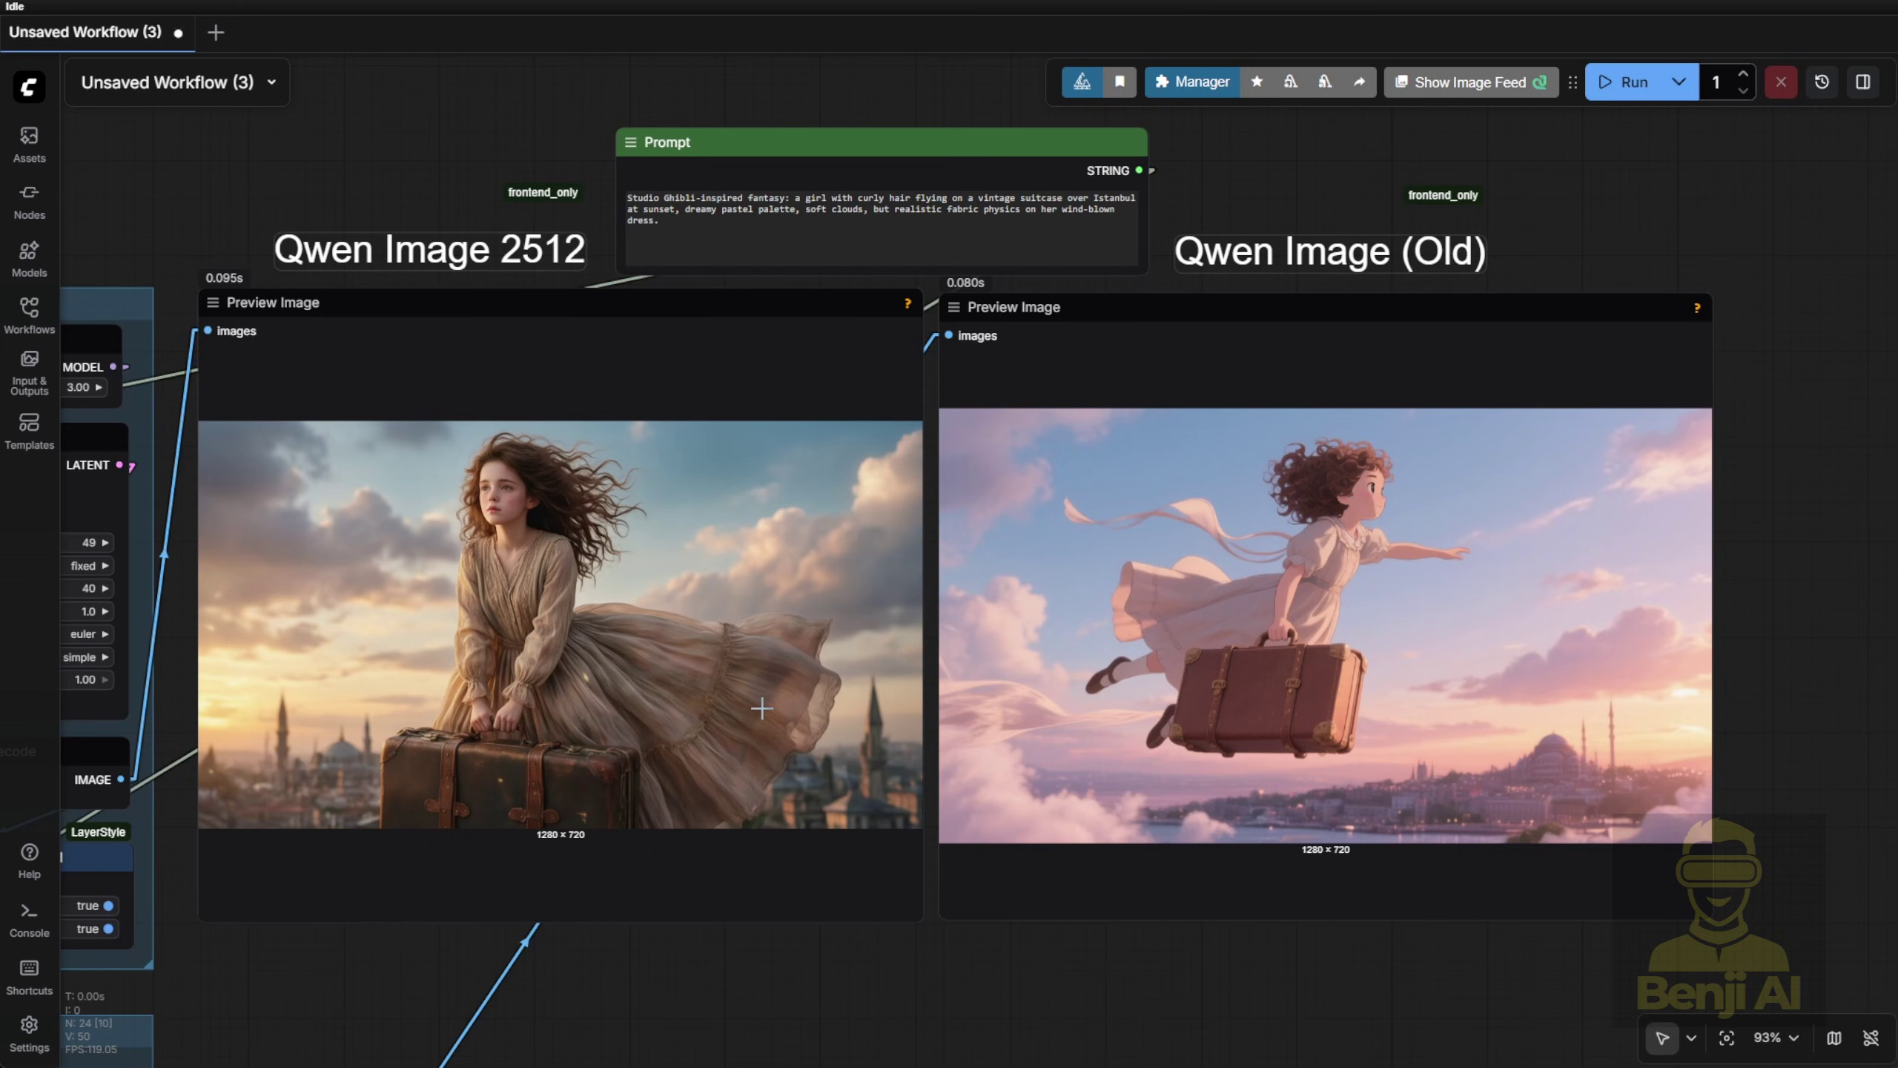
pyautogui.scroll(4, 761, 707)
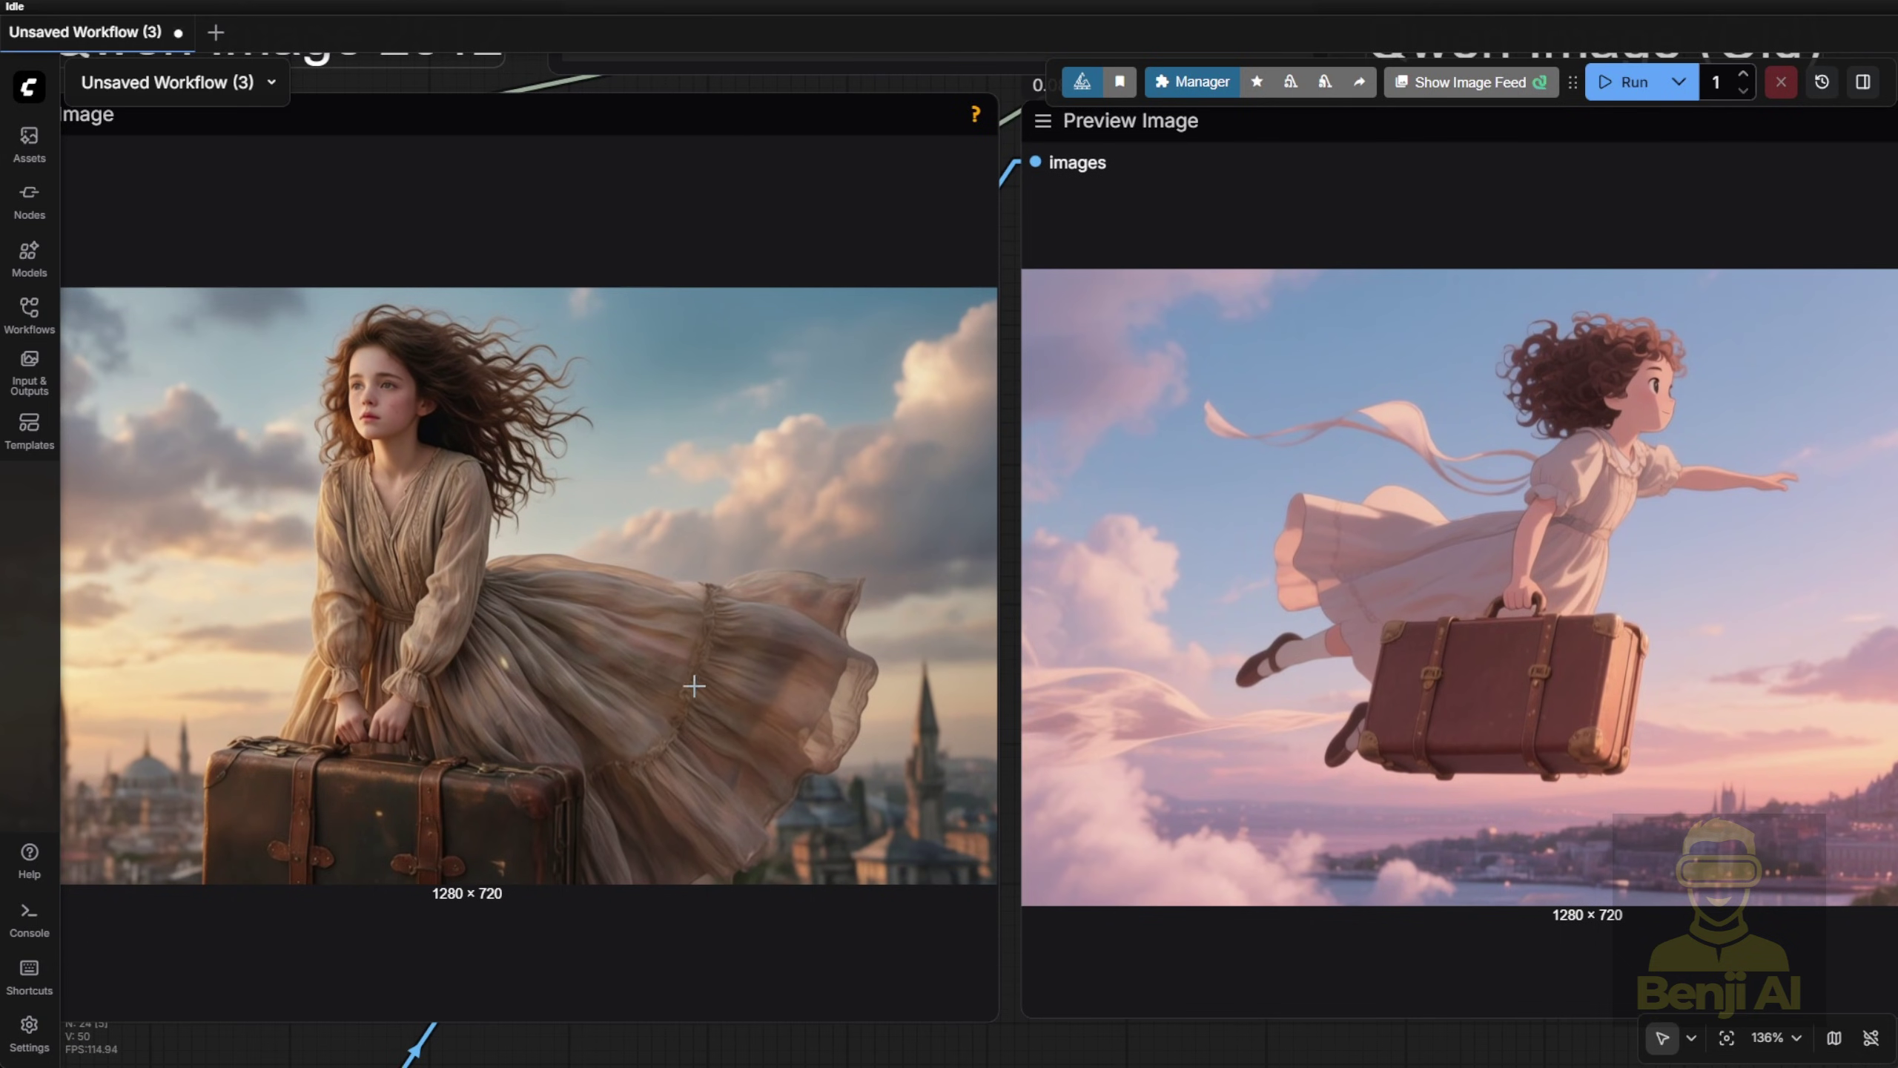
pyautogui.scroll(-3, 693, 679)
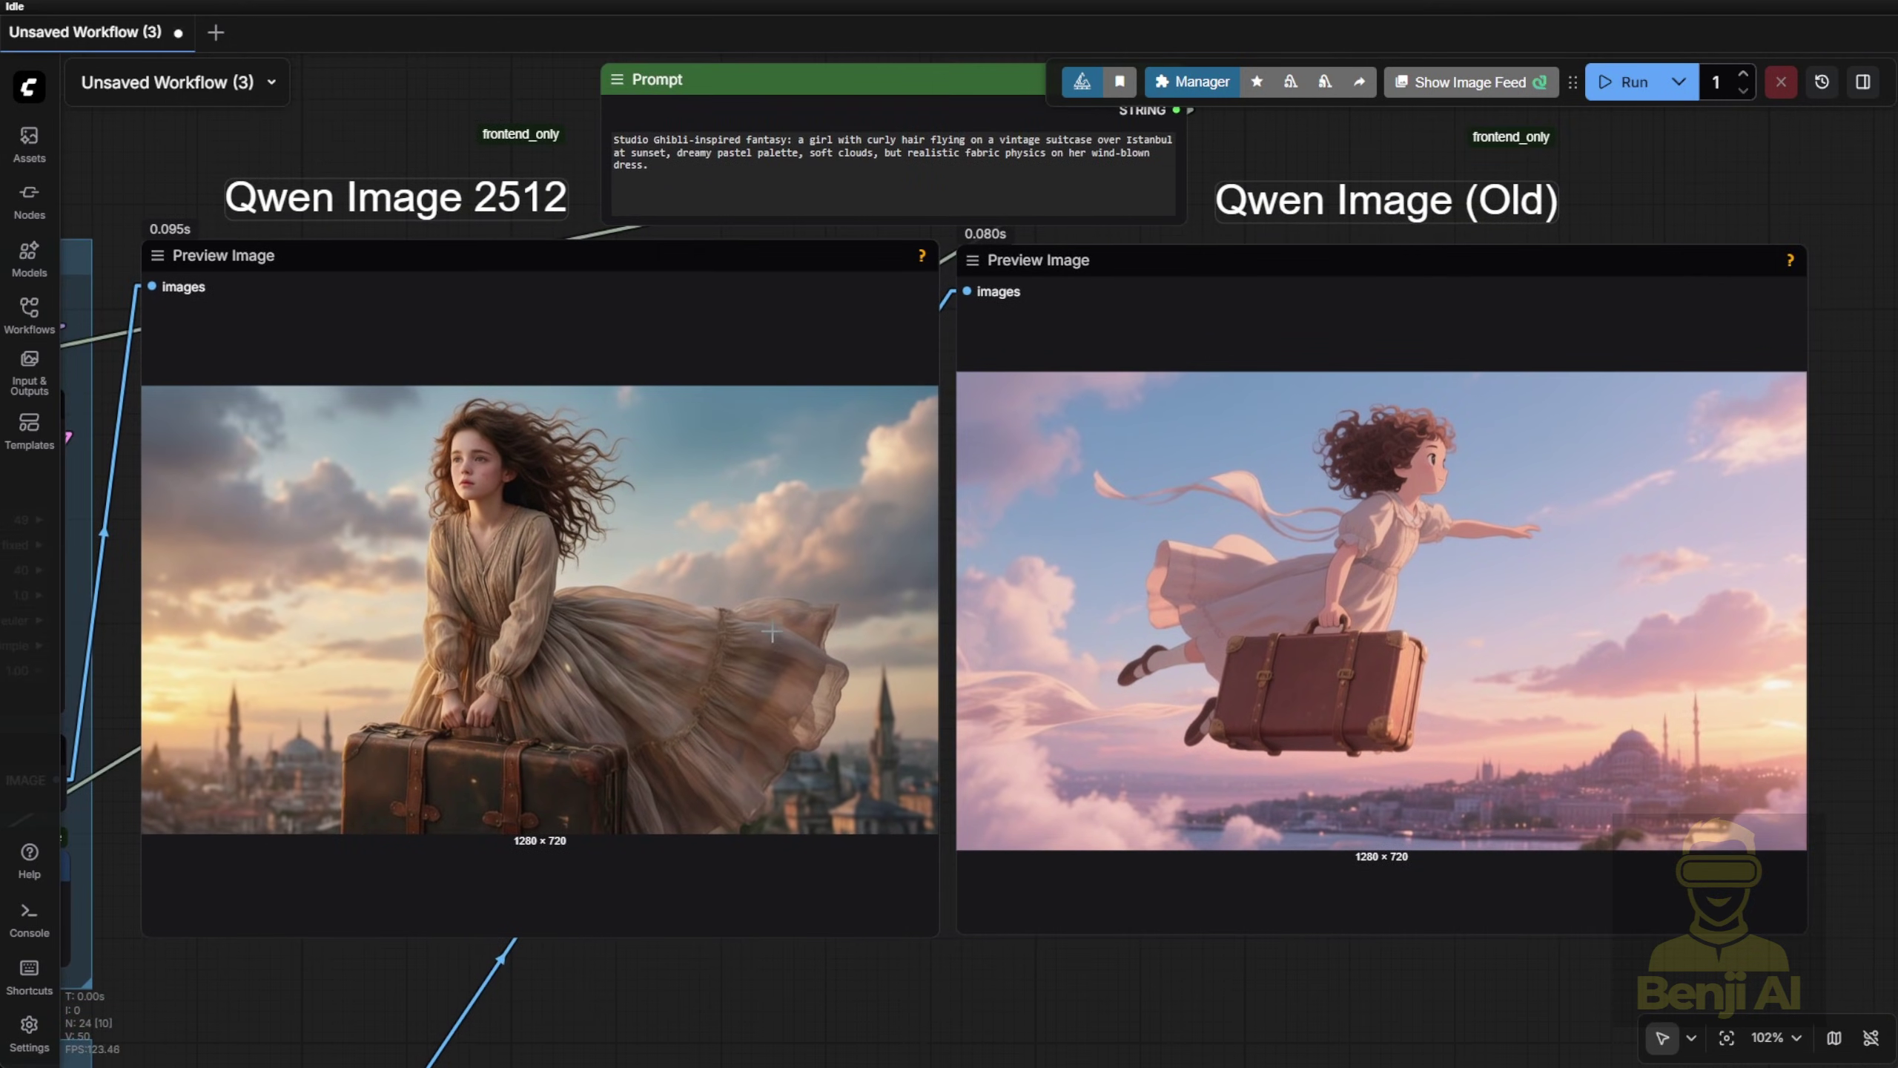
pyautogui.scroll(1, 769, 627)
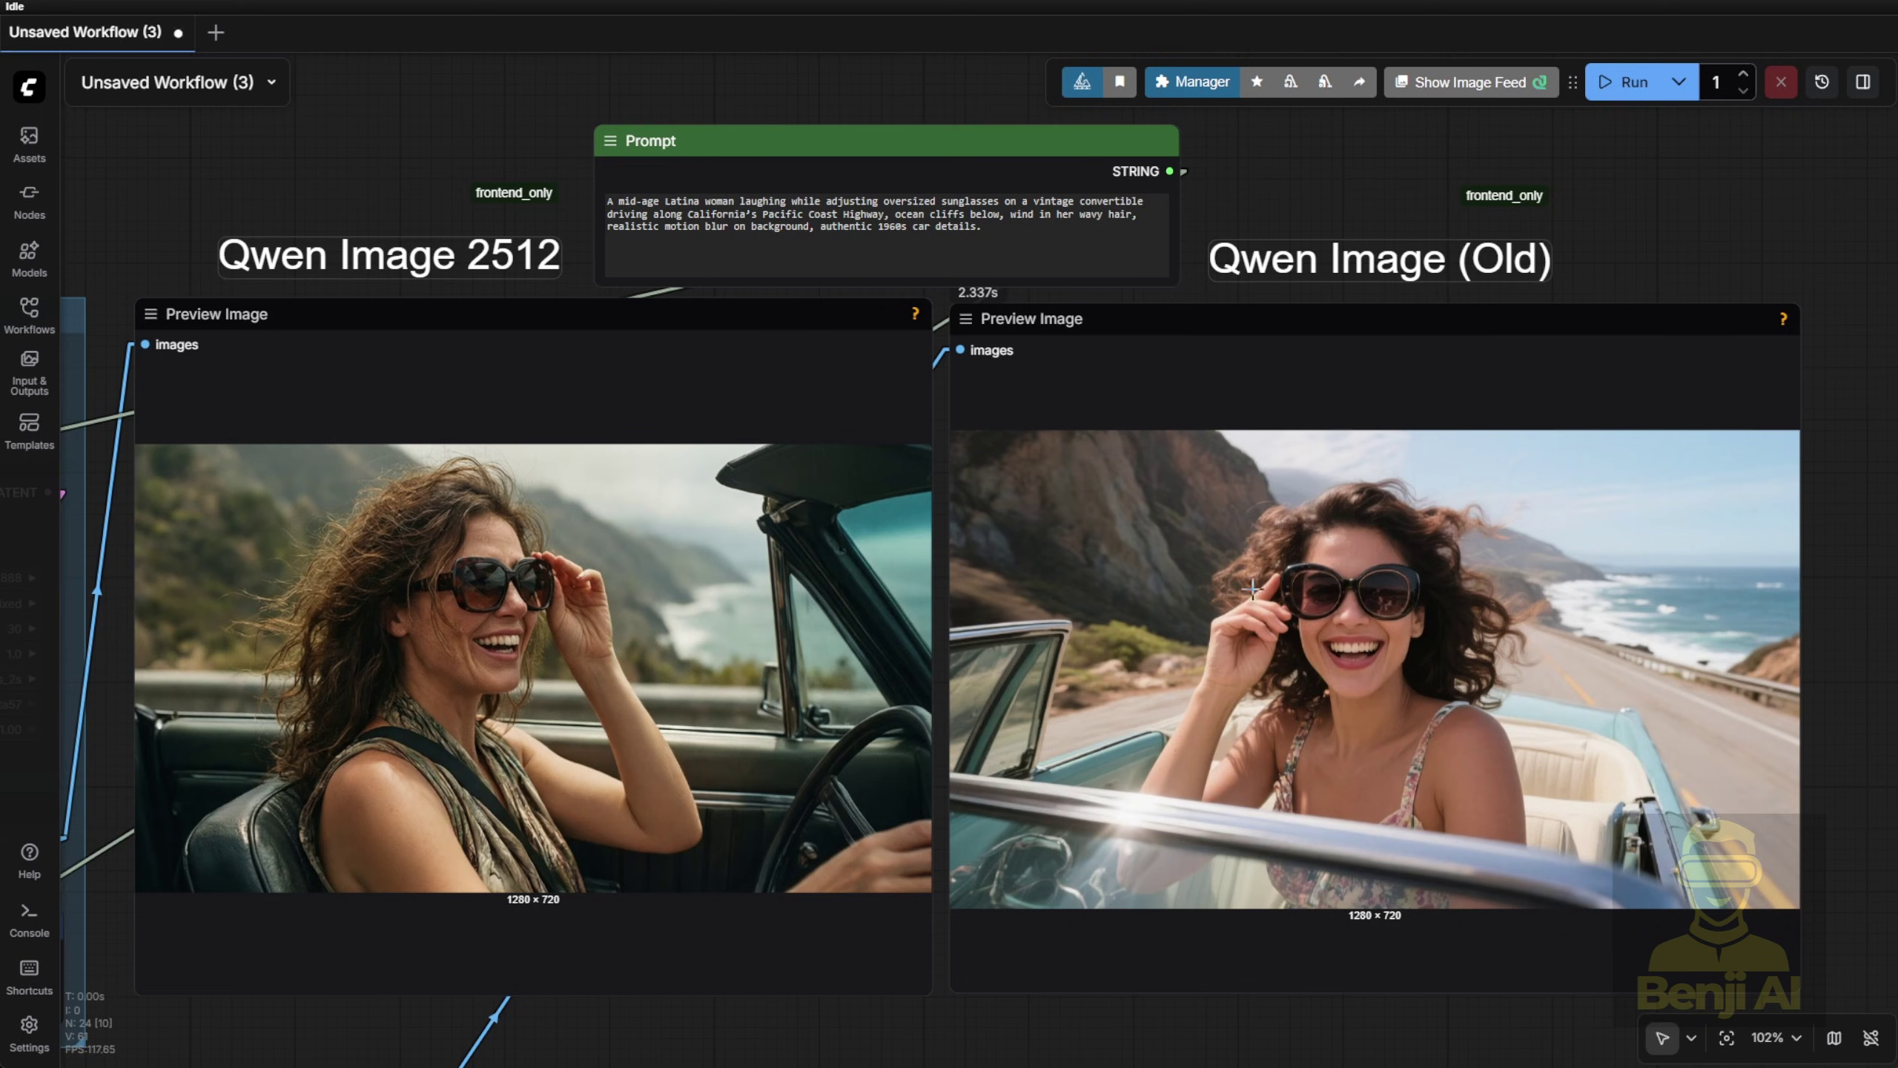
# Select then deselect the Qwen Image 2512 preview and zoom to compare both convertible renders
pyautogui.click(534, 566)
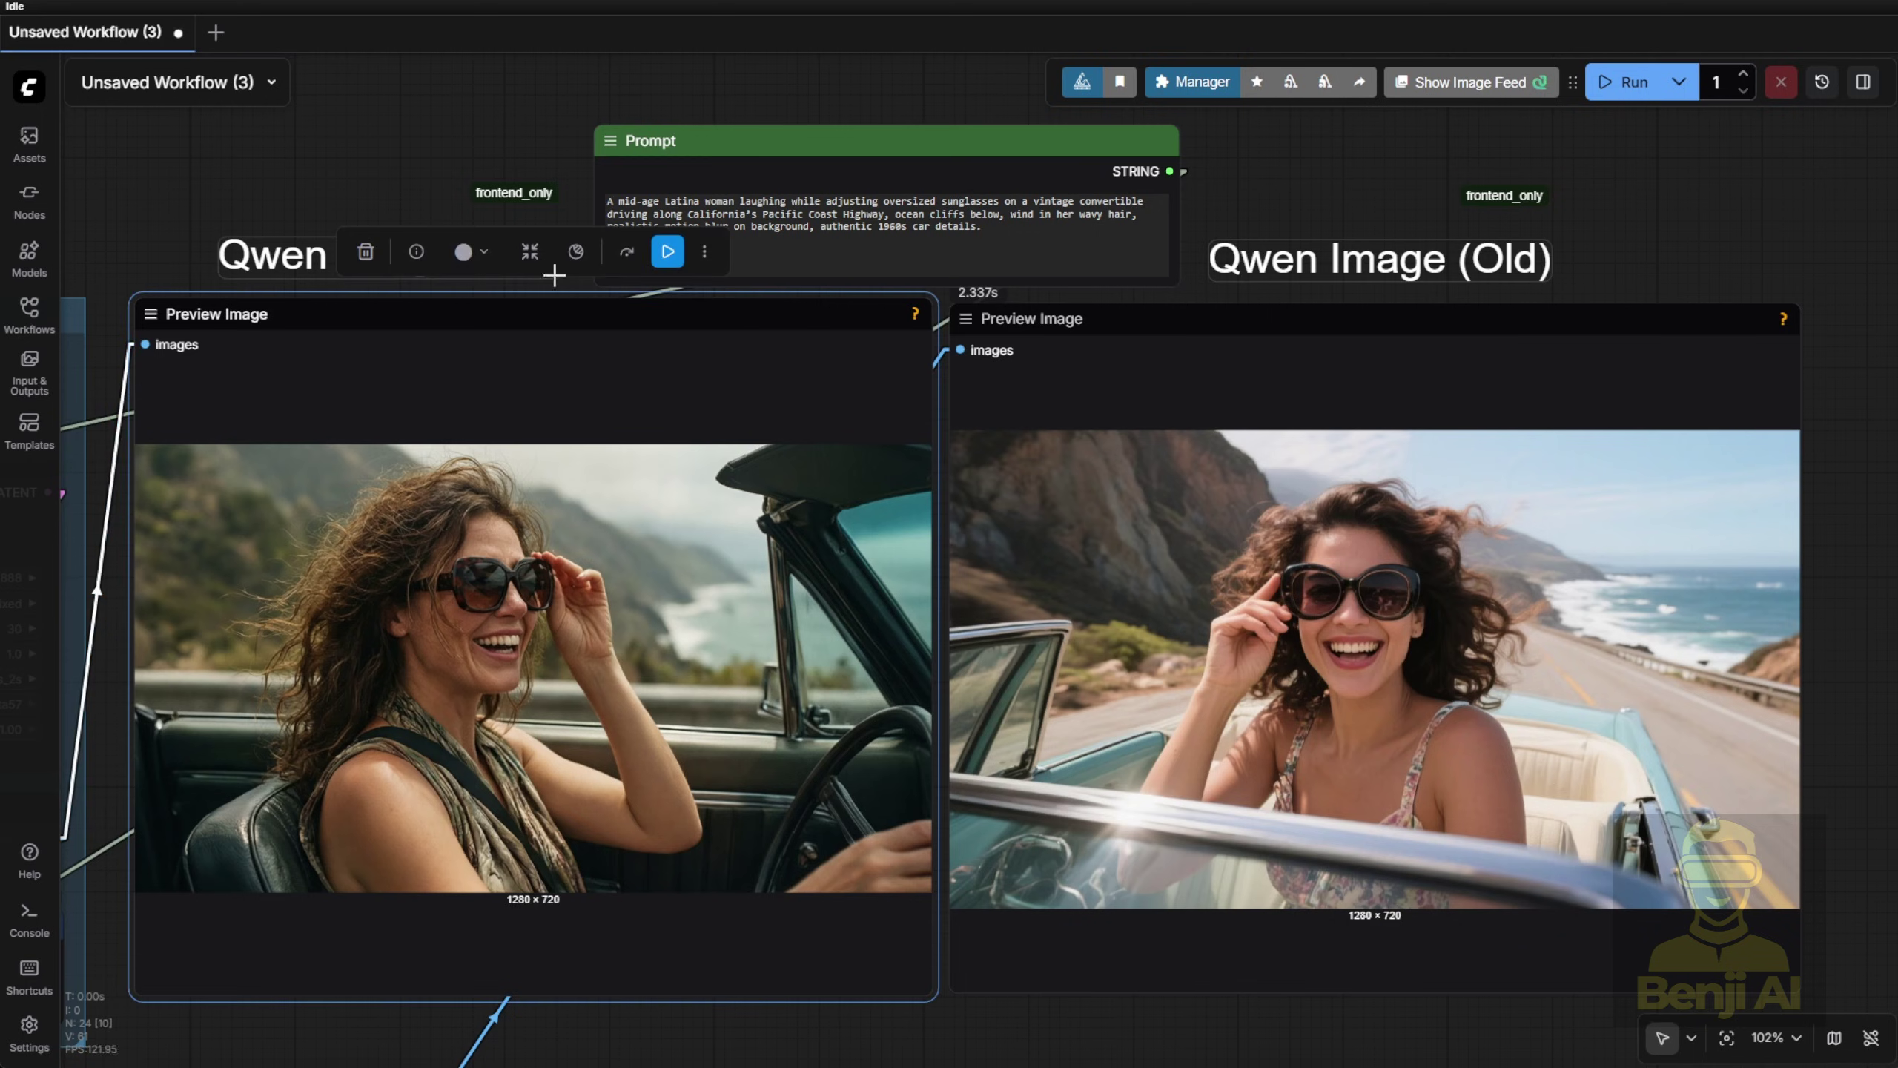
pyautogui.click(715, 77)
pyautogui.scroll(1, 677, 150)
pyautogui.scroll(1, 667, 181)
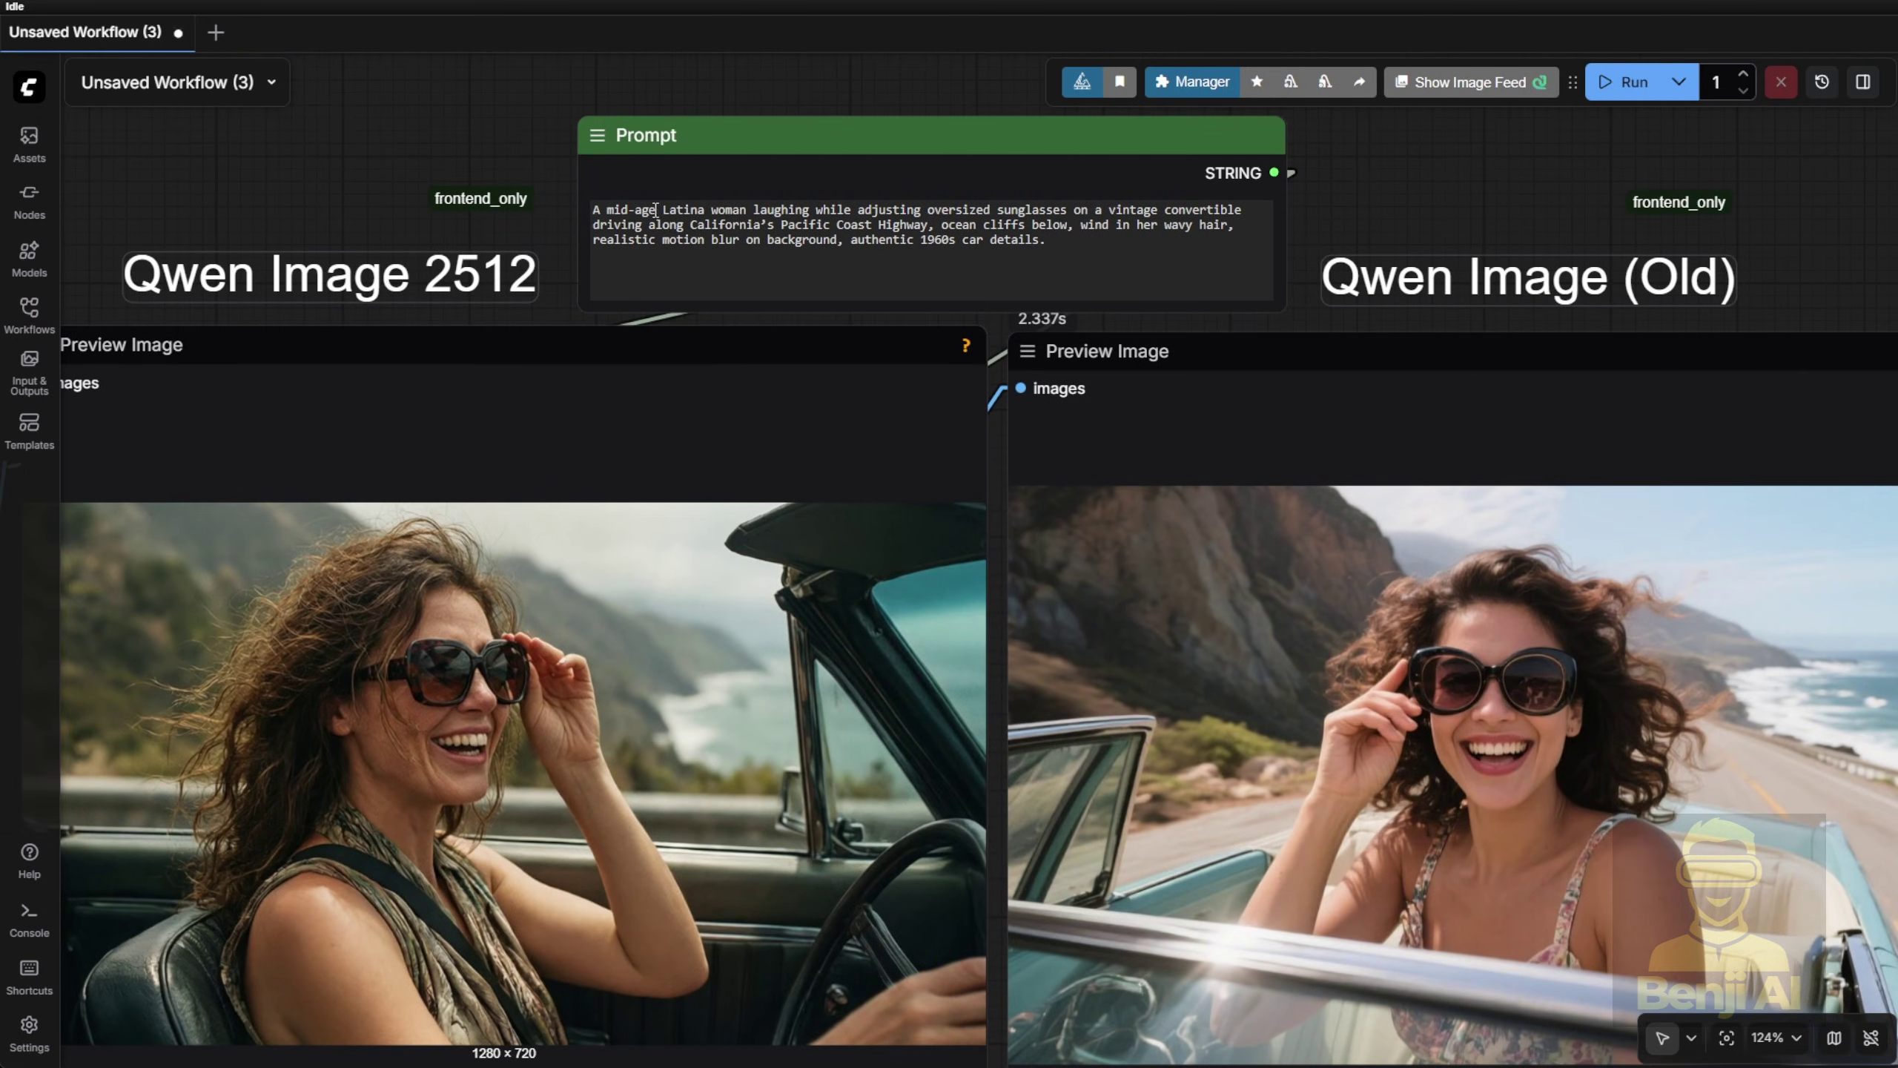
pyautogui.scroll(-2, 213, 183)
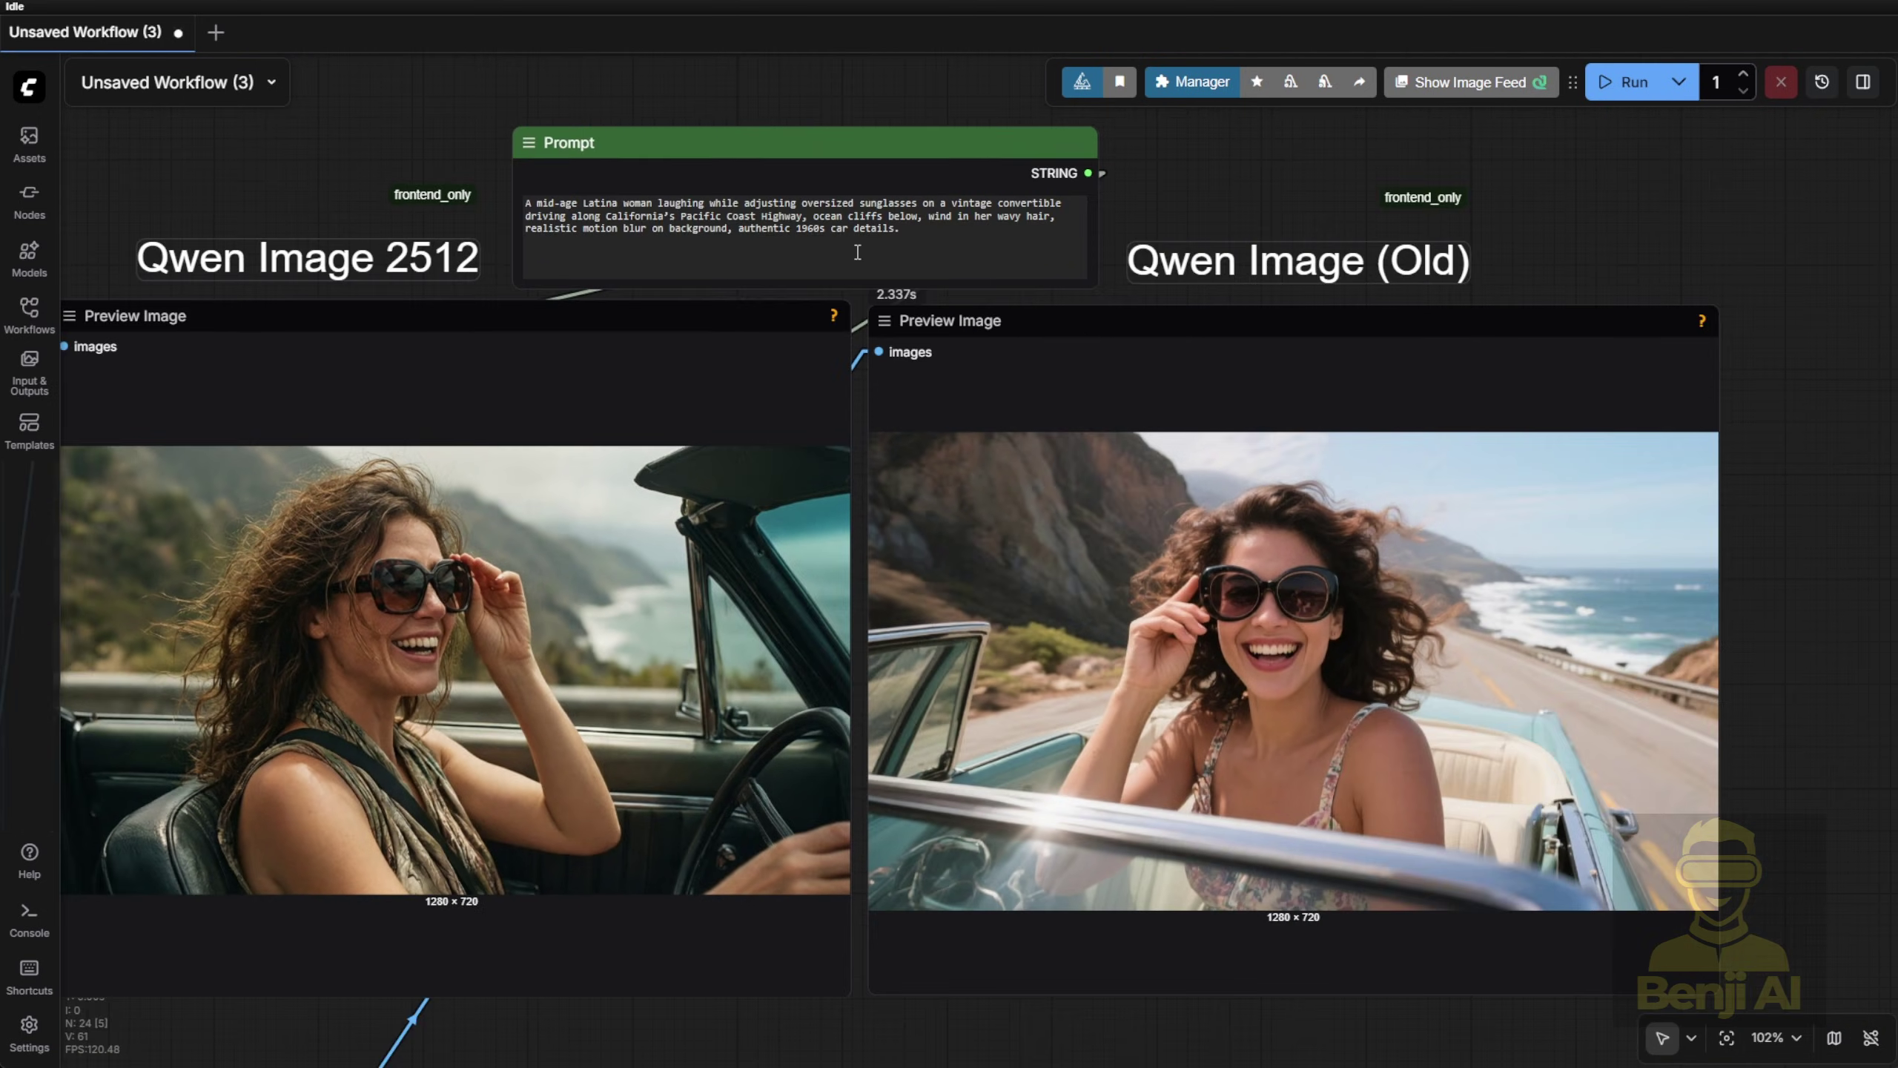